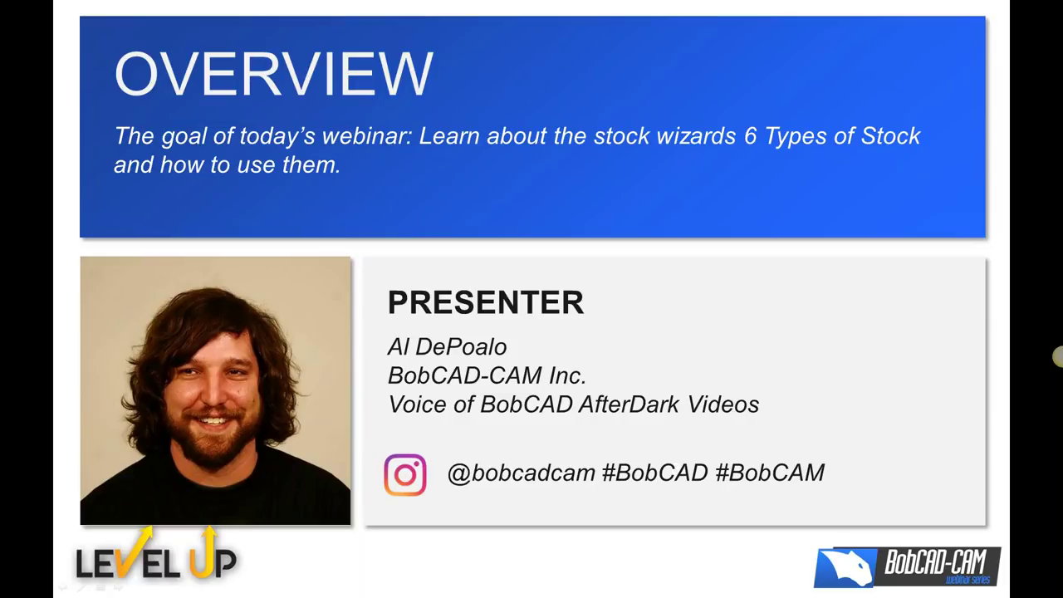
Advance past the overview slide to the BobCAD-CAM Milling job on BC_3x_Mill
key(Right)
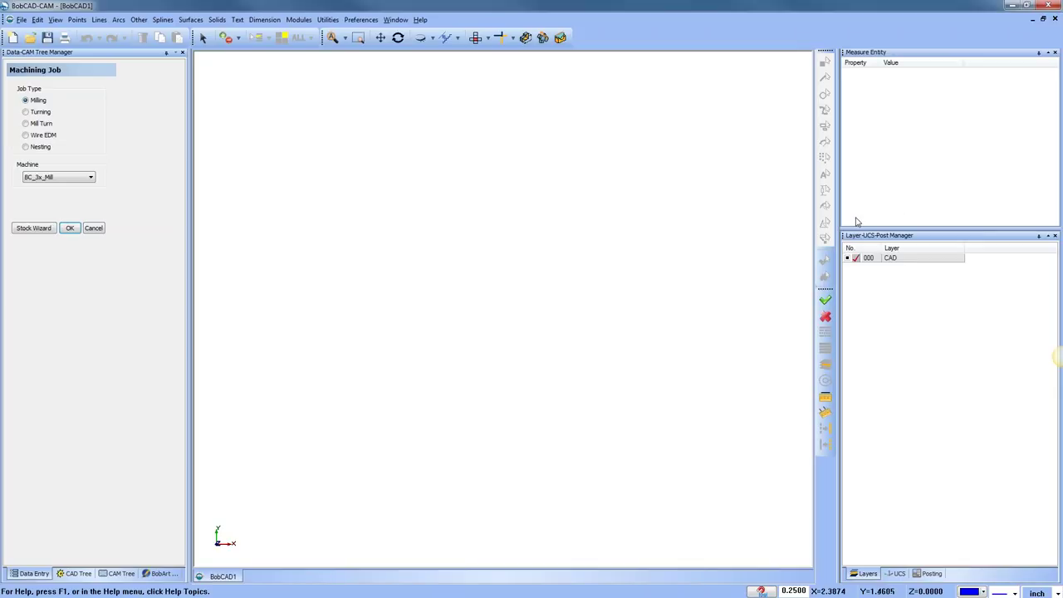
Narrow the right panel dock and raise the Layer-UCS-Post Manager panel to widen the drawing area
drag(838, 220, 832, 220)
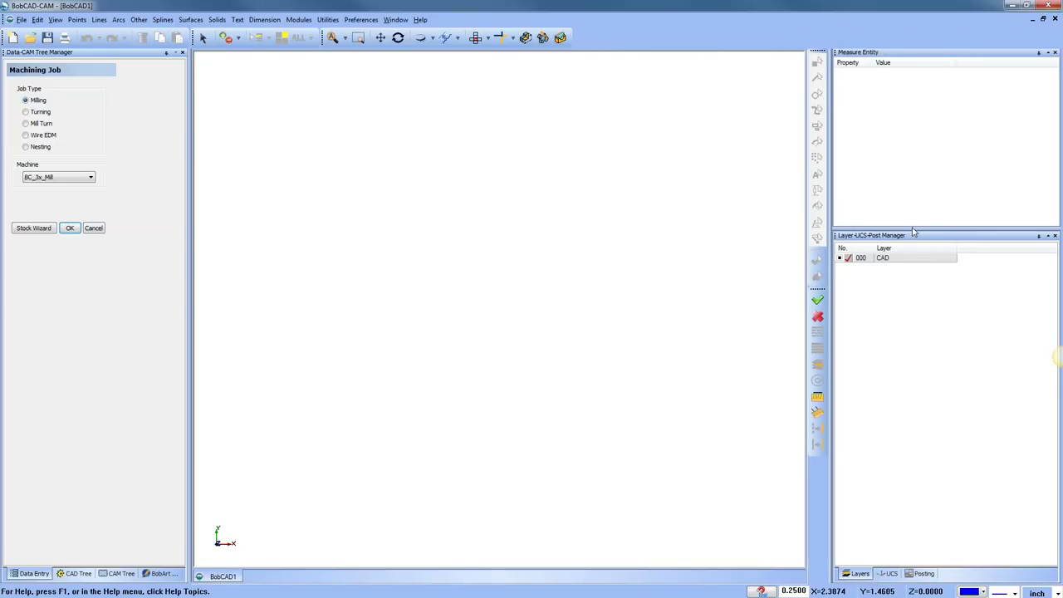
drag(917, 231, 916, 183)
drag(832, 191, 883, 191)
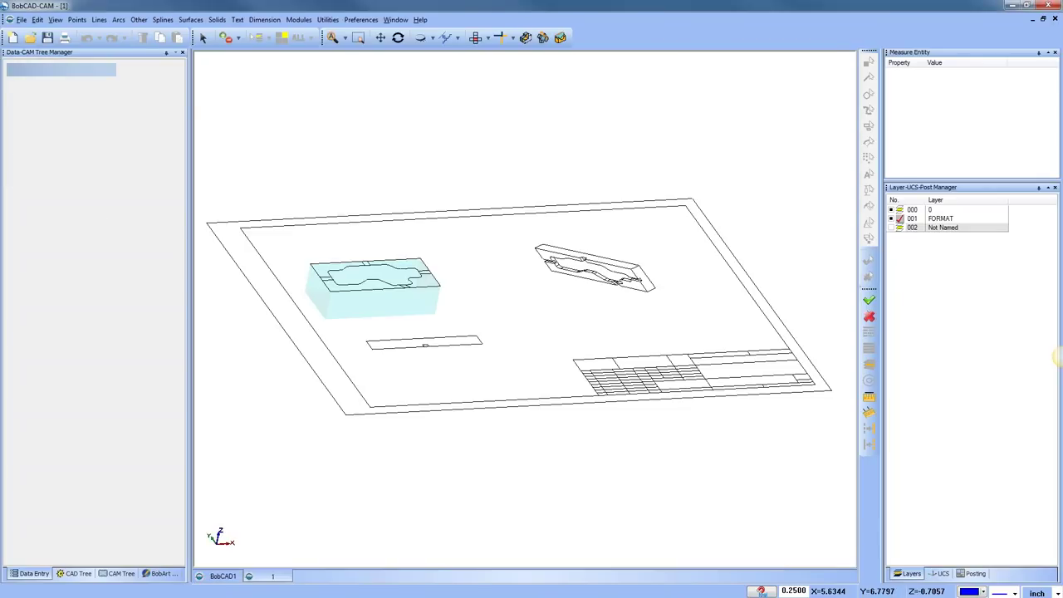
Delete the existing Milling Job from the CAM Tree and switch the drawing to Top view
click(118, 574)
click(62, 126)
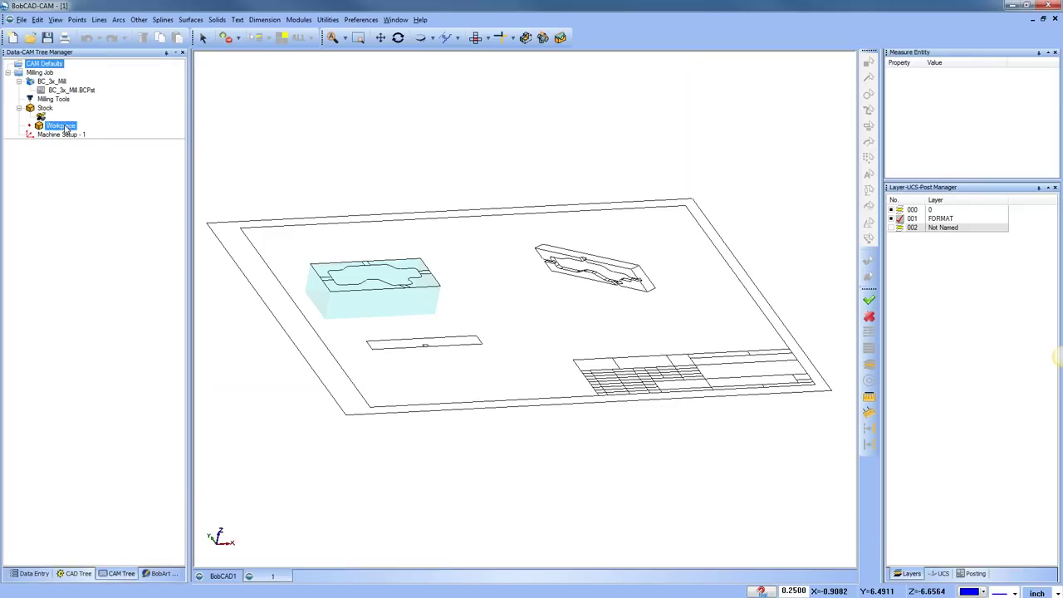
right_click(40, 72)
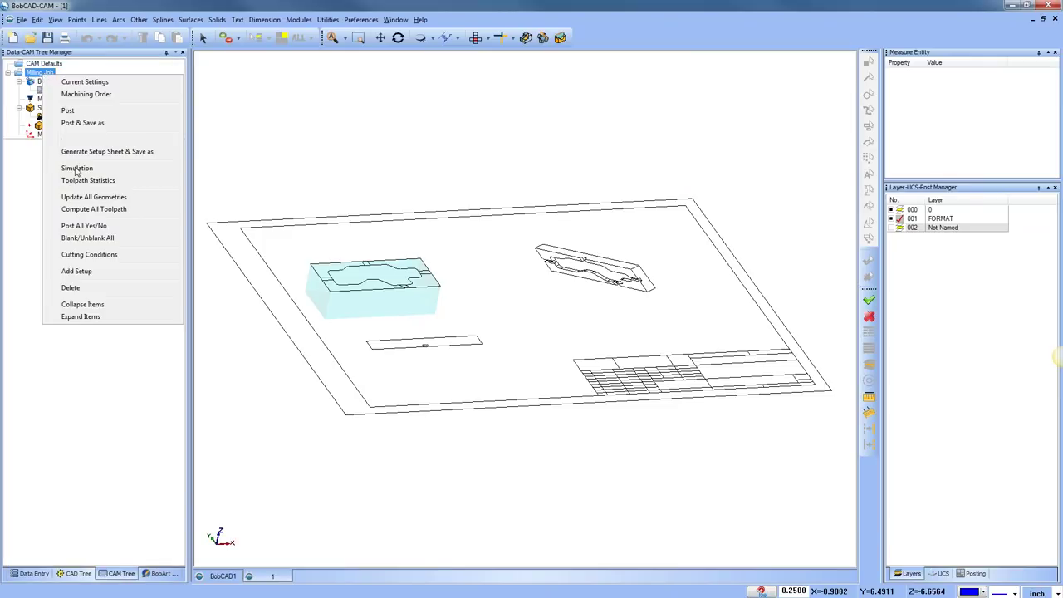
click(70, 287)
click(513, 329)
click(455, 39)
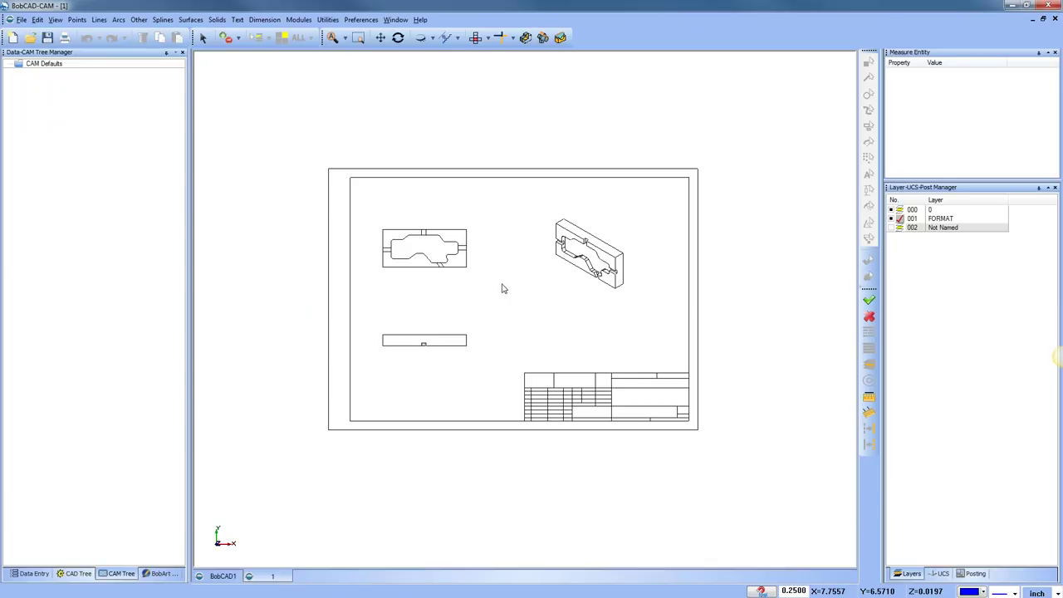
Create a new job from CAM Defaults and launch its Stock Wizard
right_click(52, 64)
click(83, 75)
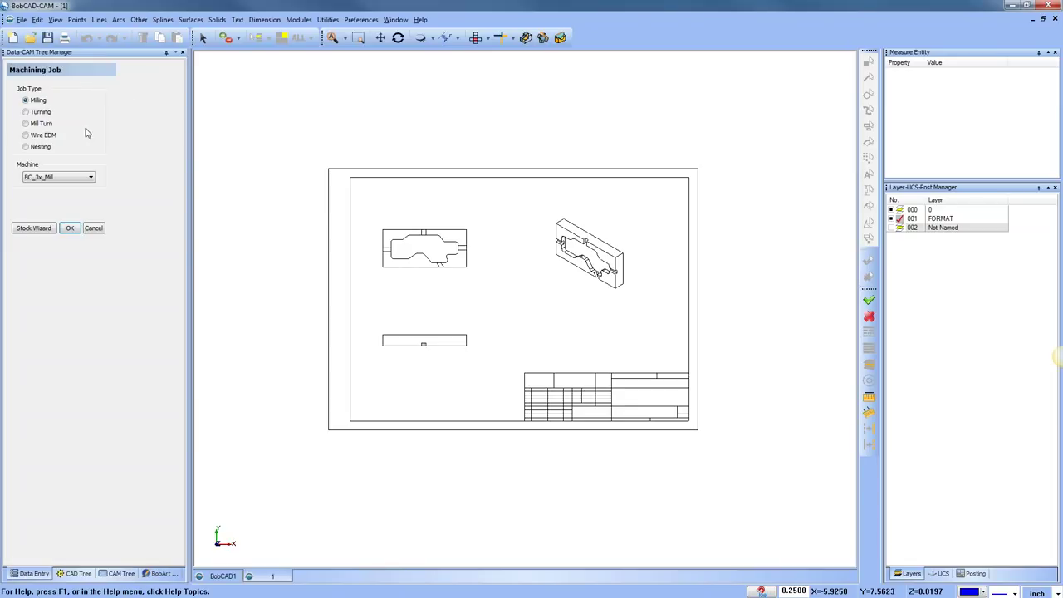
click(35, 228)
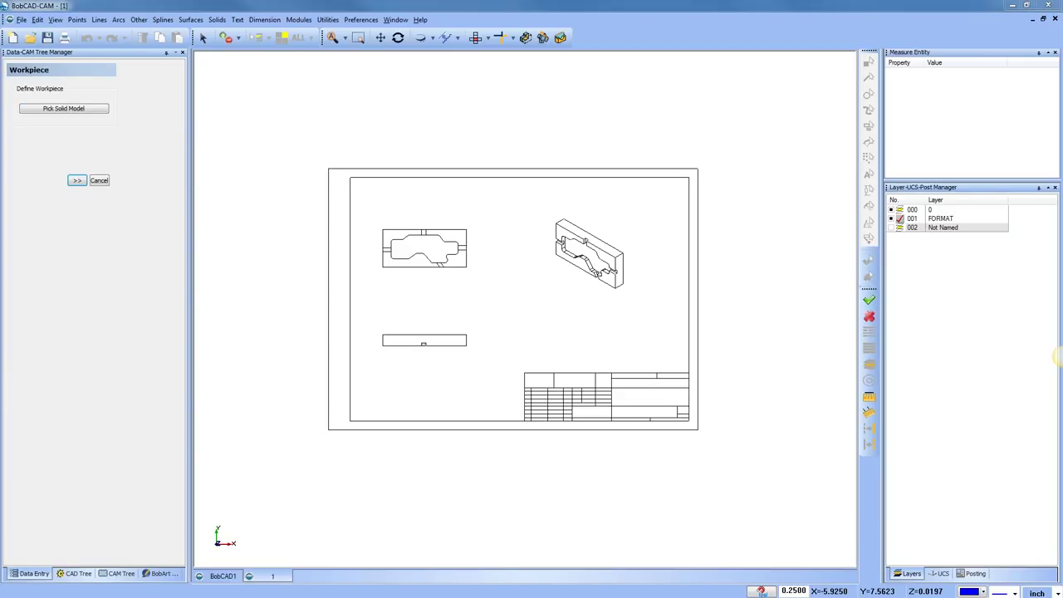
Leave the Workpiece solid unpicked and advance to the Stock Type page
mouse_move(133, 103)
mouse_down()
mouse_move(95, 77)
mouse_move(9, 84)
mouse_move(41, 128)
mouse_move(96, 130)
mouse_move(130, 94)
mouse_up()
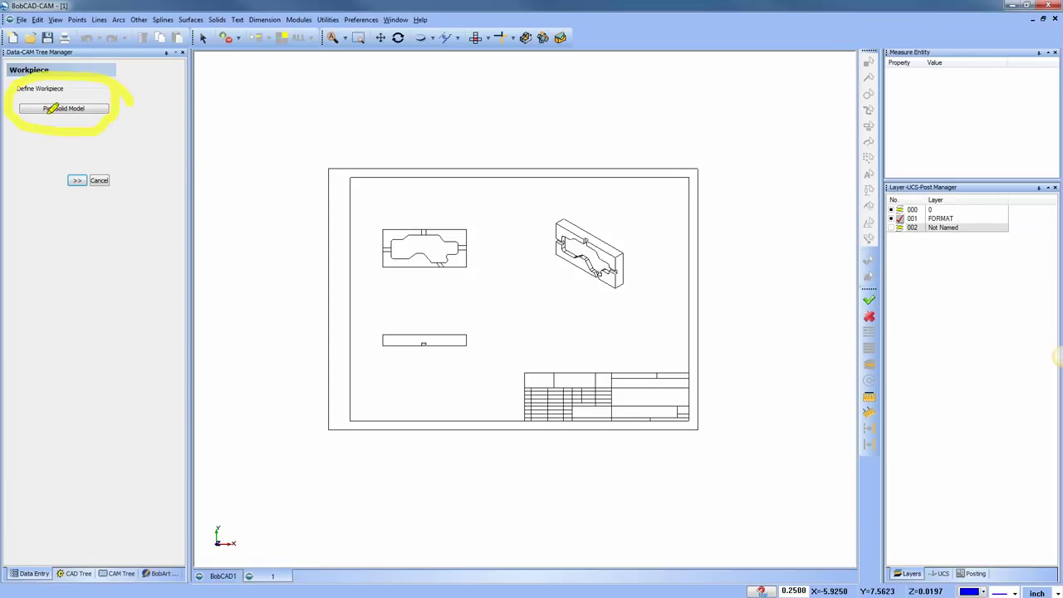
drag(42, 109, 87, 108)
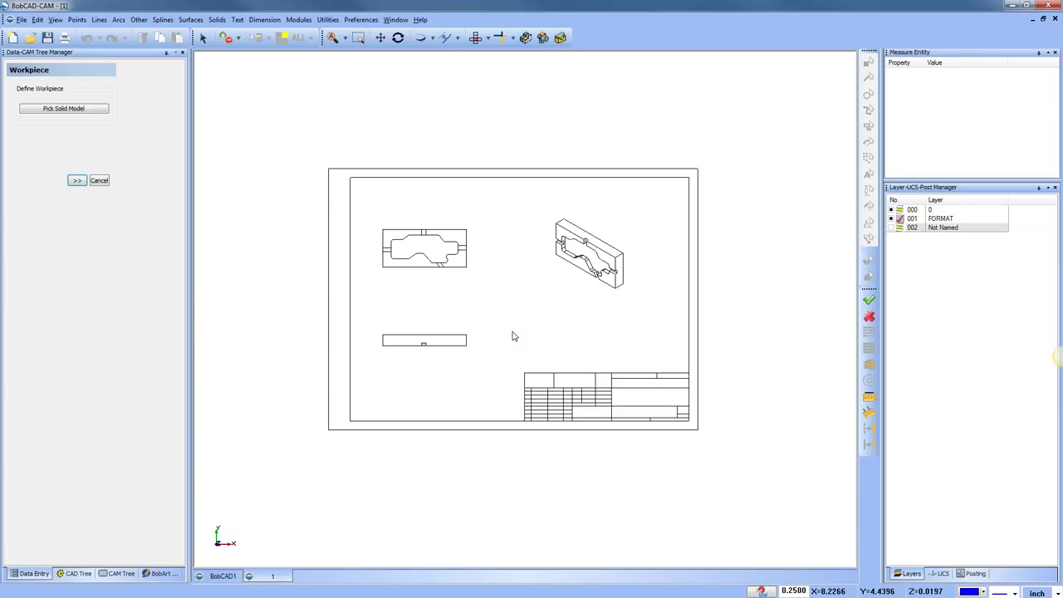
click(76, 181)
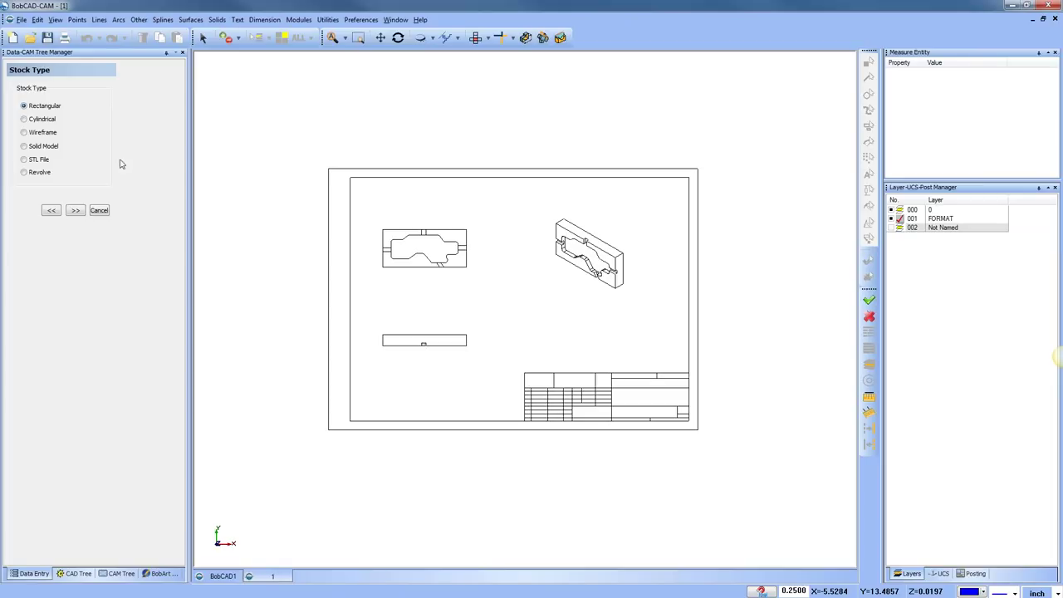
Accept Rectangular stock with the Auto from Workspace bounding box of 16.5354 × 11.6929 × 1.0000
click(75, 211)
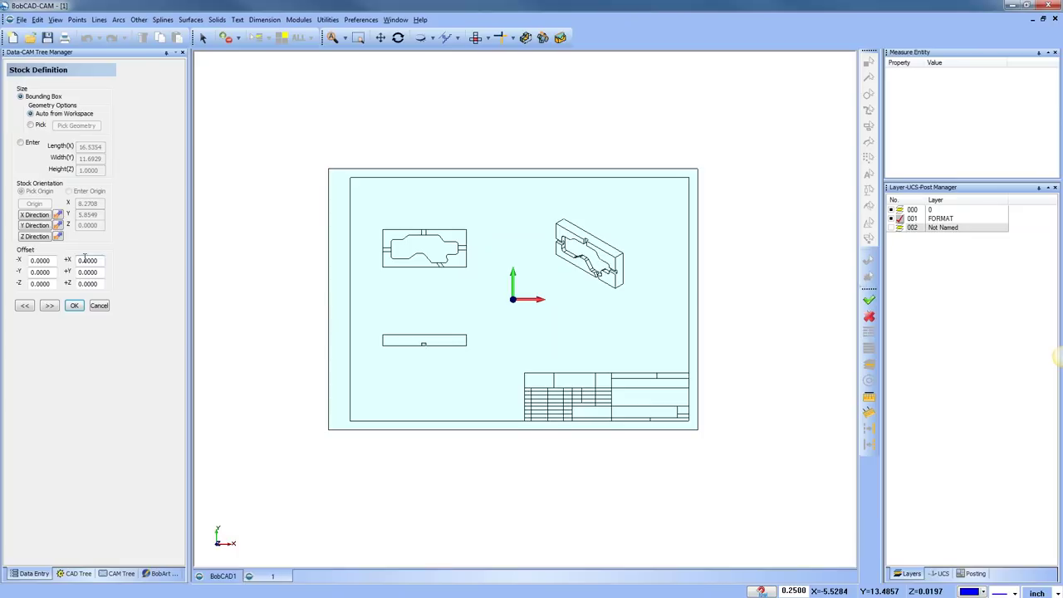
click(74, 305)
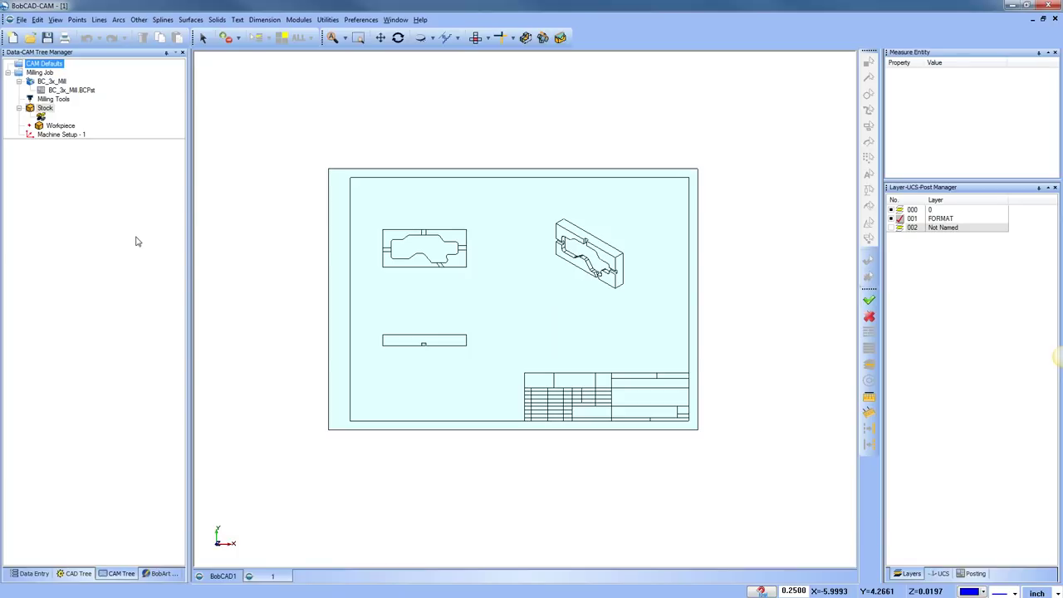
Restart the Stock Wizard from the Stock entry in the job tree
click(60, 126)
click(48, 109)
right_click(54, 114)
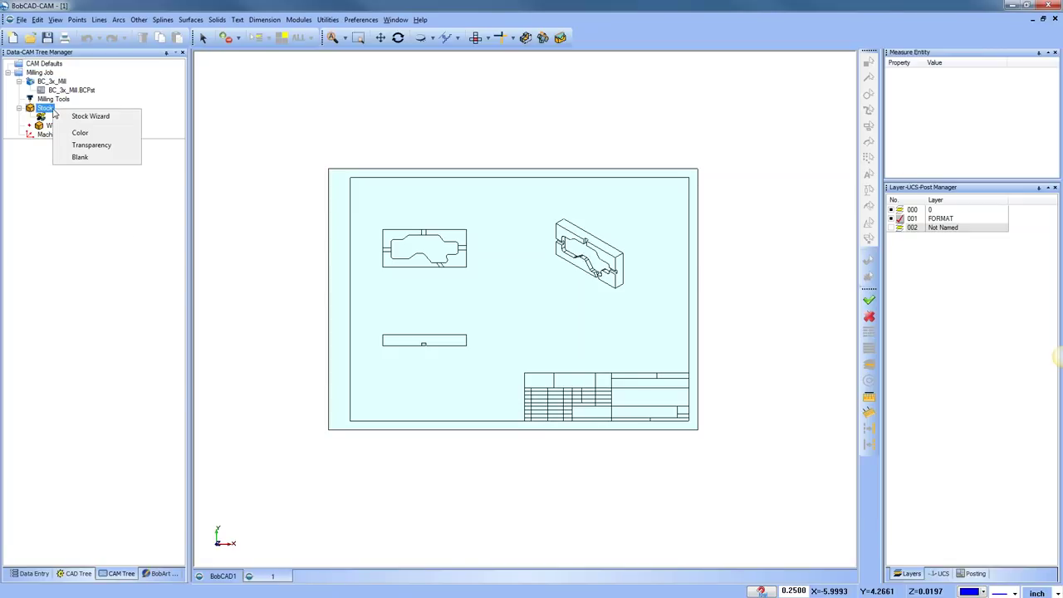
click(129, 121)
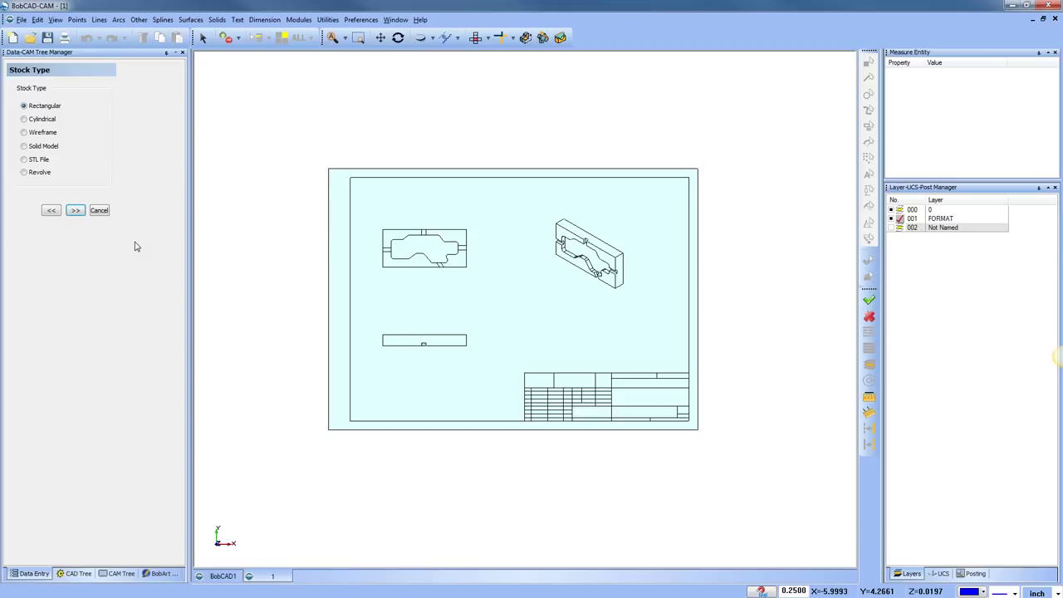
Open a blank second document, cancel its Open dialog and job setup, and return to document 1
click(13, 37)
click(30, 37)
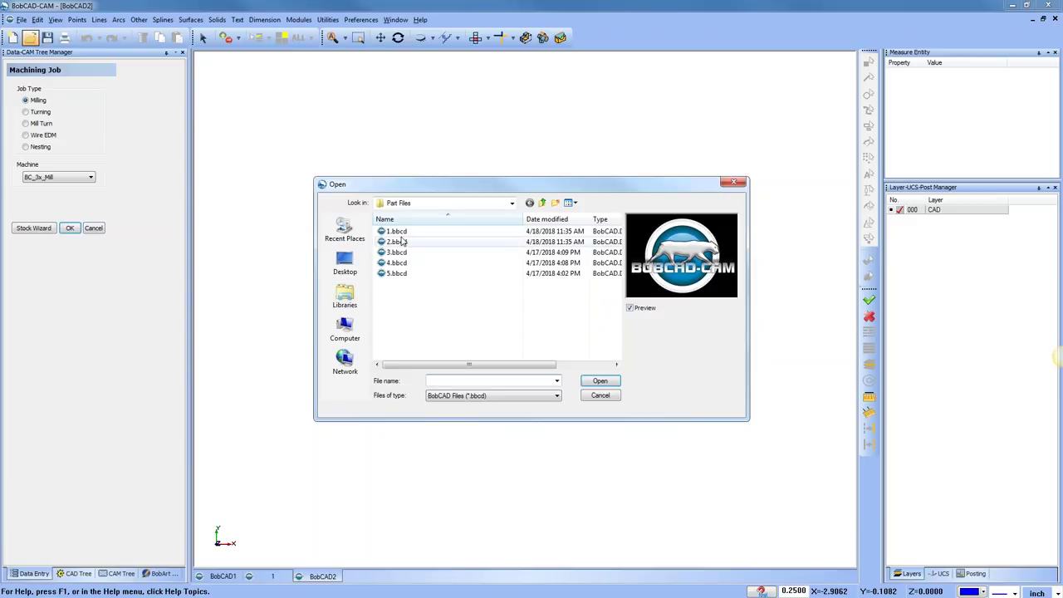
click(600, 395)
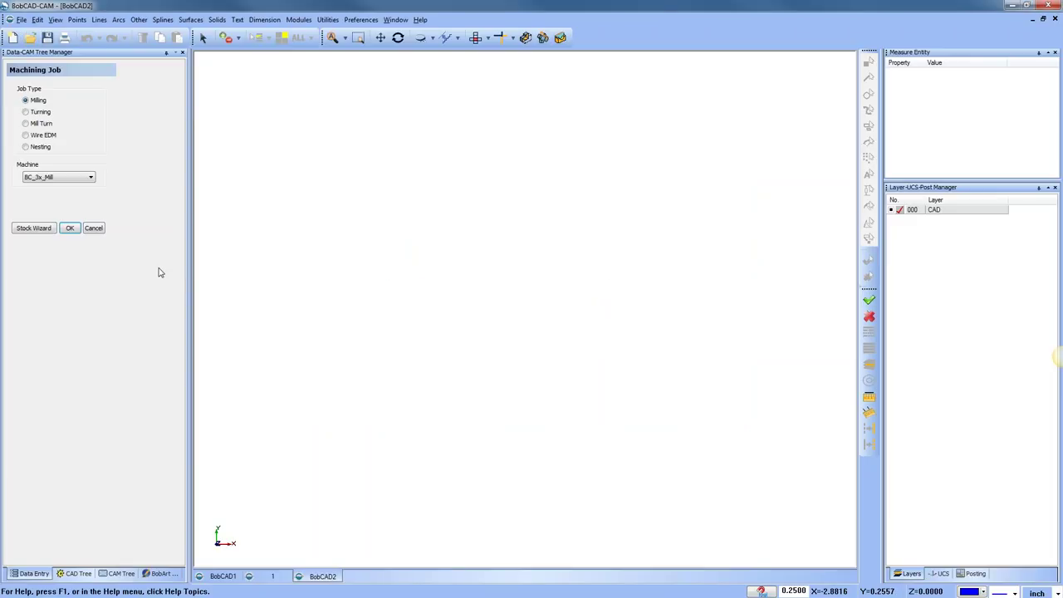
click(88, 233)
click(279, 577)
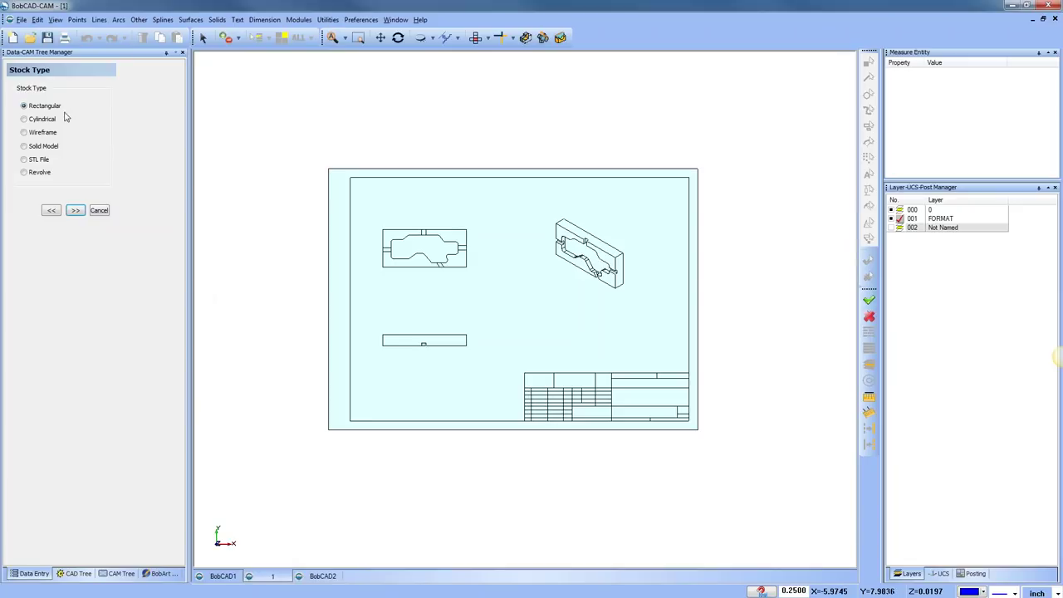
Preview the Cylindrical, Wireframe, Solid Model, STL File and Revolve stock types, then cancel the wizard
click(24, 118)
click(24, 132)
click(24, 146)
click(24, 158)
click(31, 174)
click(98, 210)
click(108, 577)
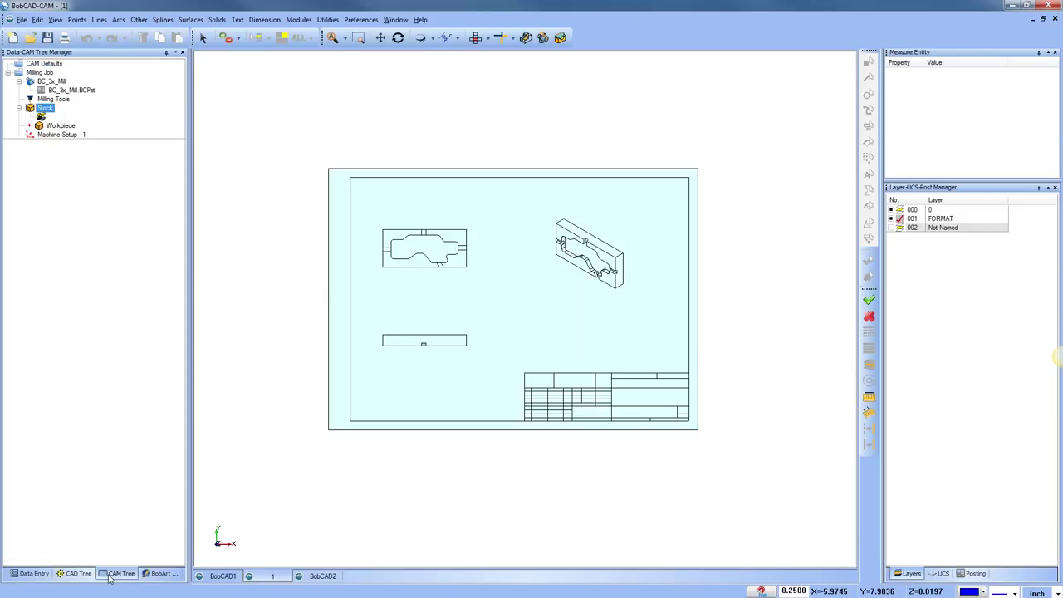
right_click(51, 111)
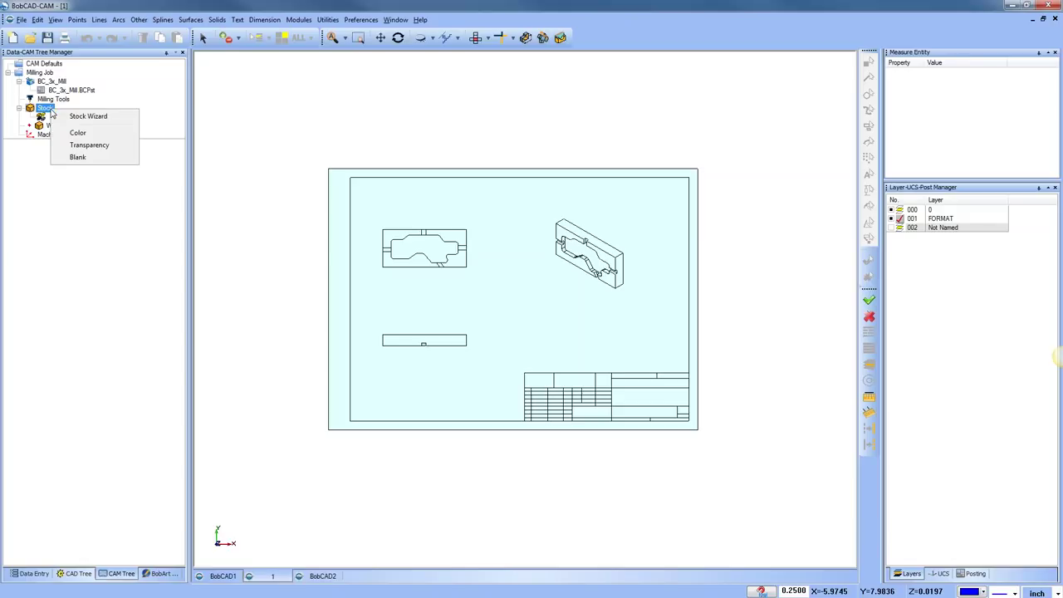
click(98, 136)
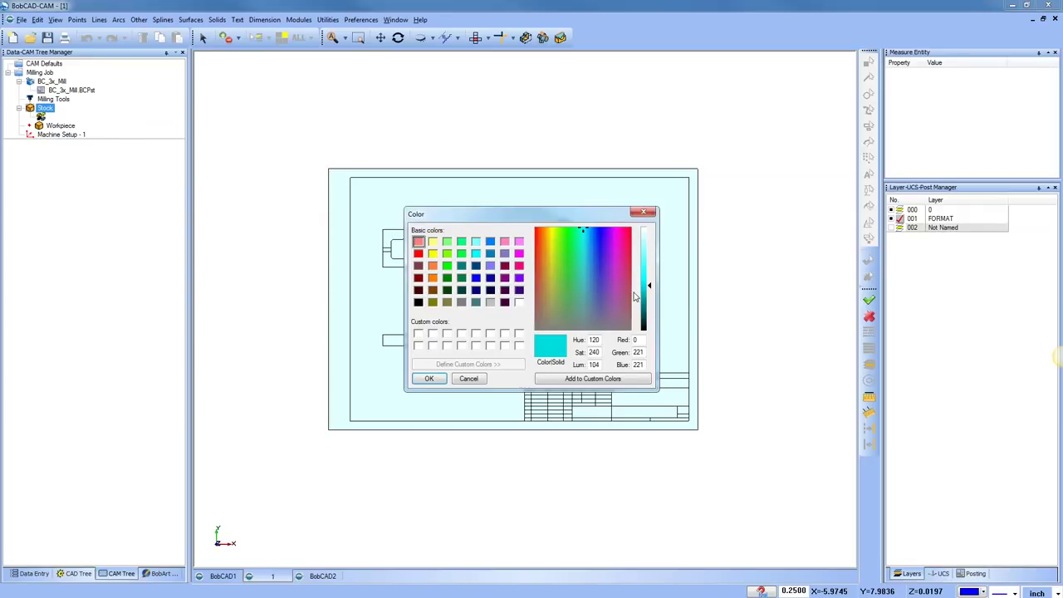
click(468, 378)
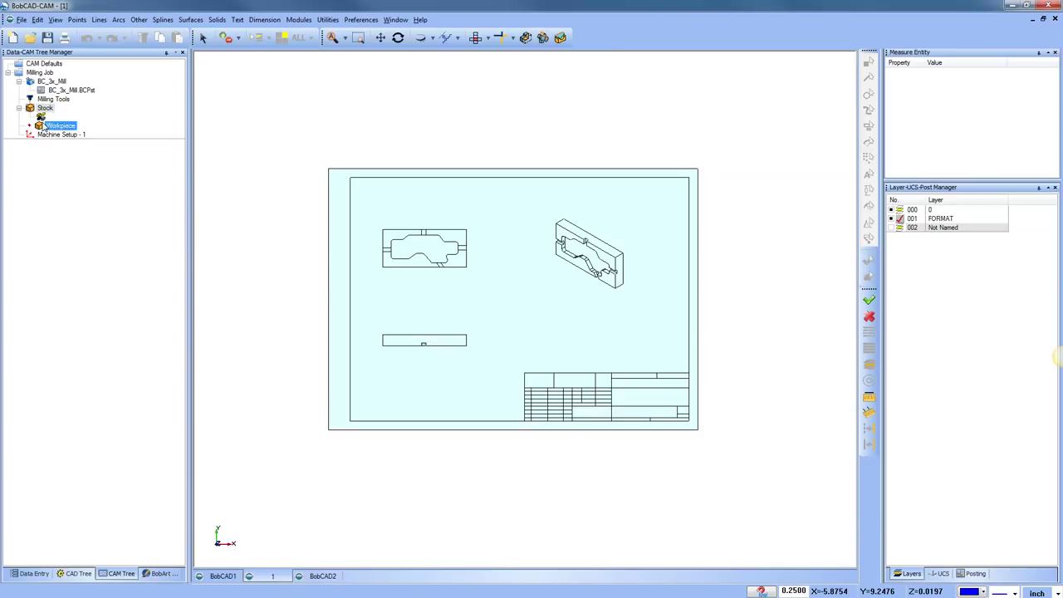
Set the stock transparency slider to about one third and orbit to view the stock in 3-D
right_click(48, 110)
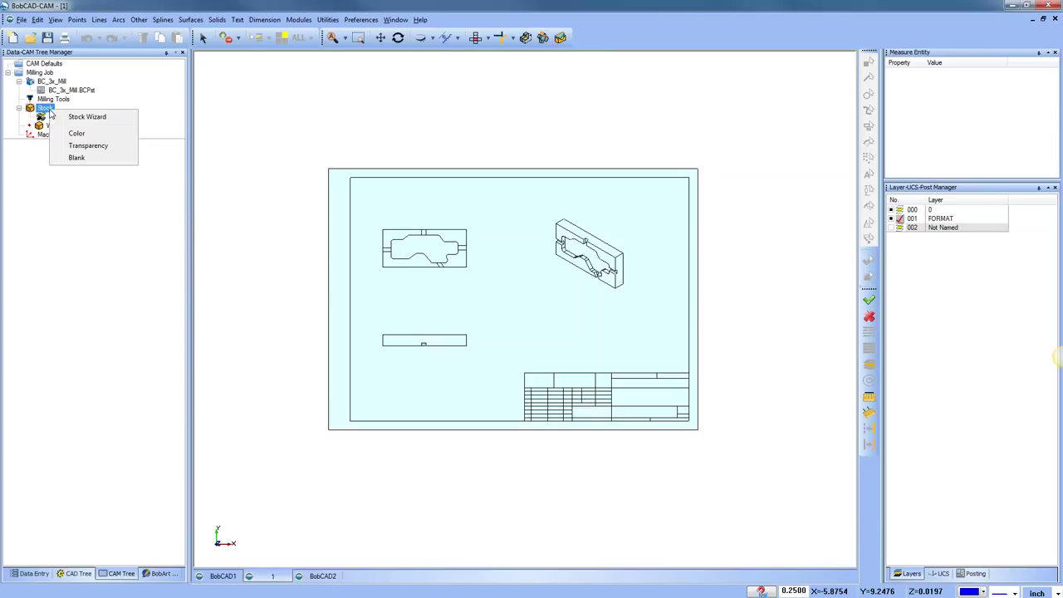
click(88, 145)
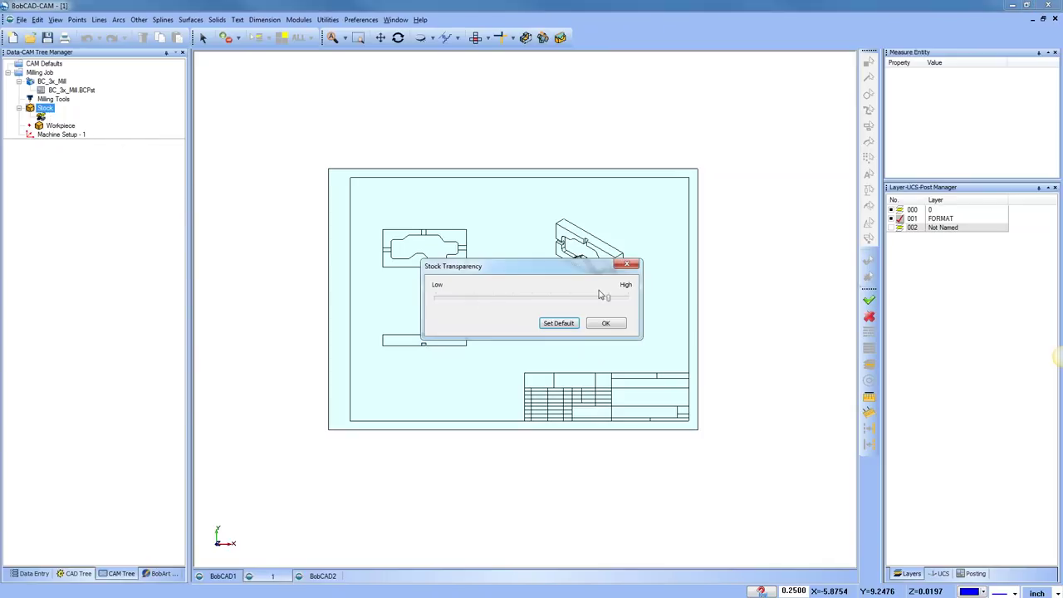
drag(453, 304, 613, 307)
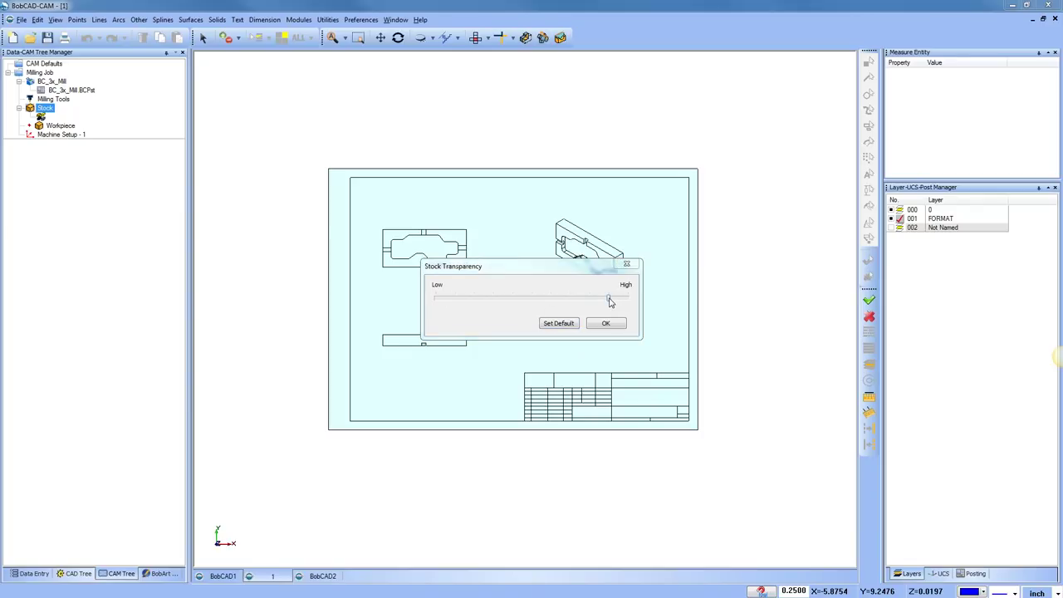
drag(608, 299, 487, 299)
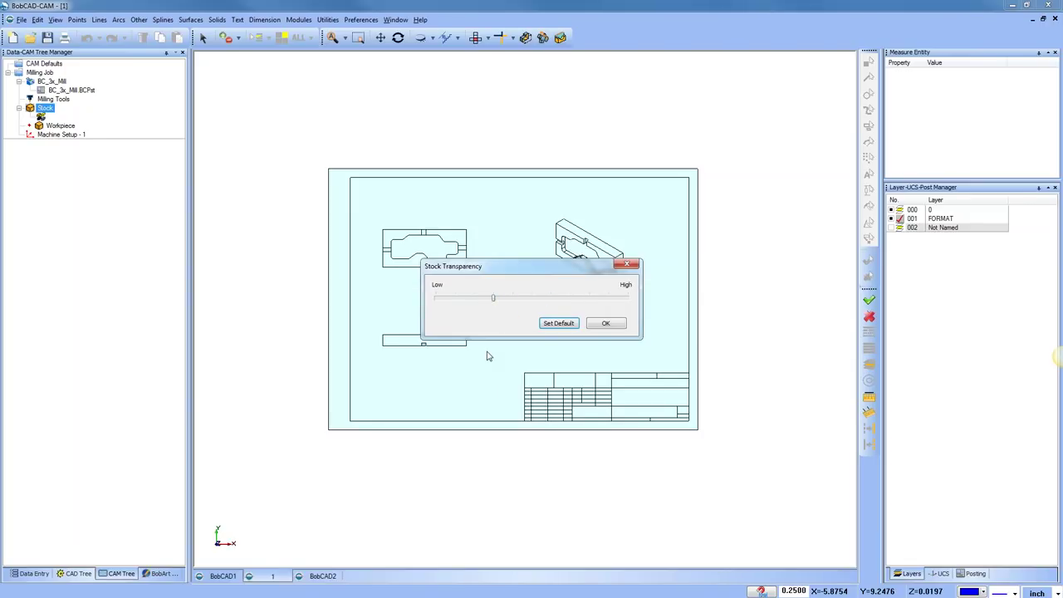
click(565, 328)
click(607, 324)
middle_drag(558, 384, 591, 384)
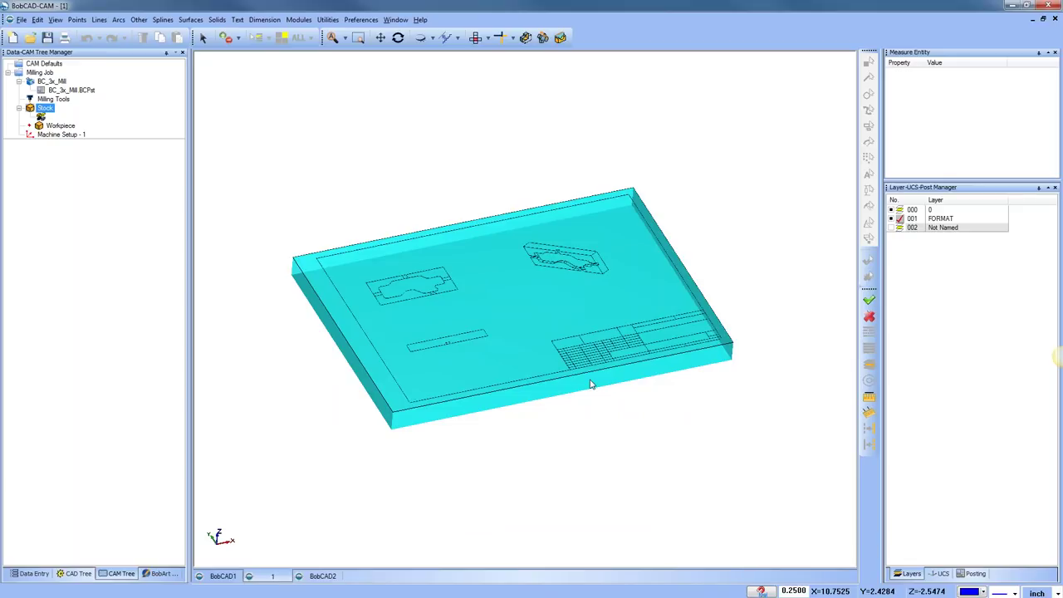
Blank the Stock entry in the job tree to hide the cyan stock solid
click(59, 126)
click(46, 108)
right_click(48, 113)
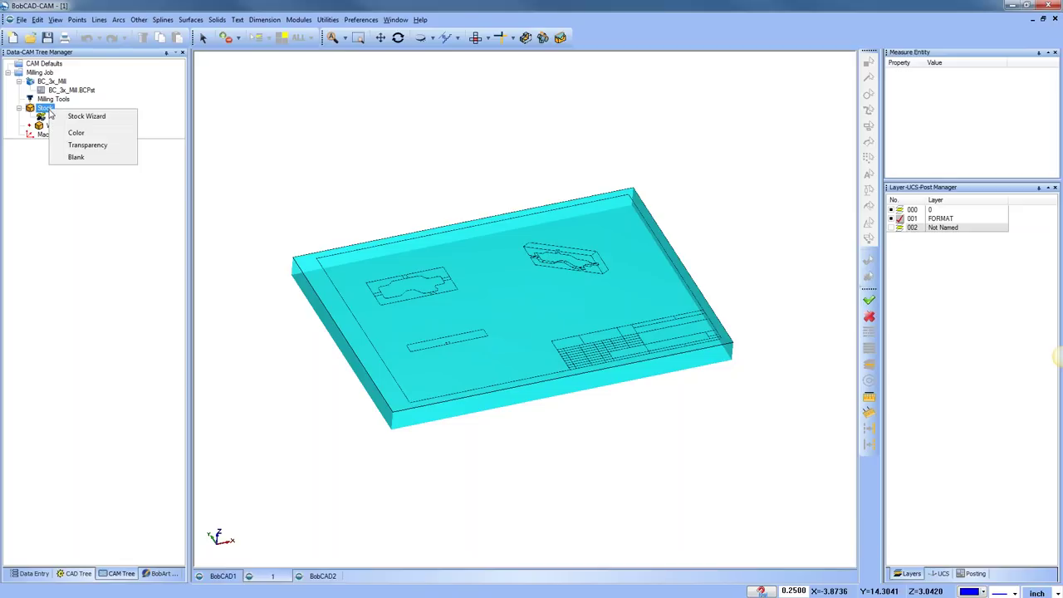
click(77, 156)
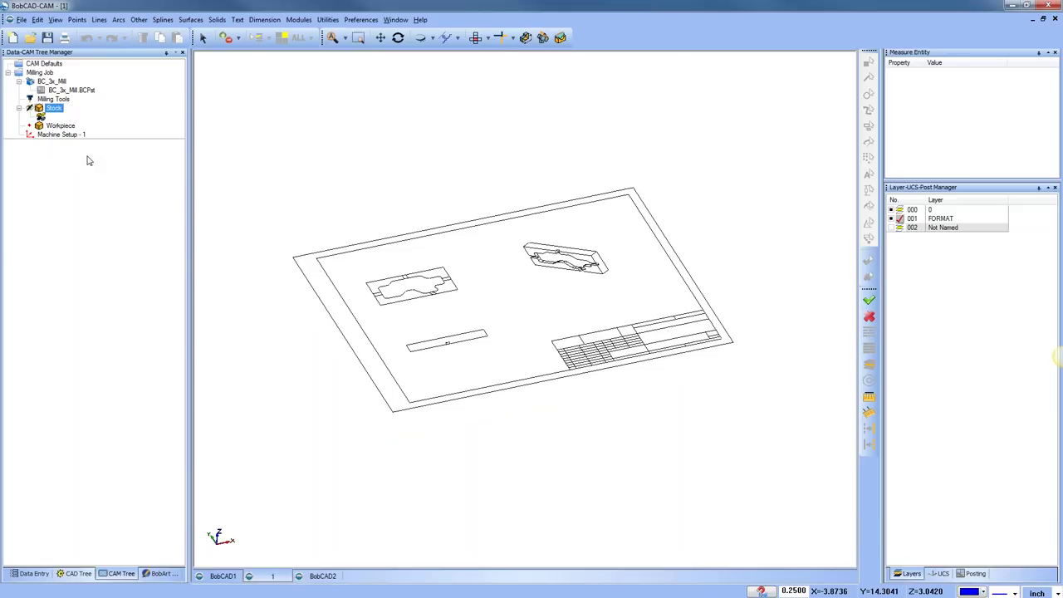
Switch to the Top view and zoom in so the drawing fills the viewport
click(446, 38)
scroll(534, 335, up, 3)
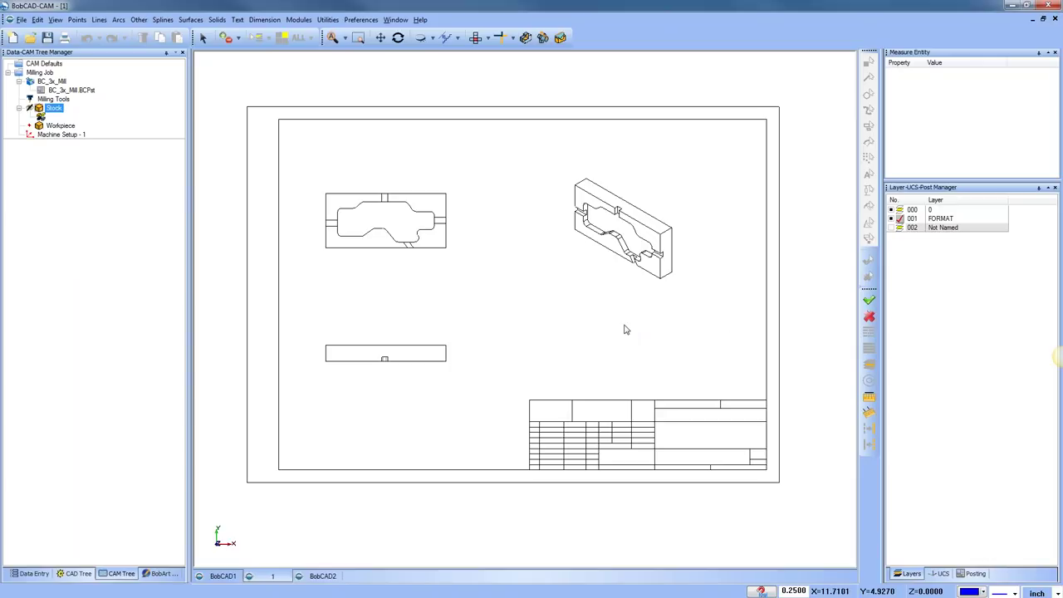
Set the stock transparency slider close to Low and apply it
right_click(57, 109)
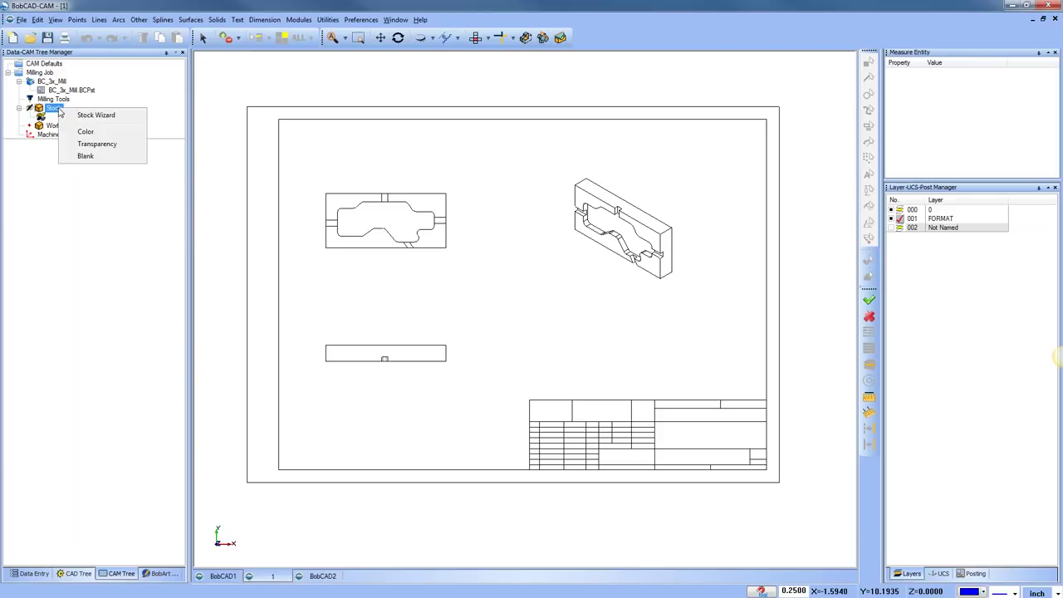
click(128, 143)
drag(435, 297, 509, 301)
drag(607, 304, 474, 304)
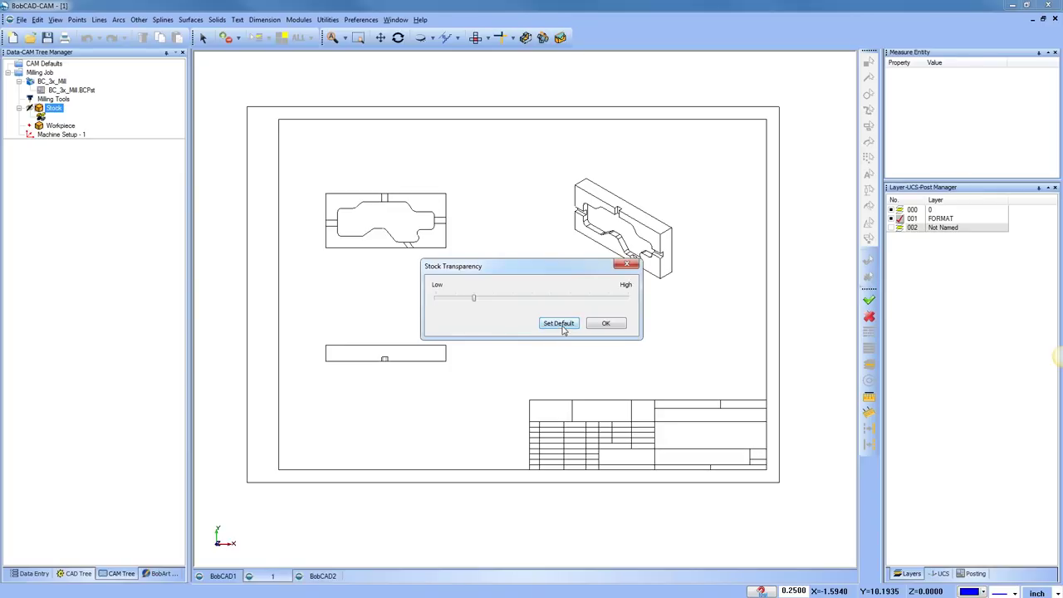
click(611, 325)
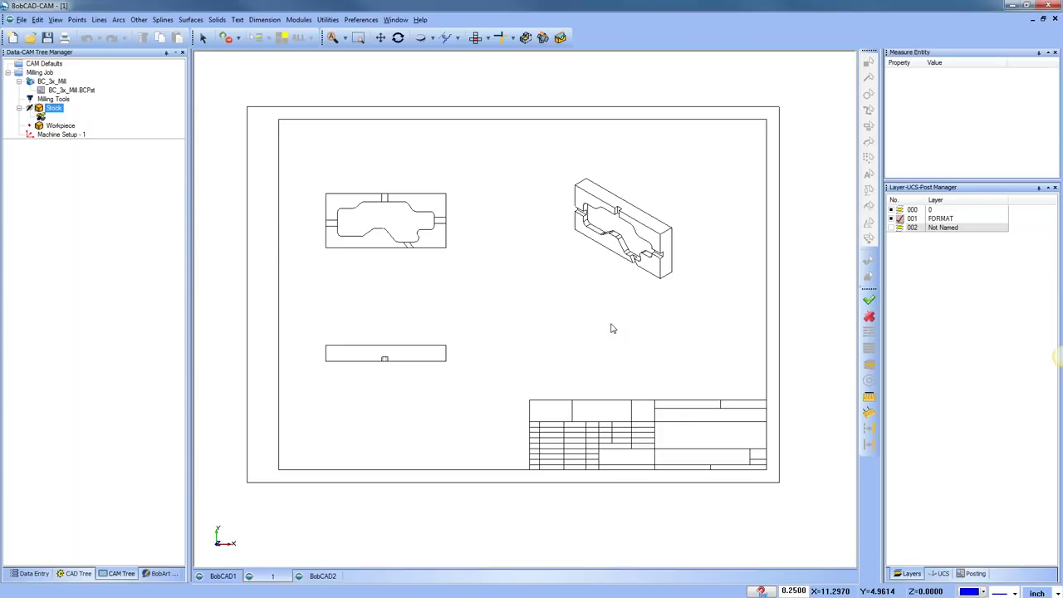
Unhide the stock from its right-click menu so the cyan sheet covers the drawing again
click(63, 126)
click(54, 108)
right_click(59, 108)
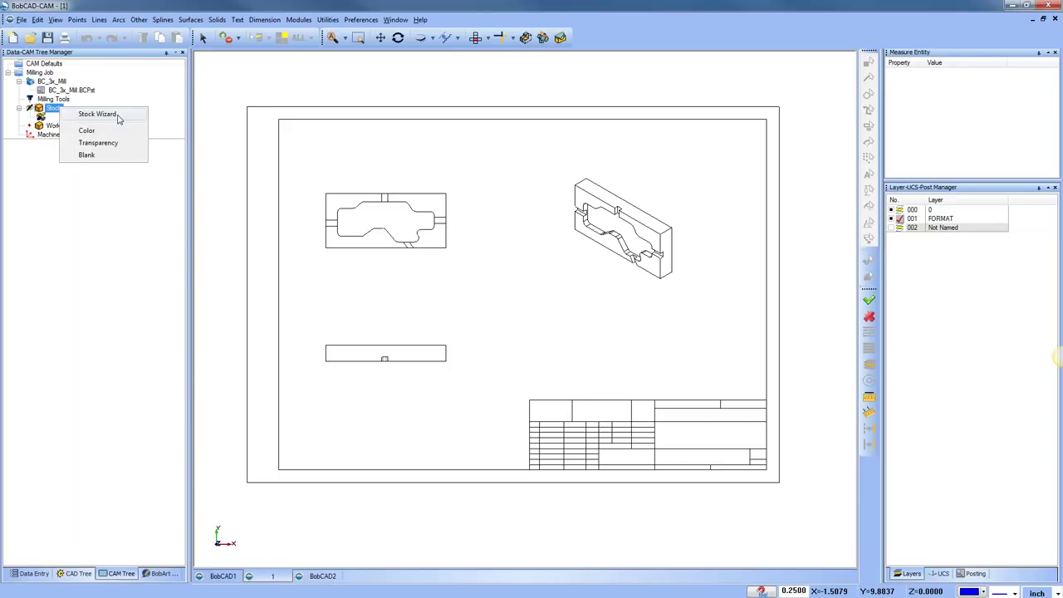
click(112, 142)
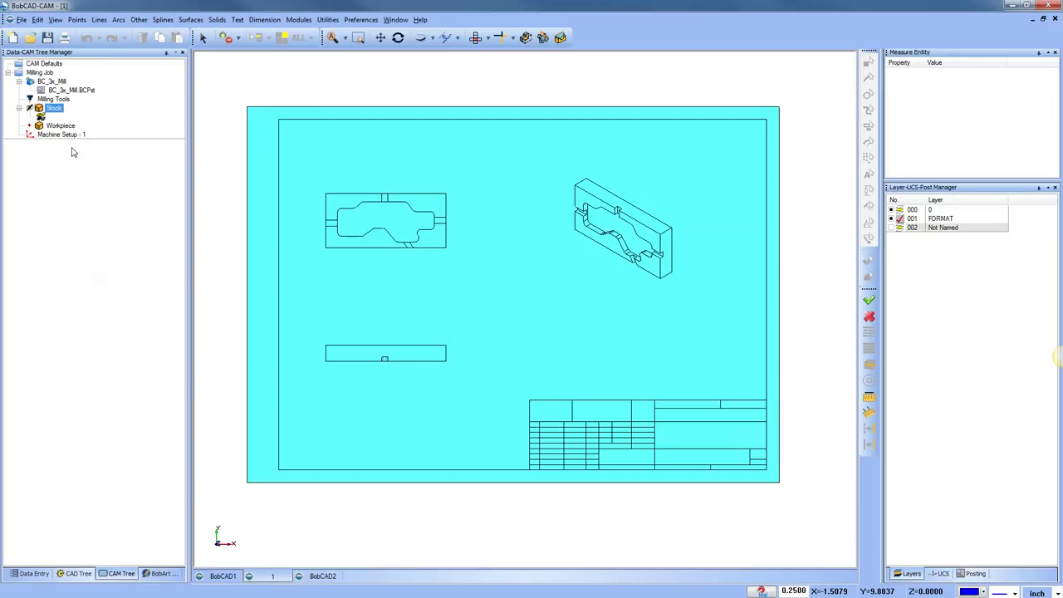
right_click(55, 110)
click(93, 158)
right_click(47, 109)
Start the Stock Wizard with Wireframe as the stock type and advance to Stock Definition
click(100, 116)
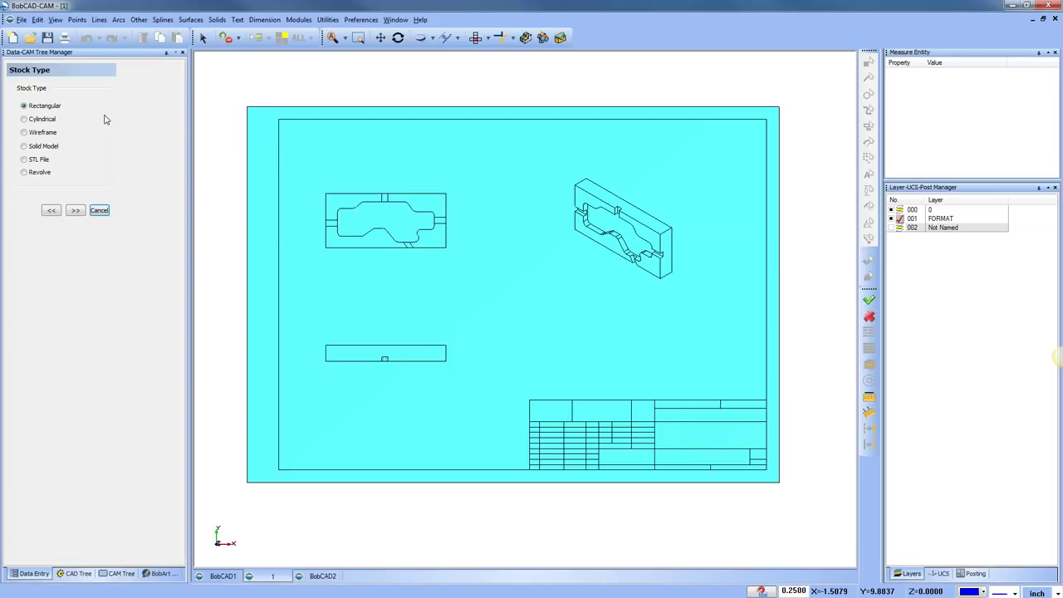
click(25, 135)
click(75, 210)
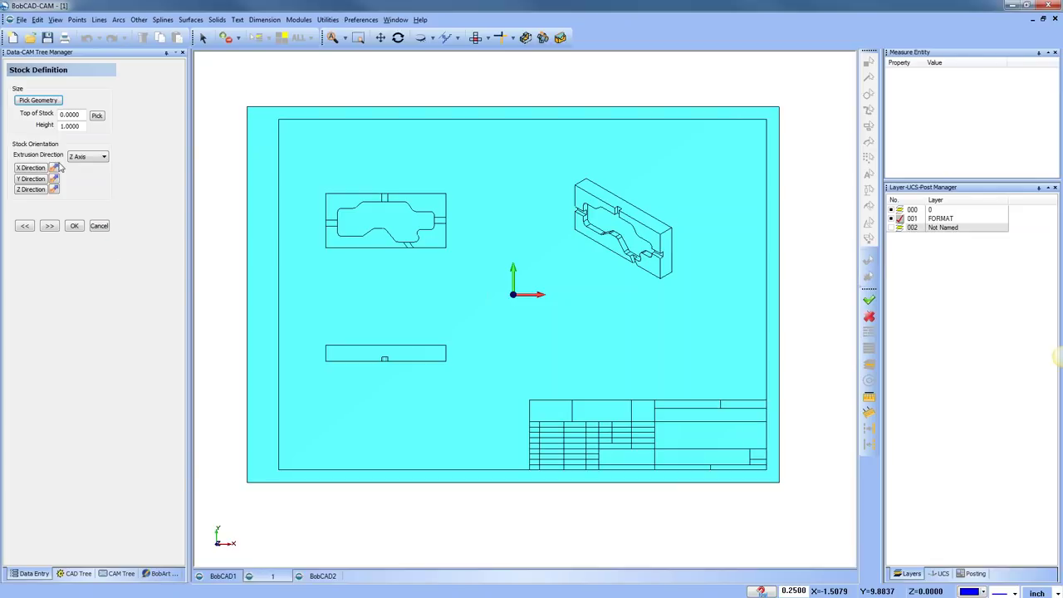
Pick the upper-left part outline as the stock's wireframe boundary and accept it
click(49, 102)
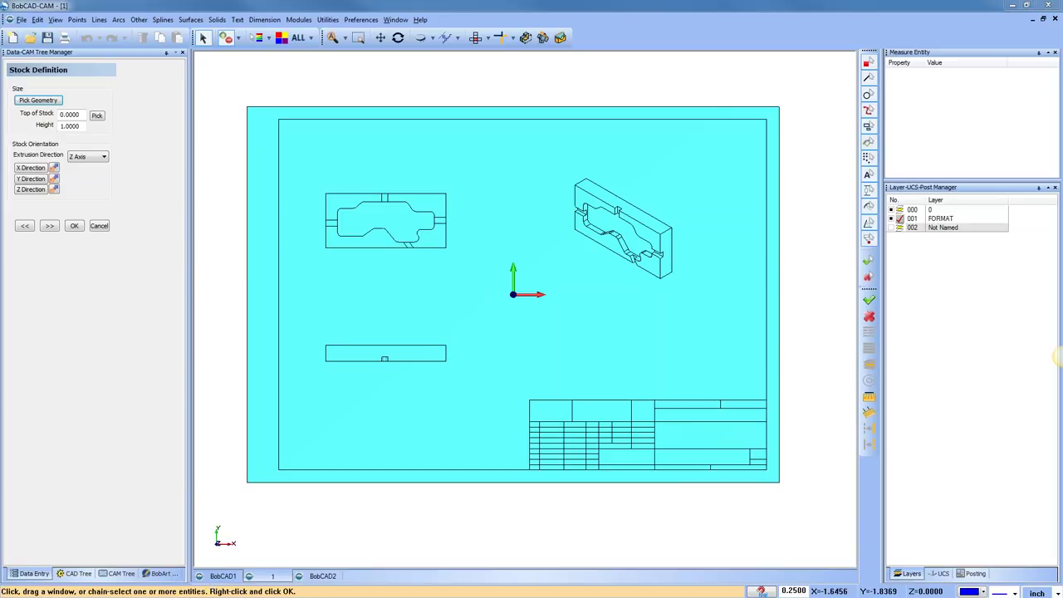
mouse_move(145, 308)
mouse_down()
mouse_move(136, 557)
mouse_move(93, 512)
mouse_move(137, 565)
mouse_move(195, 517)
mouse_up()
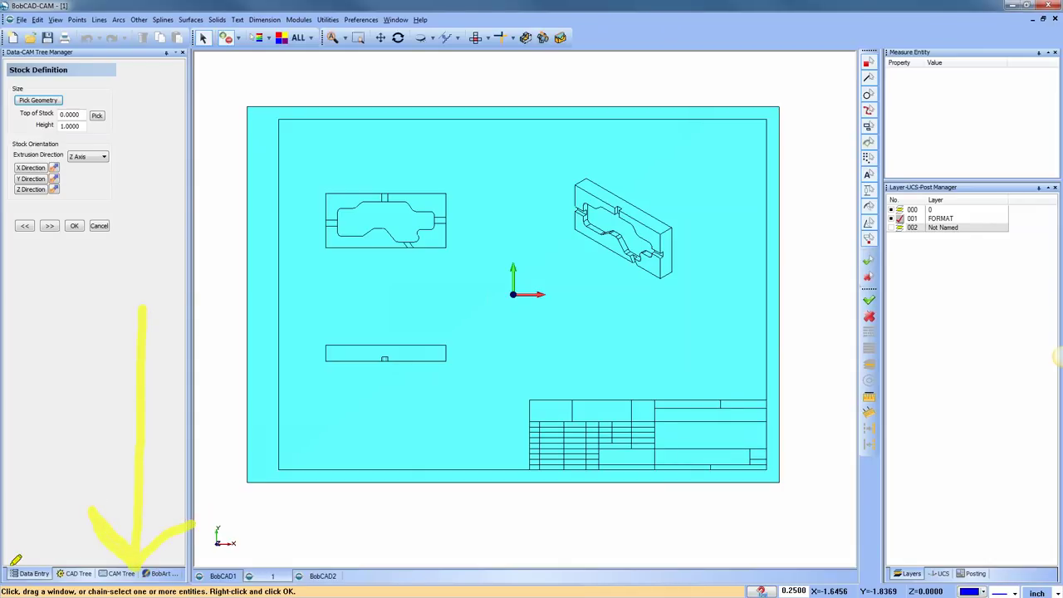
drag(10, 555, 10, 593)
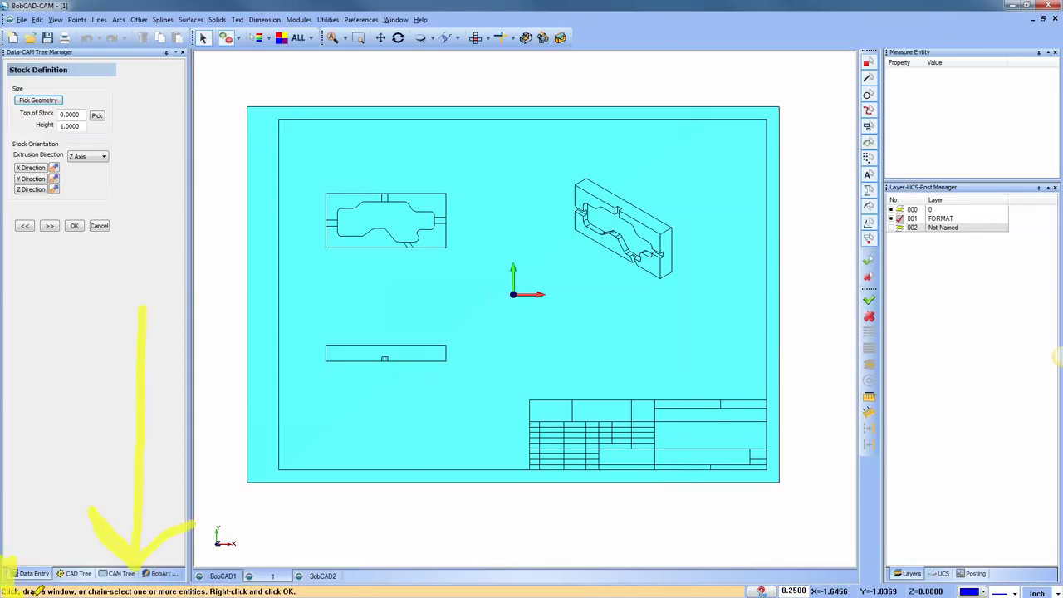
drag(302, 555, 301, 595)
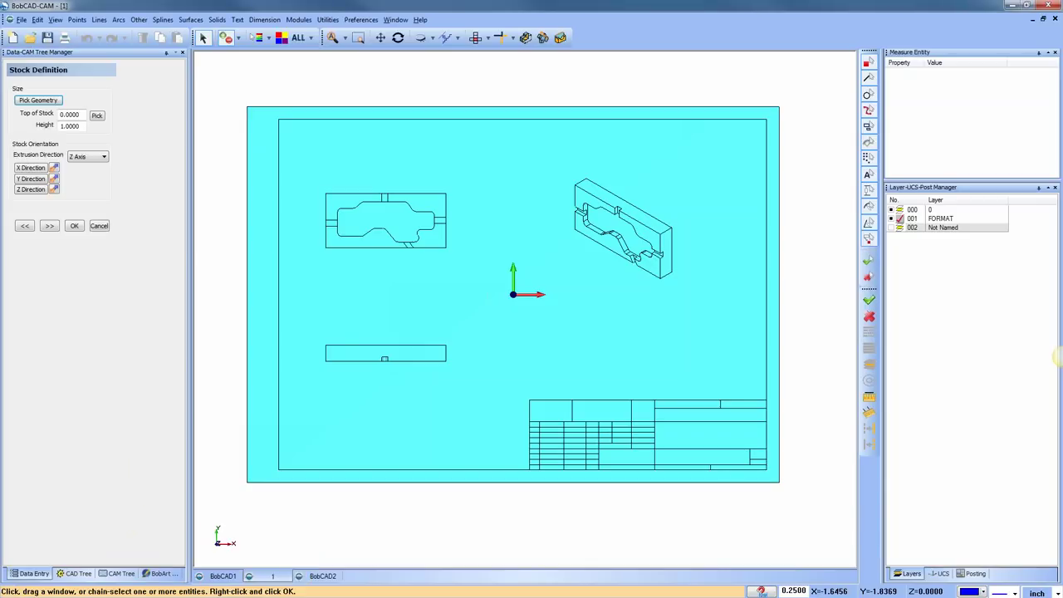
click(328, 224)
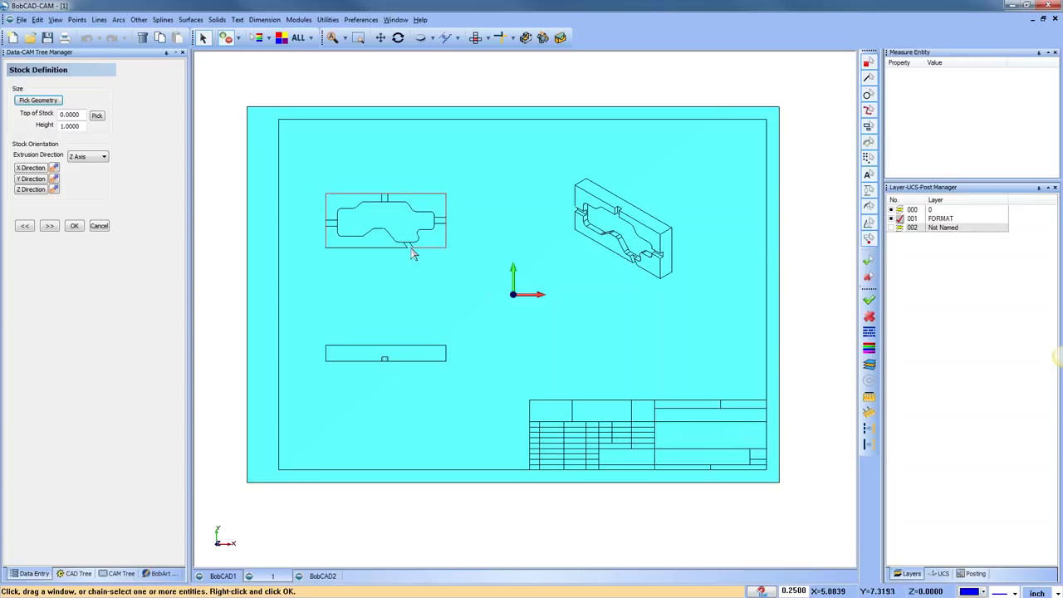
right_click(368, 300)
Orbit into a tilted 3D view to inspect the 1.0000-high cyan stock block
middle_drag(562, 464, 569, 423)
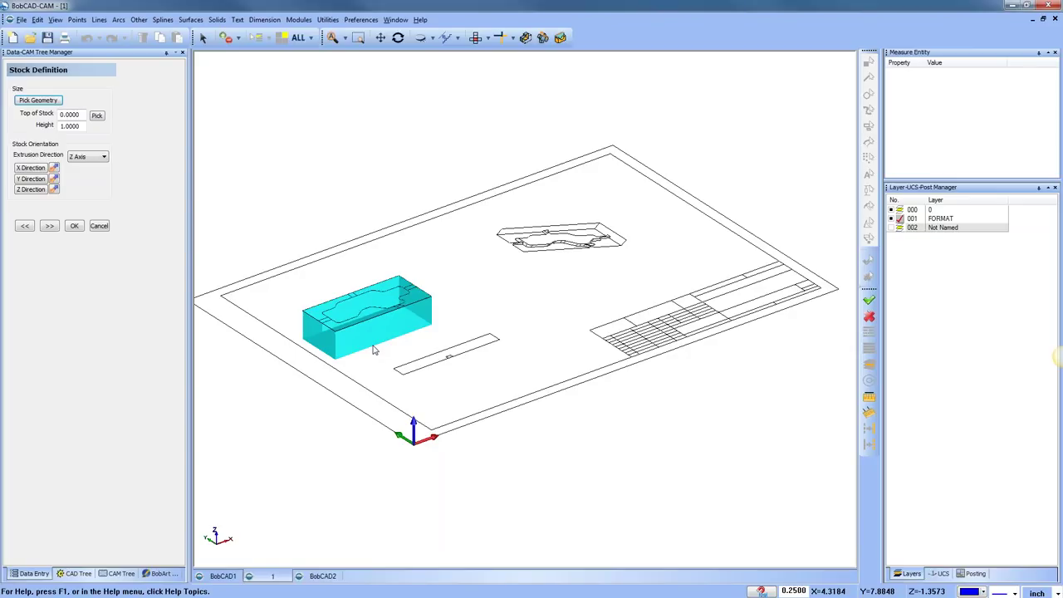
Pick the slim rectangular profile and build stock on it
click(45, 101)
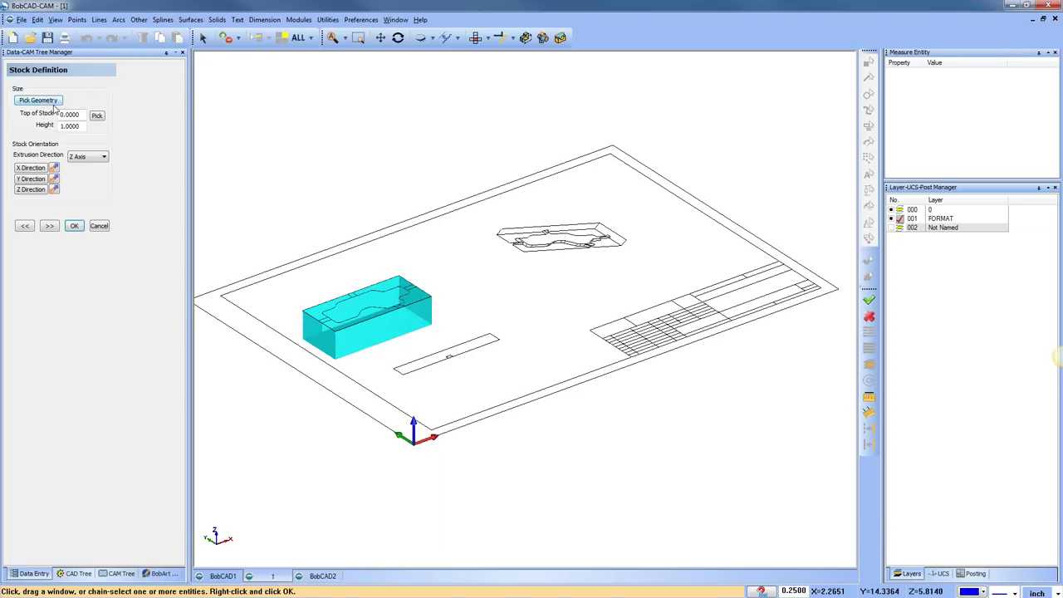
click(413, 367)
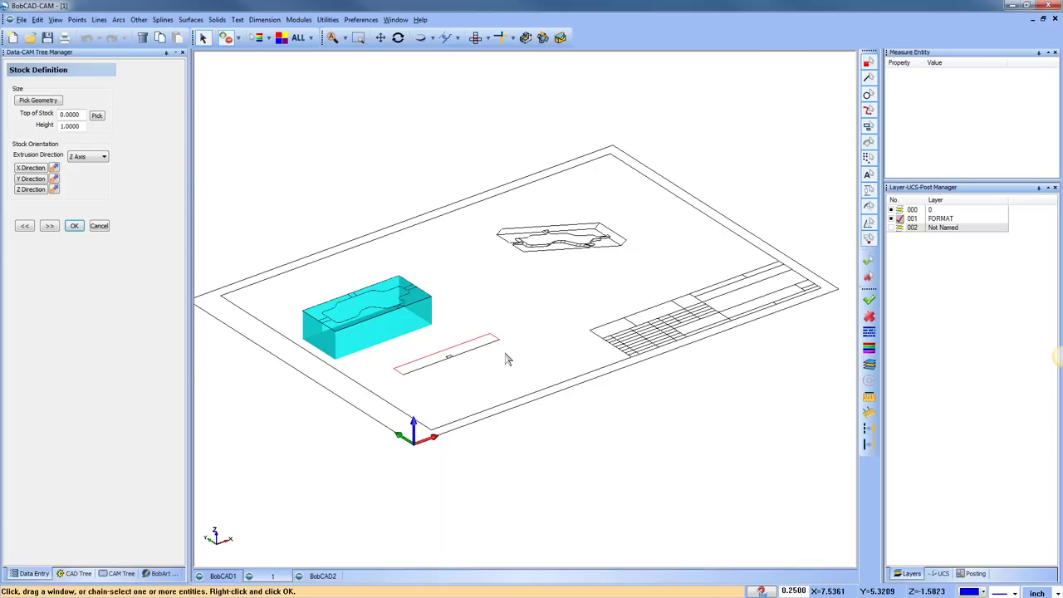
scroll(503, 361, up, 2)
scroll(415, 370, up, 3)
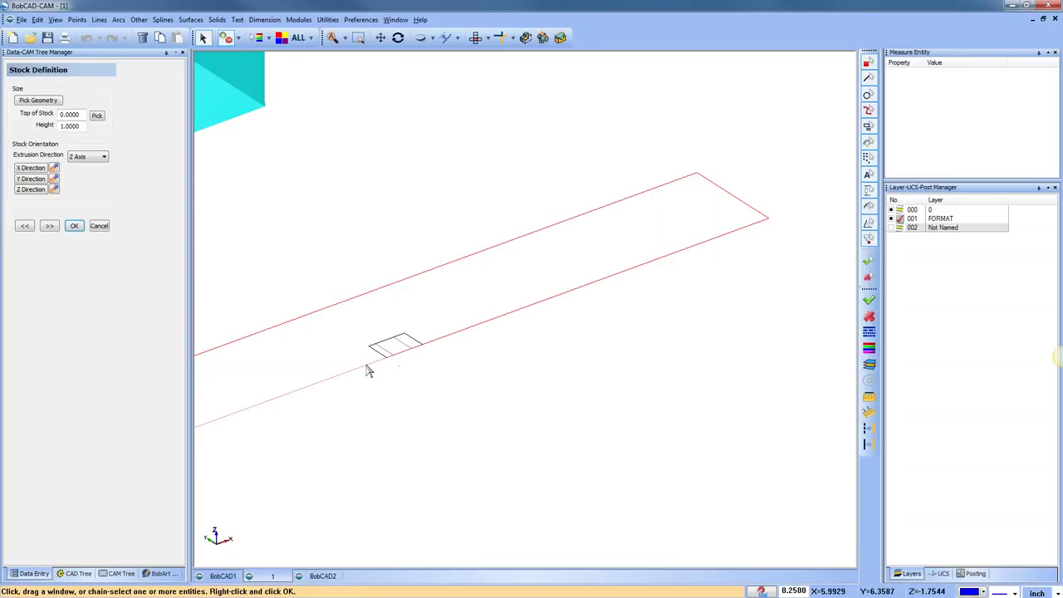
scroll(482, 368, down, 4)
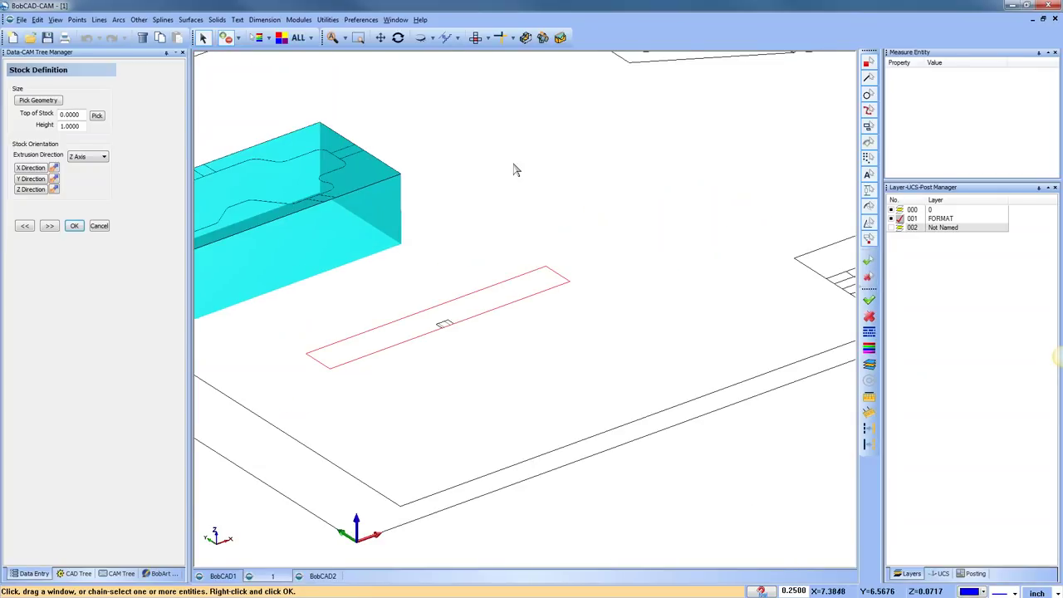
right_click(515, 168)
scroll(618, 189, down, 2)
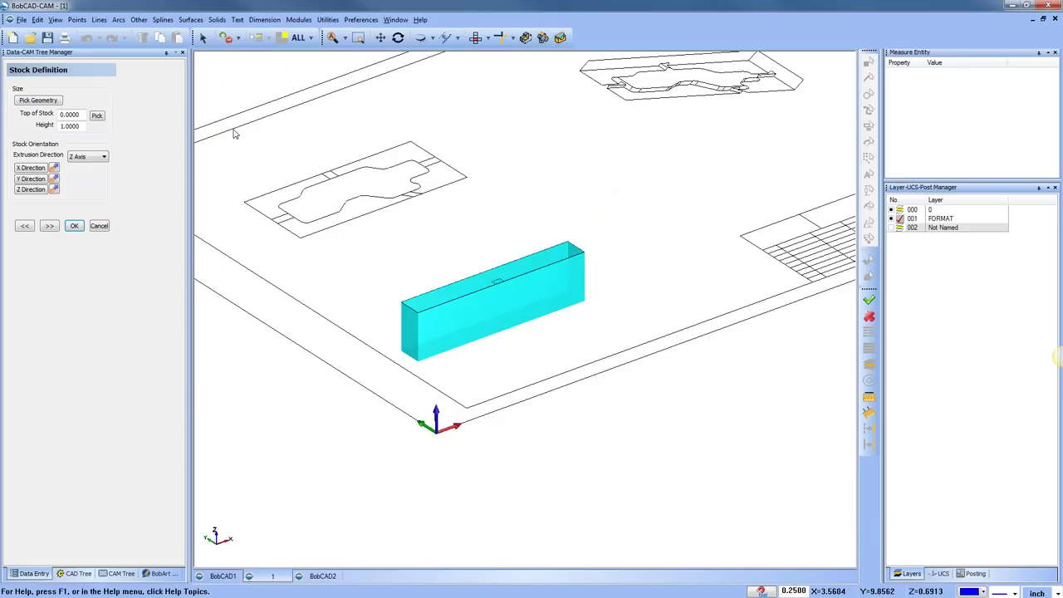
Chain-select the upper-left part outline's edges and build stock over it too
click(48, 101)
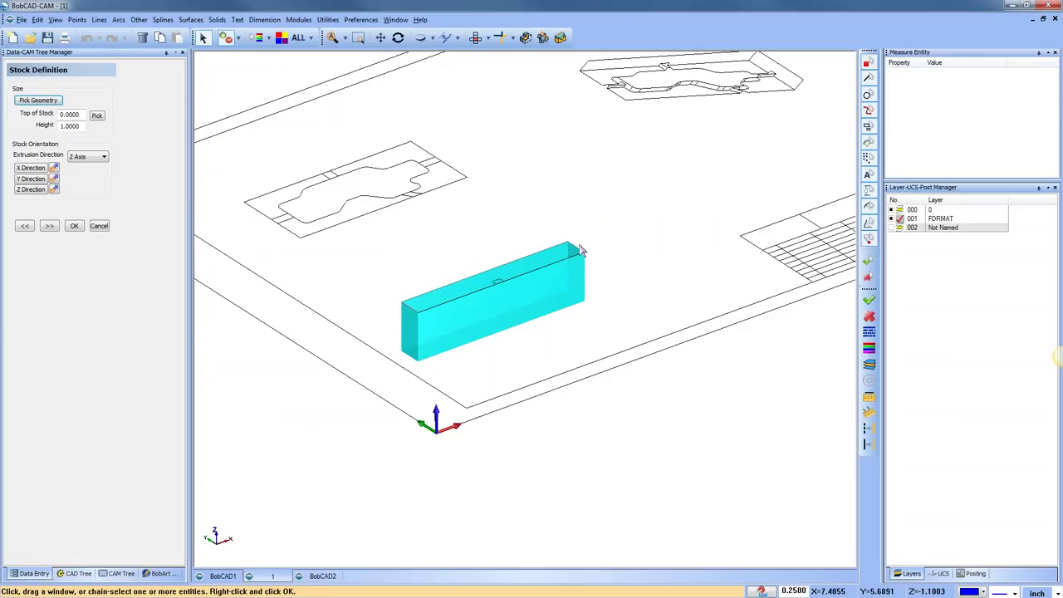
scroll(502, 254, up, 5)
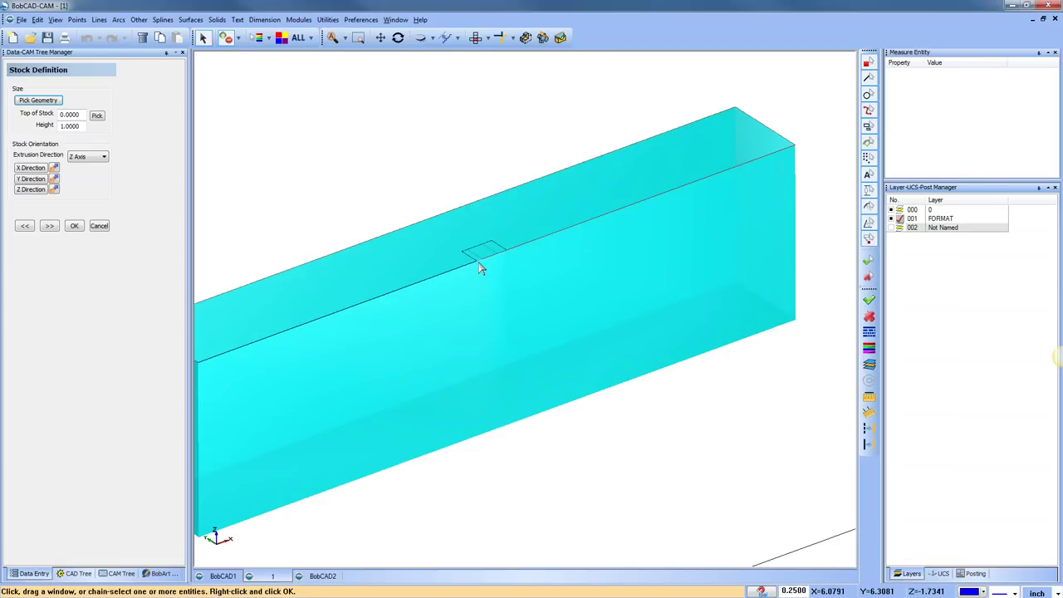
scroll(498, 289, down, 3)
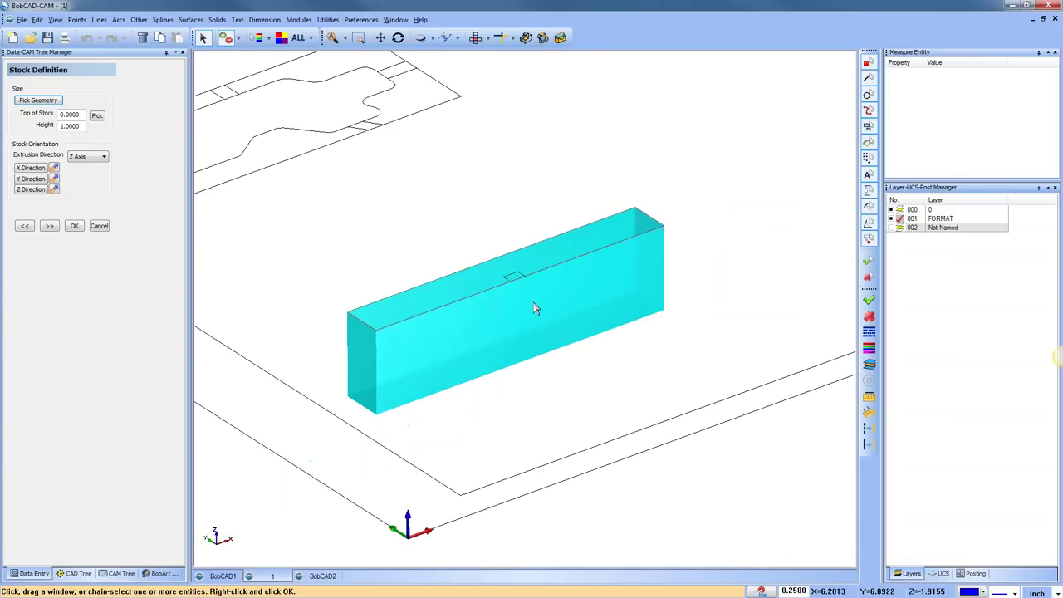
scroll(548, 286, down, 2)
middle_drag(589, 221, 631, 260)
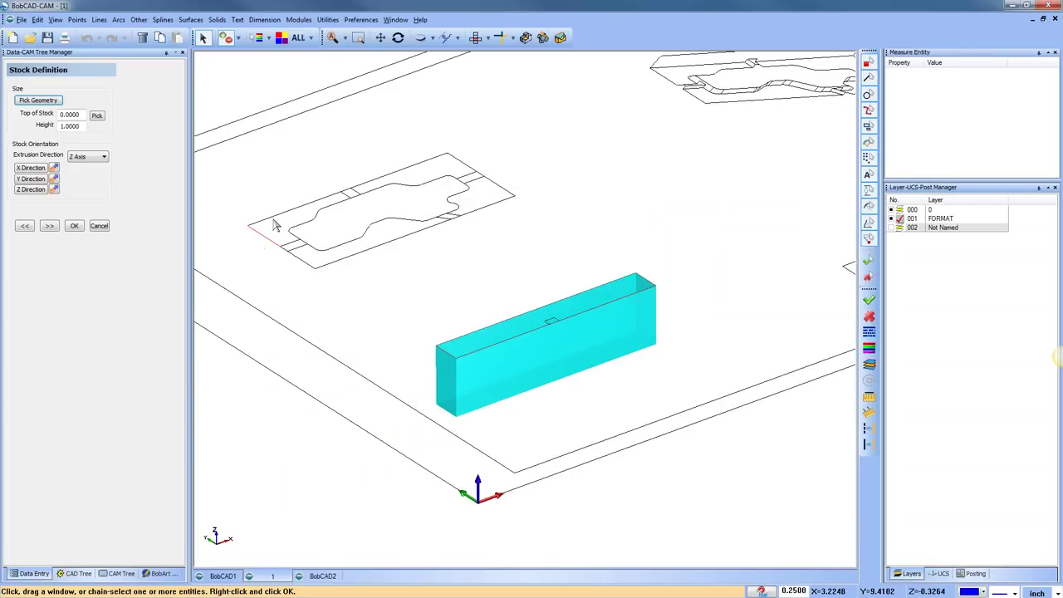
click(349, 193)
click(376, 180)
click(454, 224)
right_click(358, 287)
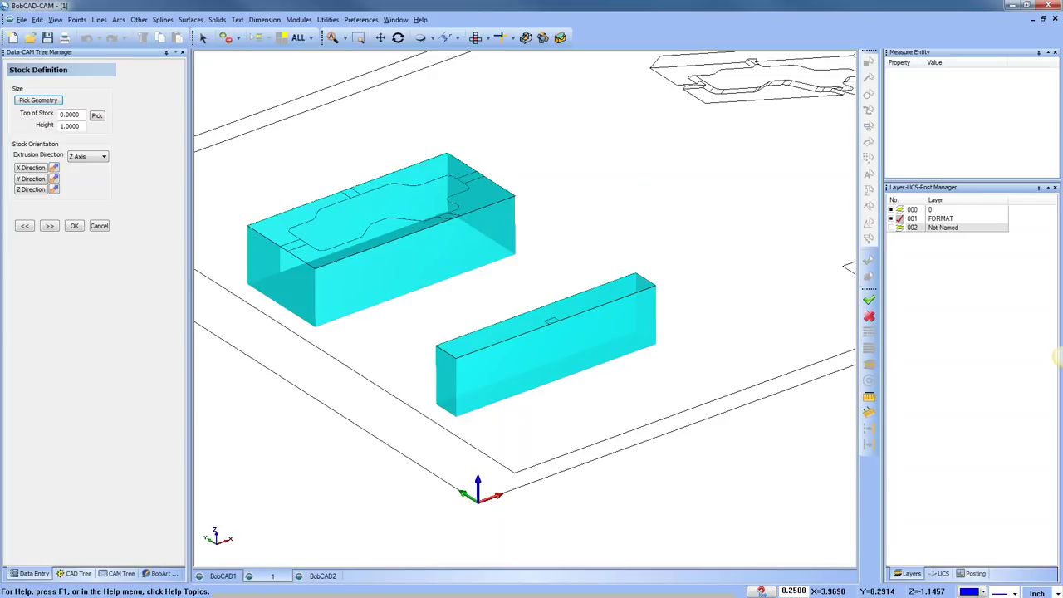
scroll(418, 285, down, 2)
middle_drag(569, 261, 559, 249)
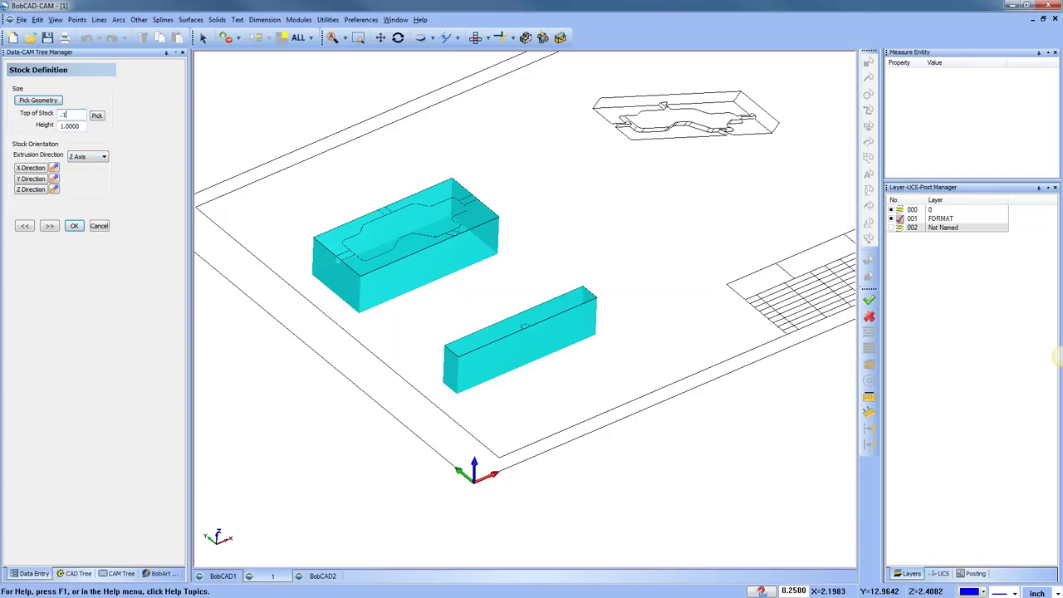
Set Top of Stock to 0
click(84, 126)
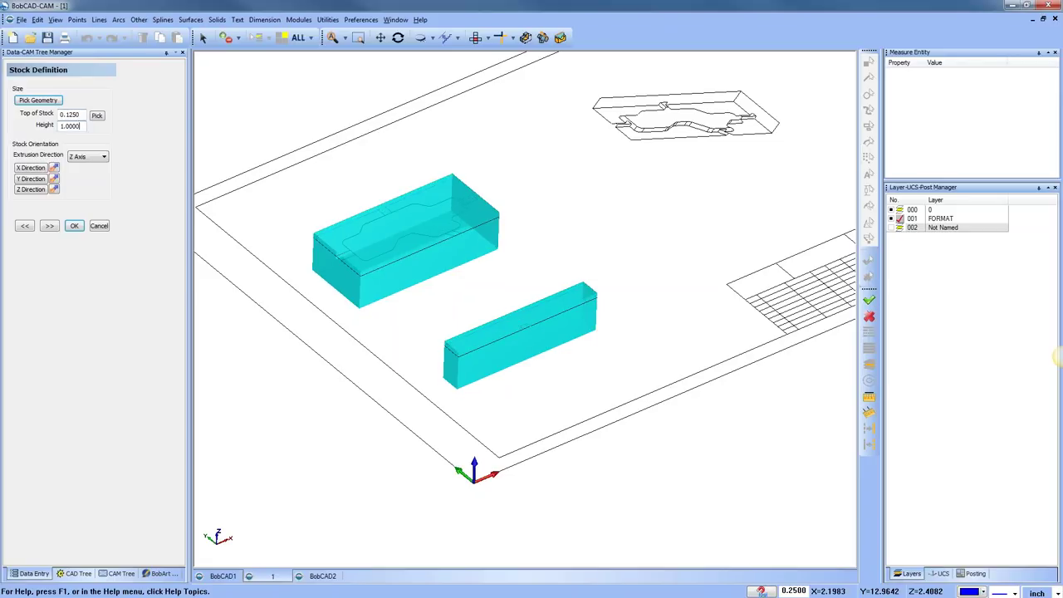
text(0)
click(84, 128)
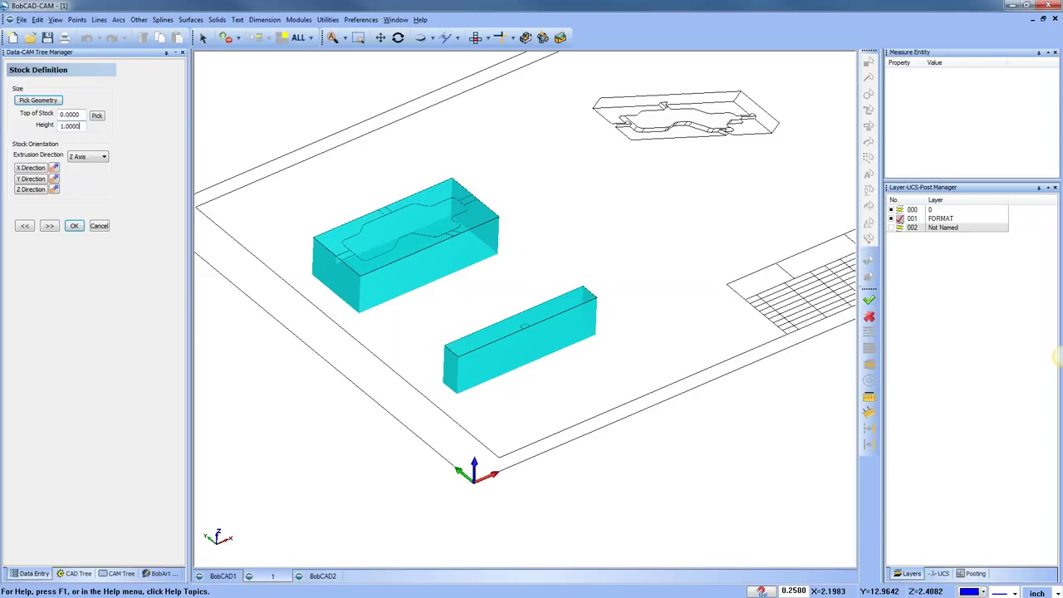
Try stock heights 1.5 and 0.25, settle on 1, and cancel a top-of-stock pick
double_click(84, 129)
text(1.5)
key(Return)
double_click(73, 125)
text(0.25)
key(Return)
double_click(73, 125)
text(1)
key(Return)
click(97, 116)
click(320, 243)
In Top view, change the stock extrusion direction to Y Axis, then to X Axis
click(476, 38)
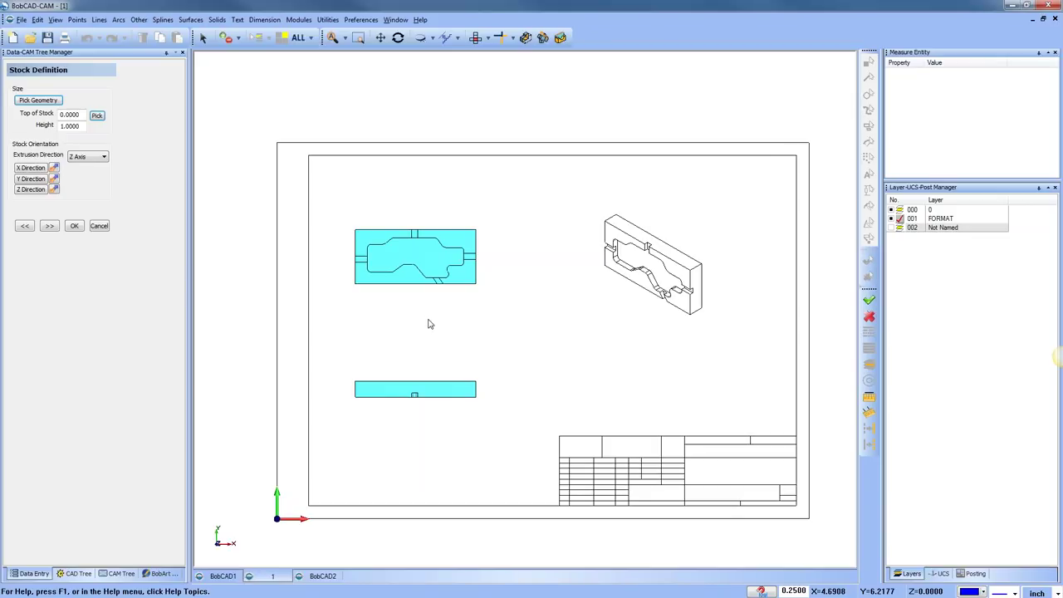
click(83, 158)
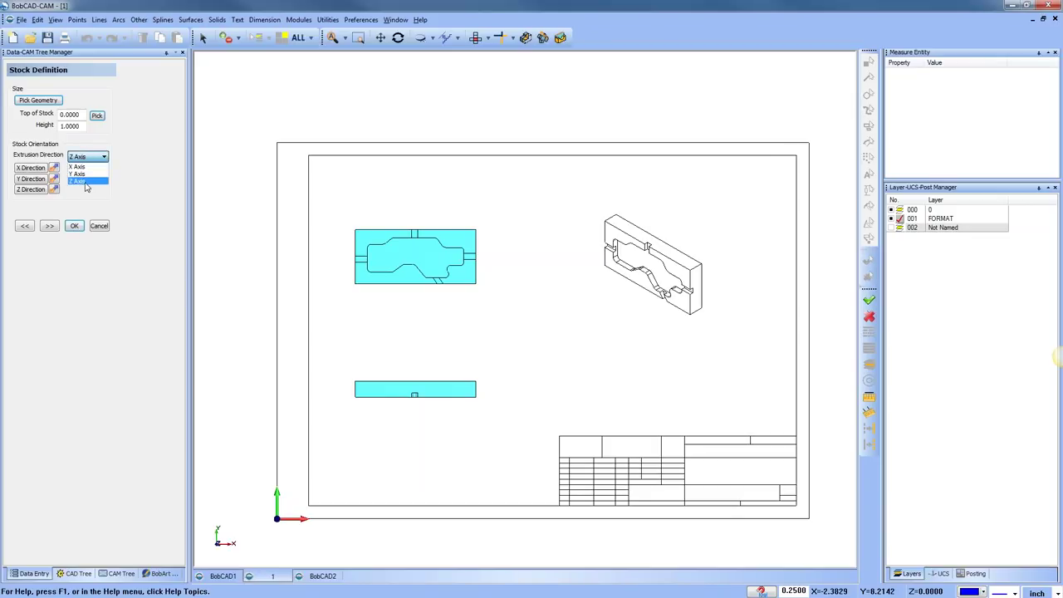
click(86, 173)
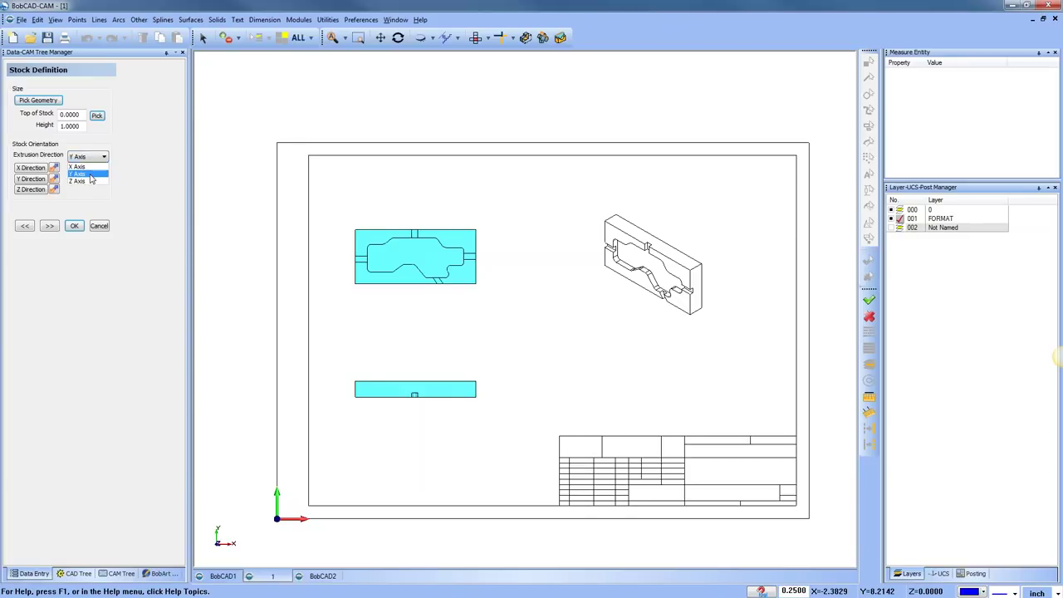
click(89, 157)
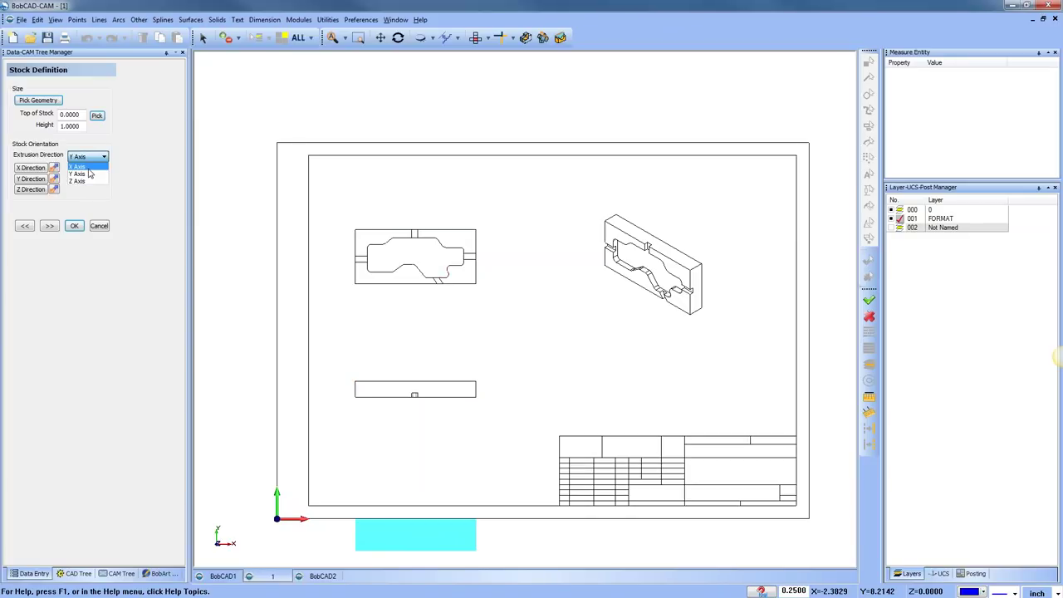
click(89, 169)
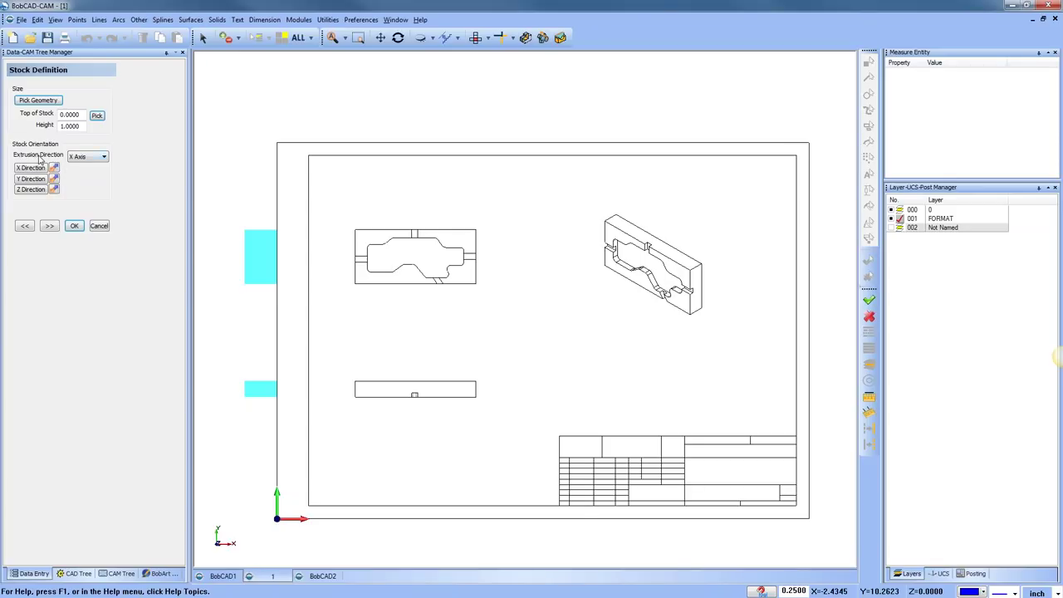
Set the stock extrusion direction back to Z Axis
click(92, 160)
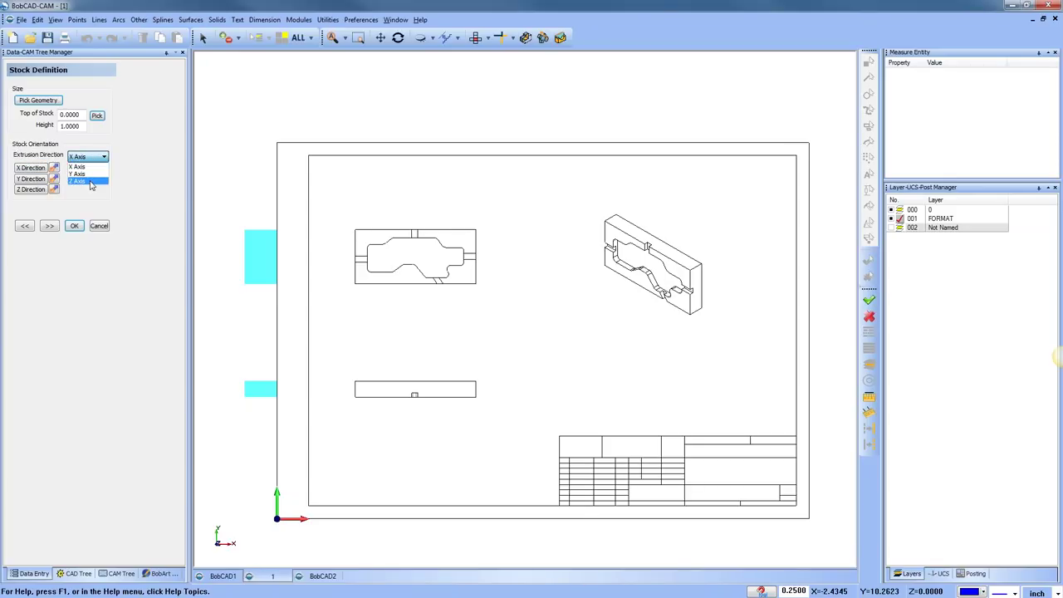
click(91, 182)
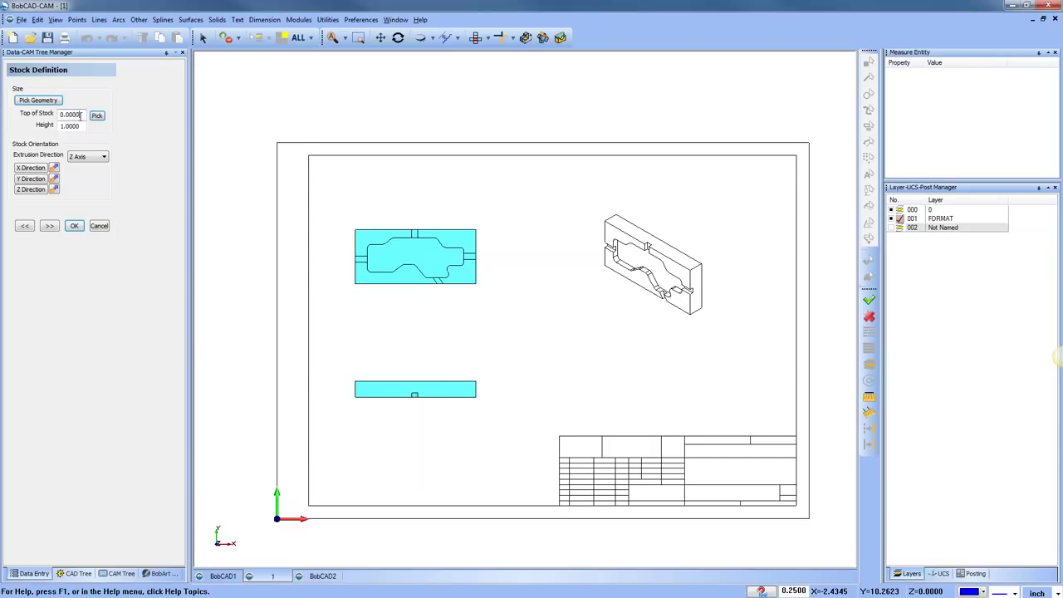
Keep Z Axis extrusion with top 0.0000 and height 1.0000, and accept the stock definition
click(82, 126)
key(Tab)
key(alt+Down)
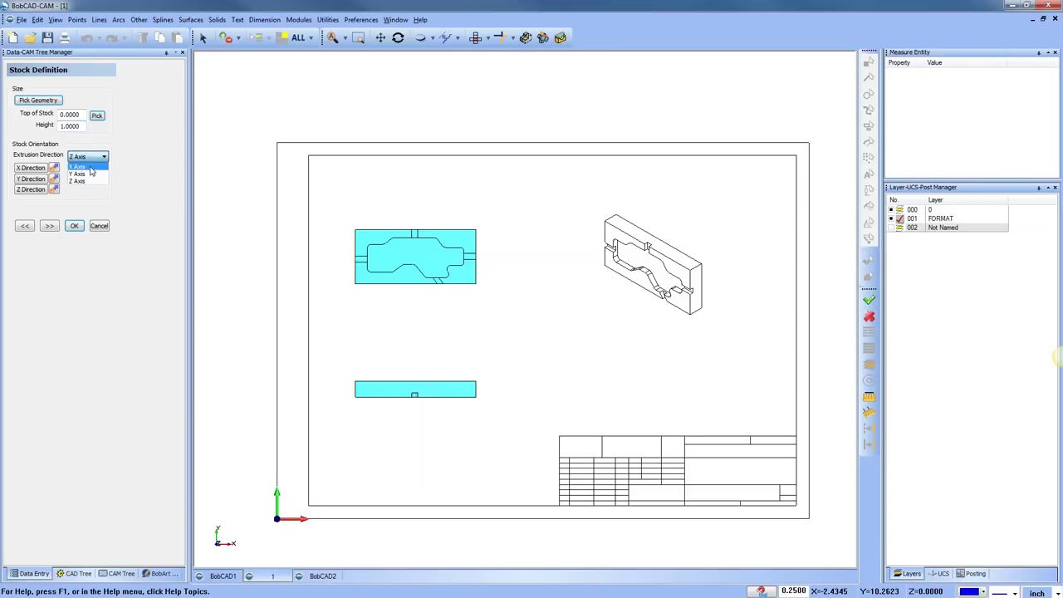
click(106, 196)
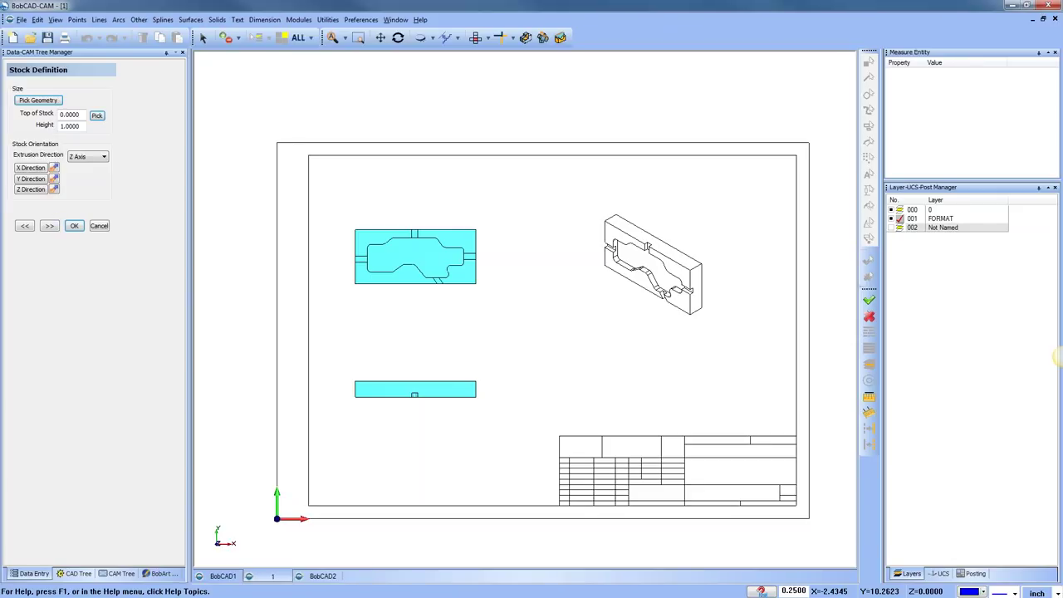
click(73, 225)
click(363, 19)
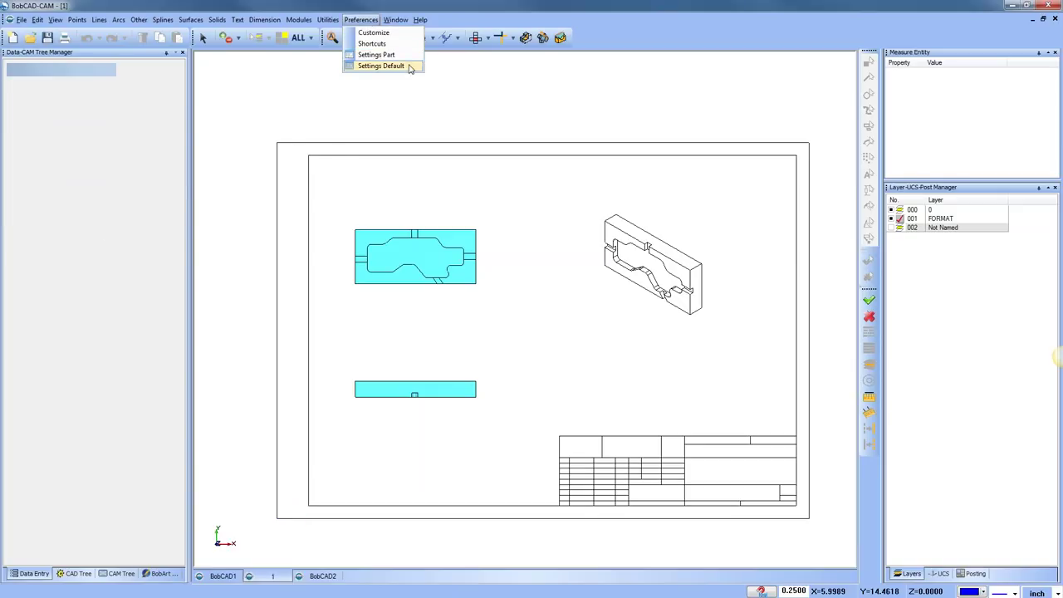
click(415, 54)
click(599, 215)
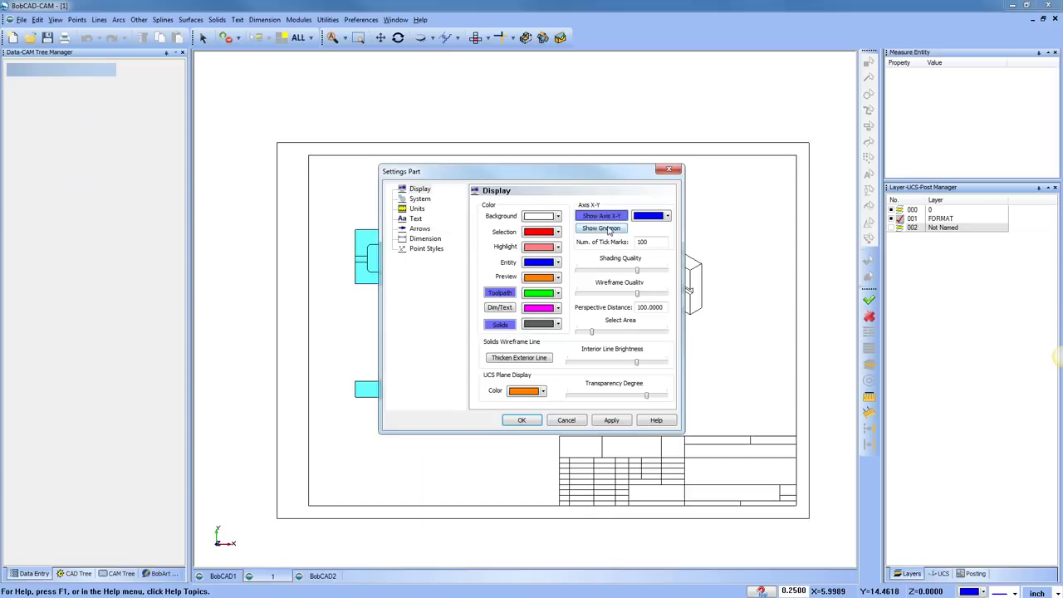
click(599, 227)
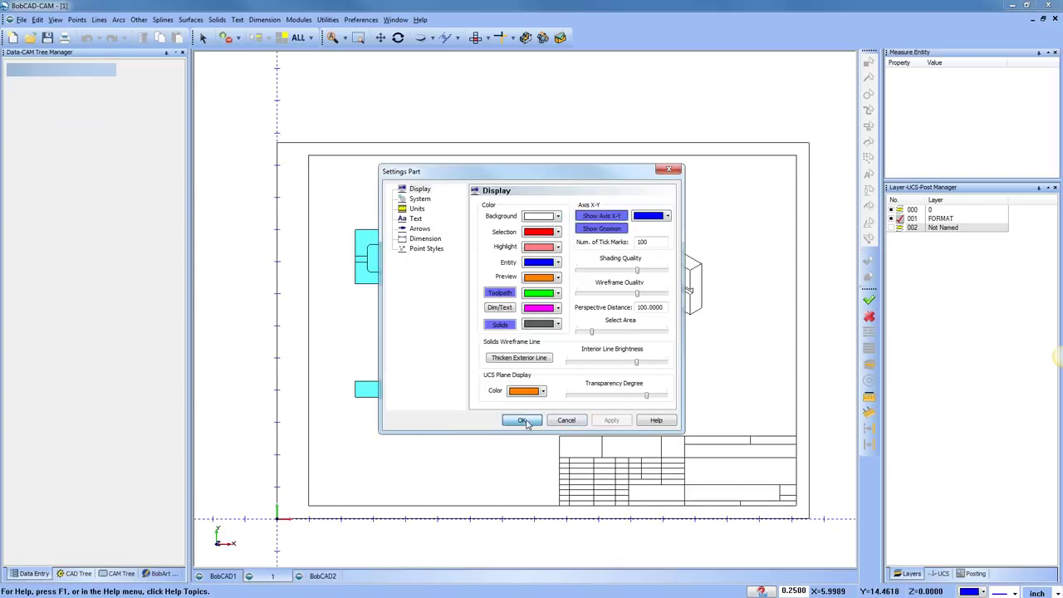
click(522, 421)
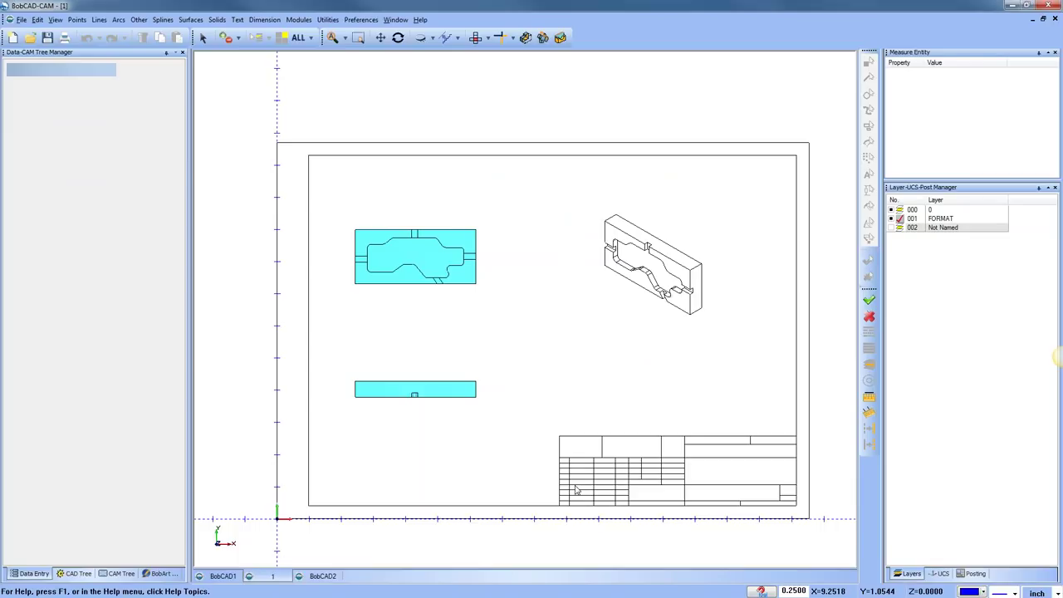
click(360, 19)
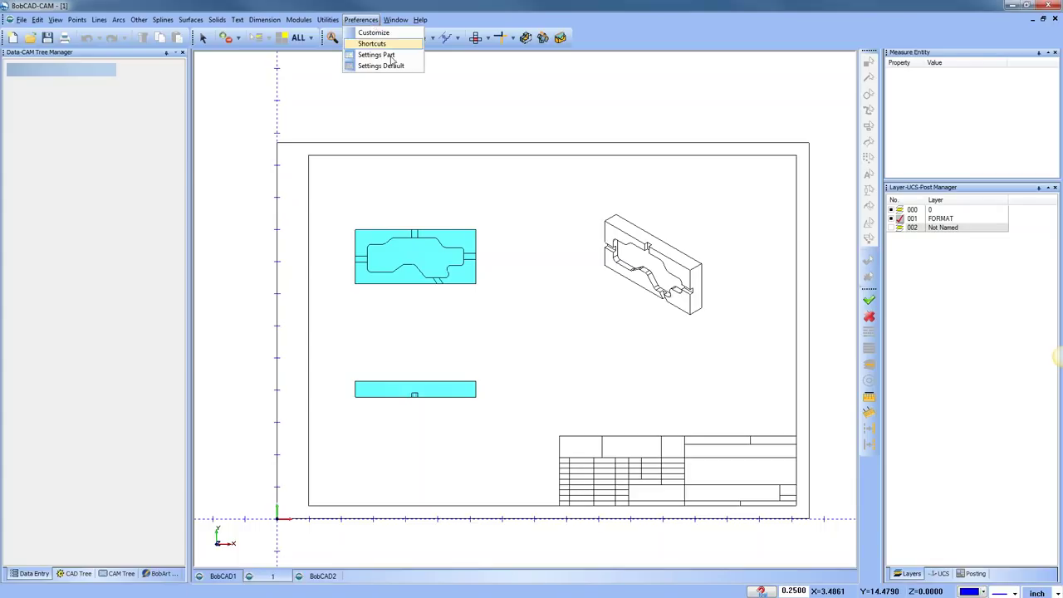
click(401, 55)
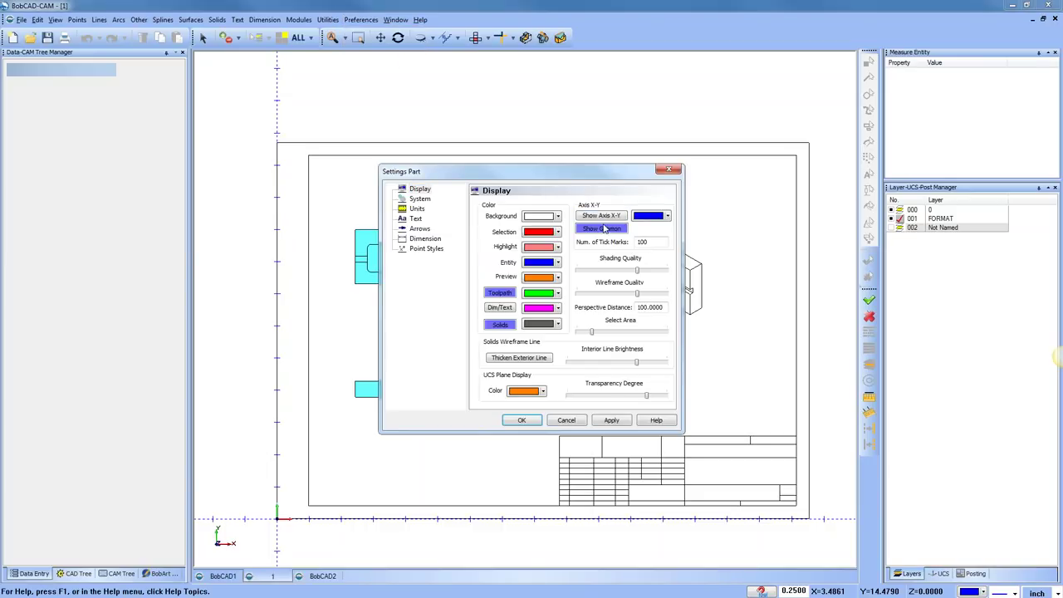
click(519, 420)
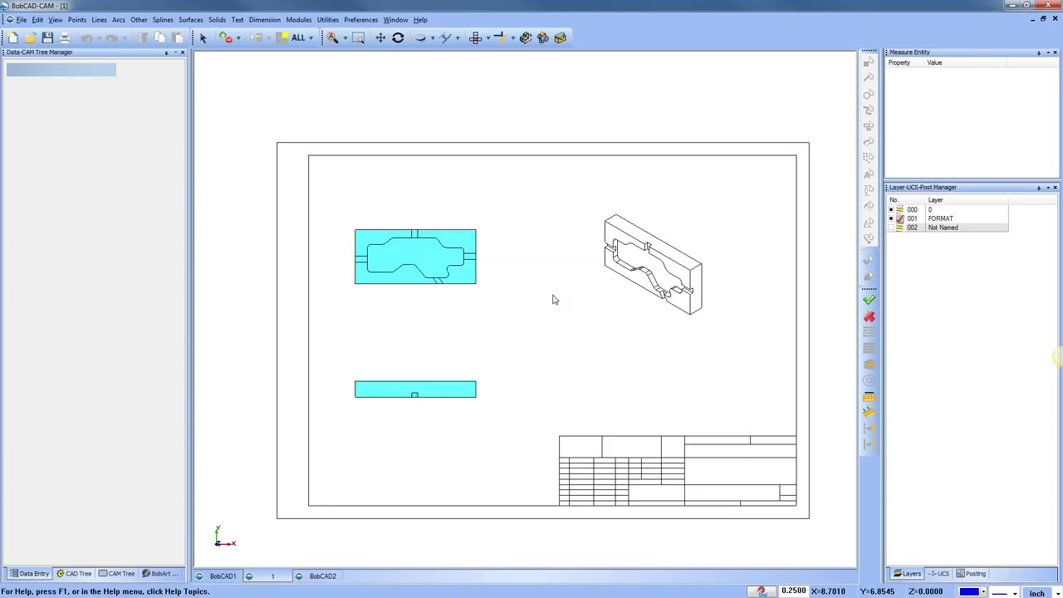
click(120, 573)
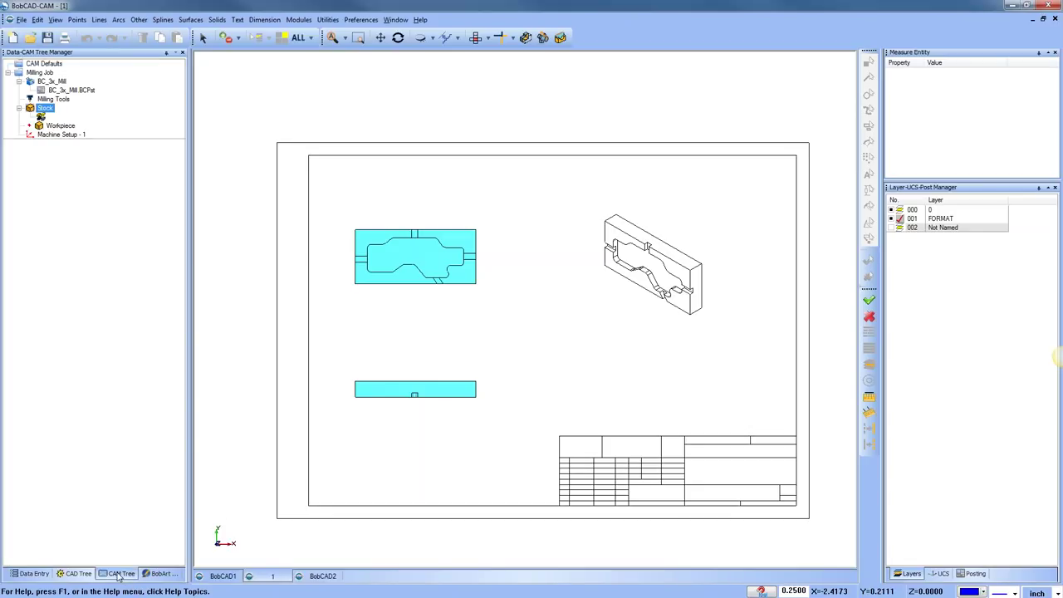
right_click(44, 109)
click(83, 116)
click(29, 106)
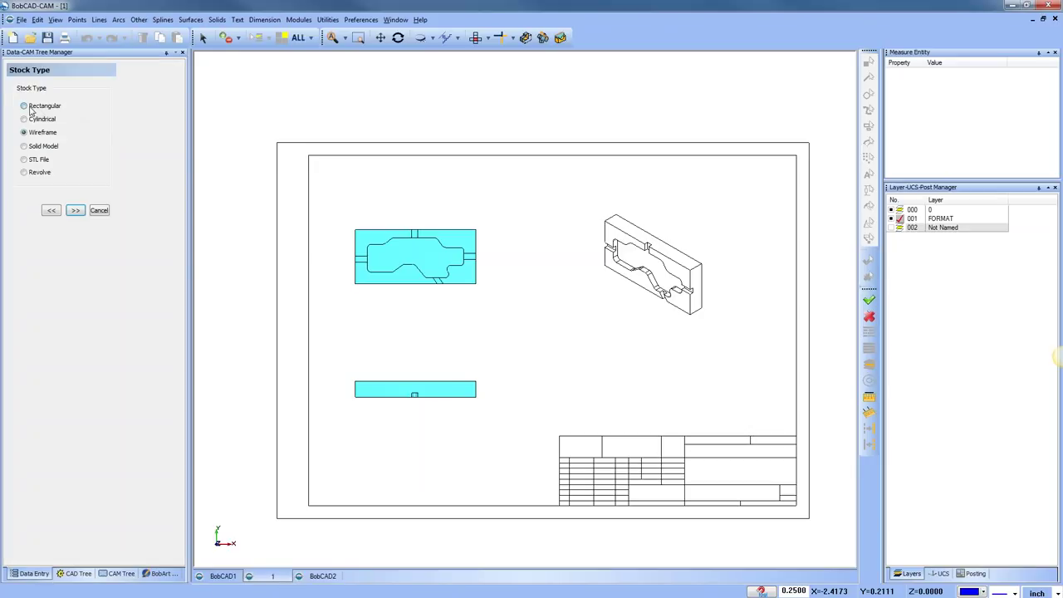
click(74, 210)
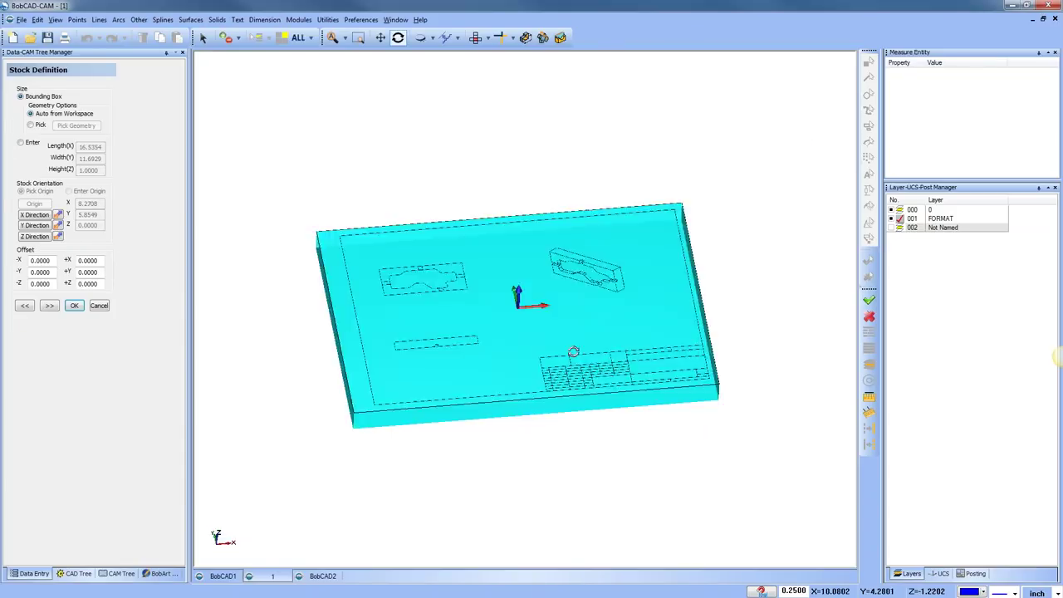
click(476, 39)
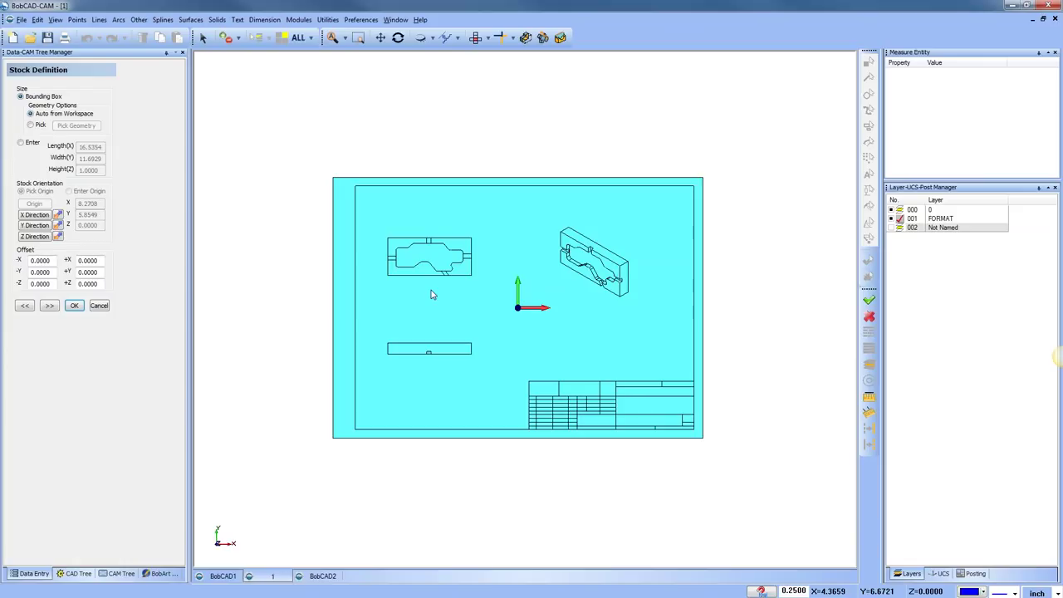
click(100, 306)
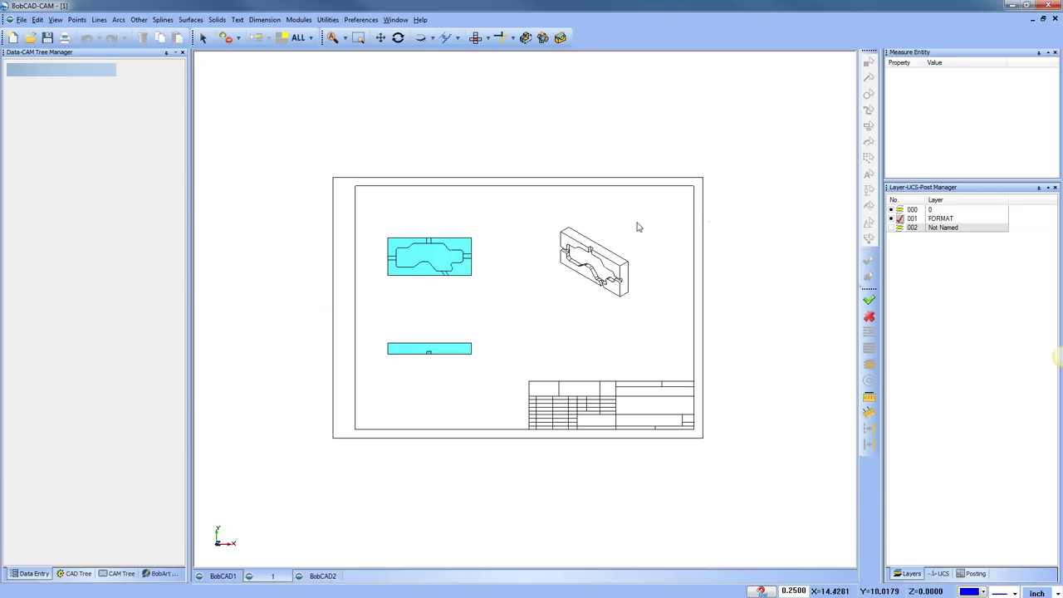
Close the current, BobCAD2 and BobCAD1 drawings without saving changes
click(1056, 20)
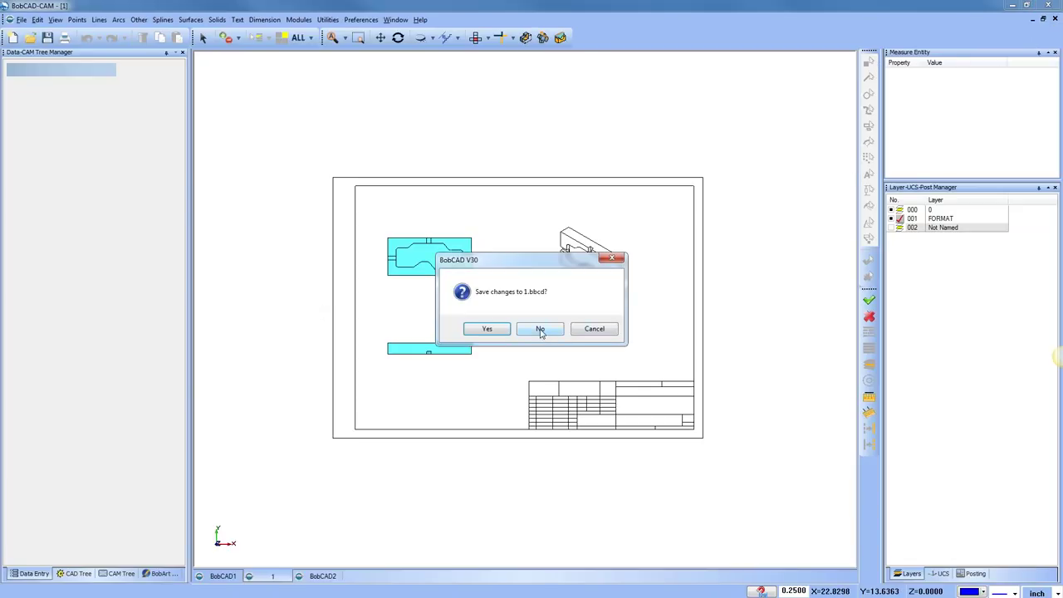
click(543, 331)
click(1055, 20)
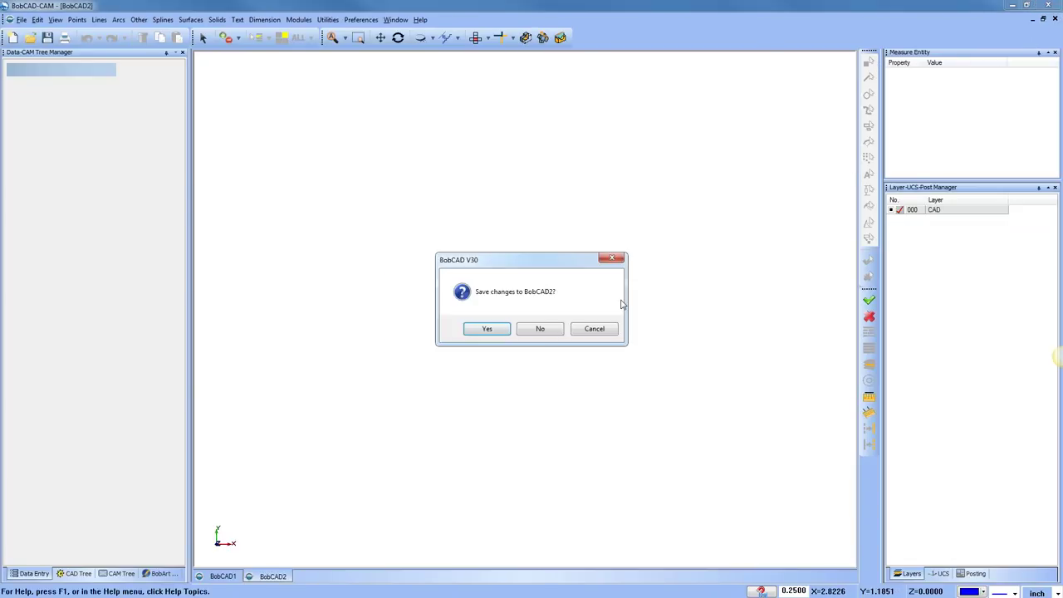
click(551, 331)
click(1055, 20)
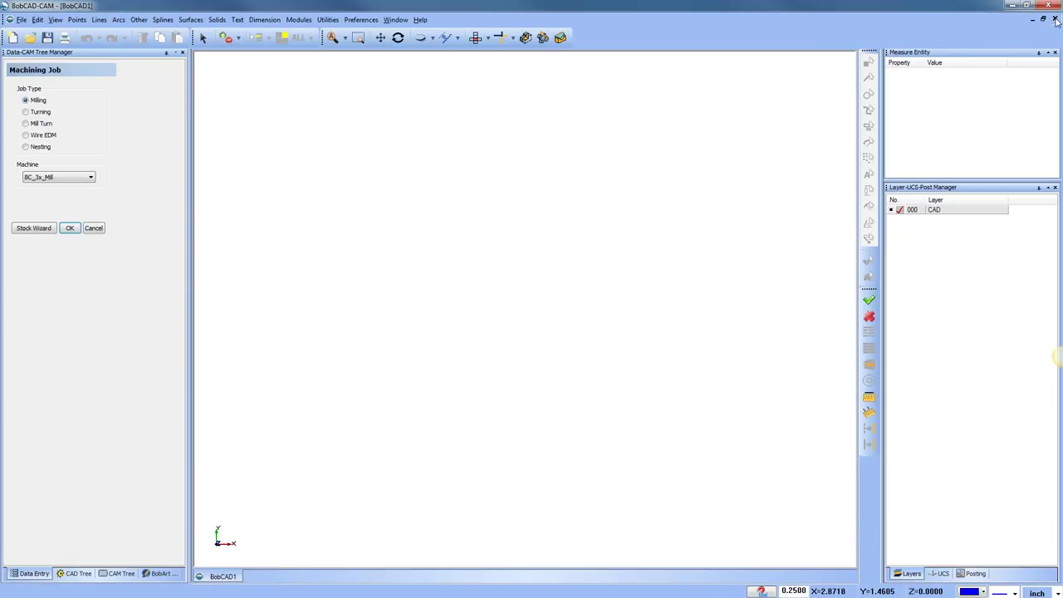
click(547, 332)
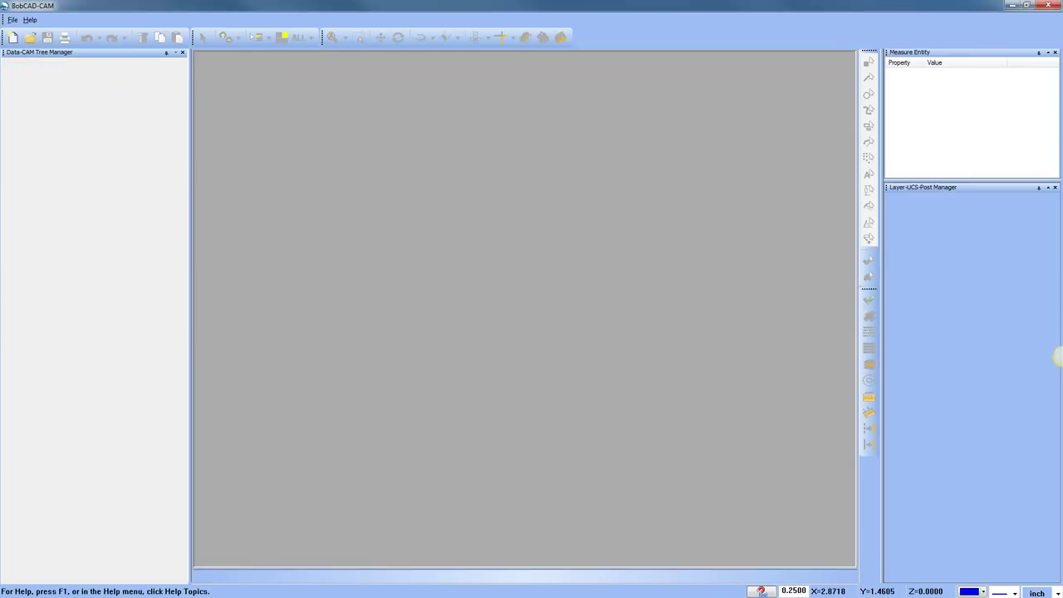
Open the curved part file, show its CAM Tree, and view it from above
drag(373, 282, 453, 287)
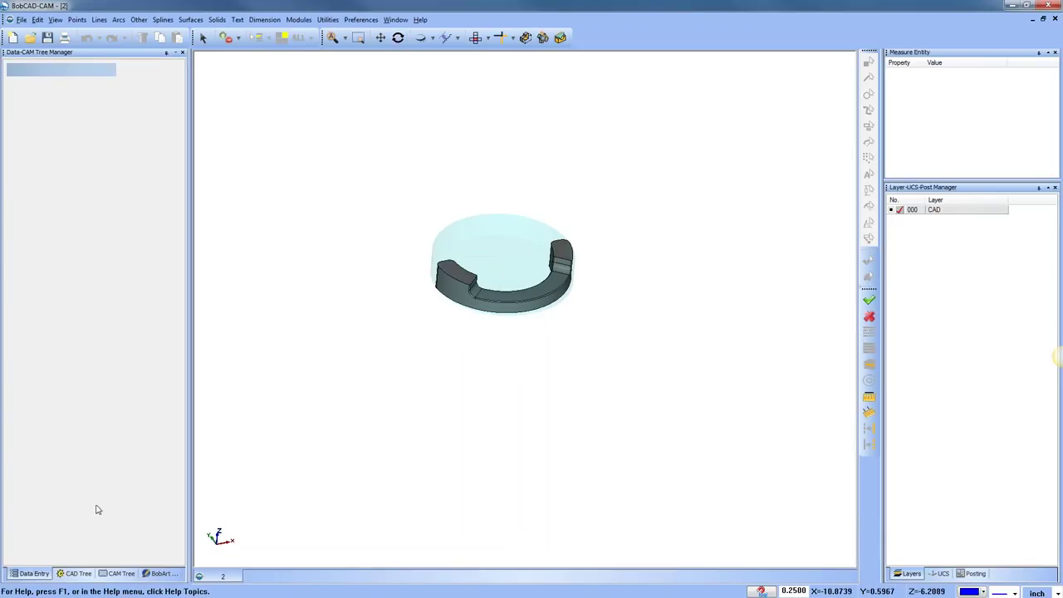
click(119, 573)
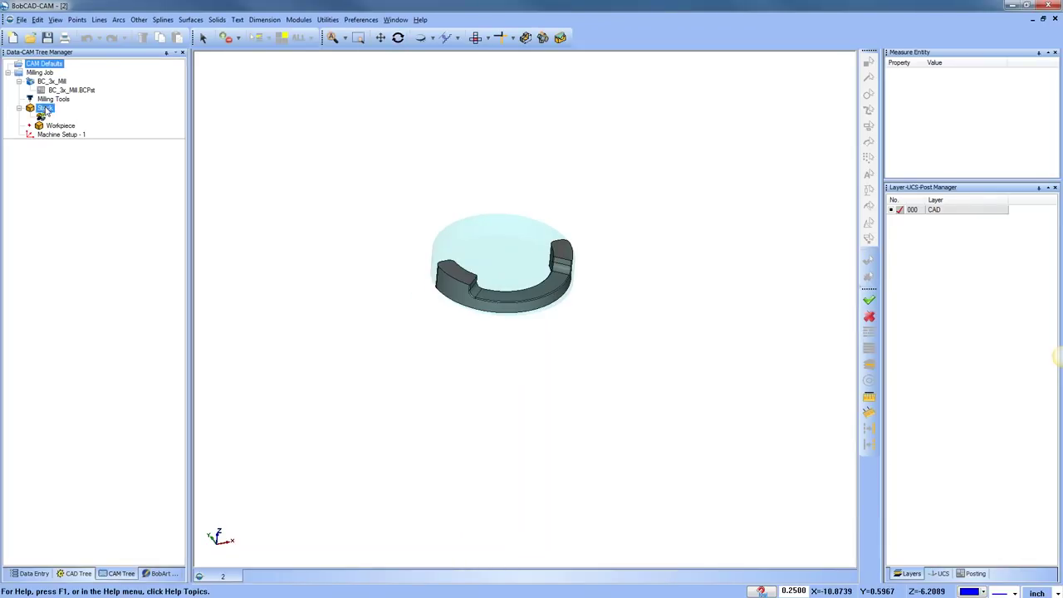
middle_drag(472, 323, 513, 393)
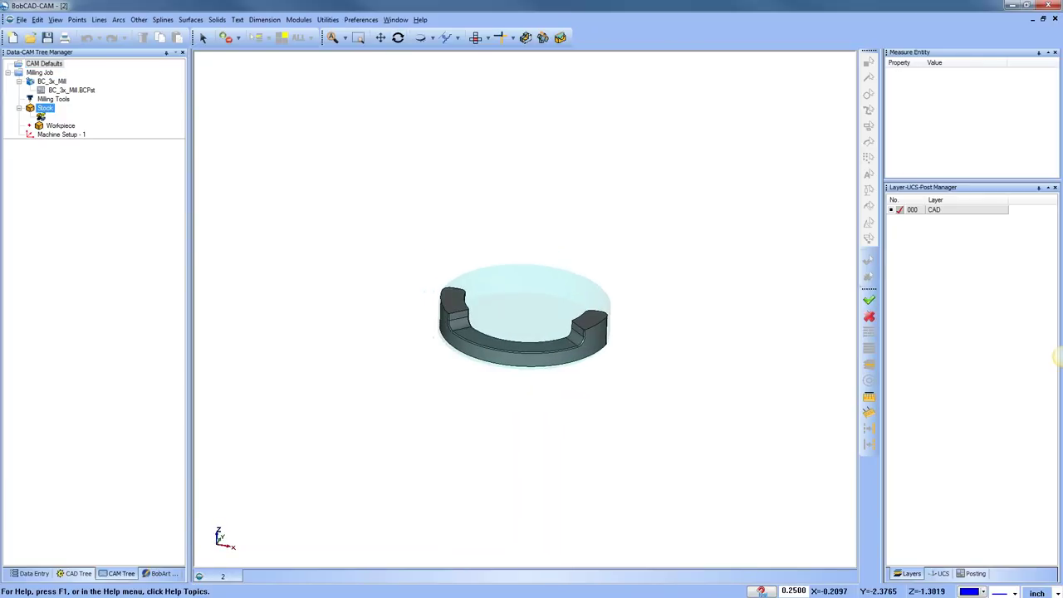
scroll(511, 392, up, 3)
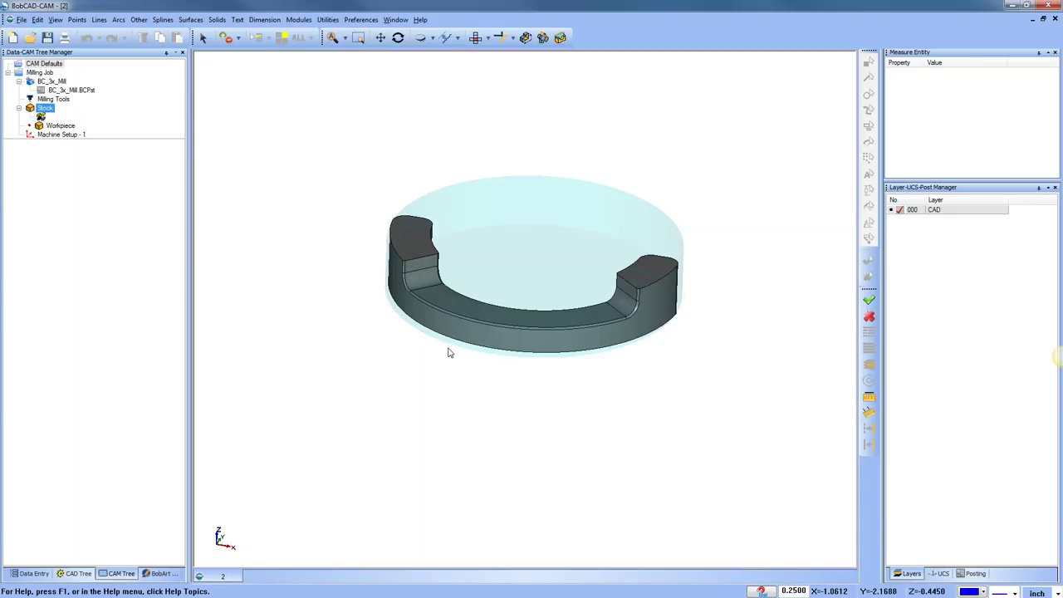
mouse_move(503, 348)
middle_down()
mouse_move(553, 418)
mouse_move(581, 433)
mouse_move(573, 420)
mouse_move(586, 406)
middle_up()
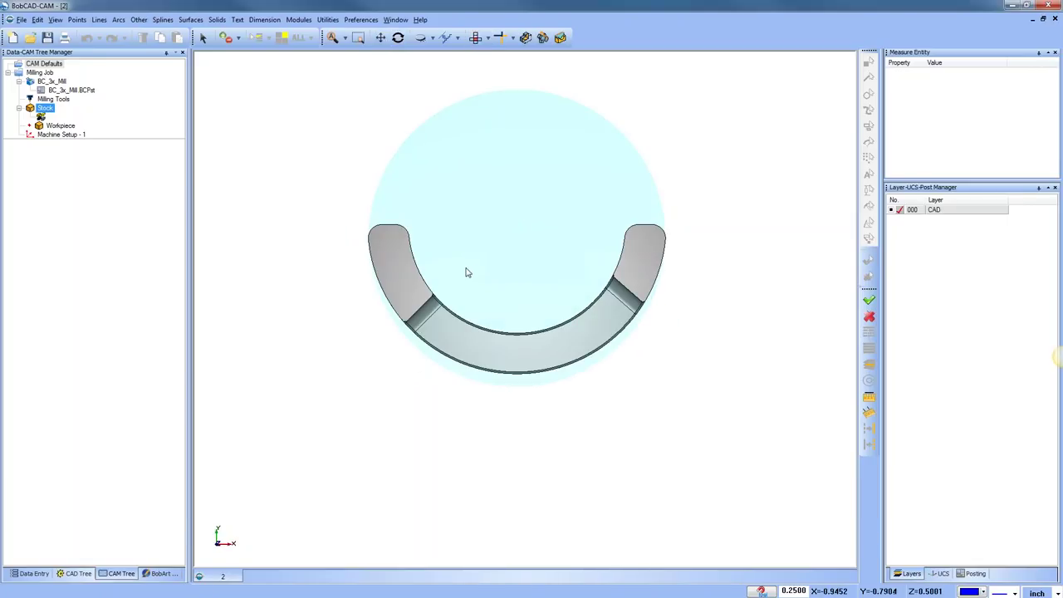
Open the Stock Wizard, try Bounding Box sizing, then cancel back to the CAM Tree
right_click(46, 109)
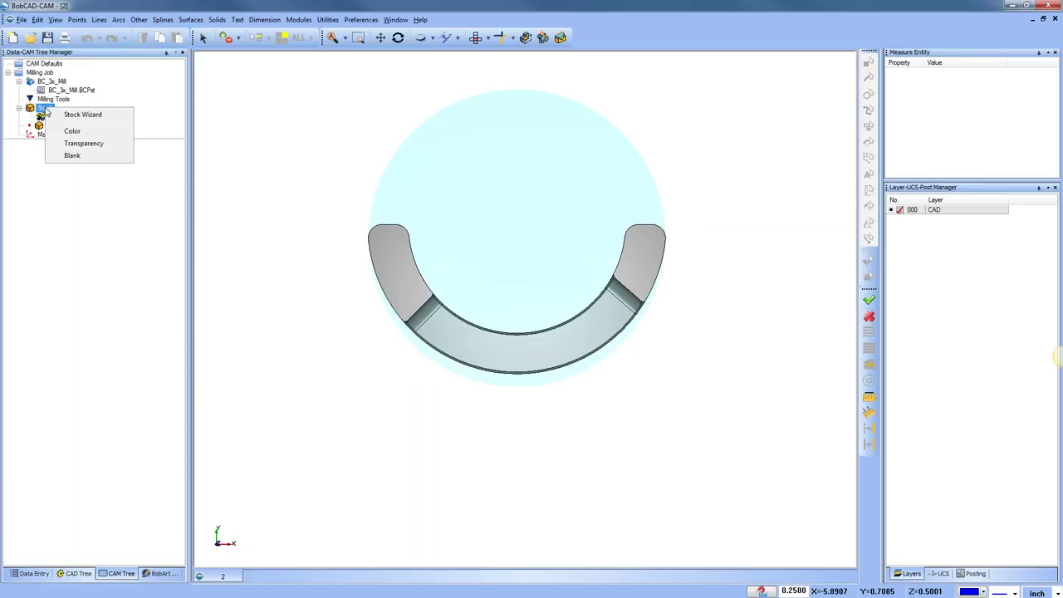
click(84, 116)
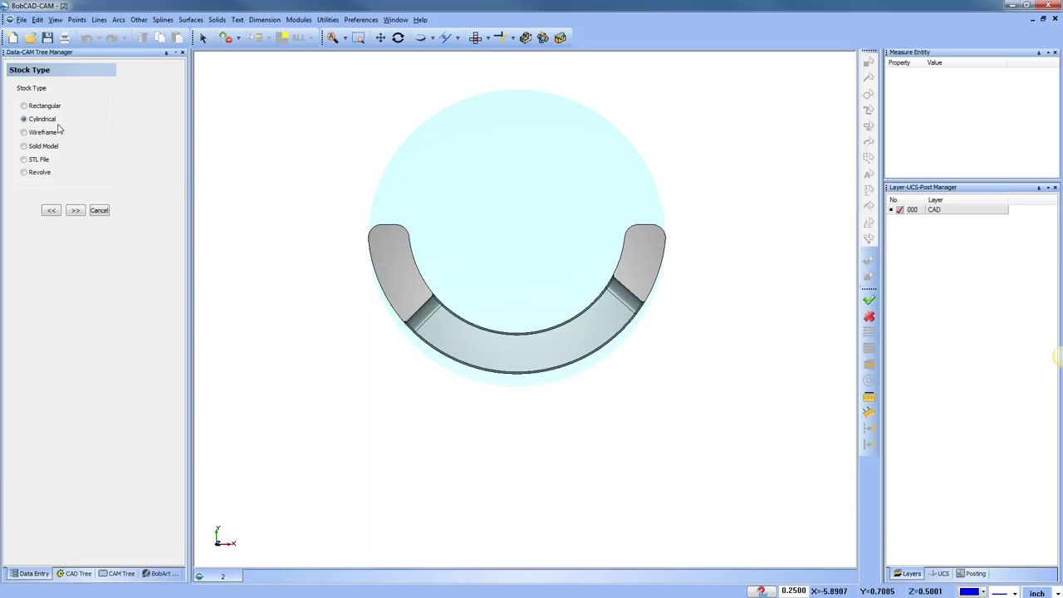
click(77, 210)
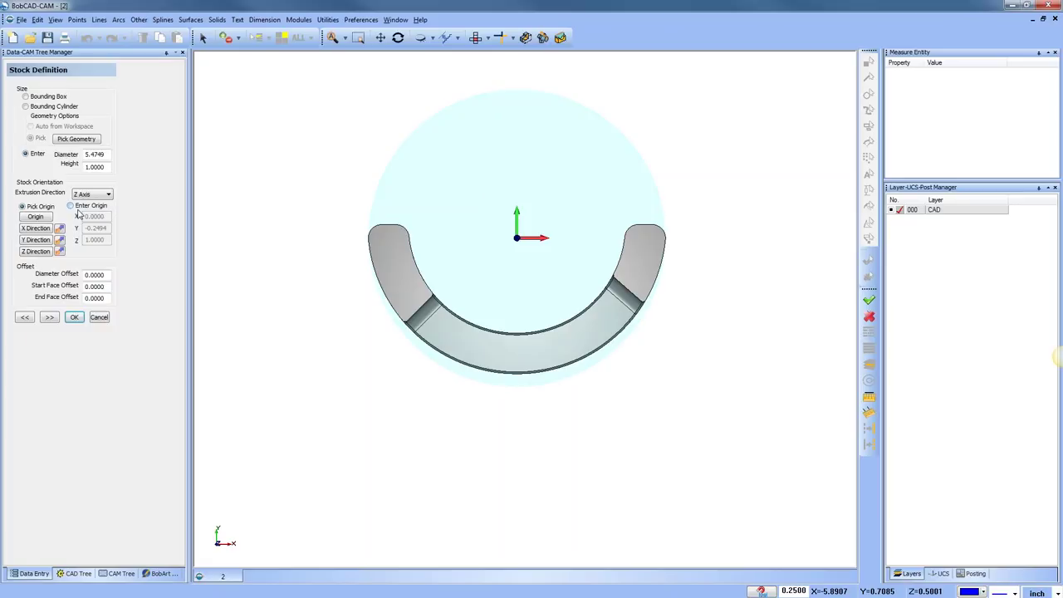
click(25, 96)
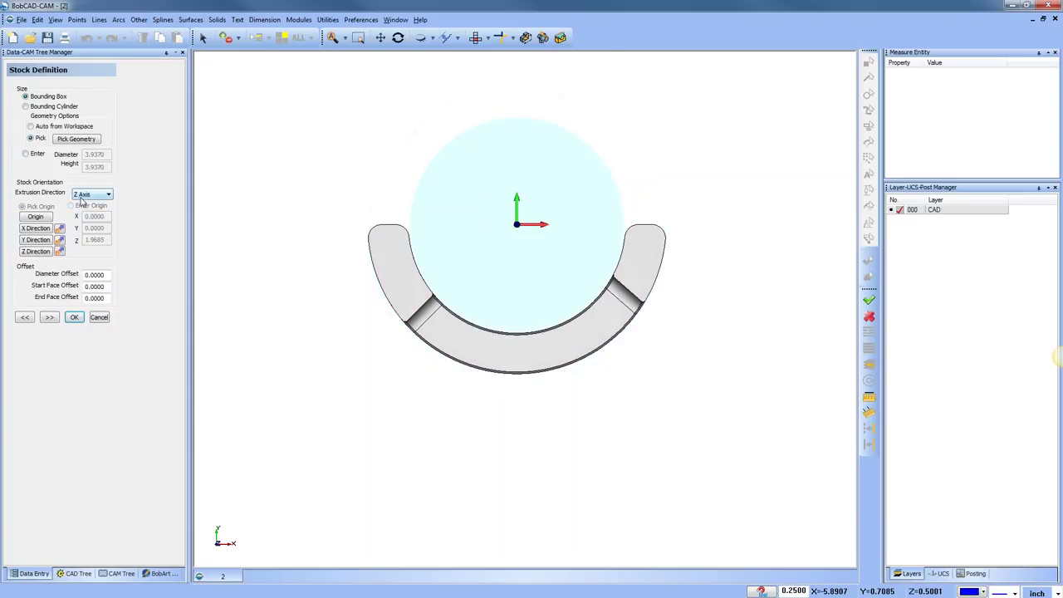
click(99, 317)
click(129, 573)
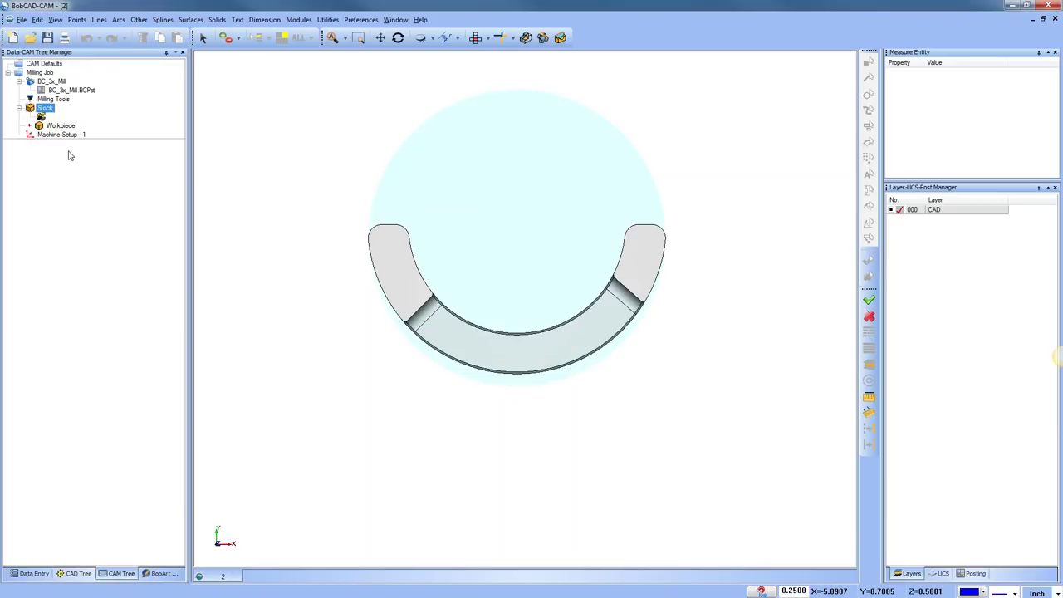
Lower the stock's transparency toward Low, then return to Top view
right_click(46, 108)
click(85, 143)
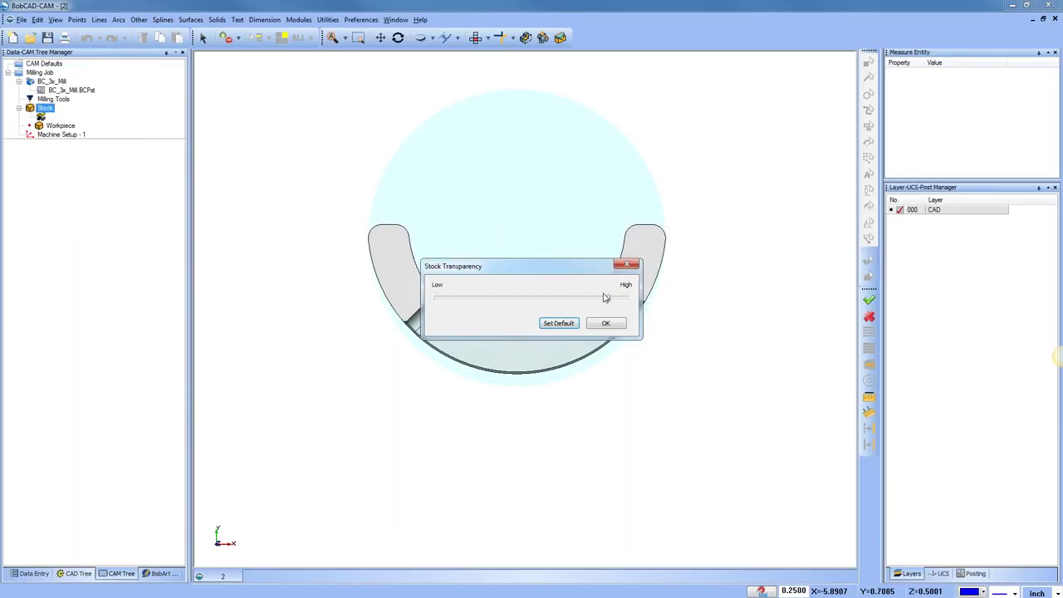
drag(609, 301, 498, 301)
click(602, 325)
middle_drag(594, 458, 503, 80)
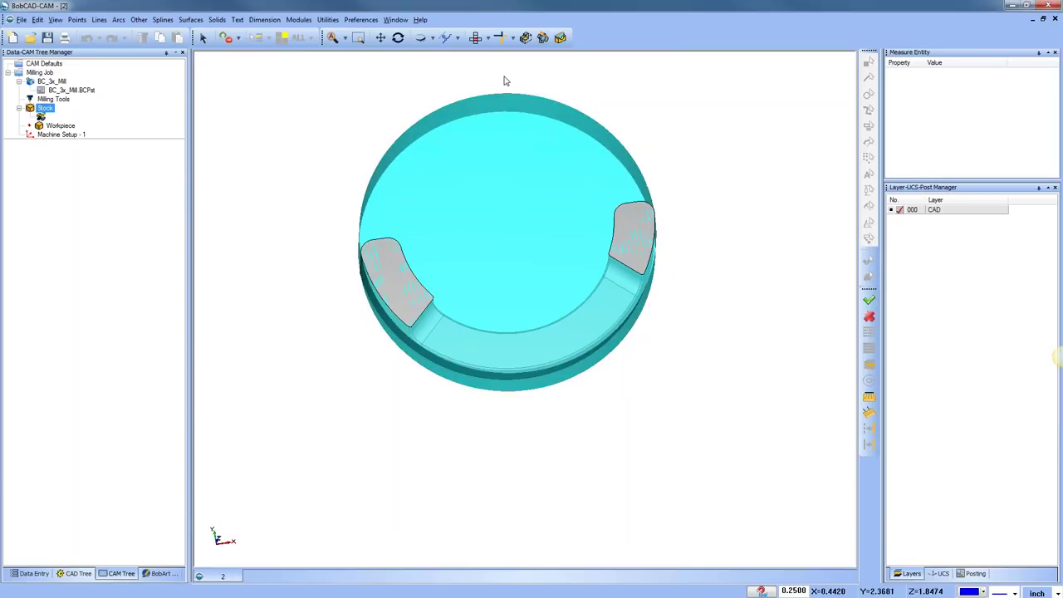
click(475, 38)
right_click(45, 108)
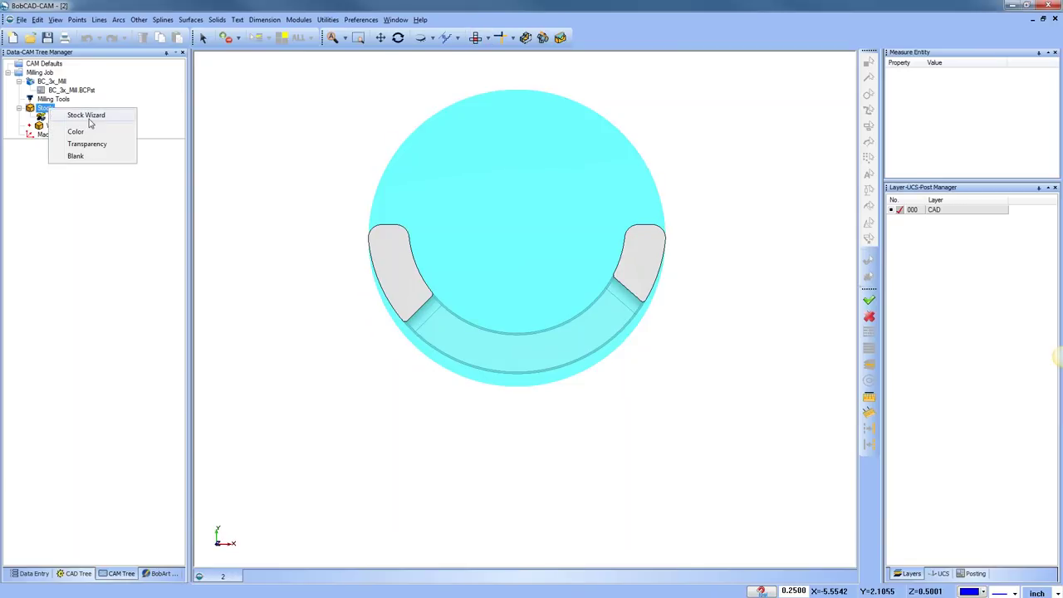
click(94, 123)
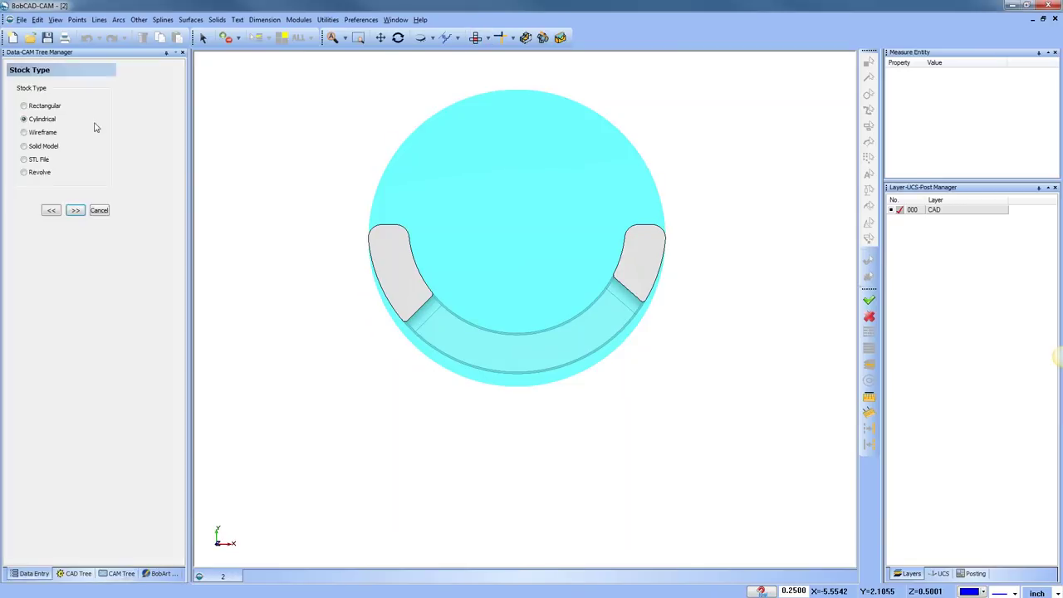
click(75, 211)
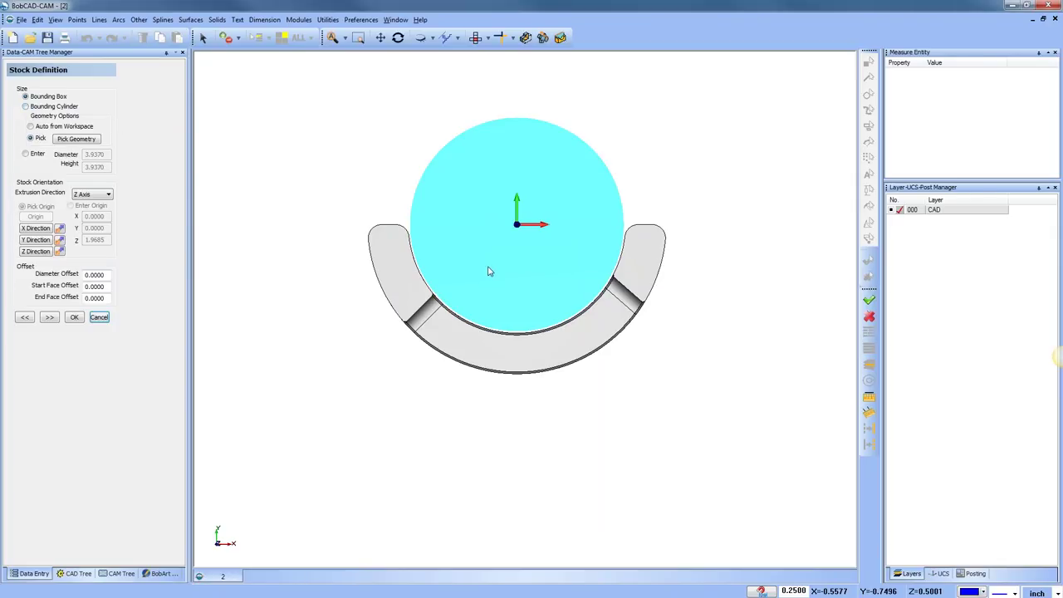
middle_drag(577, 450, 598, 415)
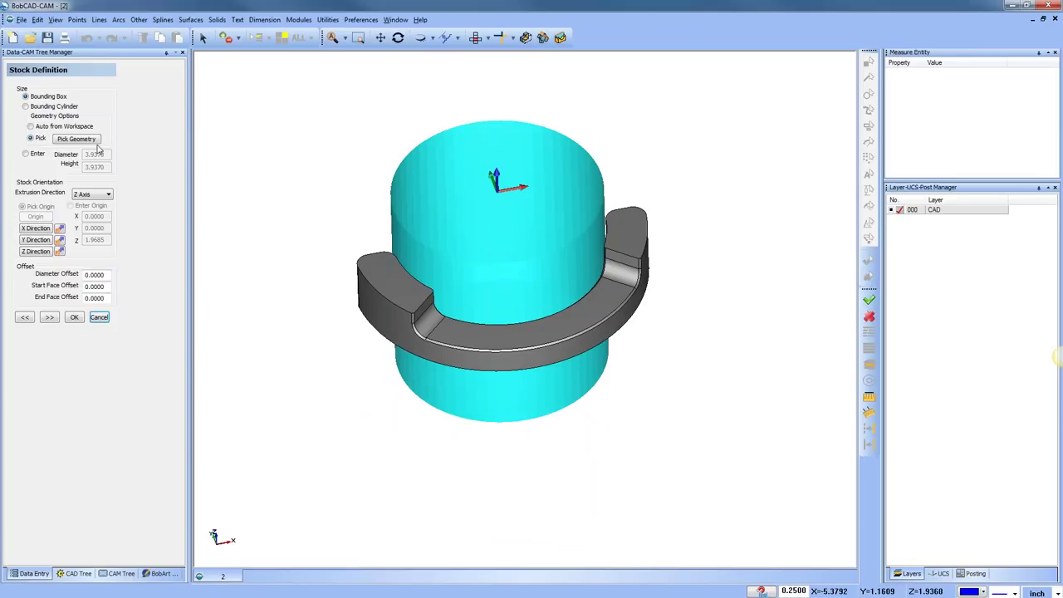
click(31, 127)
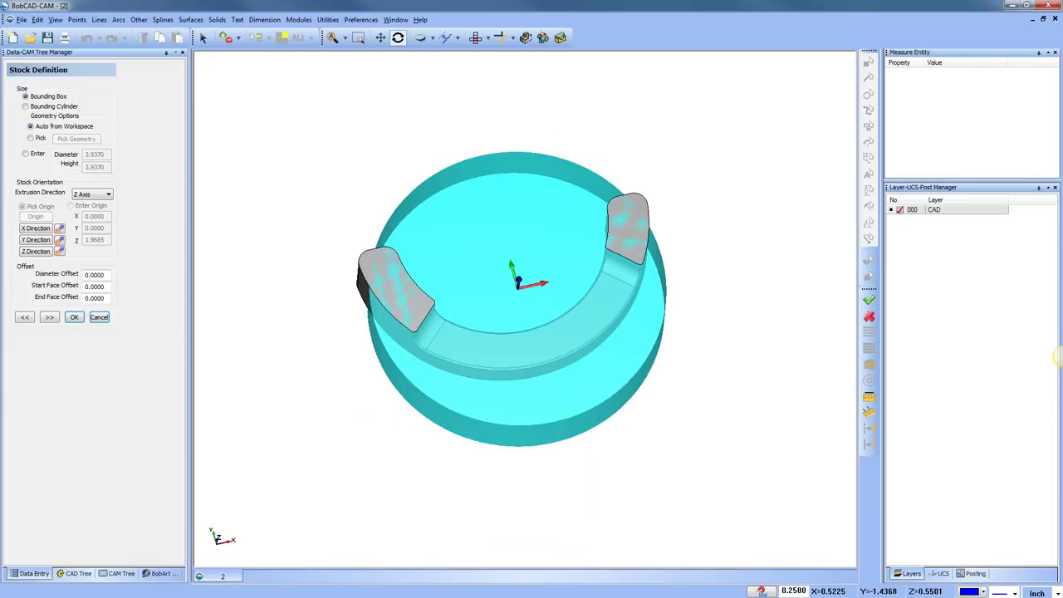
click(475, 38)
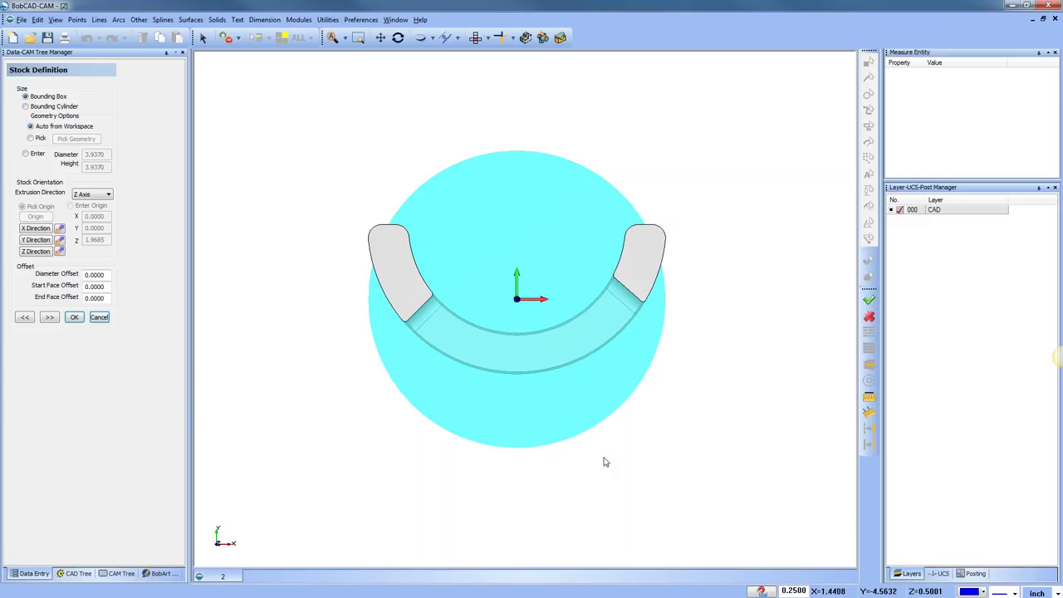
click(99, 316)
click(121, 575)
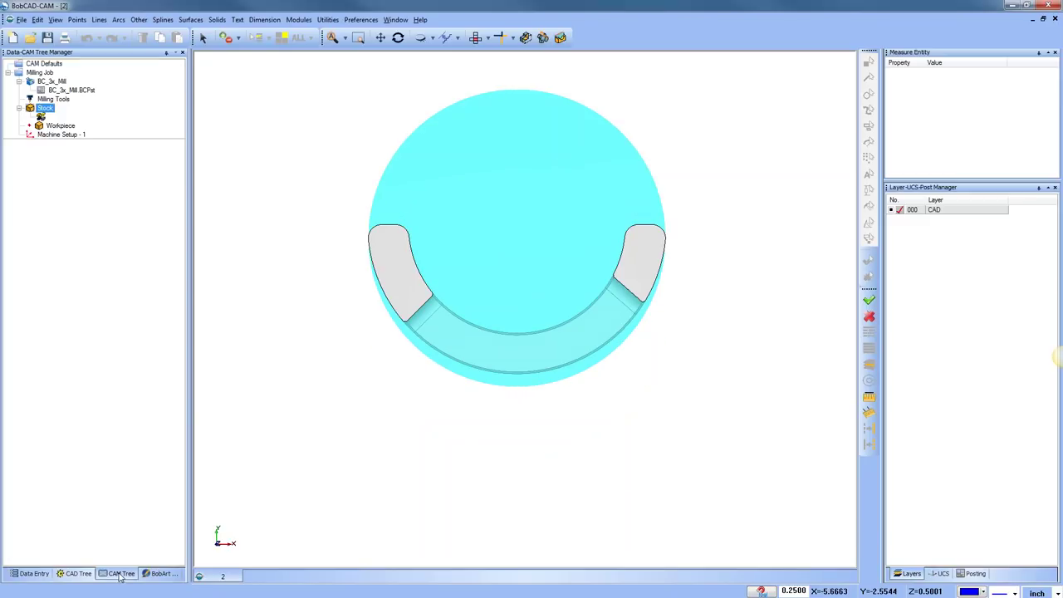
Delete the existing Milling Job
click(39, 73)
right_click(40, 75)
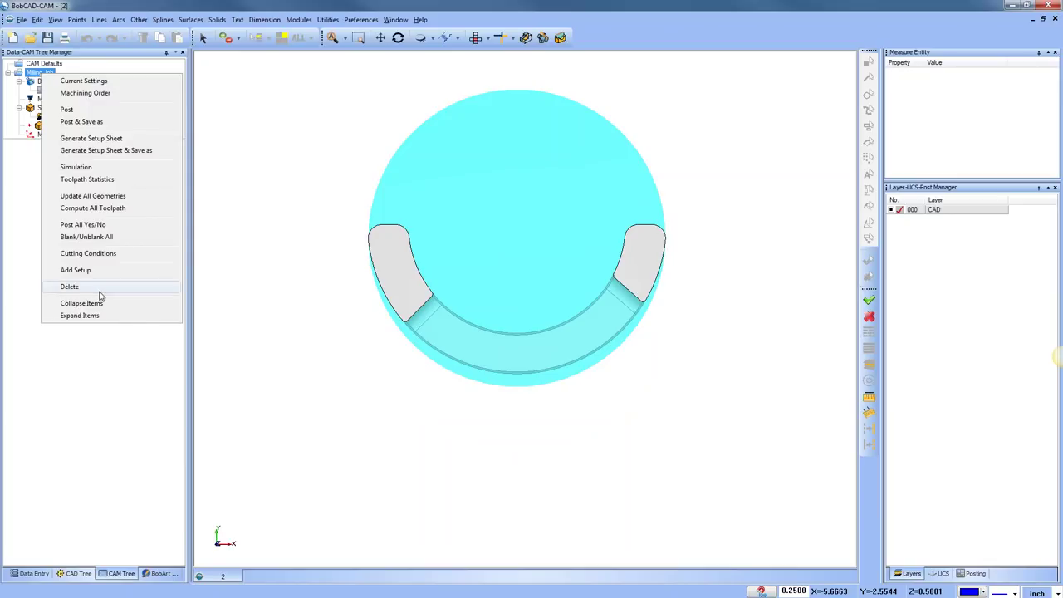
click(69, 287)
click(517, 330)
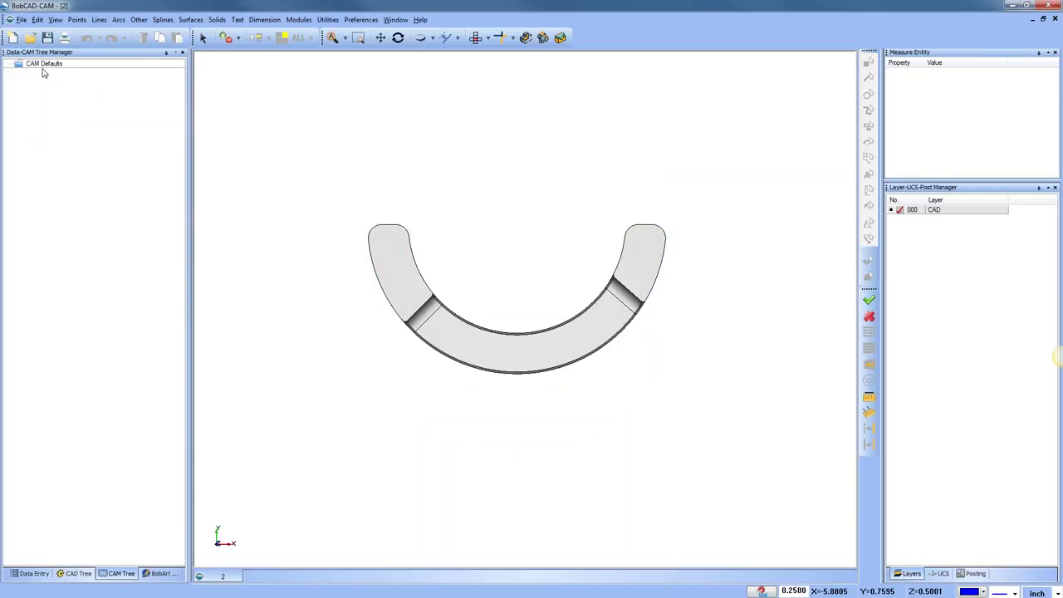
Create a new job from CAM Defaults and choose Cylindrical stock in the Stock Wizard
right_click(43, 66)
click(71, 73)
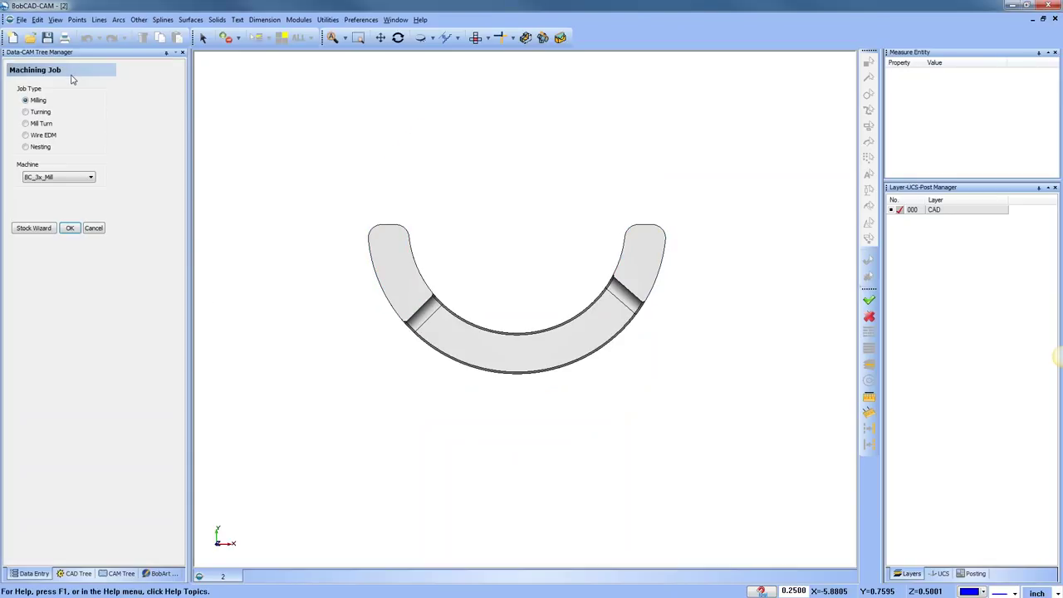
click(41, 229)
click(75, 181)
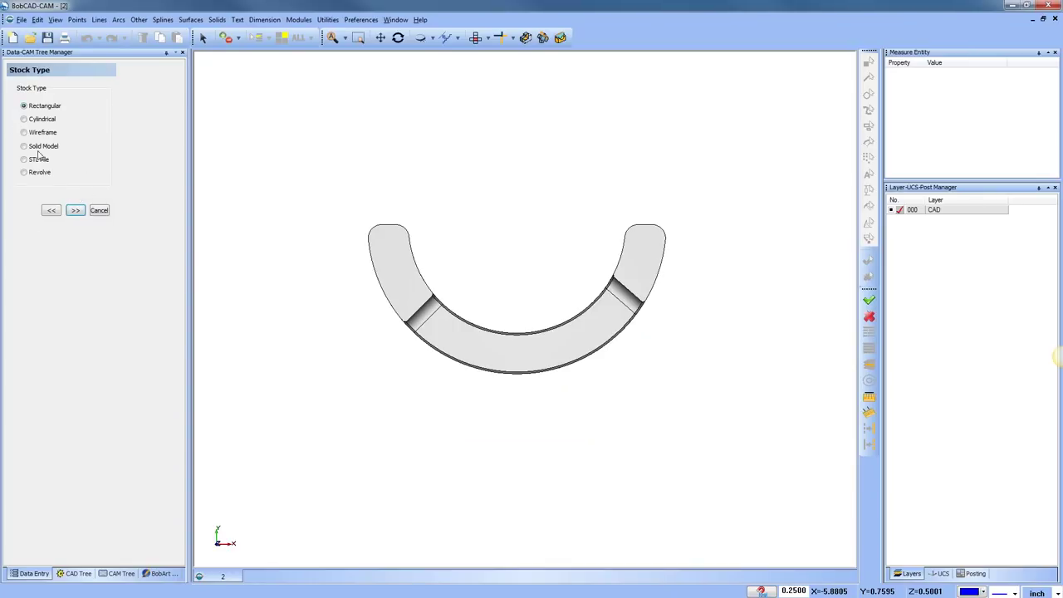
click(24, 119)
click(76, 210)
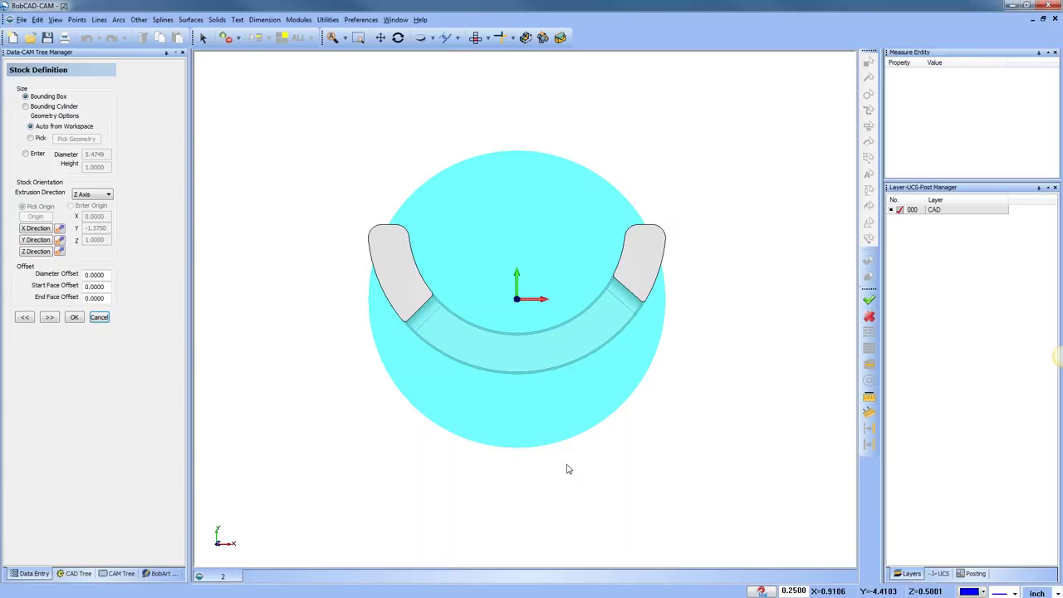
Toggle stock sizing between Bounding Cylinder and Bounding Box, ending on Bounding Cylinder with Pick
click(26, 107)
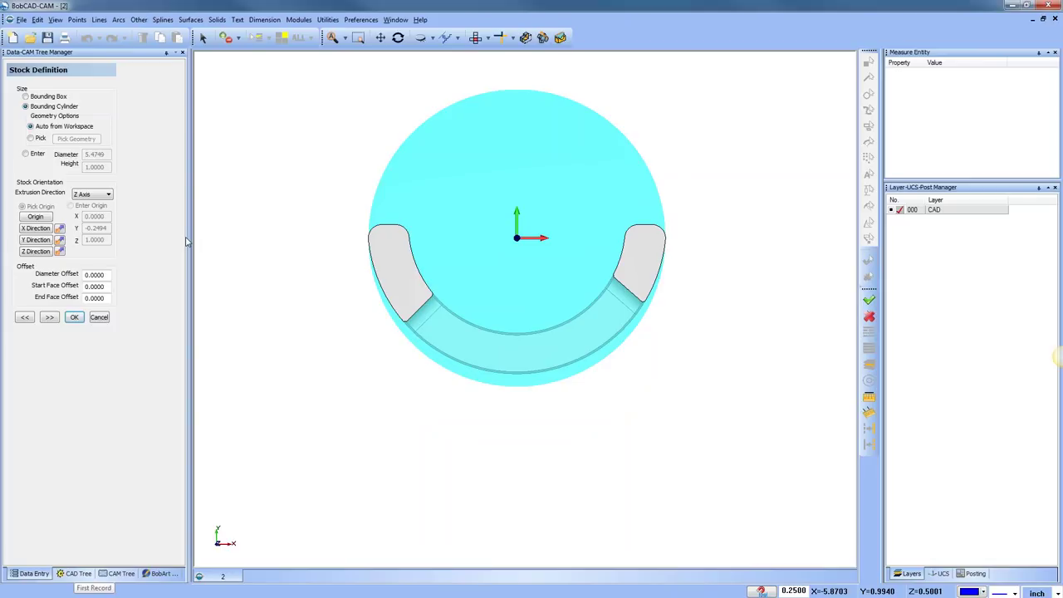
click(26, 96)
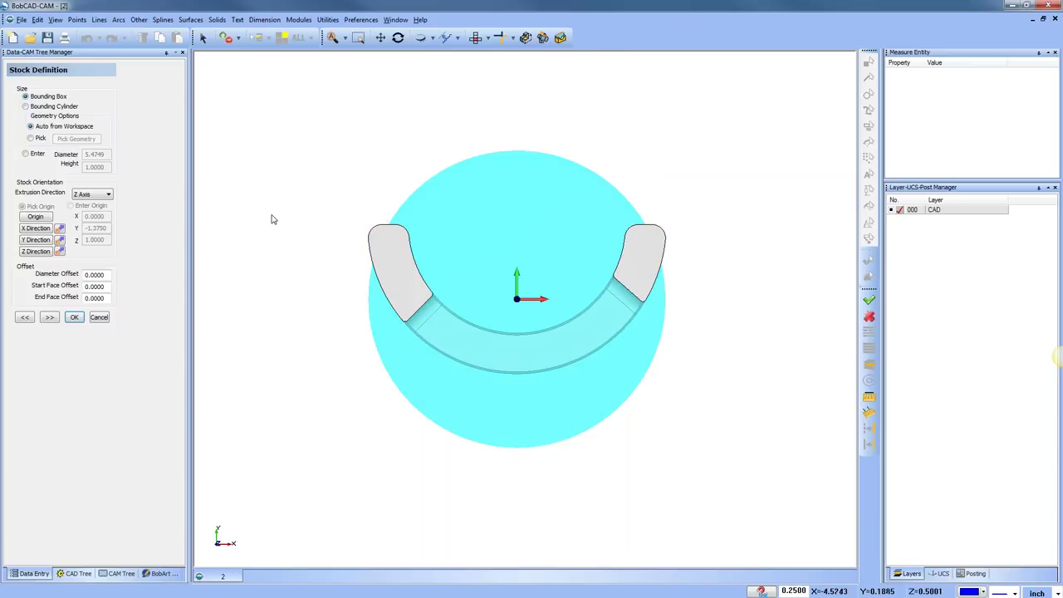
click(26, 106)
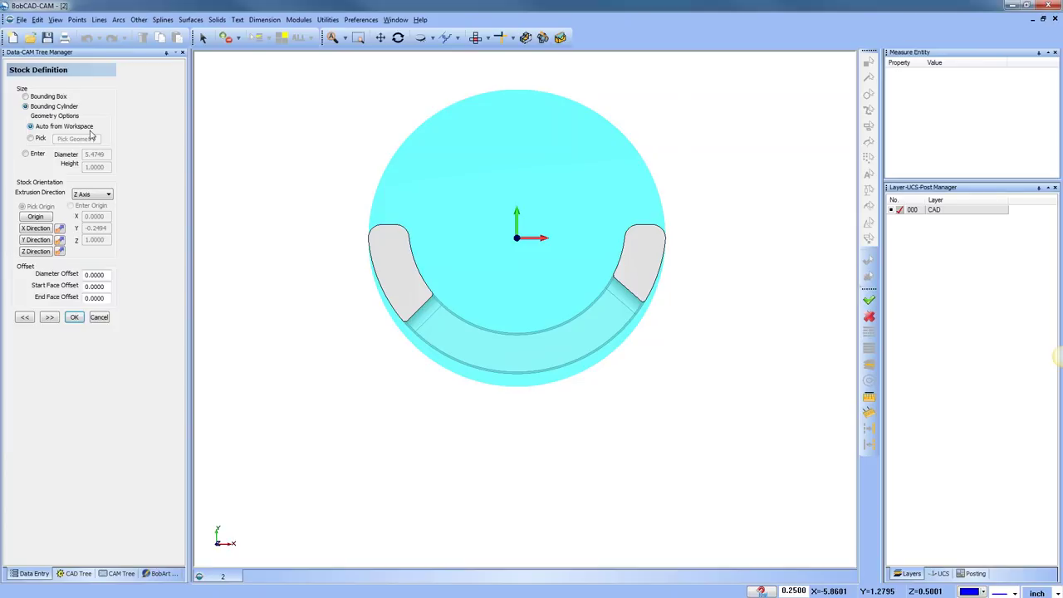
click(30, 138)
Cancel the stock definition and create a 5.5 × 4.75 cube on the part
click(99, 318)
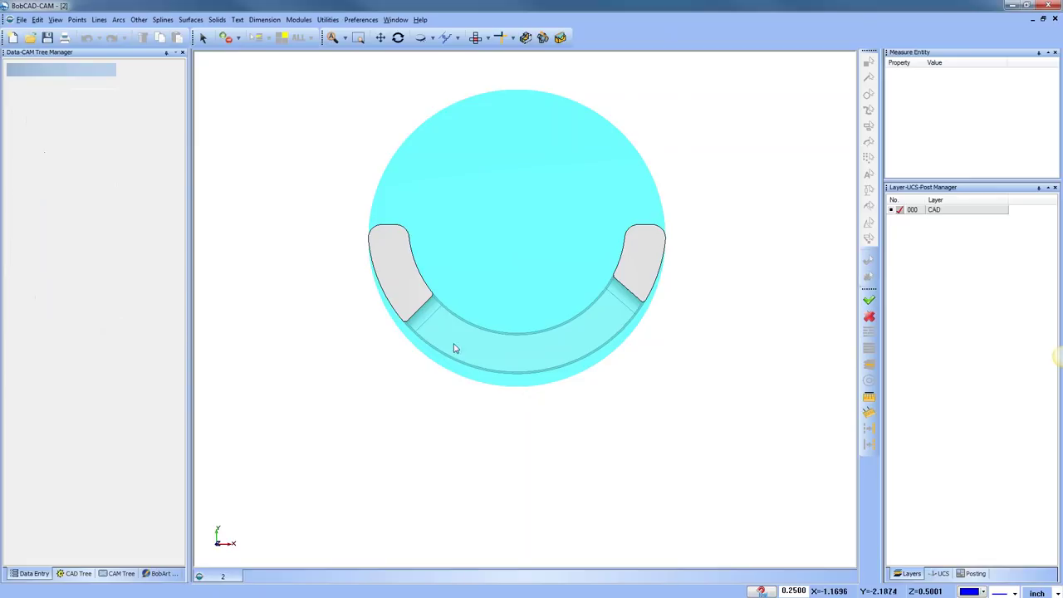
scroll(496, 328, down, 3)
click(216, 19)
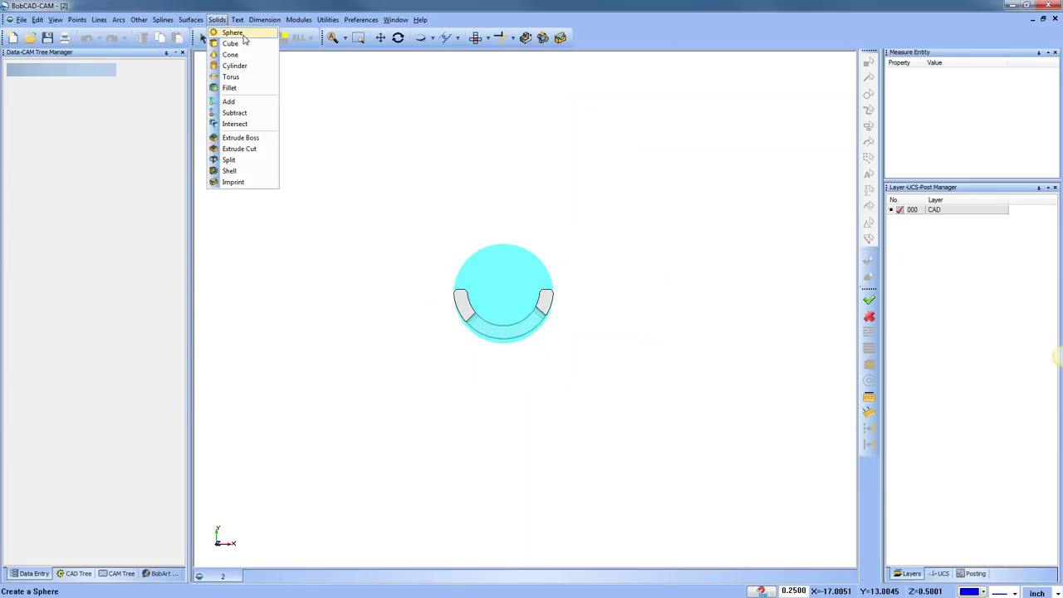
click(232, 44)
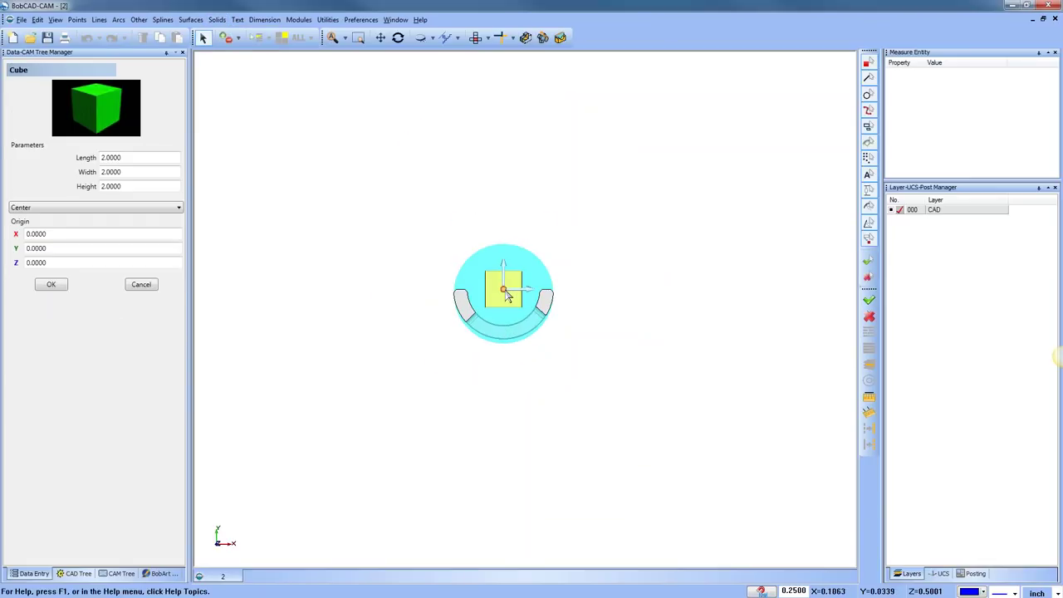
click(628, 210)
drag(656, 196, 636, 163)
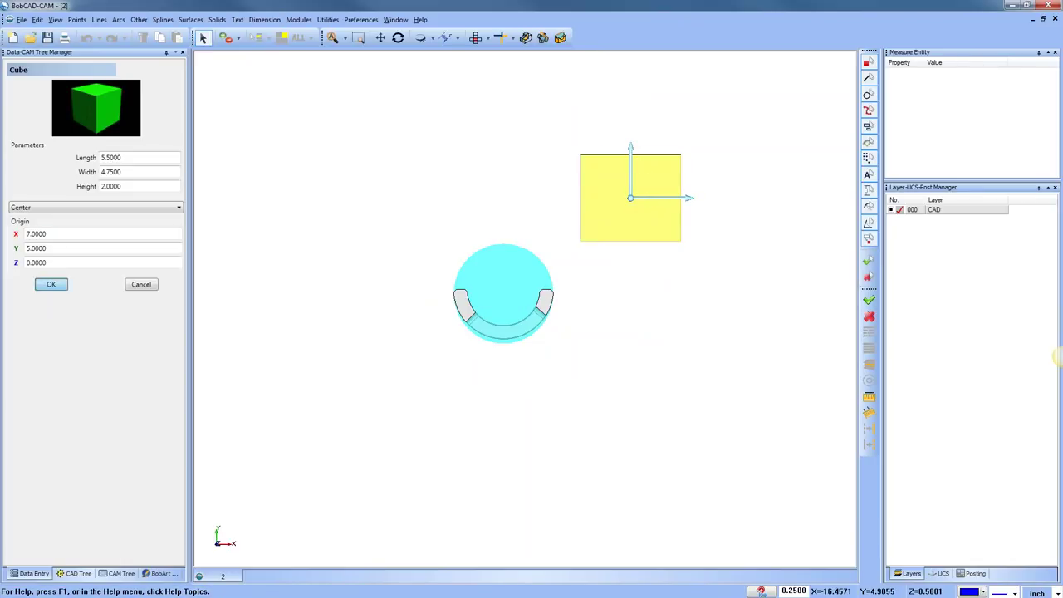
click(51, 284)
Add a 3.25-radius sphere left of the part at X -10, Y 5.75
click(218, 20)
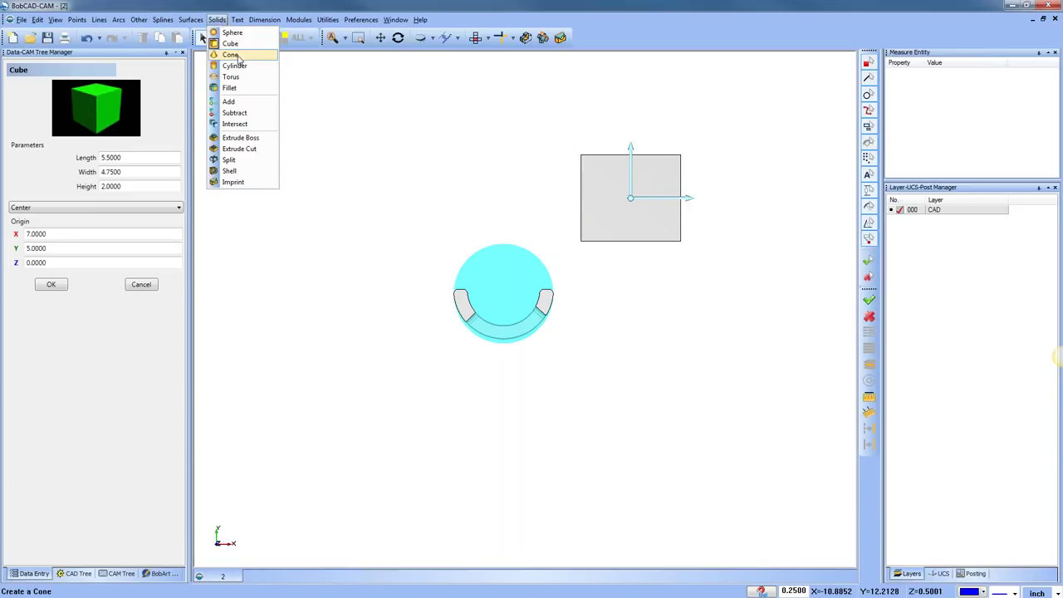
click(231, 33)
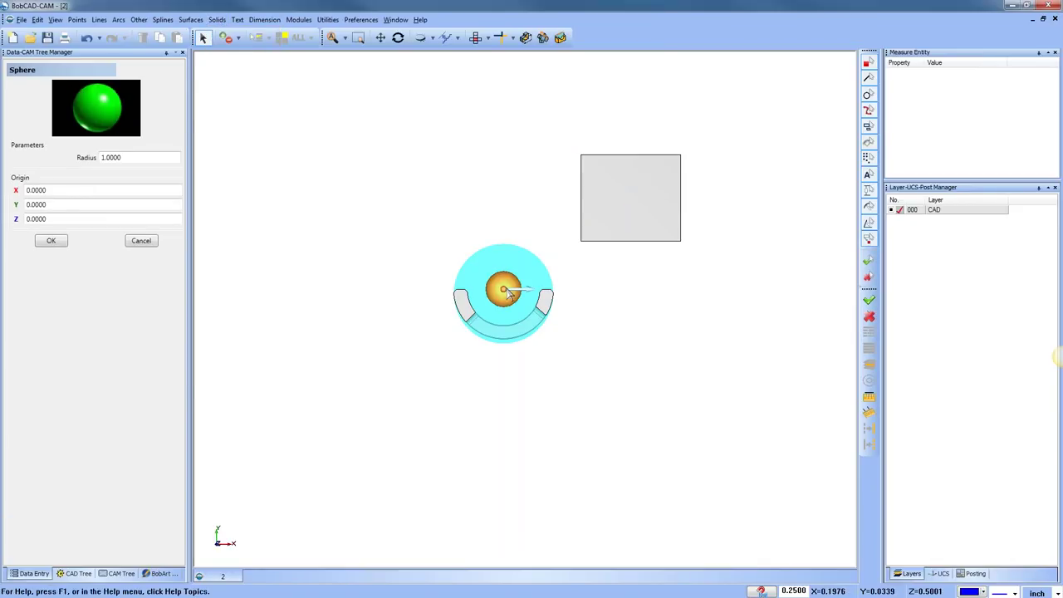
click(321, 184)
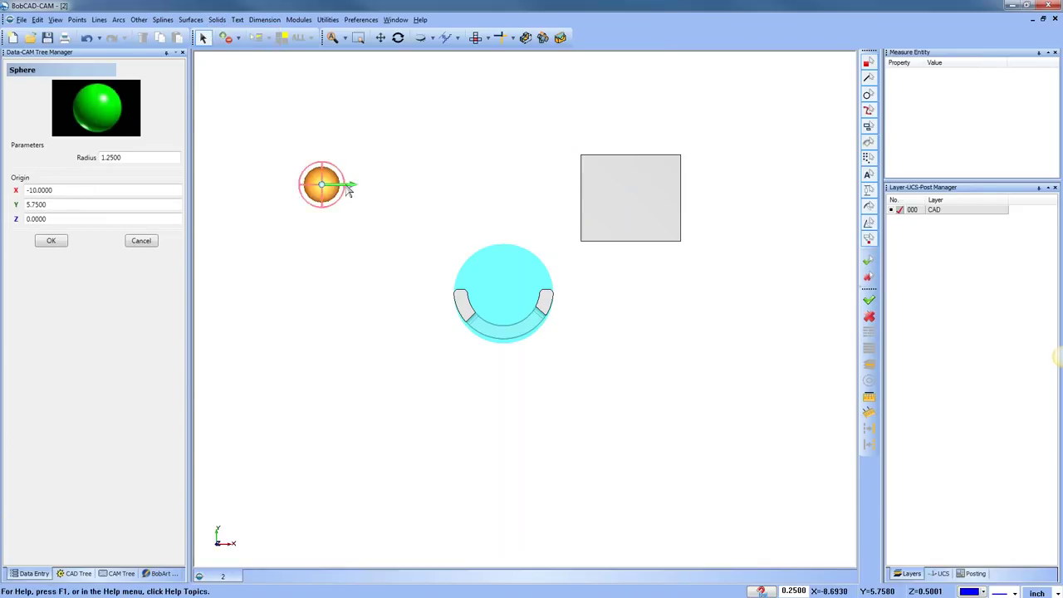
click(373, 194)
click(55, 240)
middle_drag(465, 427, 586, 365)
click(141, 240)
middle_drag(429, 336, 557, 380)
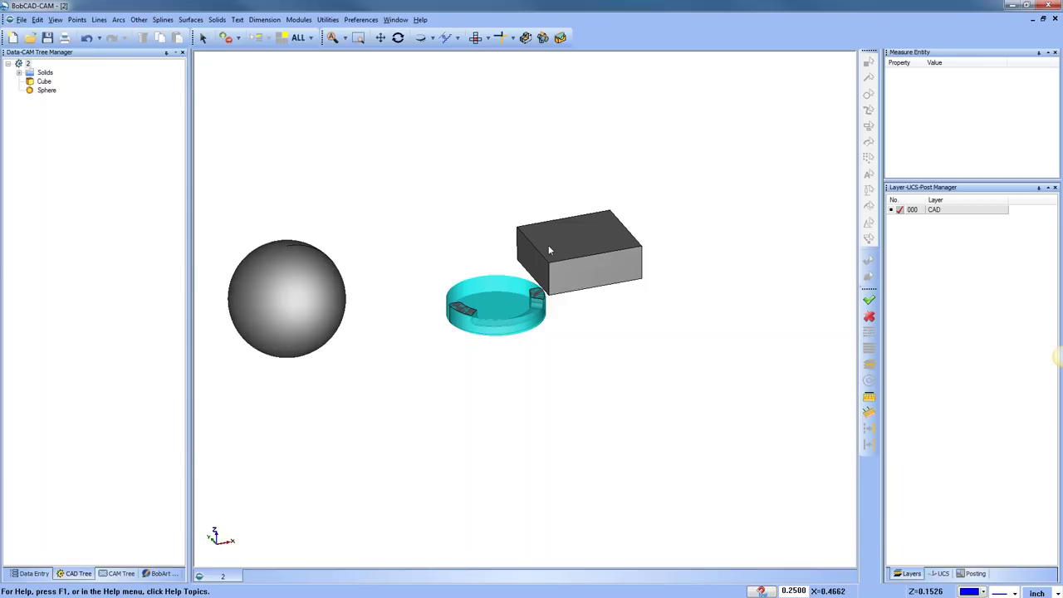
From Top view, reopen the Stock Wizard on Stock and auto-size it from the whole workspace
click(475, 38)
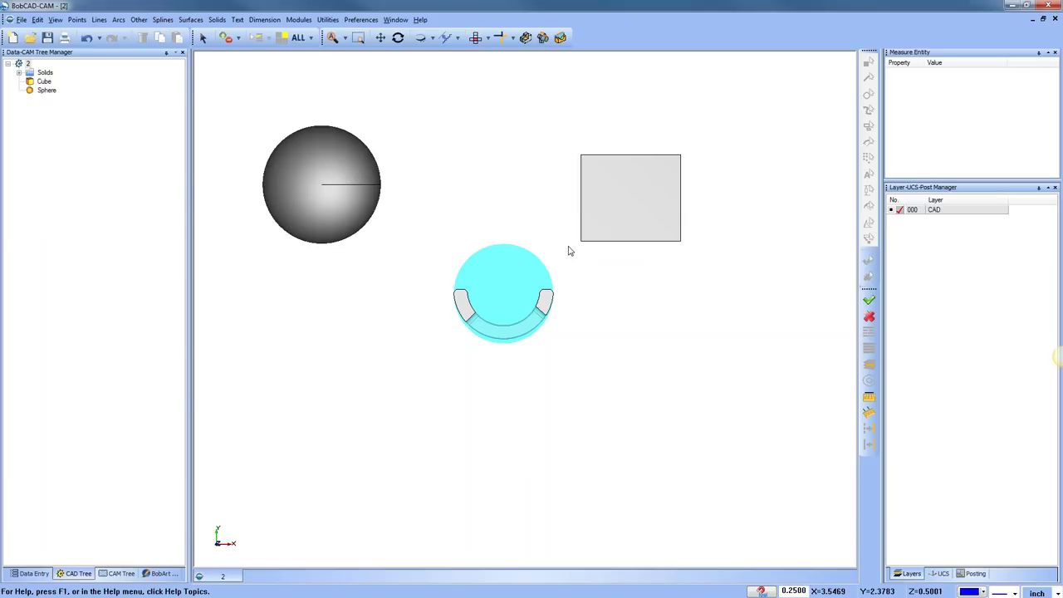
click(117, 573)
click(44, 109)
right_click(44, 114)
click(79, 119)
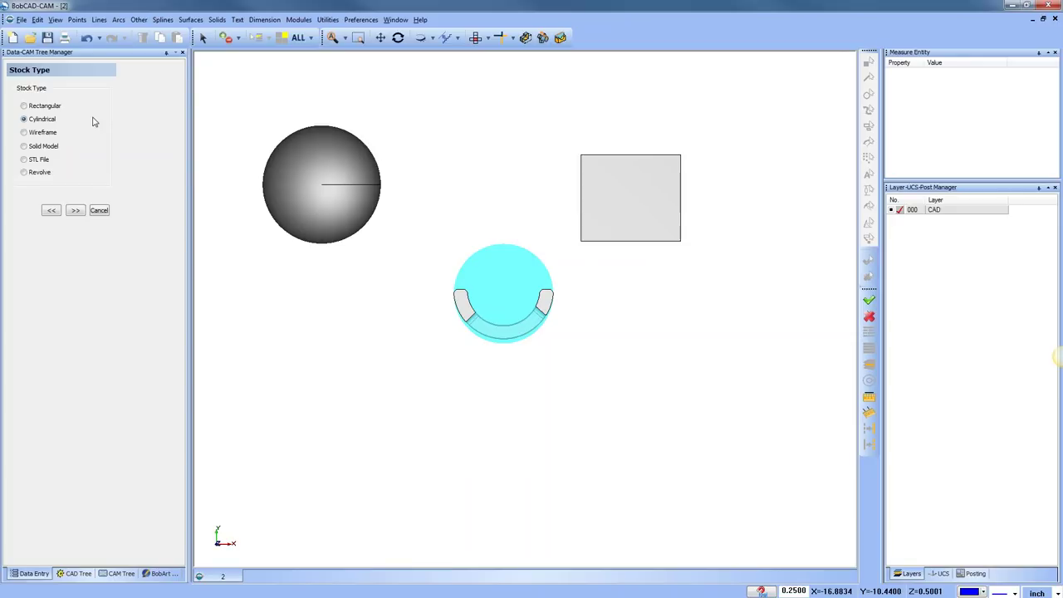
click(74, 210)
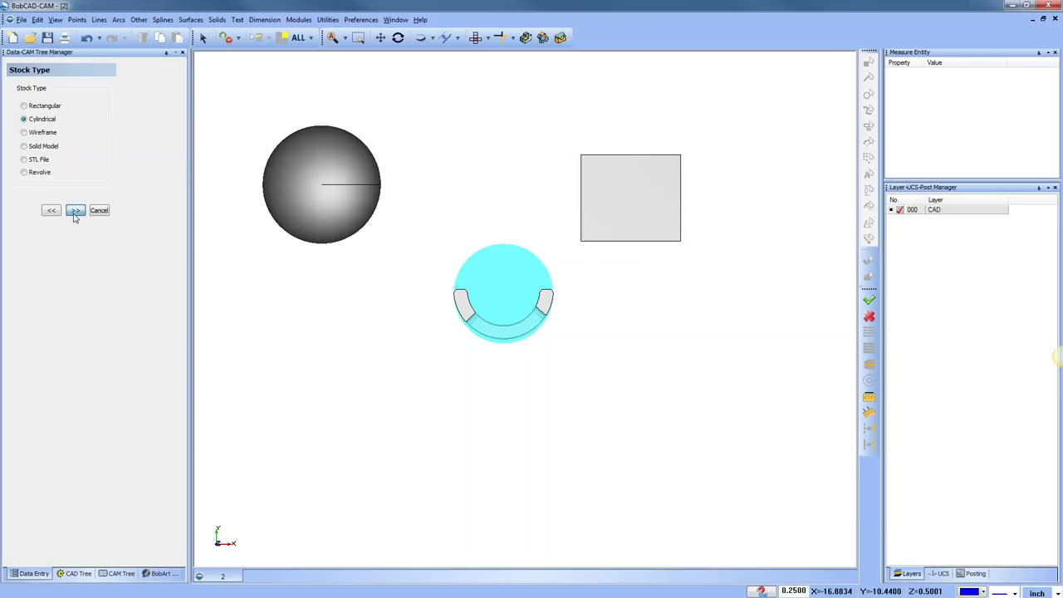
click(47, 125)
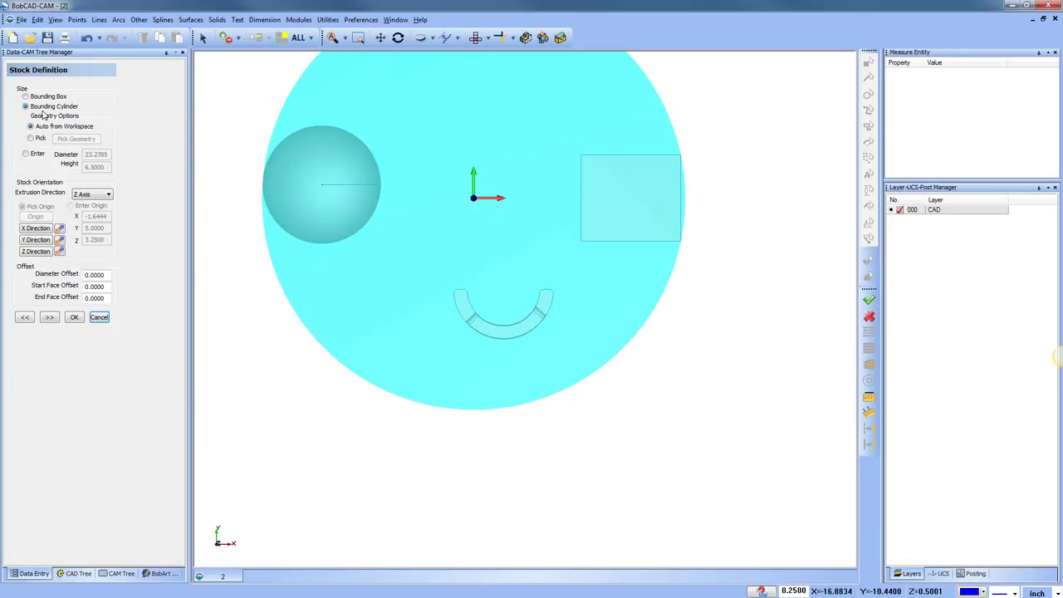
click(25, 97)
scroll(473, 374, down, 1)
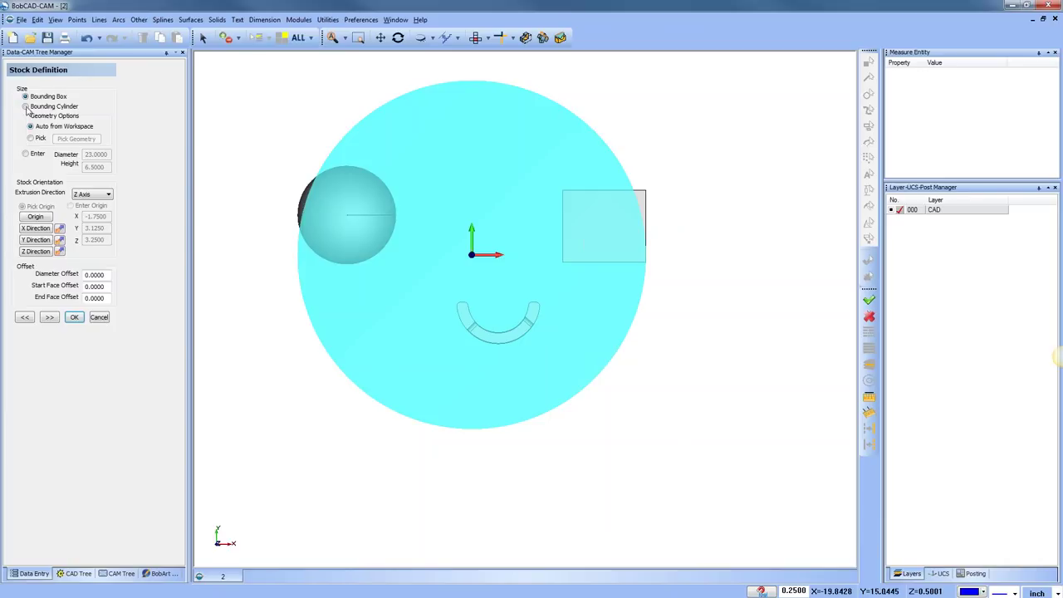
Use Bounding Cylinder with Pick, window-selecting the C-shaped part for a 5.4749 × 1.0000 cylinder
click(25, 107)
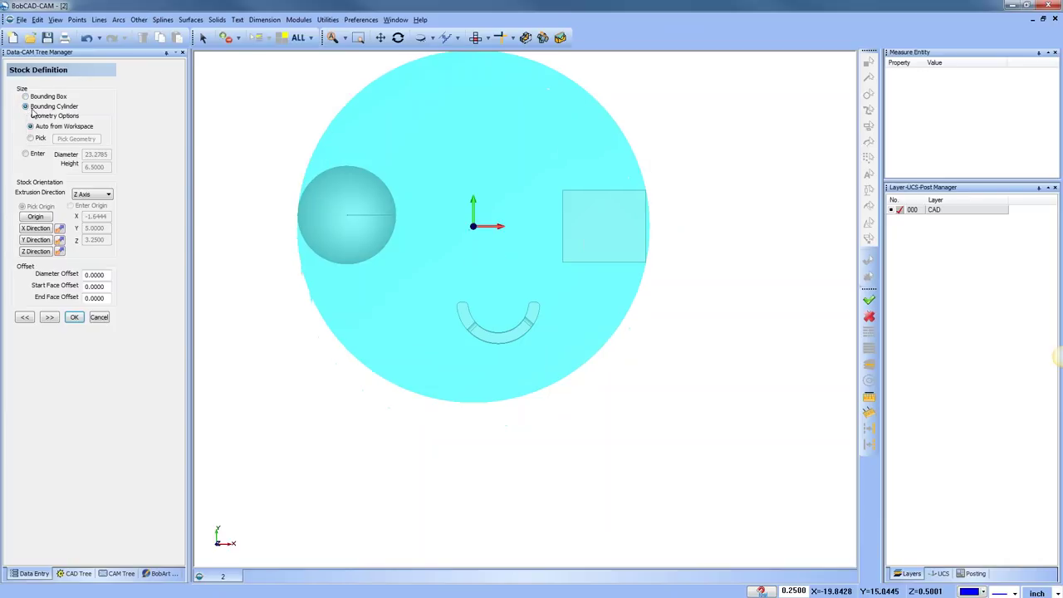
click(31, 138)
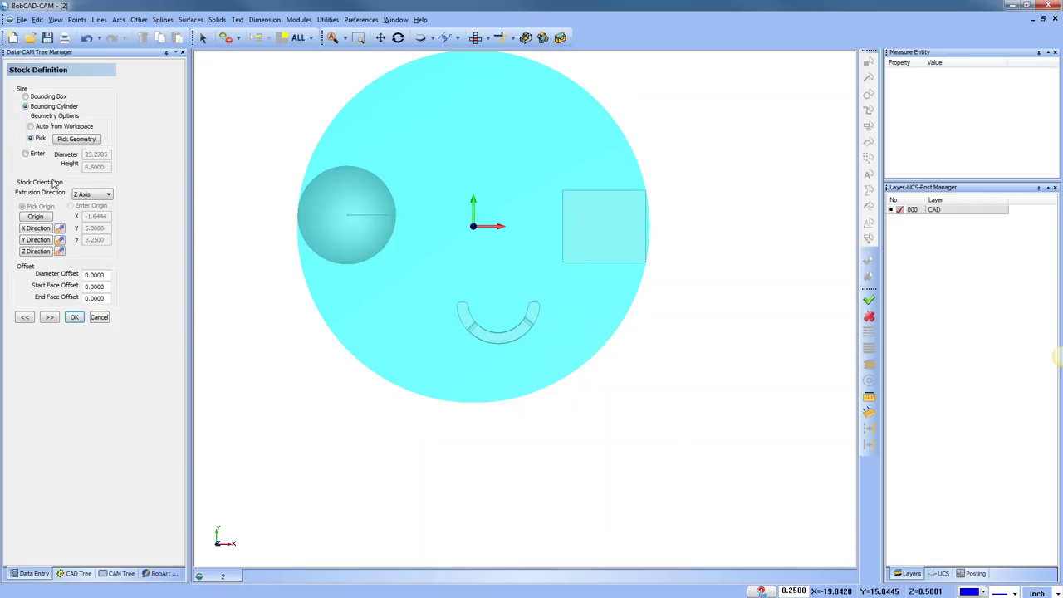
click(76, 138)
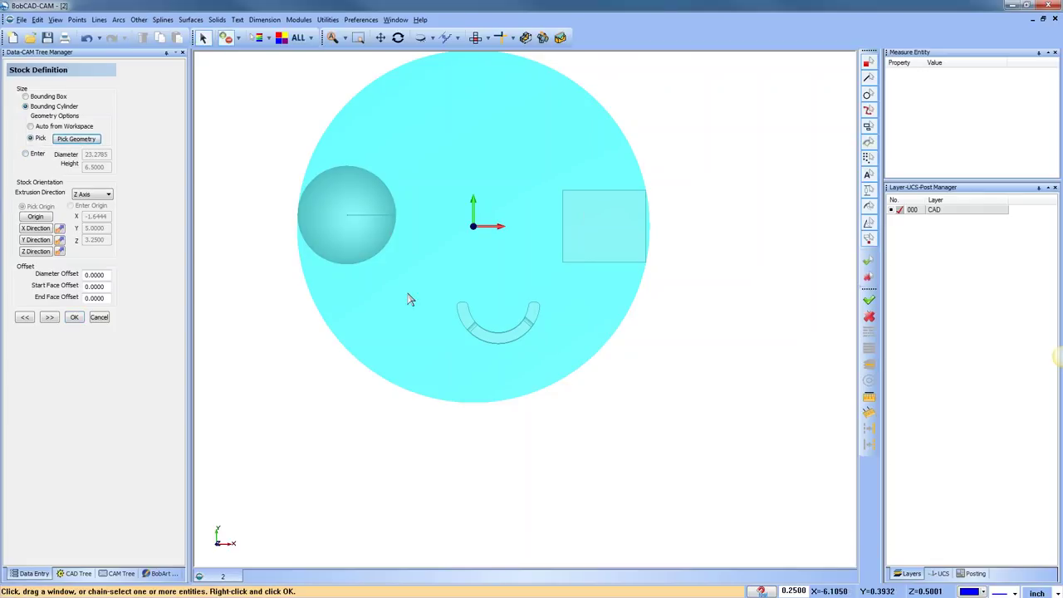
drag(433, 289, 565, 378)
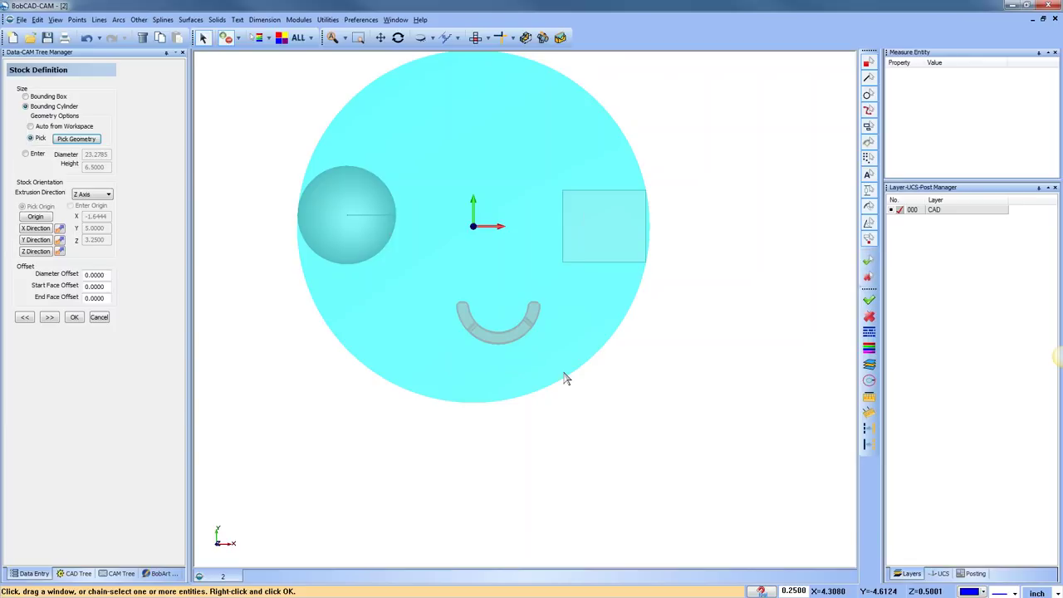
right_click(564, 376)
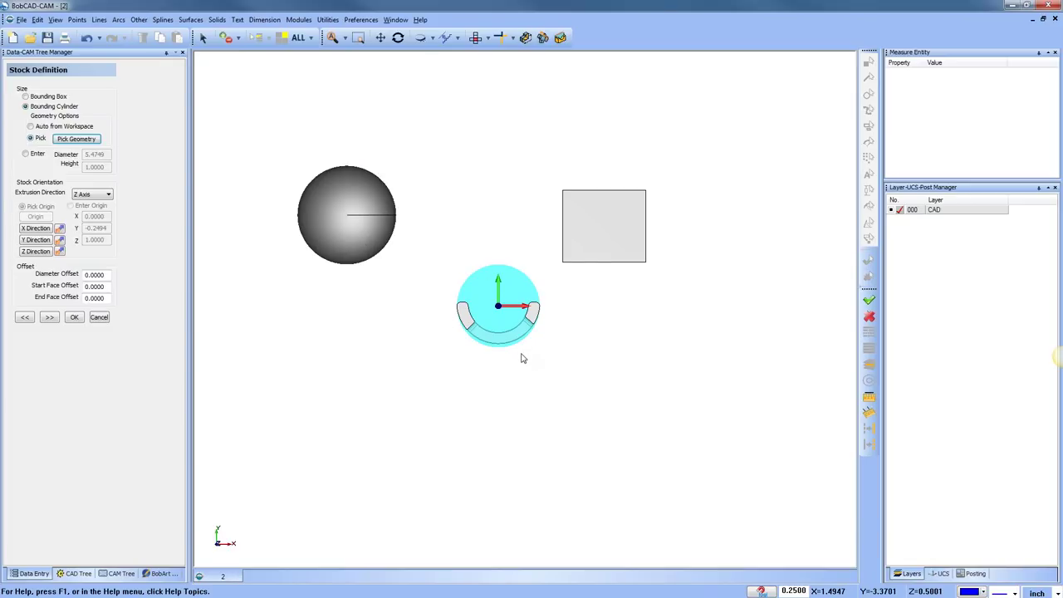
Pick the sphere as stock geometry to trial-fit the cylinder around it
scroll(523, 358, up, 3)
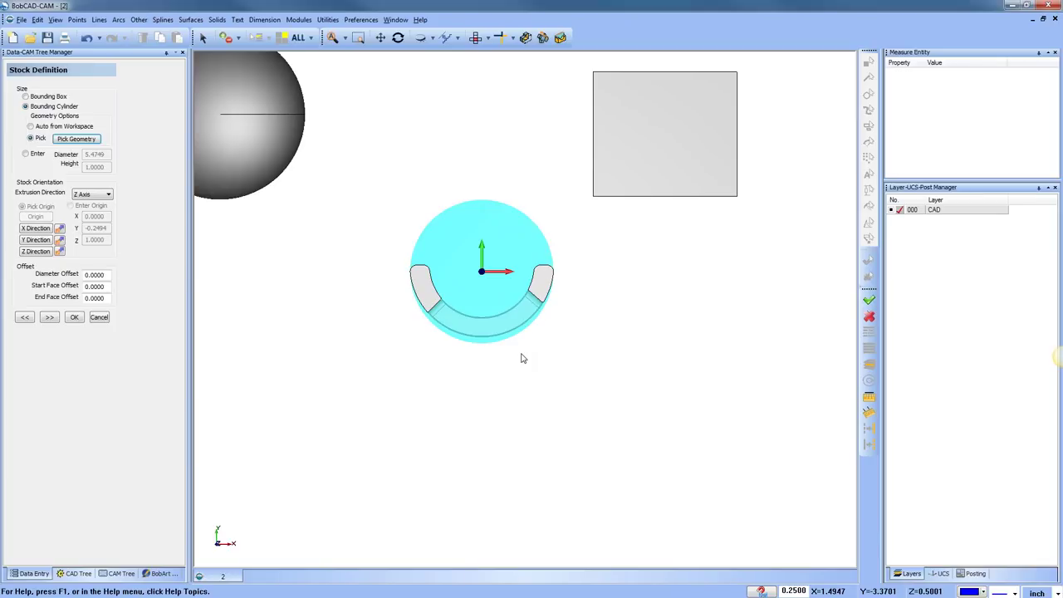
scroll(522, 358, down, 3)
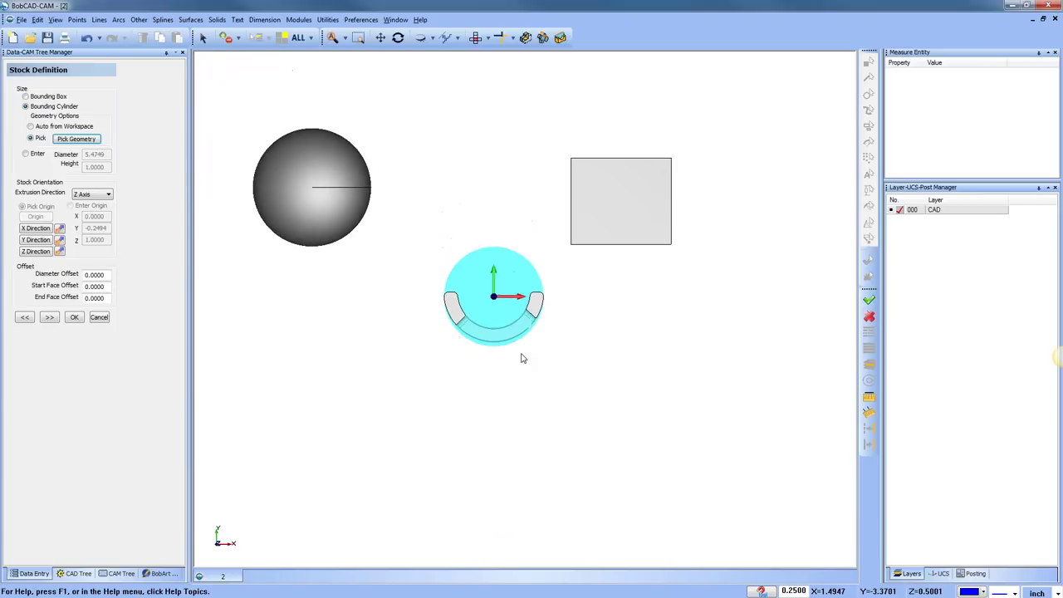
click(76, 139)
click(299, 168)
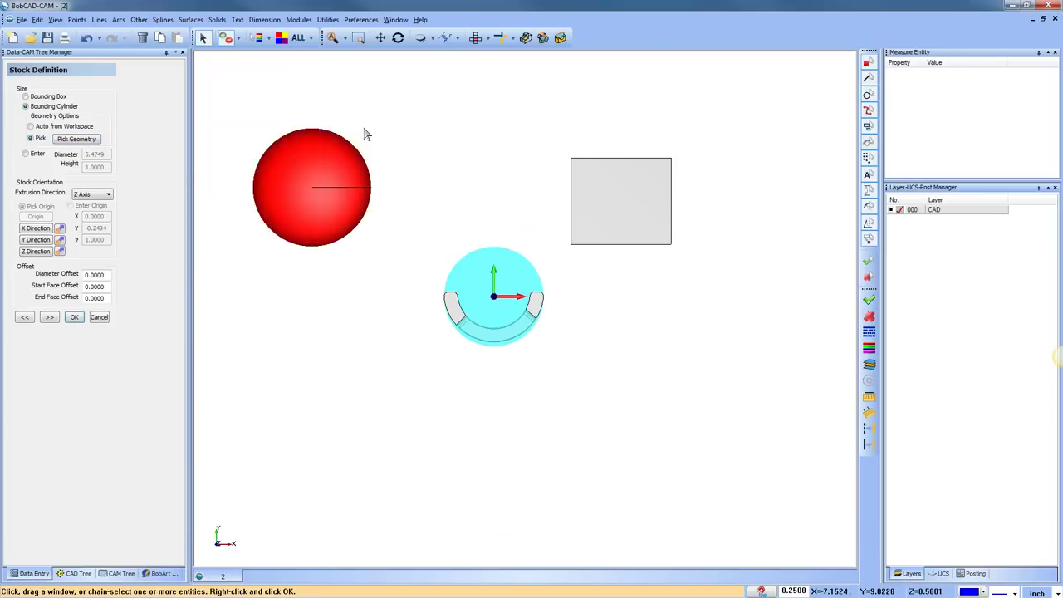
right_click(415, 114)
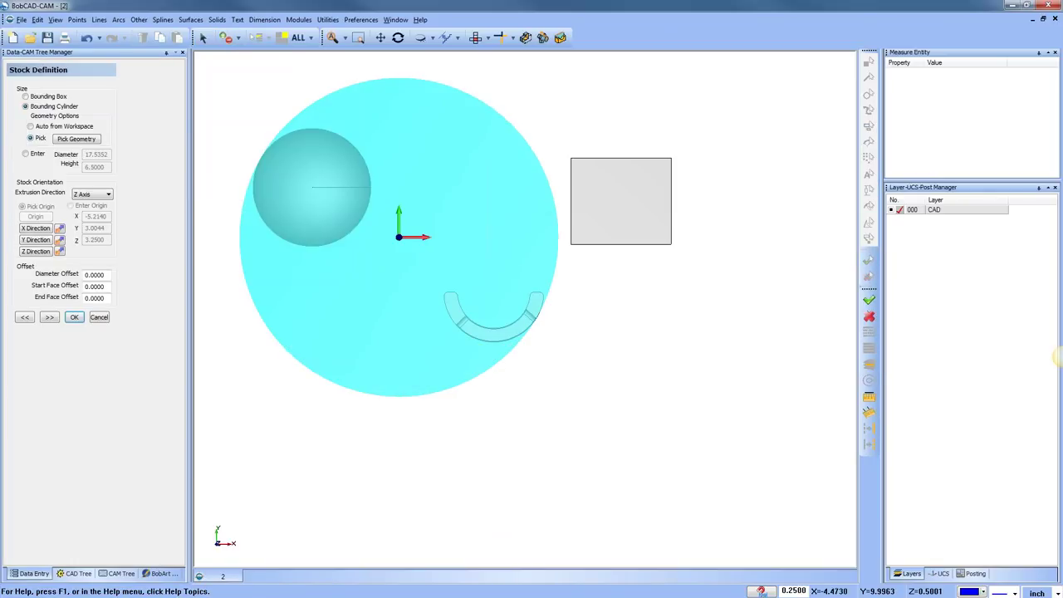
click(79, 140)
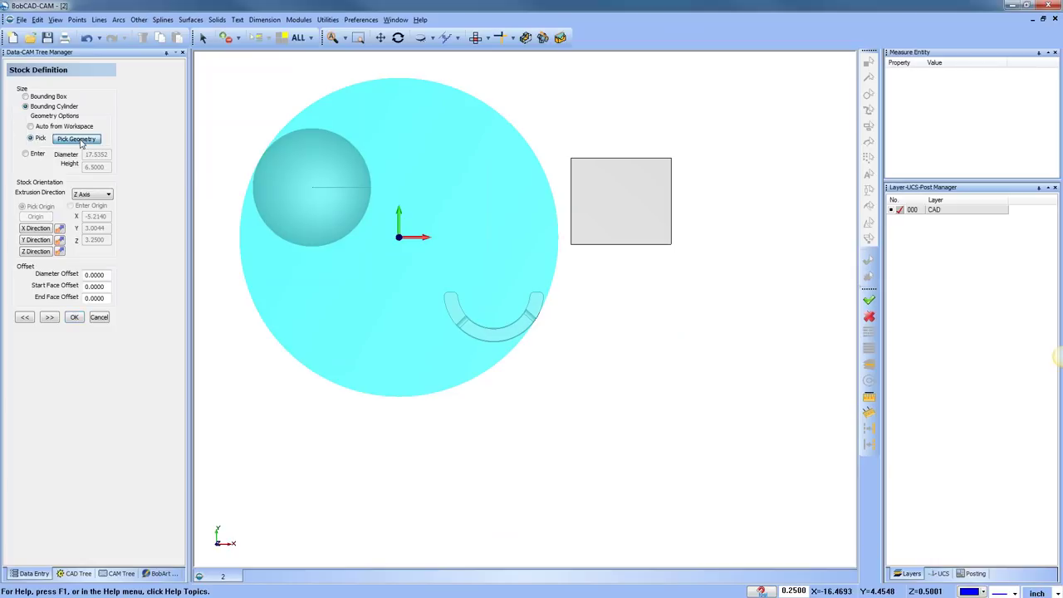
click(312, 39)
click(324, 64)
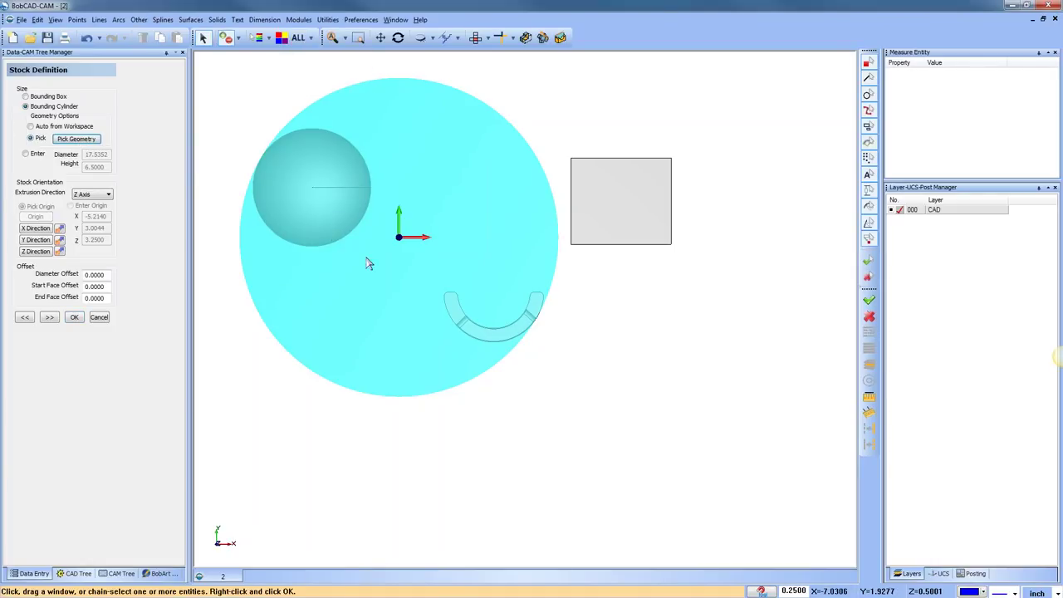
right_click(375, 288)
middle_drag(520, 393, 531, 363)
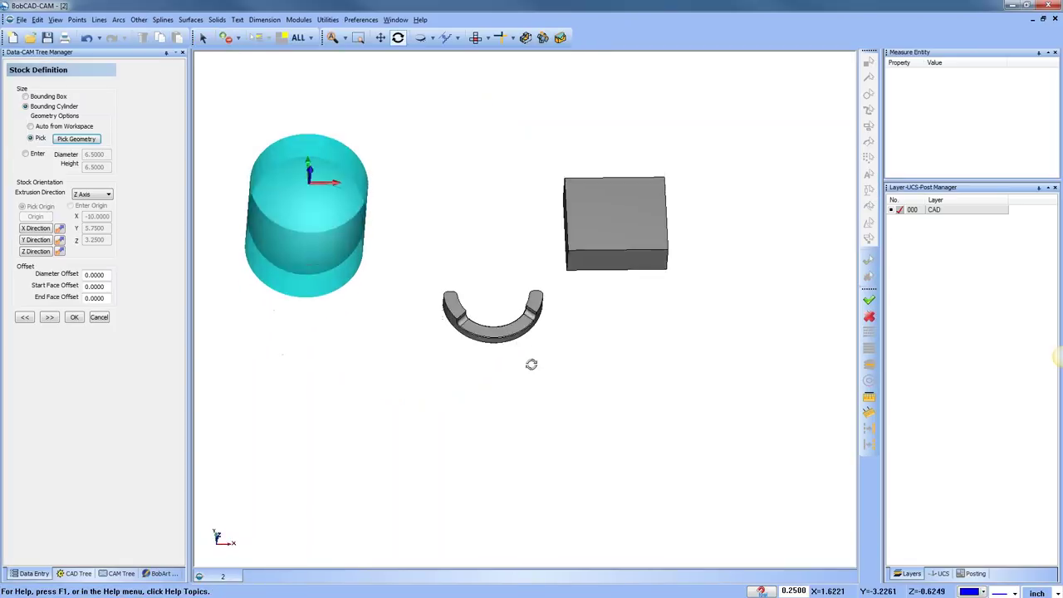
Trial-fit the stock to the grey block, then cancel the stock definition
click(85, 141)
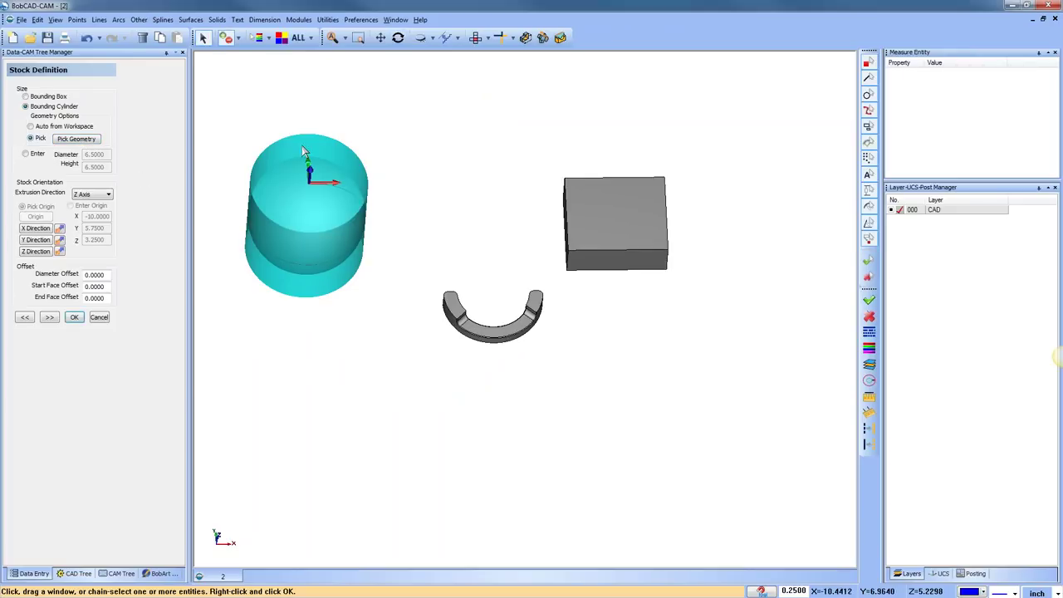
click(310, 38)
click(475, 123)
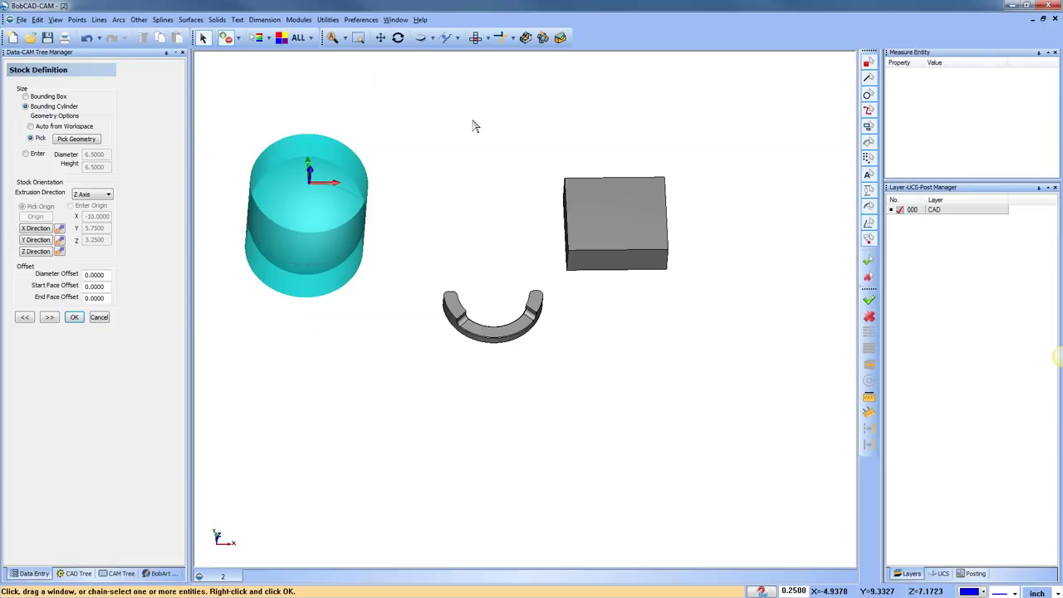
drag(537, 129, 705, 282)
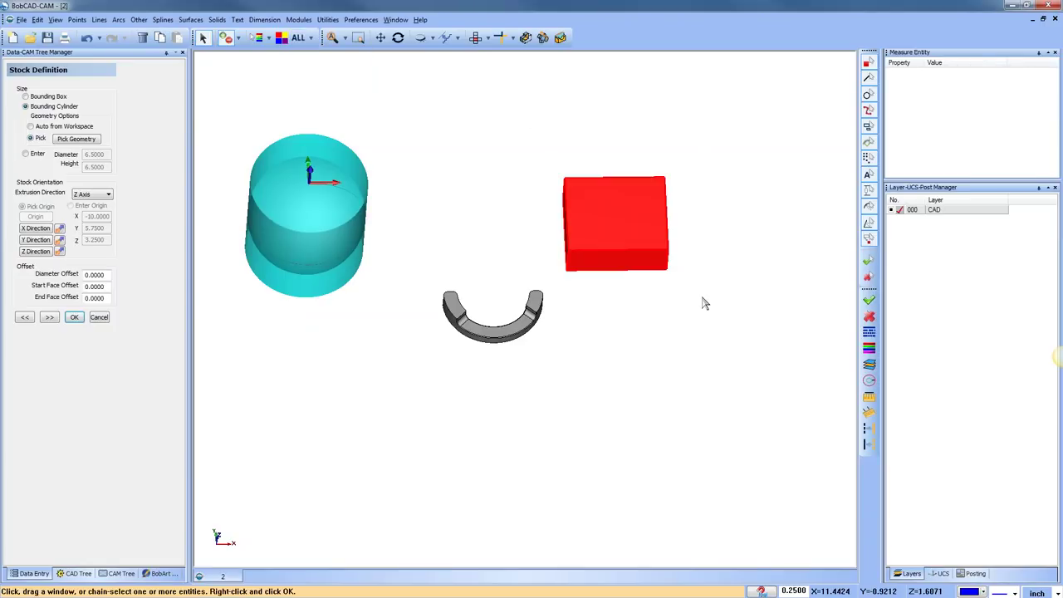
right_click(702, 303)
middle_drag(698, 299, 658, 397)
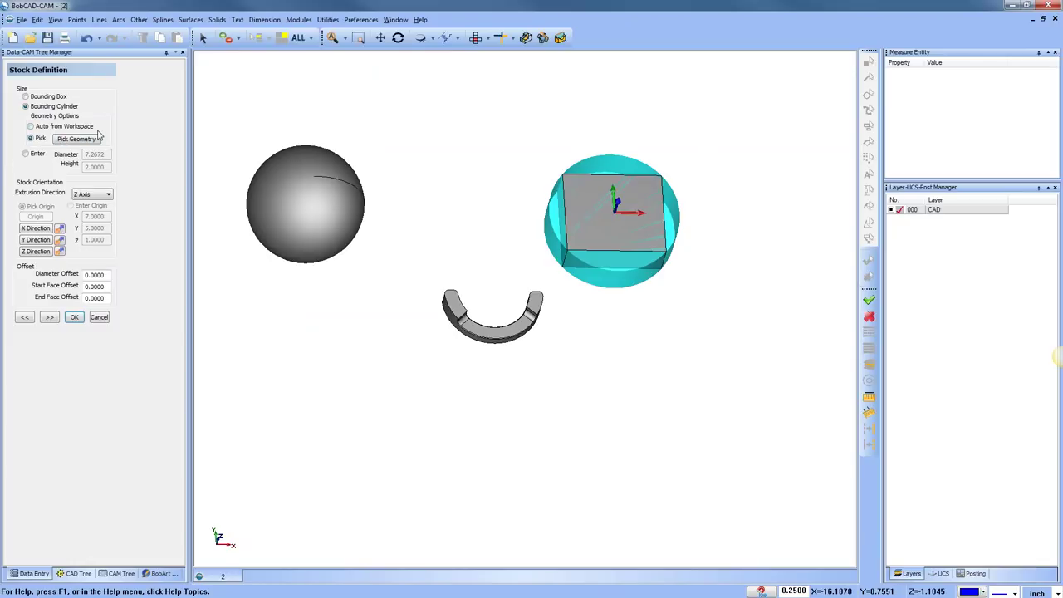
click(73, 140)
click(98, 317)
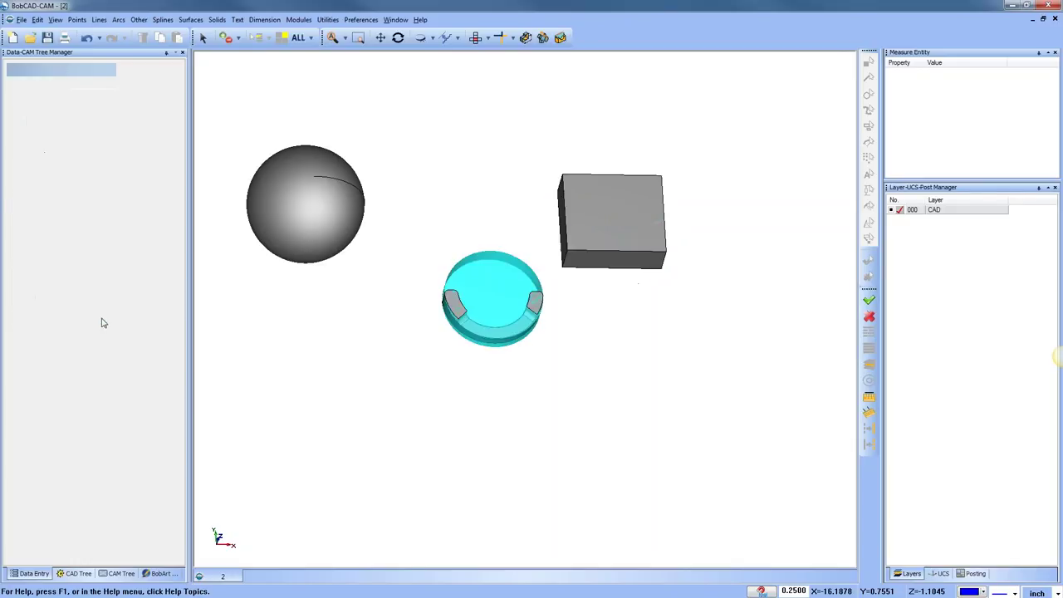
Trial a rectangular stock auto-sized to the workspace (23.0000 × 11.7500 × 6.5000), then cancel it
click(120, 572)
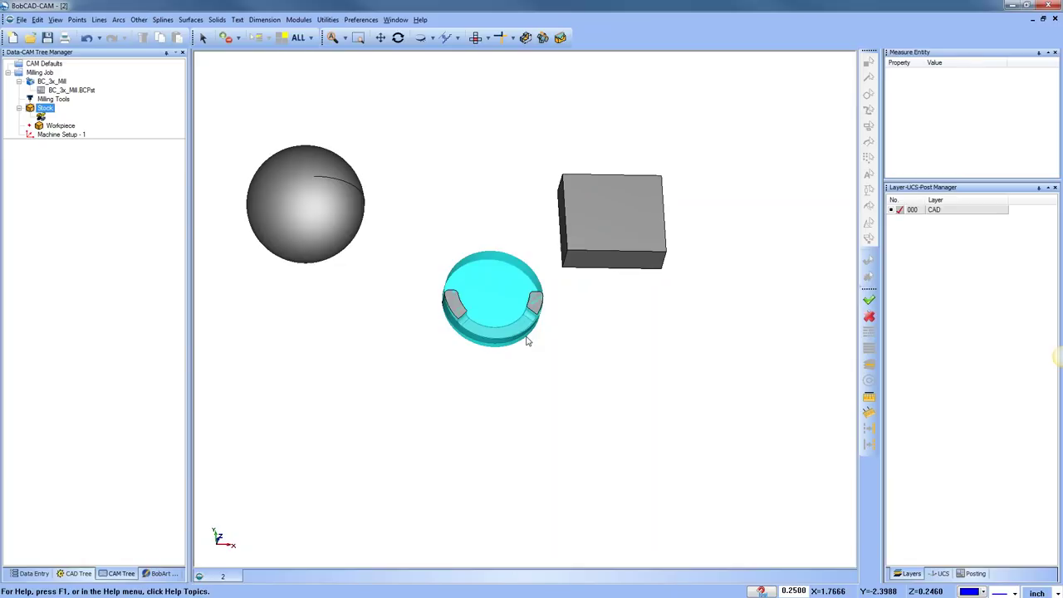
right_click(48, 110)
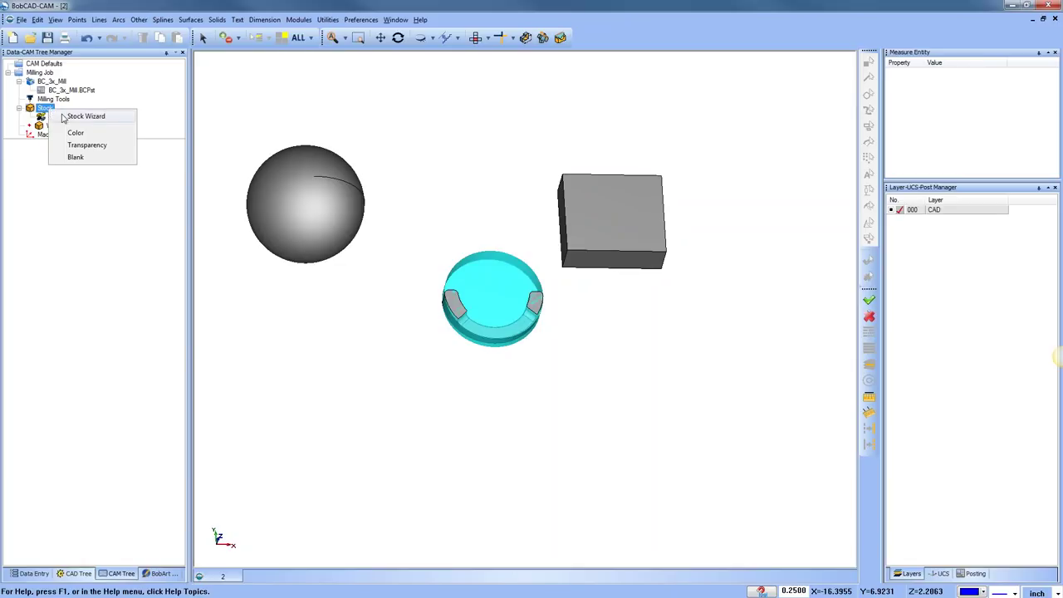
click(79, 117)
click(24, 106)
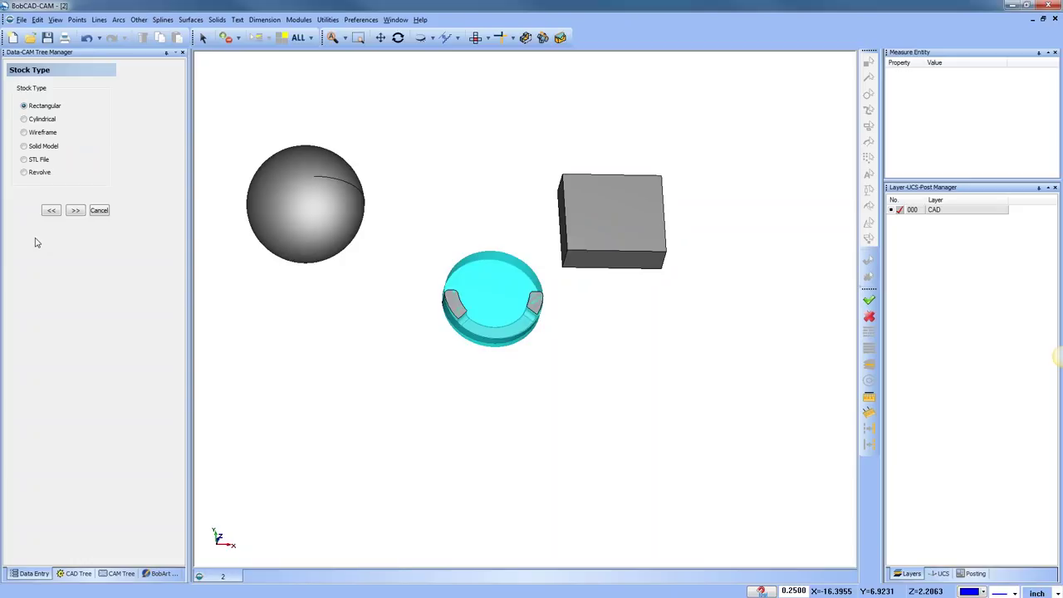
click(75, 210)
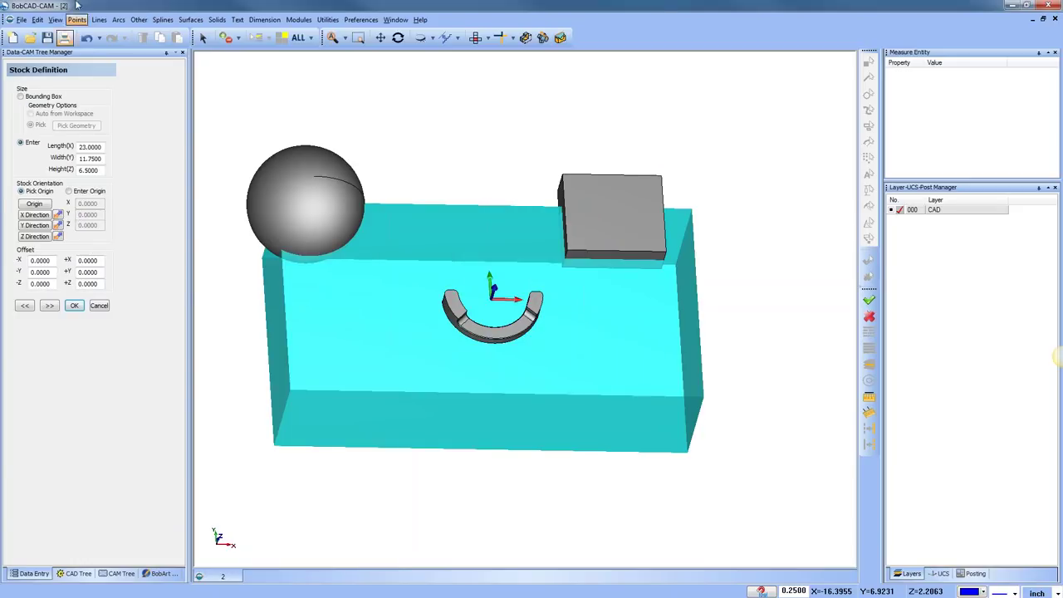
click(21, 96)
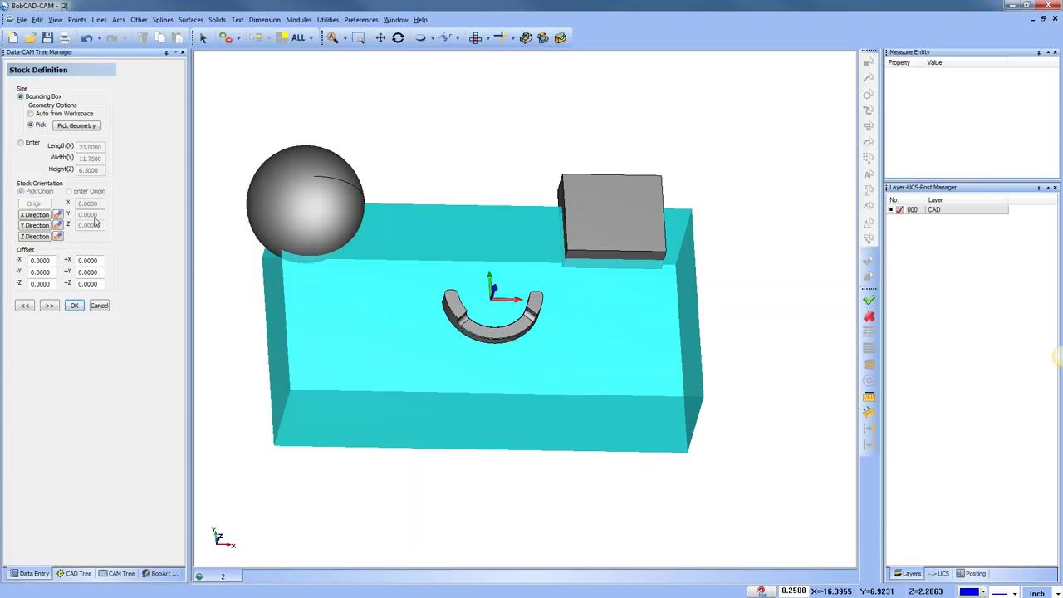
click(32, 114)
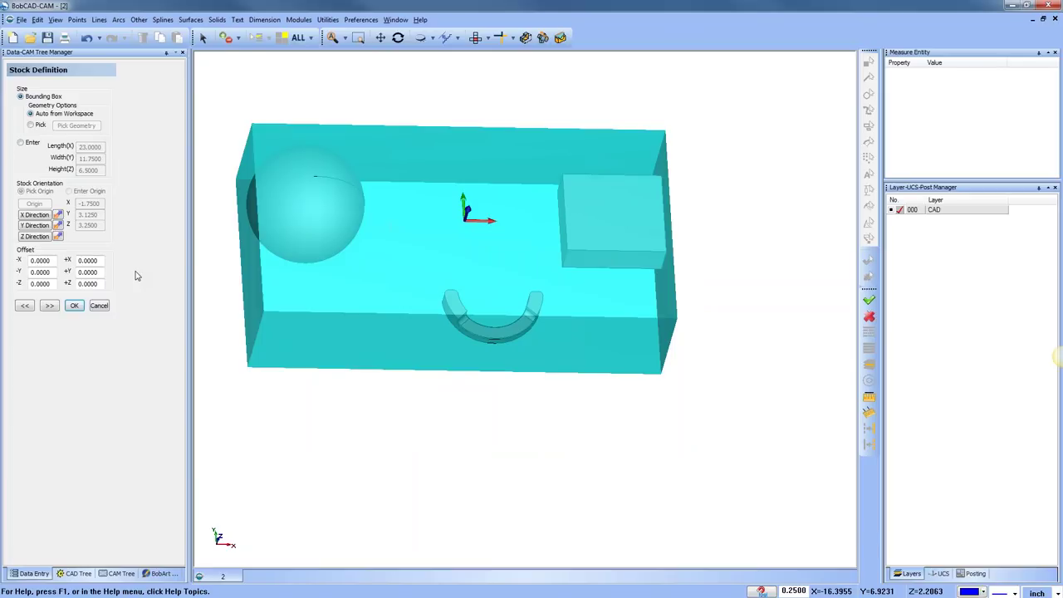
click(99, 306)
click(116, 573)
Create a new cylindrical stock sized from picked geometry
click(44, 108)
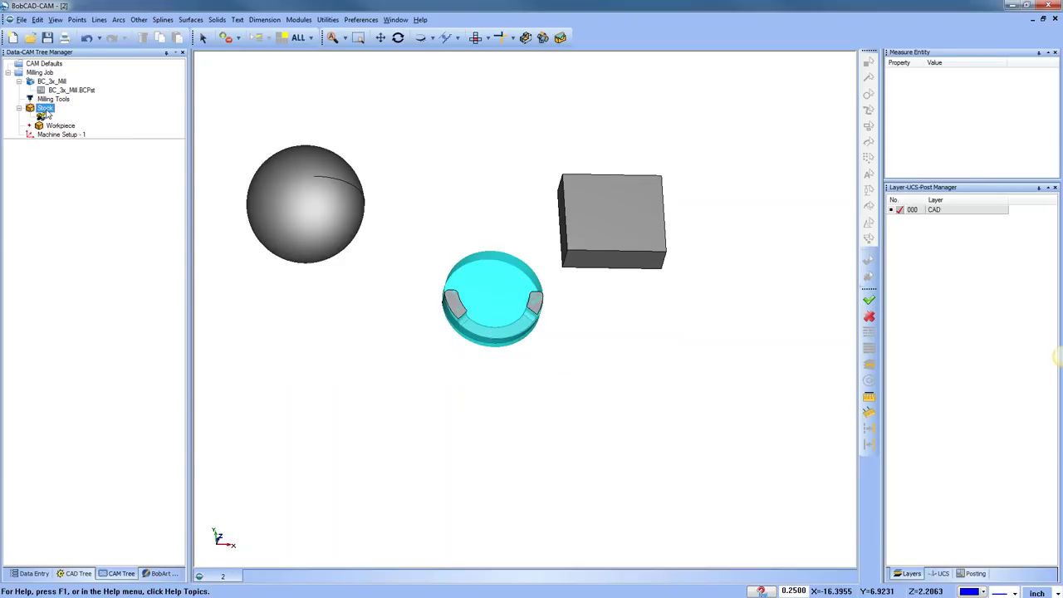
right_click(46, 114)
click(93, 130)
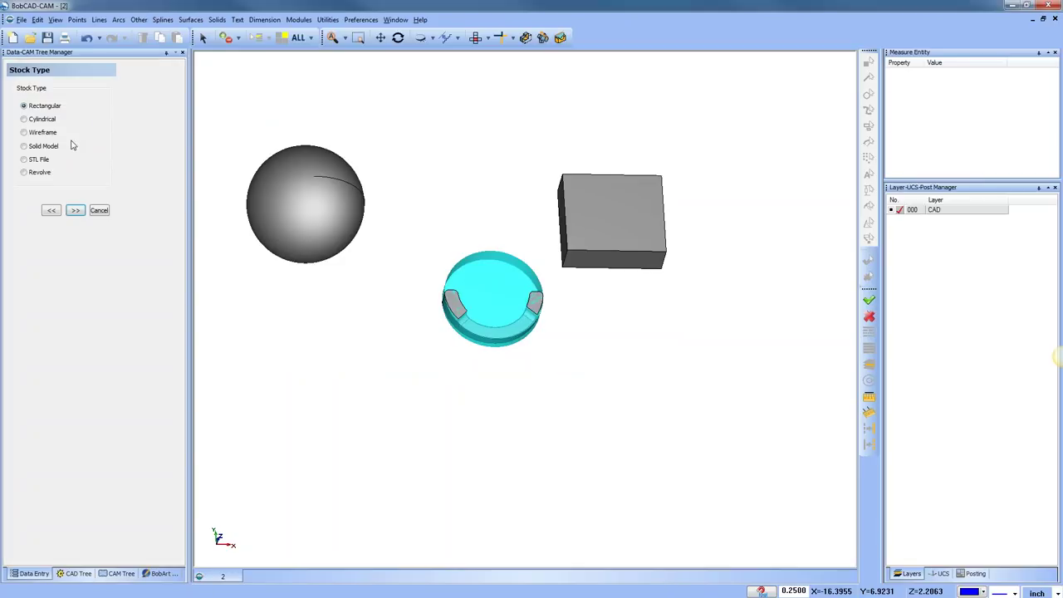
click(75, 211)
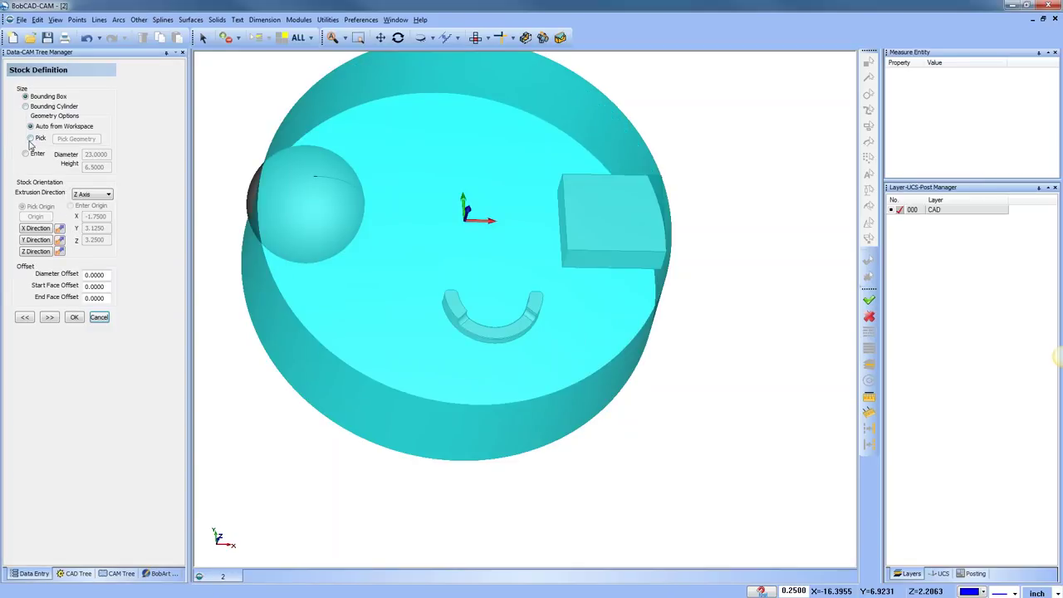
click(31, 138)
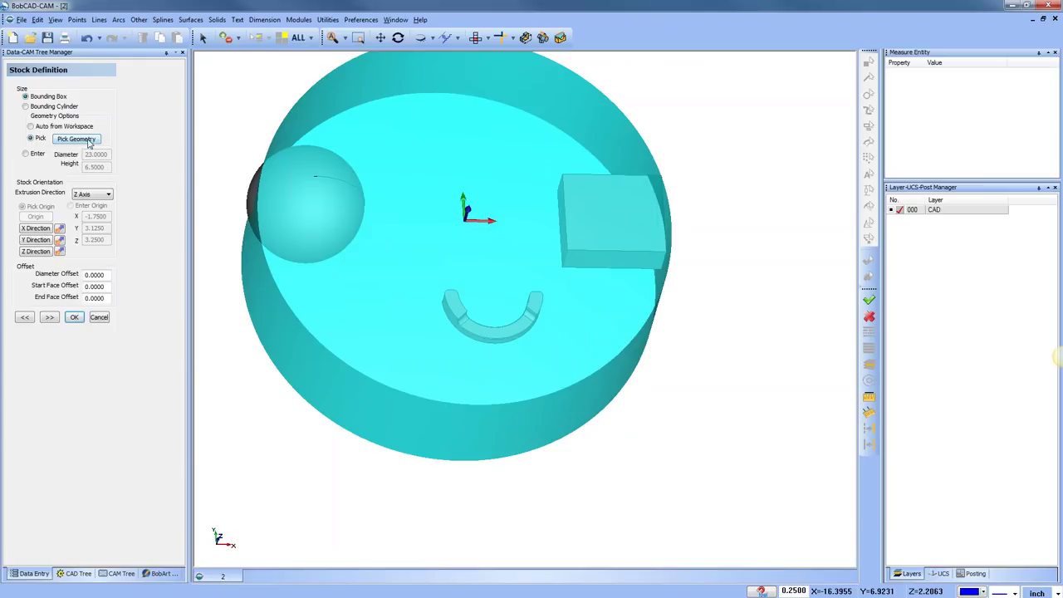
click(89, 141)
Fit a Bounding Cylinder (5.4749 diameter, 1.0000 high) around only the curved arc part
drag(429, 274, 552, 369)
right_click(551, 373)
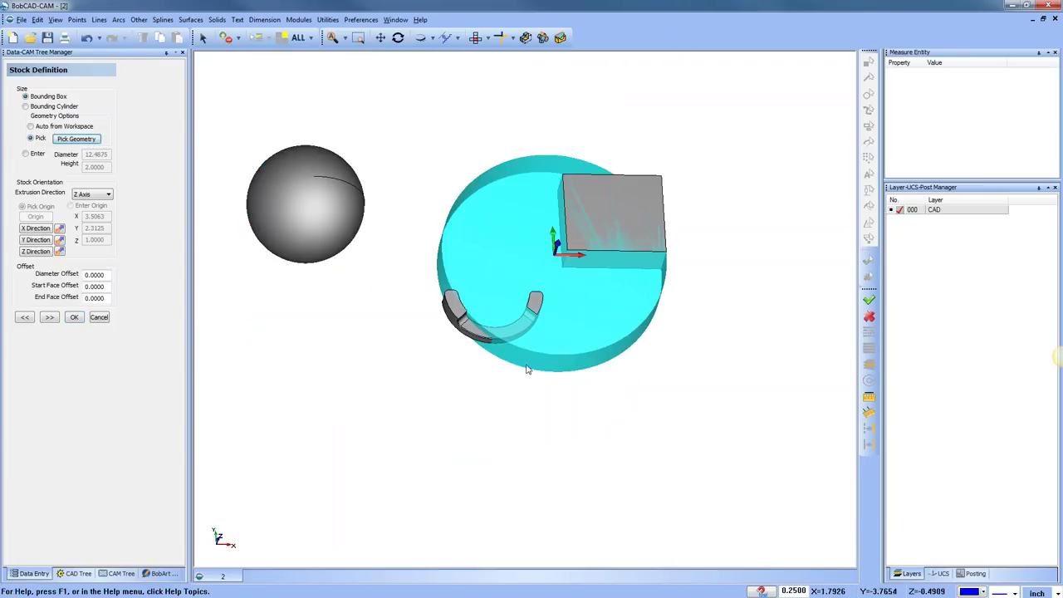
click(77, 139)
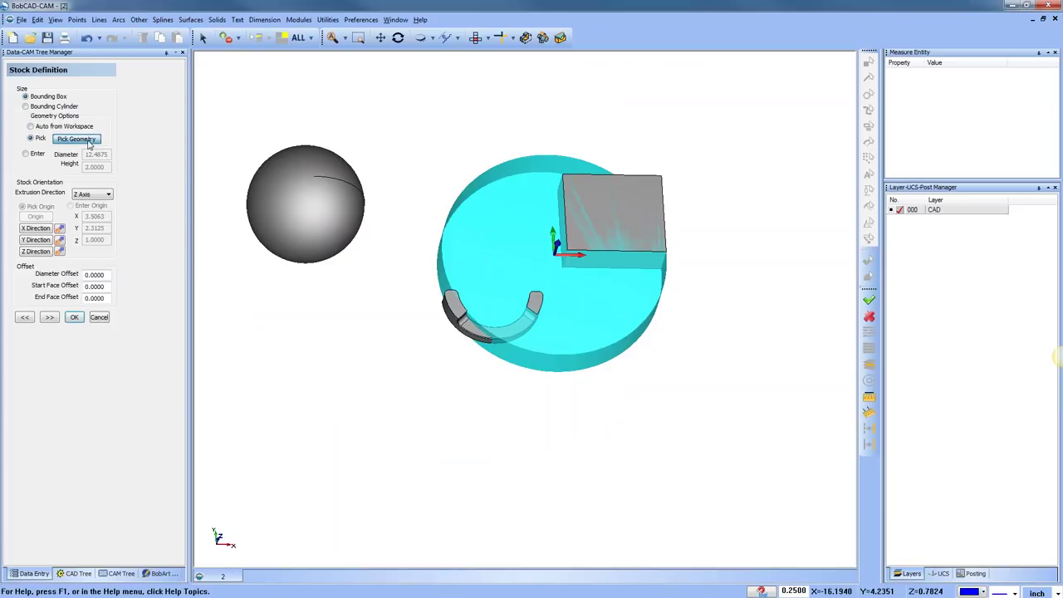
click(311, 38)
click(328, 64)
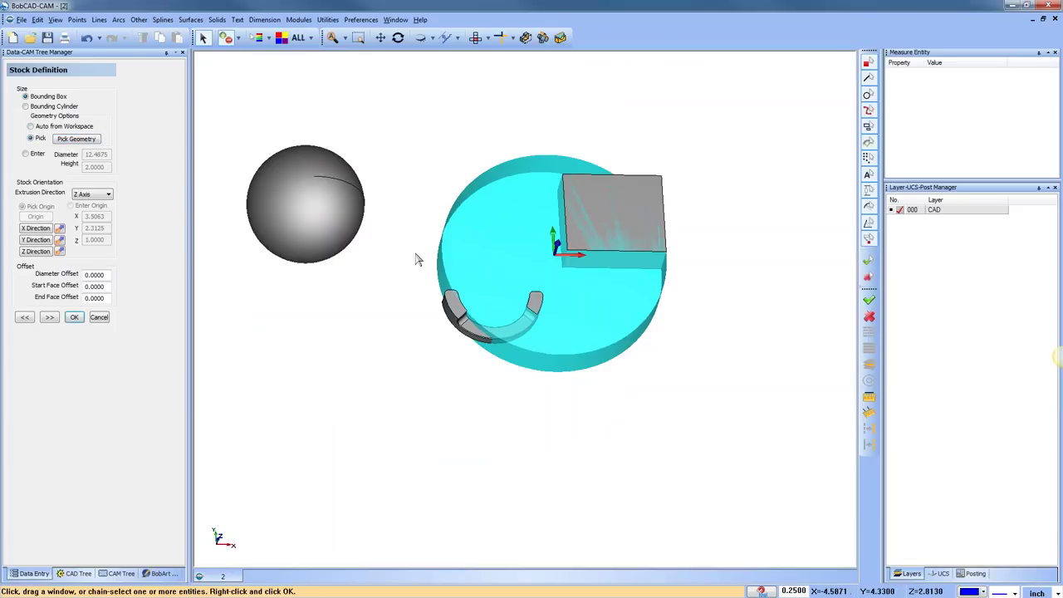
click(546, 381)
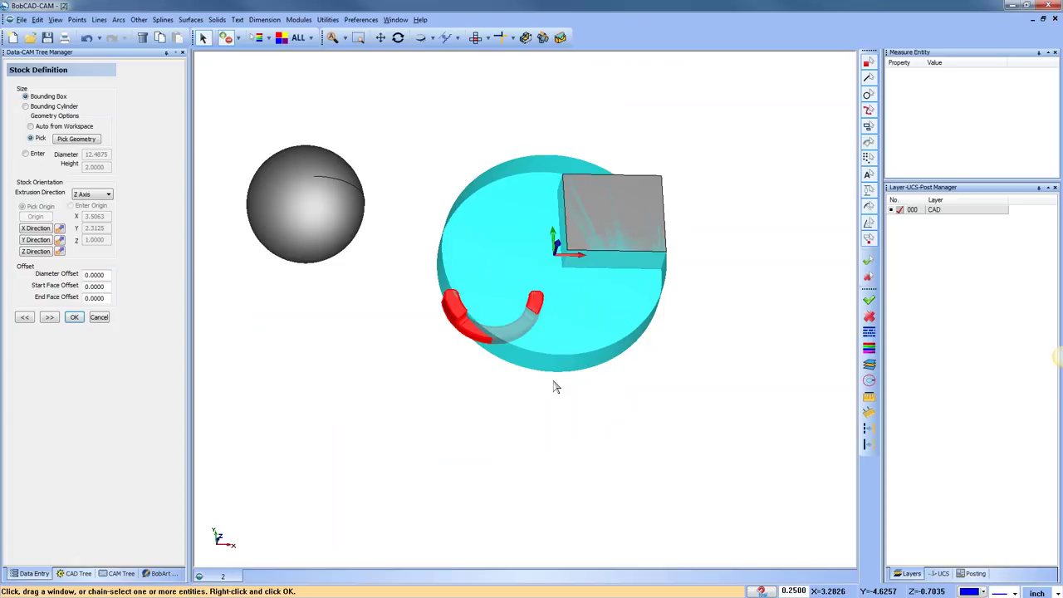
right_click(556, 385)
click(25, 106)
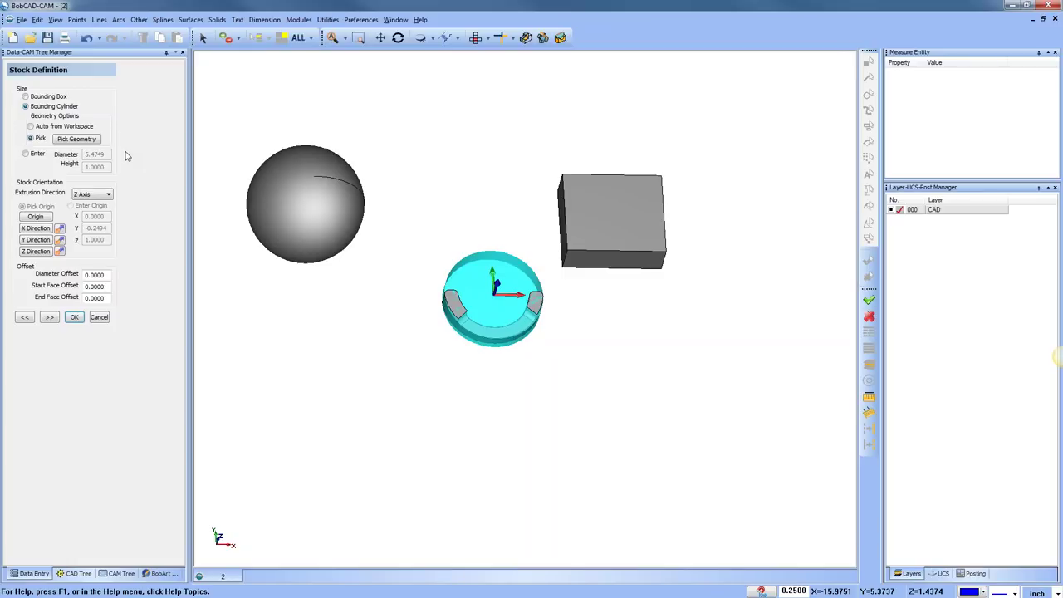
Switch the stock to manual entry and set its diameter to 5.75
scroll(508, 320, up, 3)
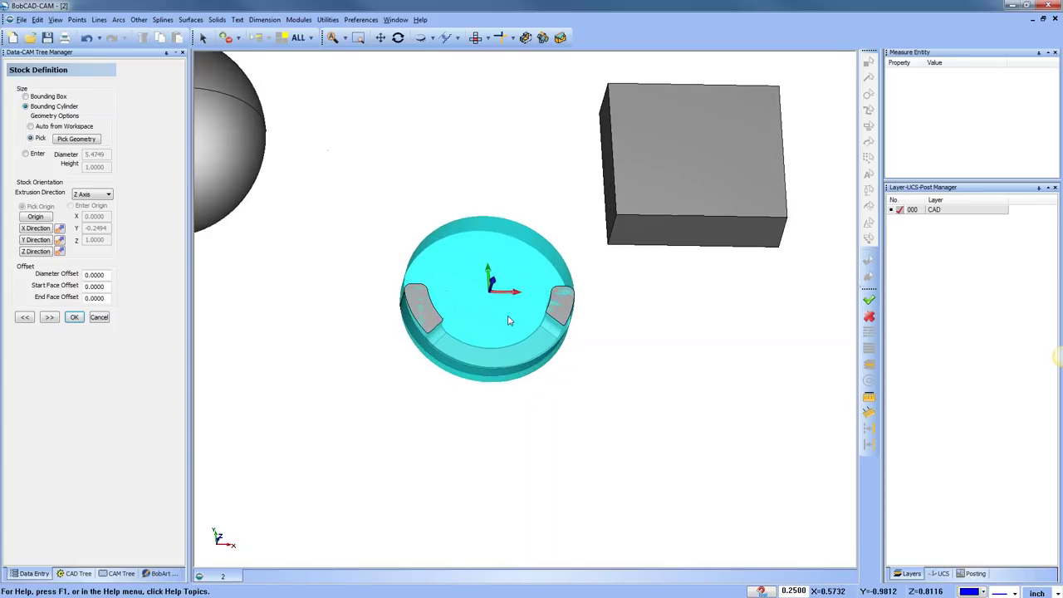
middle_drag(510, 319, 558, 320)
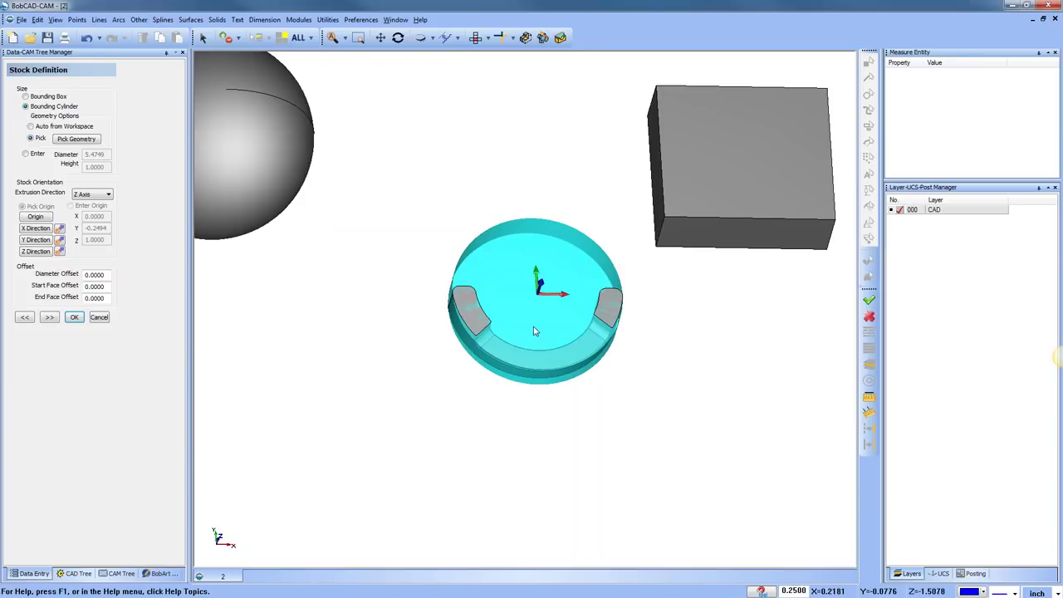
scroll(533, 331, down, 1)
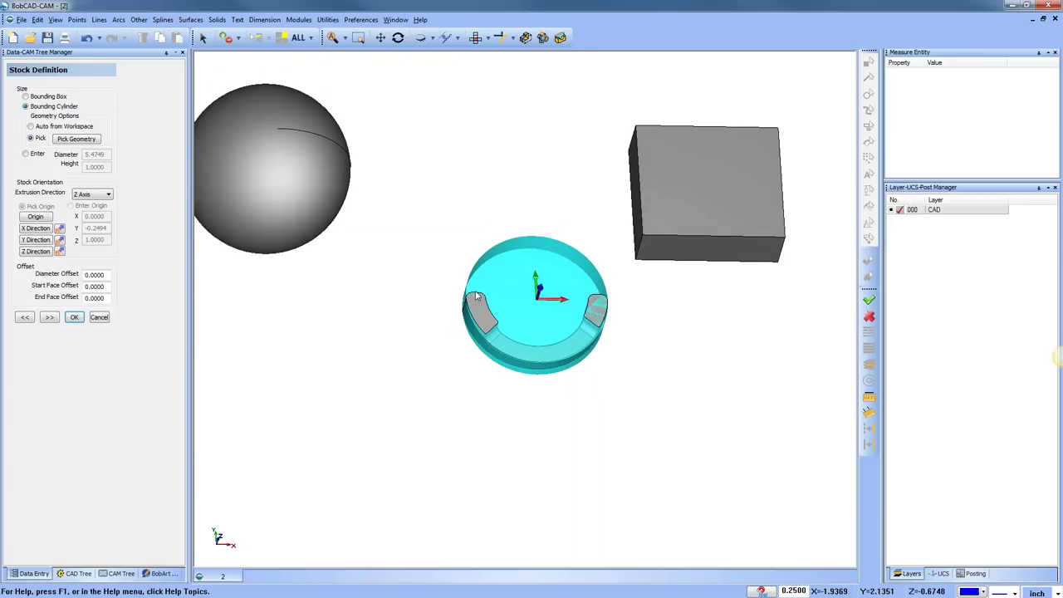
click(26, 155)
double_click(102, 155)
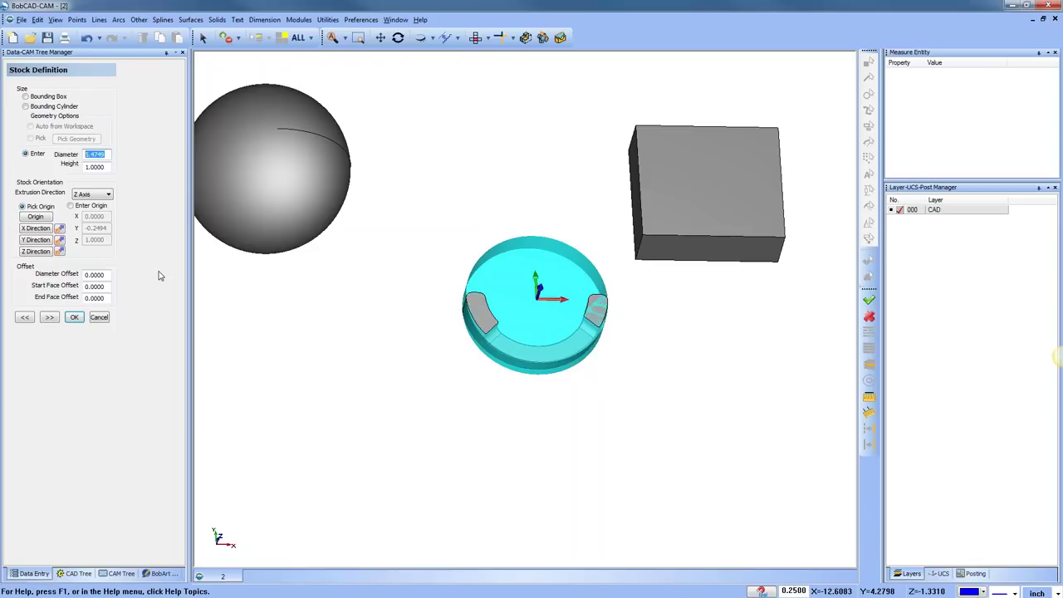
text(5.5)
click(98, 167)
key(shift+Tab)
text(5.75)
key(Tab)
Set the stock height to 1.5 and check it from a side view
mouse_move(572, 394)
middle_down()
mouse_move(598, 330)
mouse_move(583, 388)
middle_up()
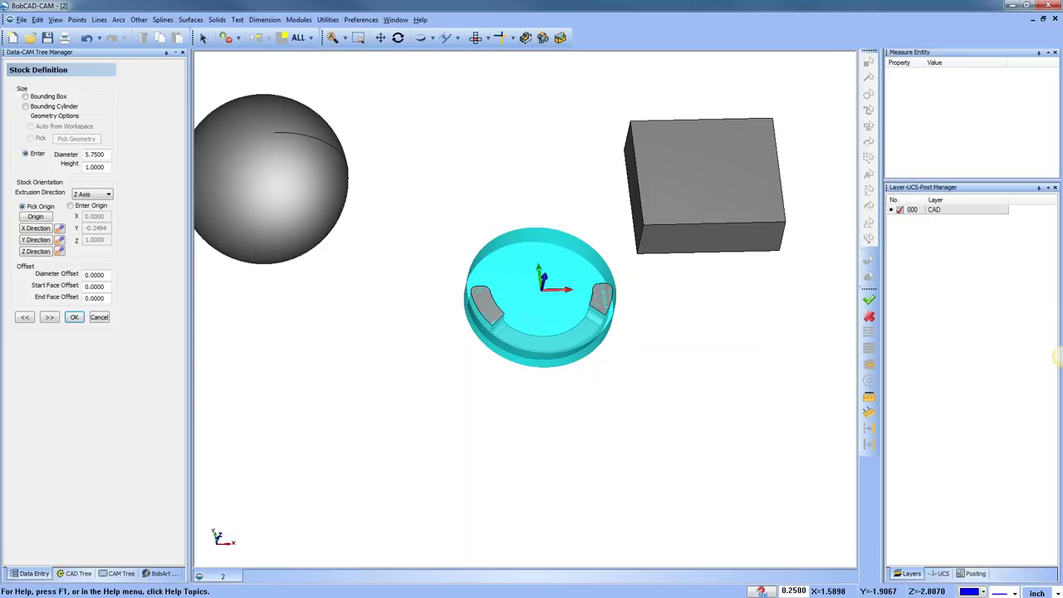
click(97, 166)
text(1.5)
click(107, 154)
middle_drag(594, 388, 598, 320)
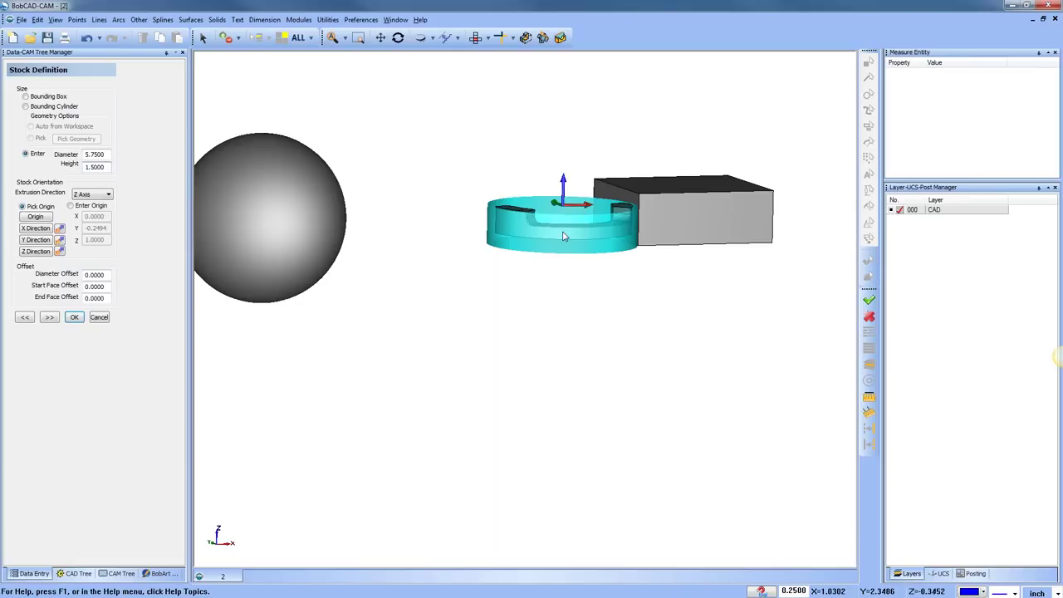
Change the stock height to 1.7500
scroll(564, 237, up, 2)
middle_drag(565, 239, 576, 254)
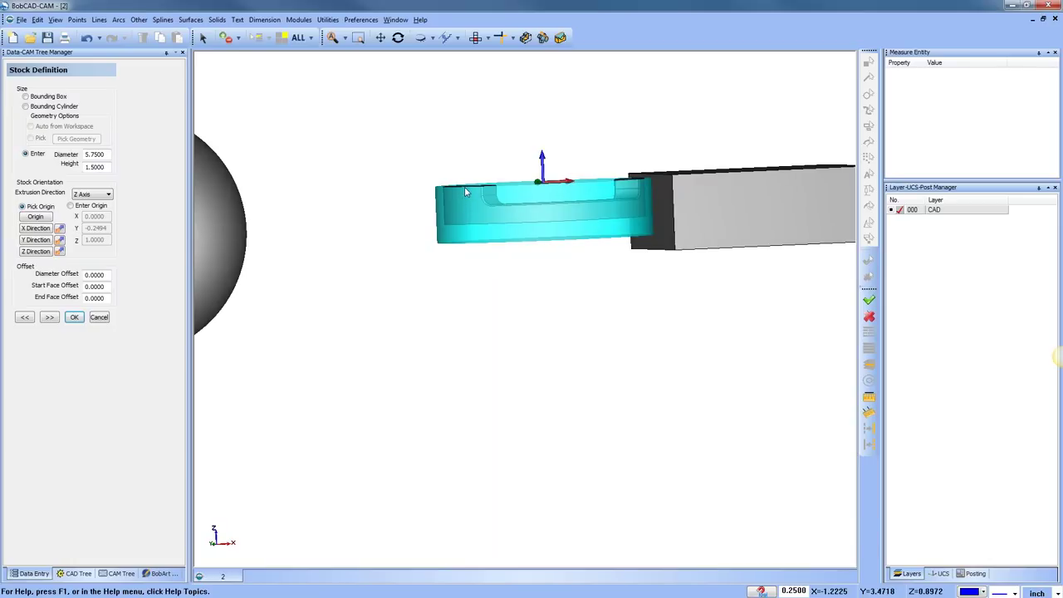
double_click(107, 170)
text(1.7500)
key(Tab)
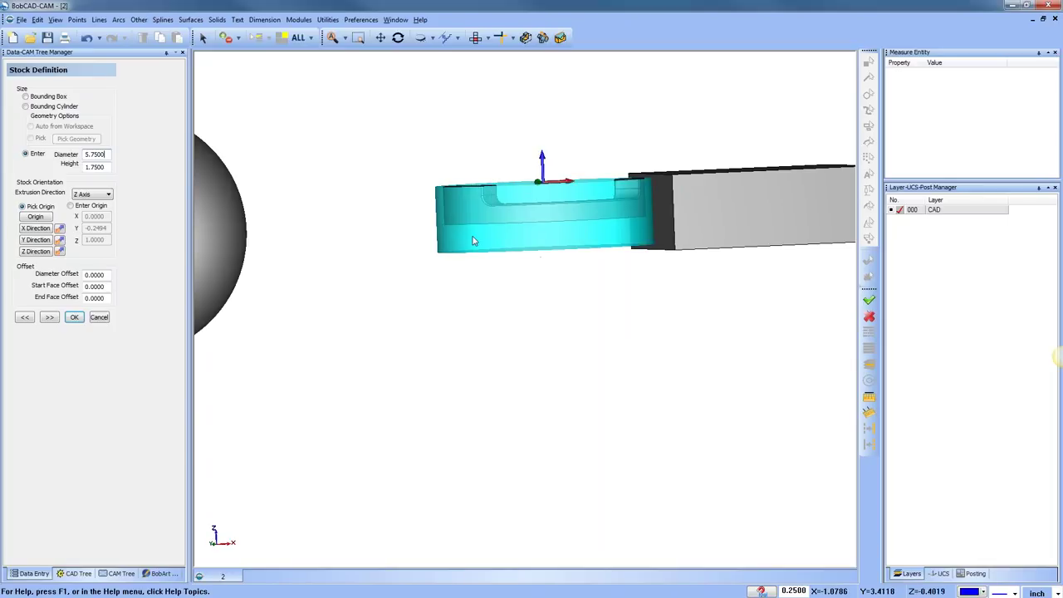
click(105, 298)
click(107, 166)
Enter the stock origin manually with Z set to 1.1
click(71, 206)
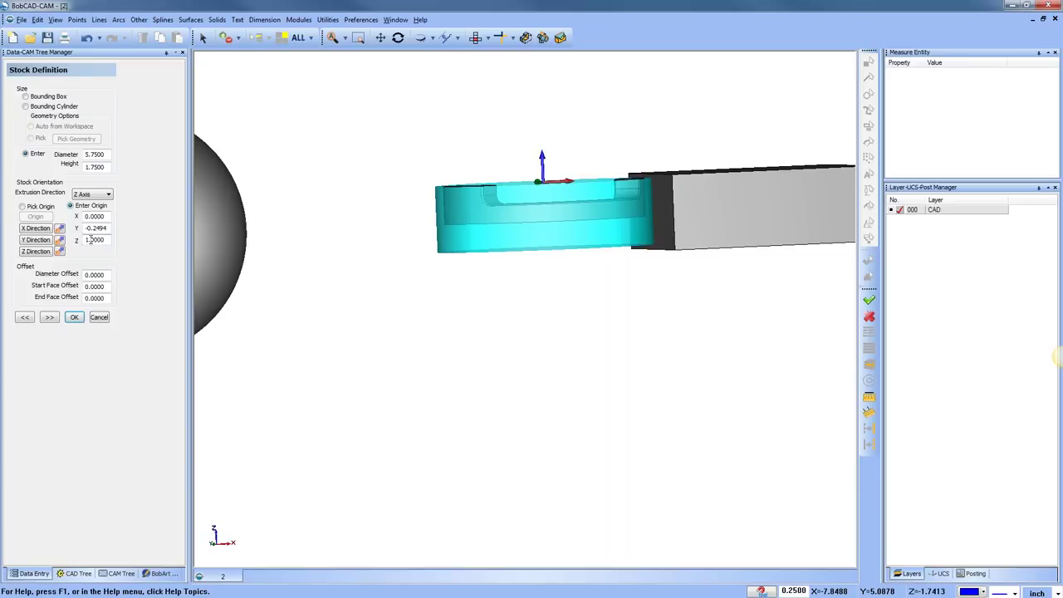
drag(91, 239, 113, 240)
text(1.1)
key(Return)
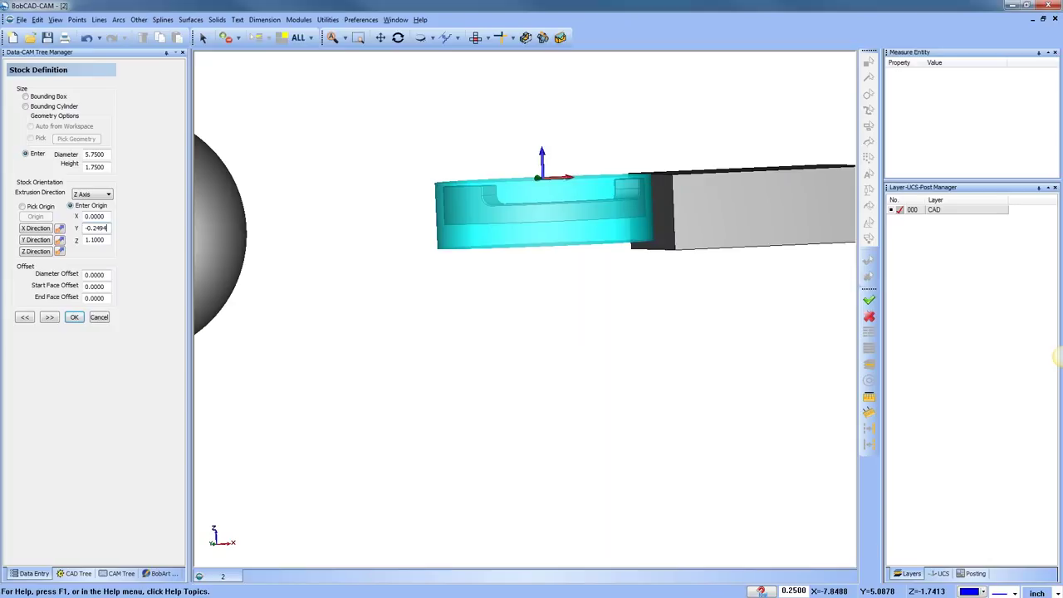
Zoom out and orbit to show sphere, ring and box, then cancel the ring's stock definition
scroll(640, 358, down, 3)
middle_drag(531, 346, 507, 404)
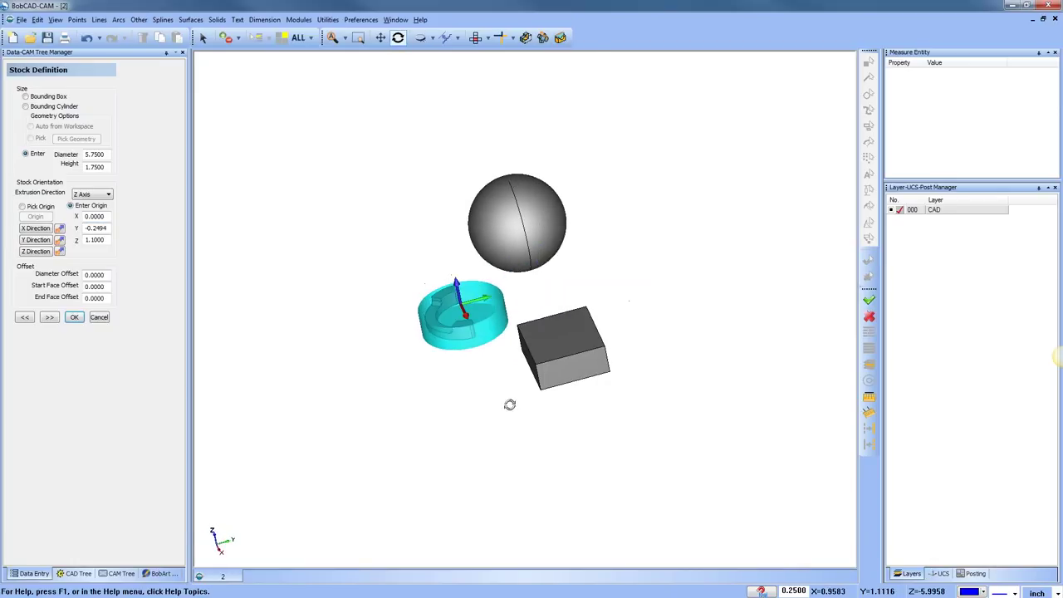
click(99, 317)
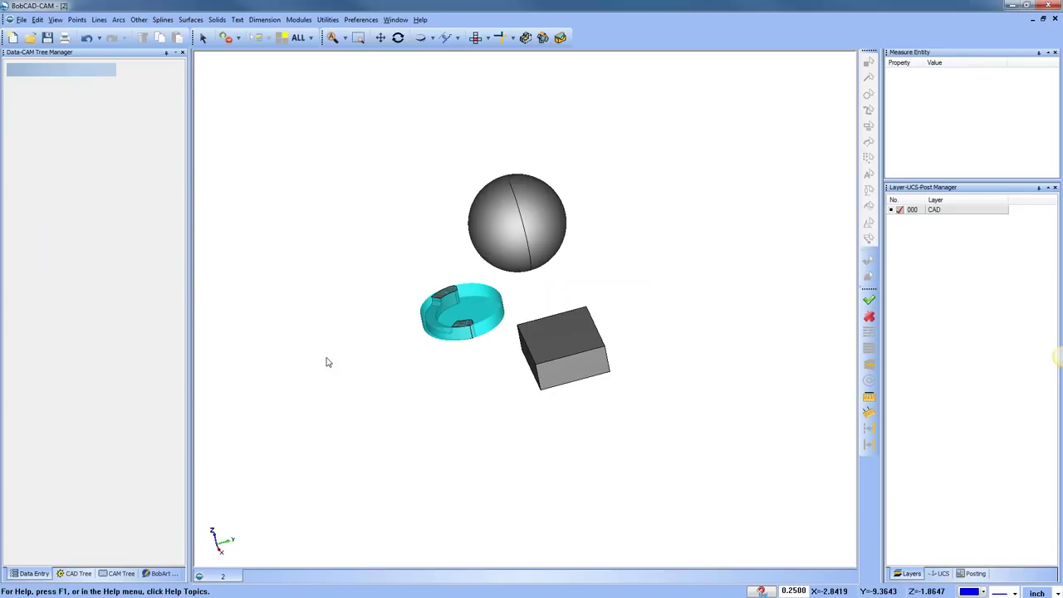
Reset to isometric view and delete the sphere and the box
click(398, 38)
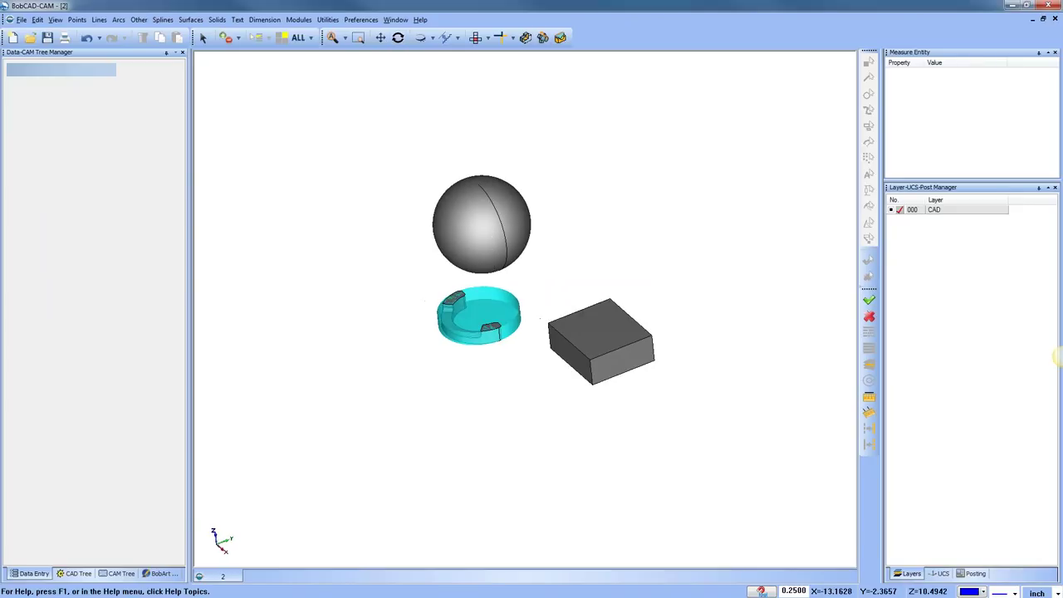
click(474, 208)
key(Delete)
click(617, 321)
key(Delete)
Zoom in and tilt the view on the ring, then show the UCS list
scroll(539, 355, up, 2)
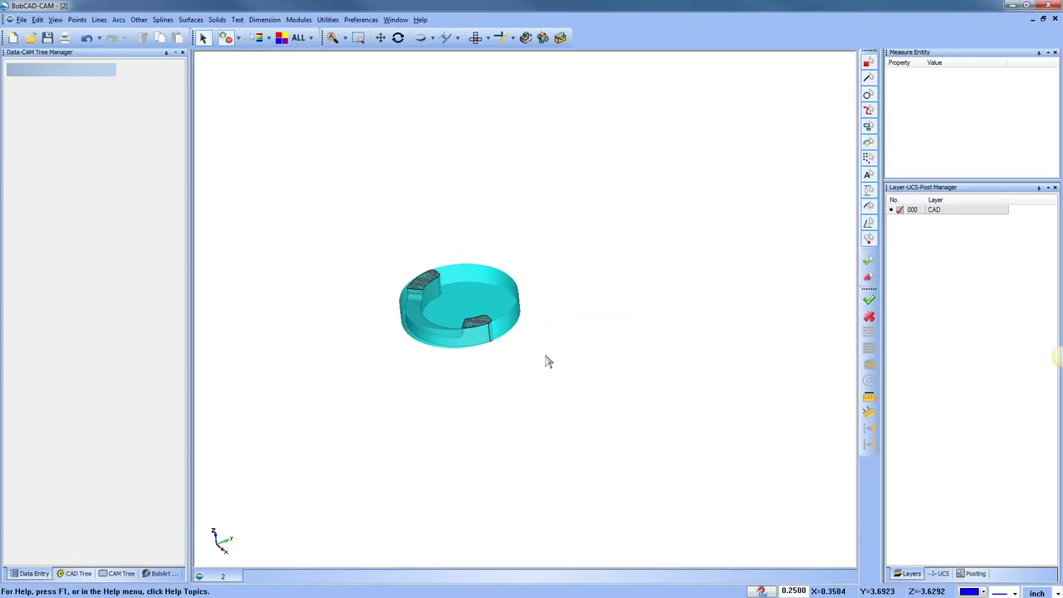
middle_drag(540, 361, 465, 323)
scroll(422, 332, up, 2)
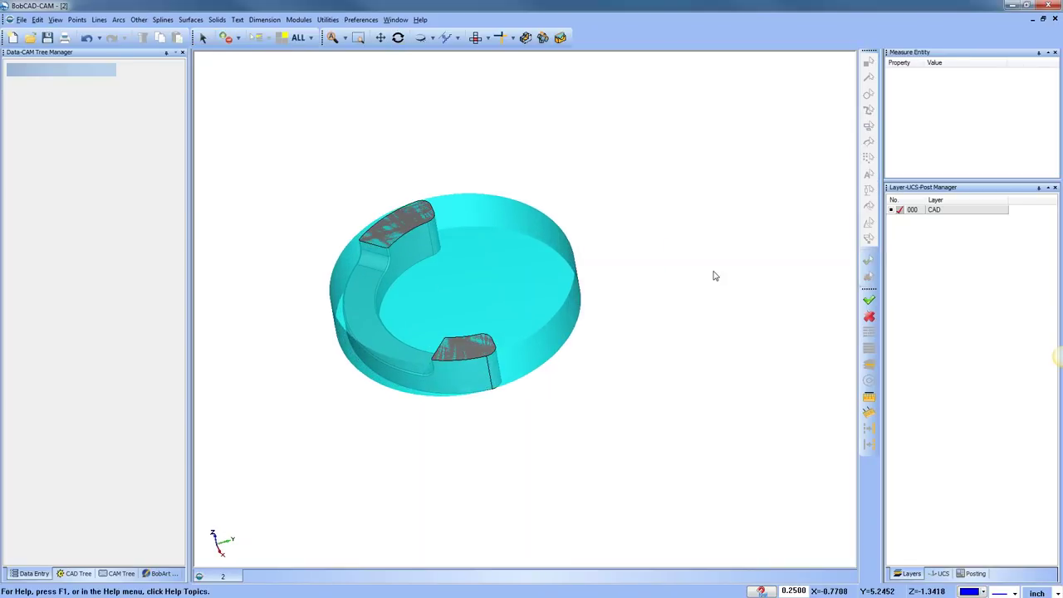
click(938, 573)
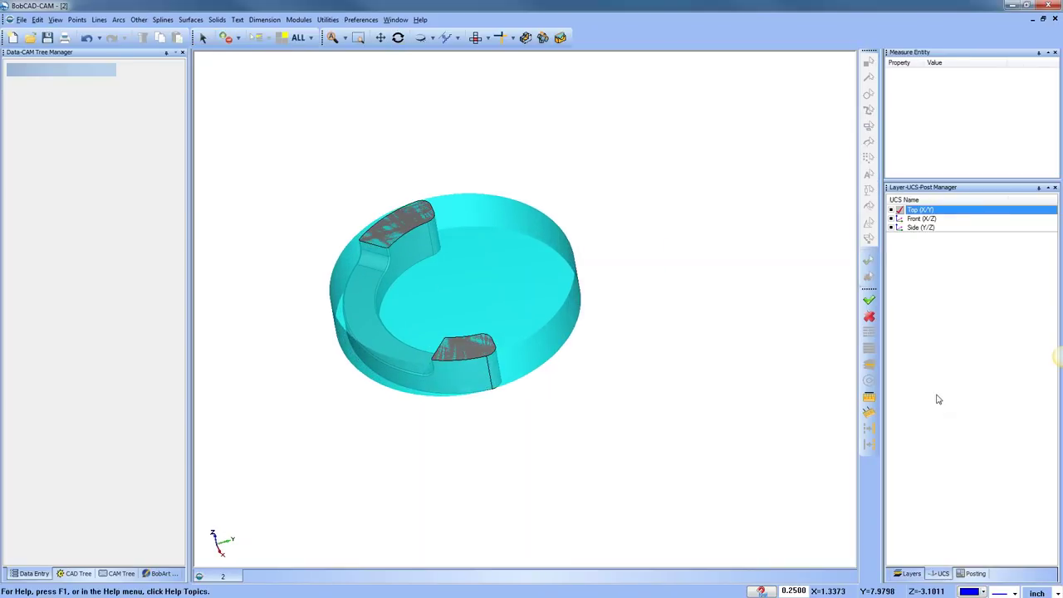
Add a new UCS aligned to the ring's inner wall using Cylind. Face
right_click(929, 284)
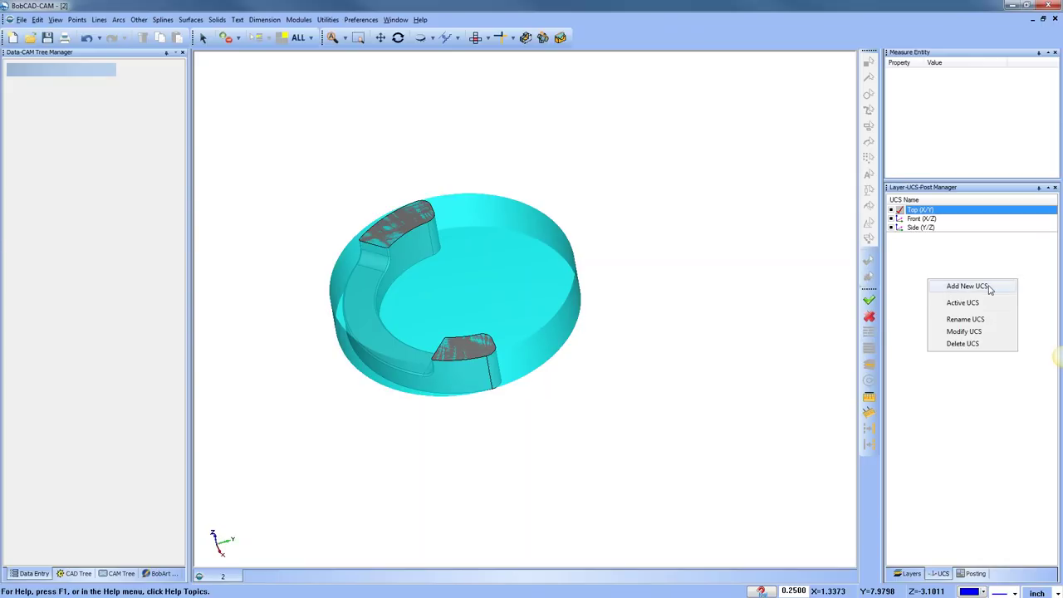
click(968, 286)
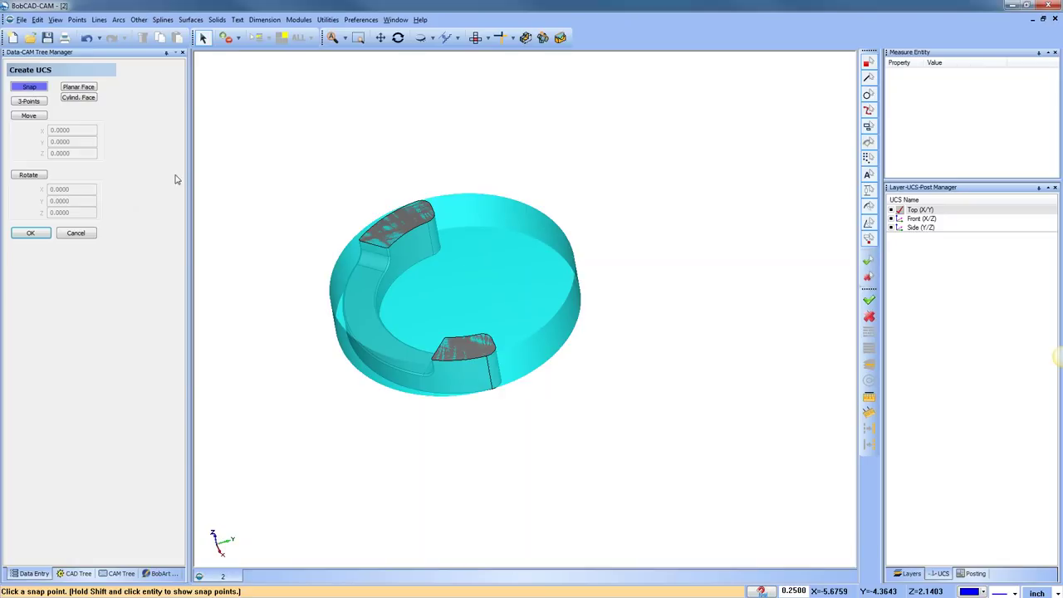
click(89, 100)
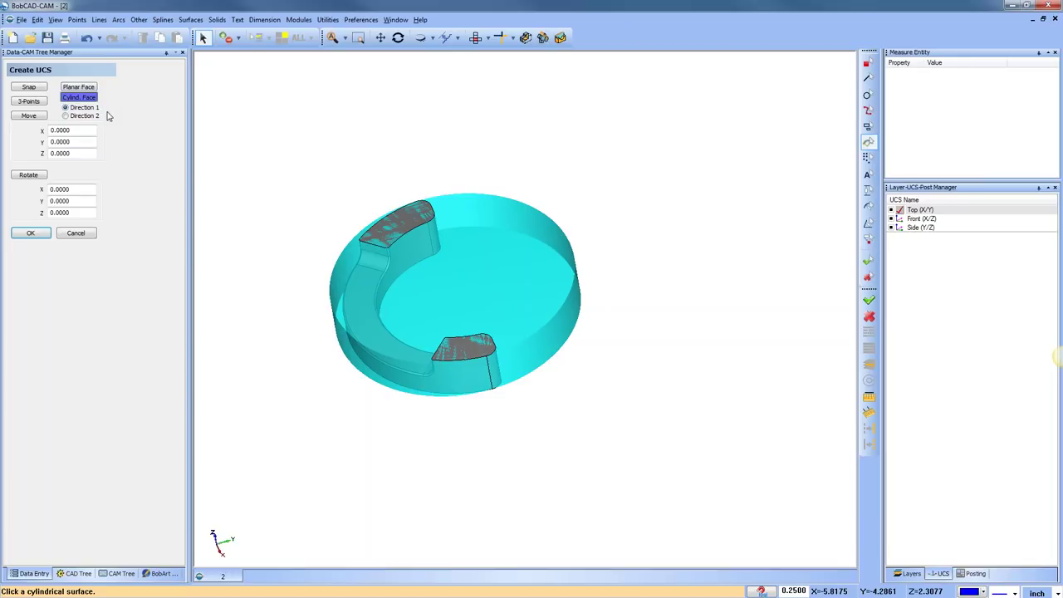
click(411, 246)
middle_drag(541, 396, 556, 374)
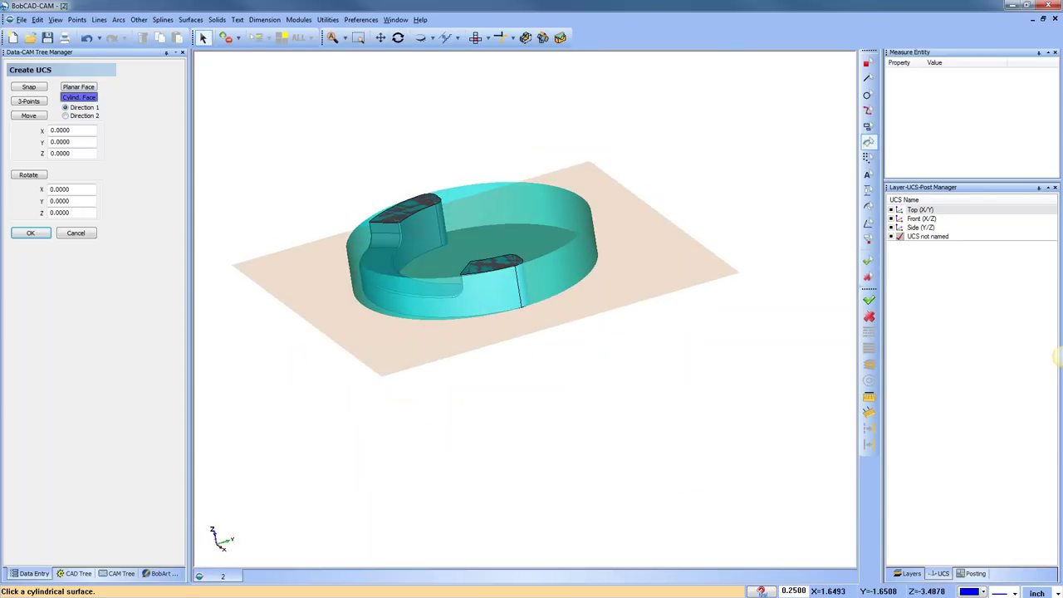
Turn on Show Gnomon in the part settings under Preferences
click(362, 20)
click(398, 55)
click(609, 230)
click(521, 420)
Pick the inner wall again with Direction 2 for a second UCS, then cancel and show the CAM Tree
middle_drag(612, 368, 1057, 357)
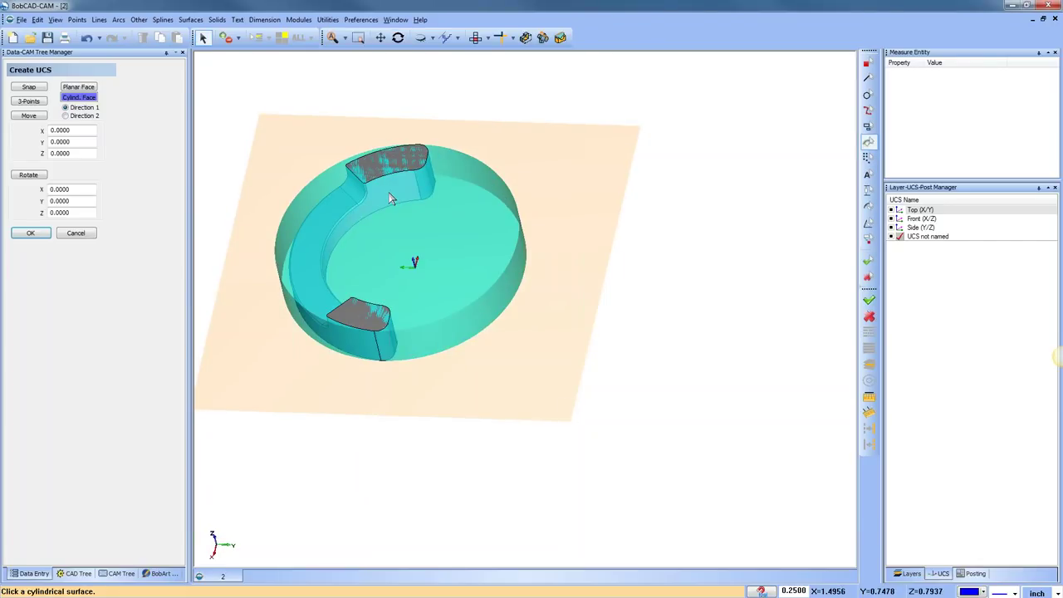
scroll(390, 197, up, 2)
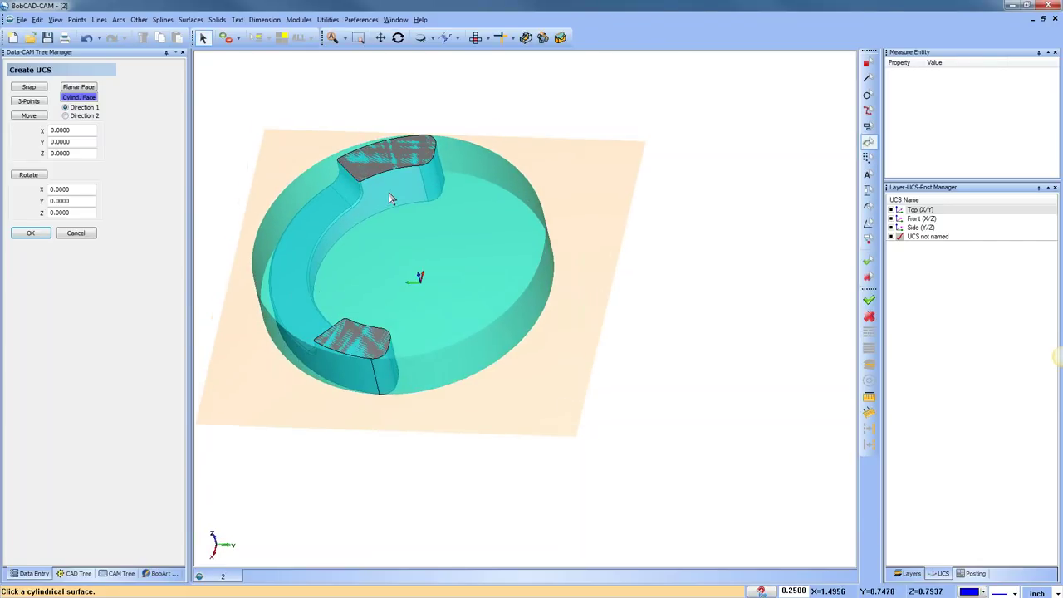
click(65, 116)
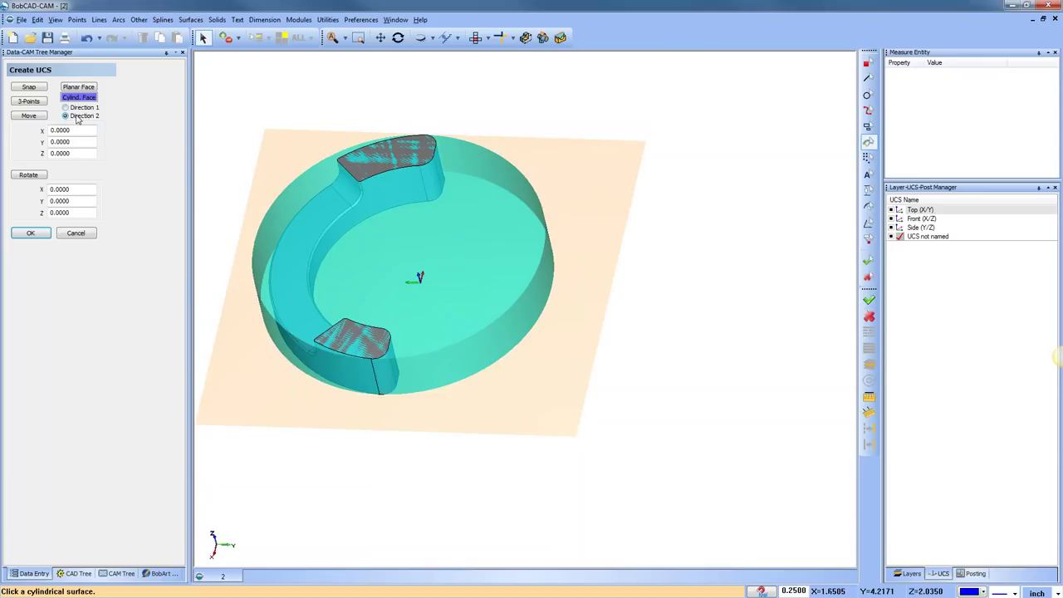
click(386, 200)
middle_drag(479, 365, 527, 362)
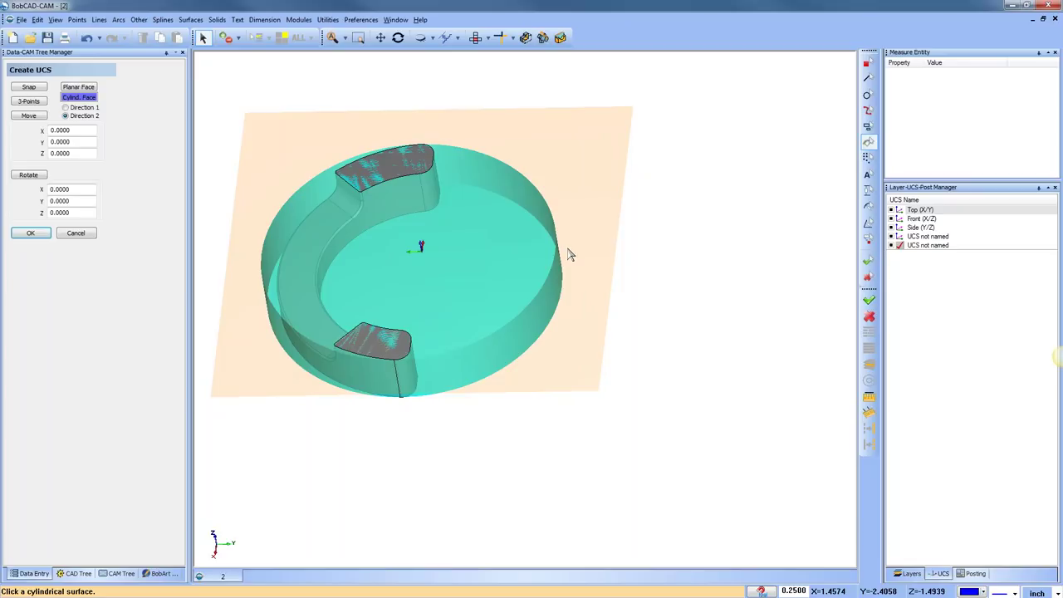
click(79, 233)
click(121, 573)
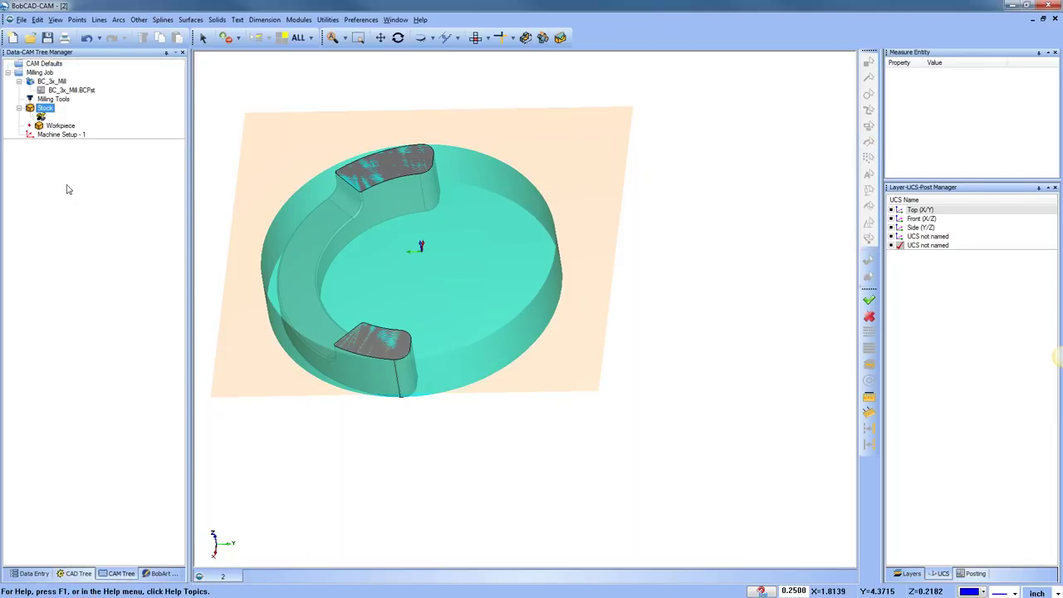
Launch the Stock Wizard, keep Z Axis extrusion, and switch the origin to Pick Origin
right_click(51, 115)
click(92, 120)
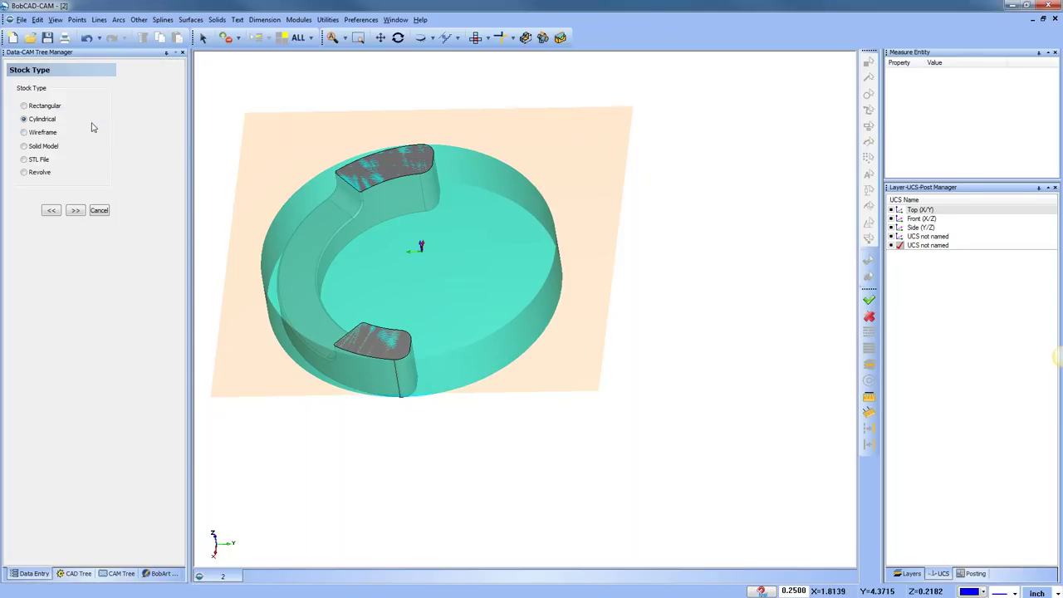
click(75, 211)
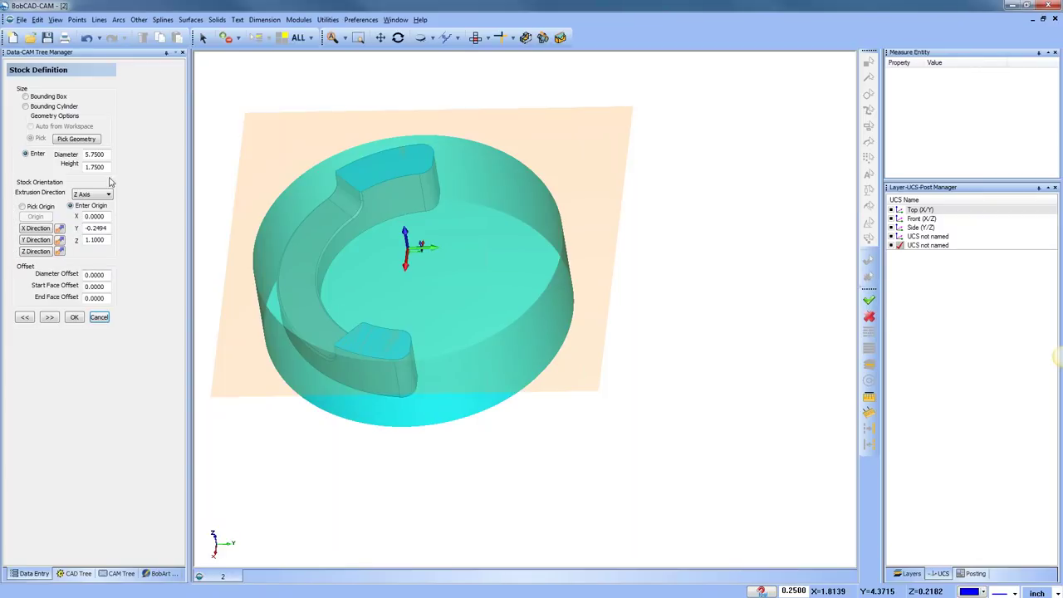
click(23, 207)
click(36, 217)
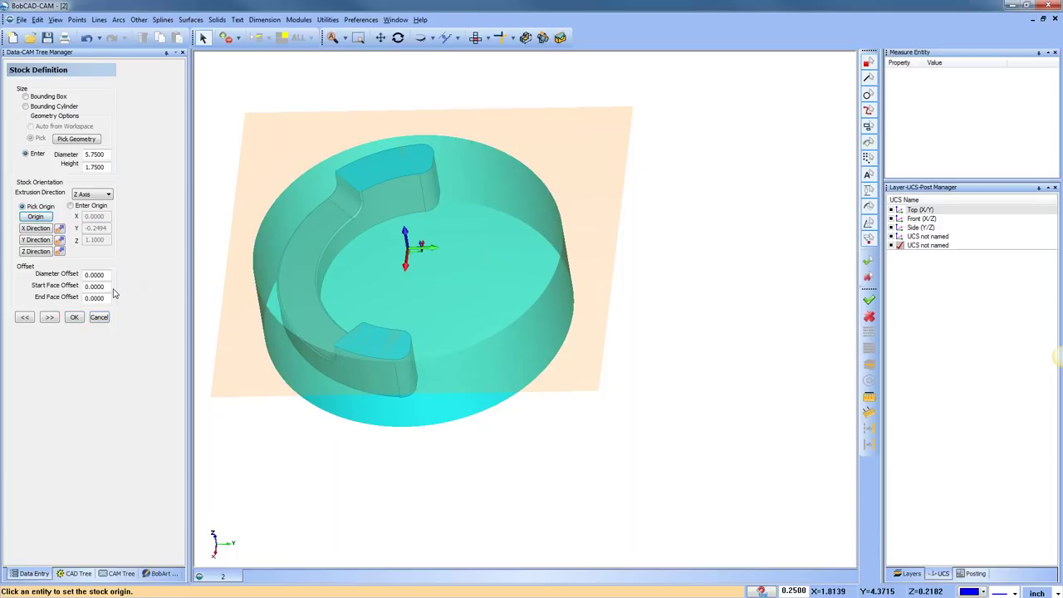
click(100, 198)
click(130, 183)
click(37, 217)
click(70, 206)
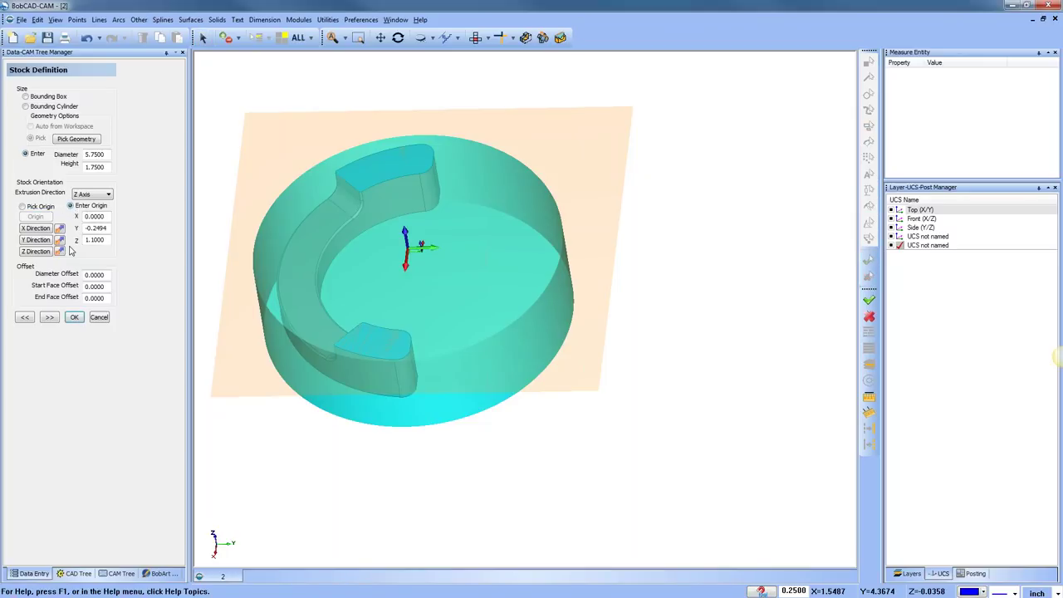
click(24, 207)
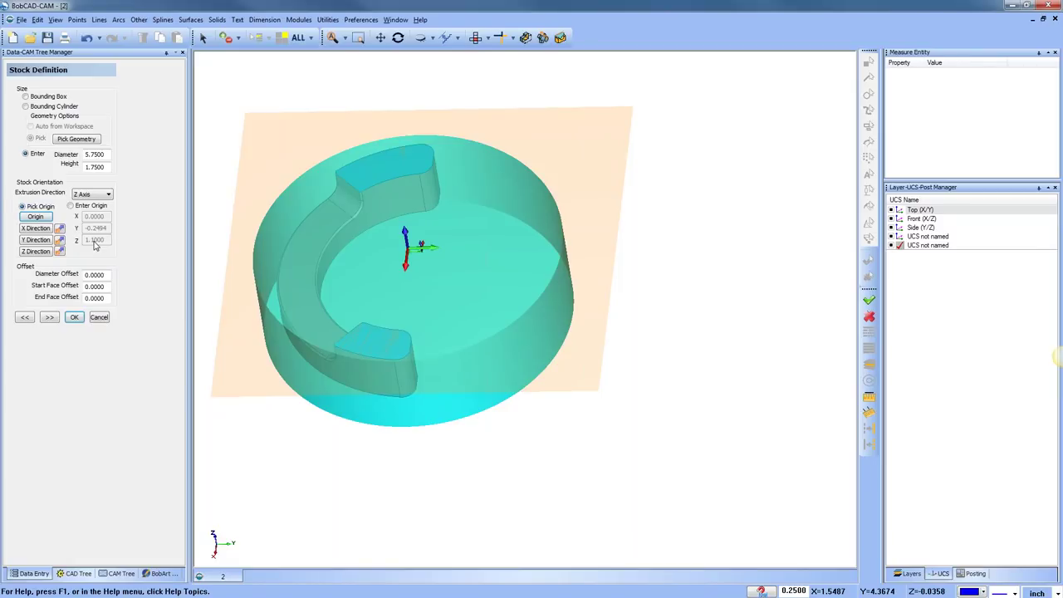
Take the stock's Z direction from the ring's inner wall, accept it, and activate Top (X/Y)
click(36, 251)
click(247, 137)
right_click(246, 138)
click(261, 138)
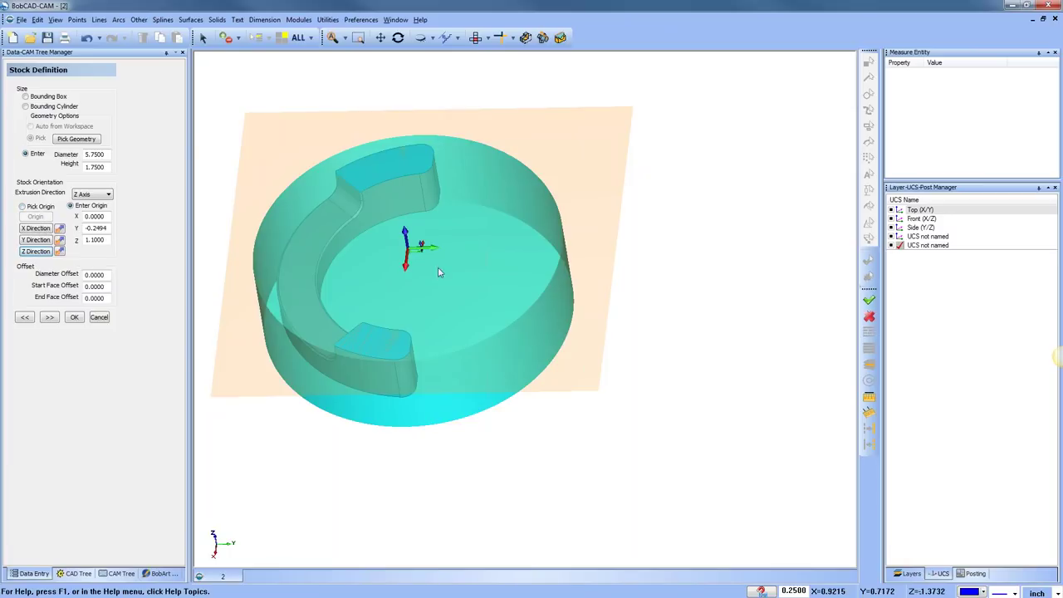
click(99, 317)
right_click(727, 213)
click(739, 227)
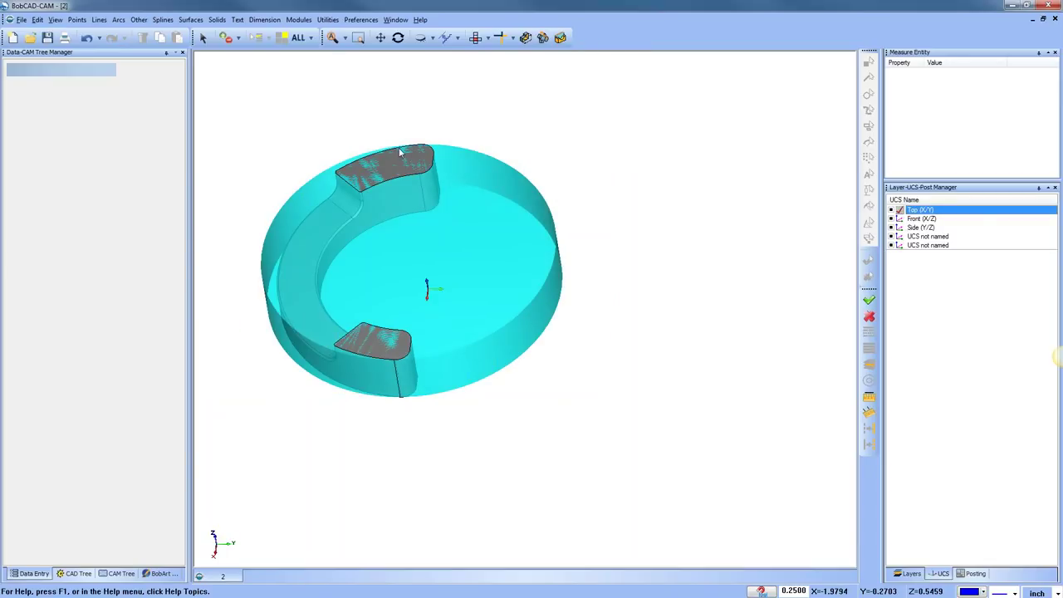
Blank the stock in the CAM Tree, select the ring solid, and open Utilities
click(116, 572)
right_click(47, 109)
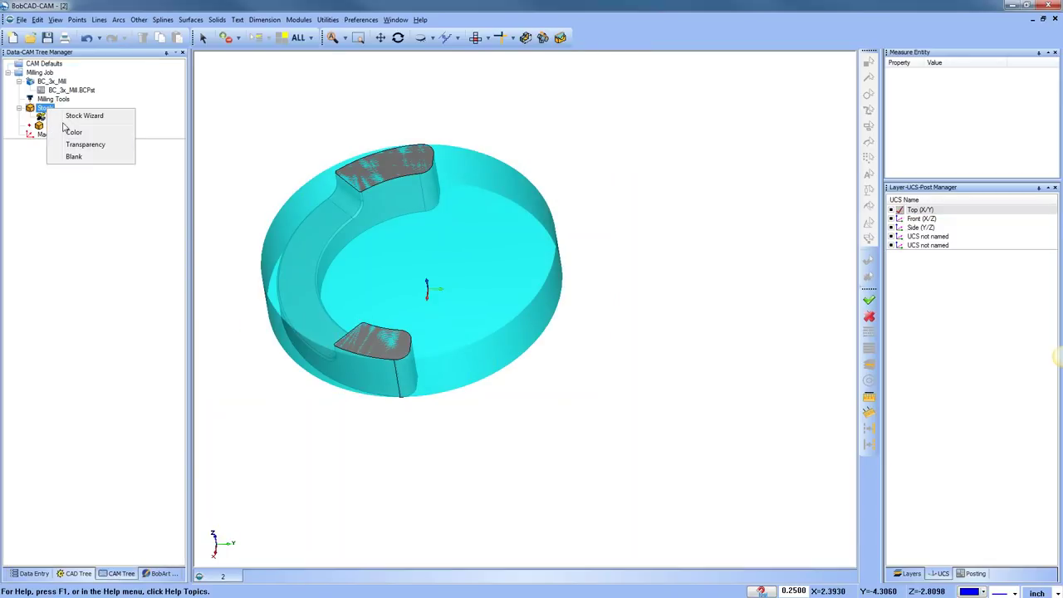
click(74, 156)
scroll(368, 233, down, 2)
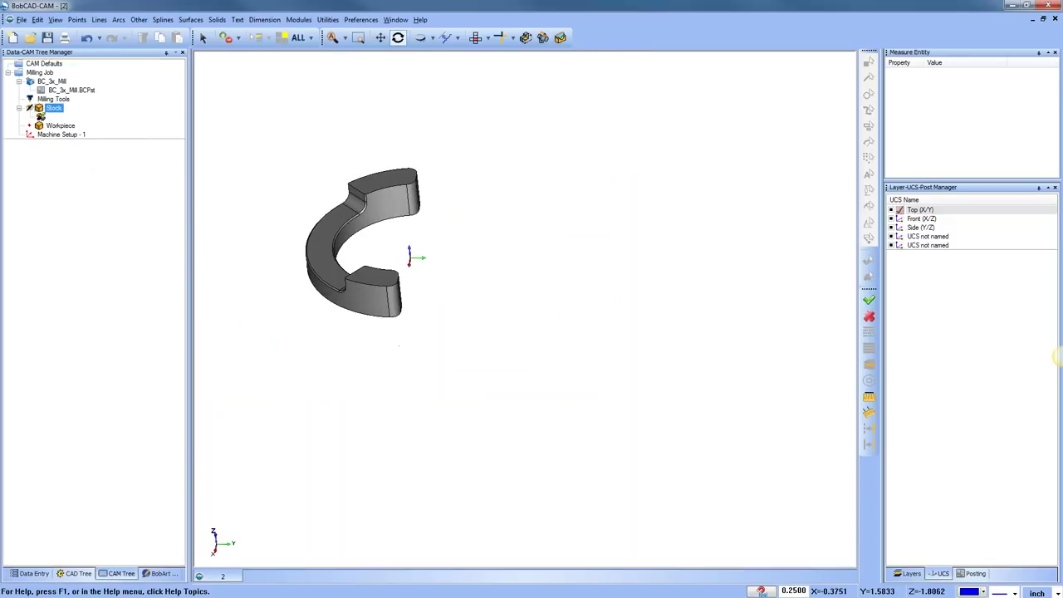
click(226, 37)
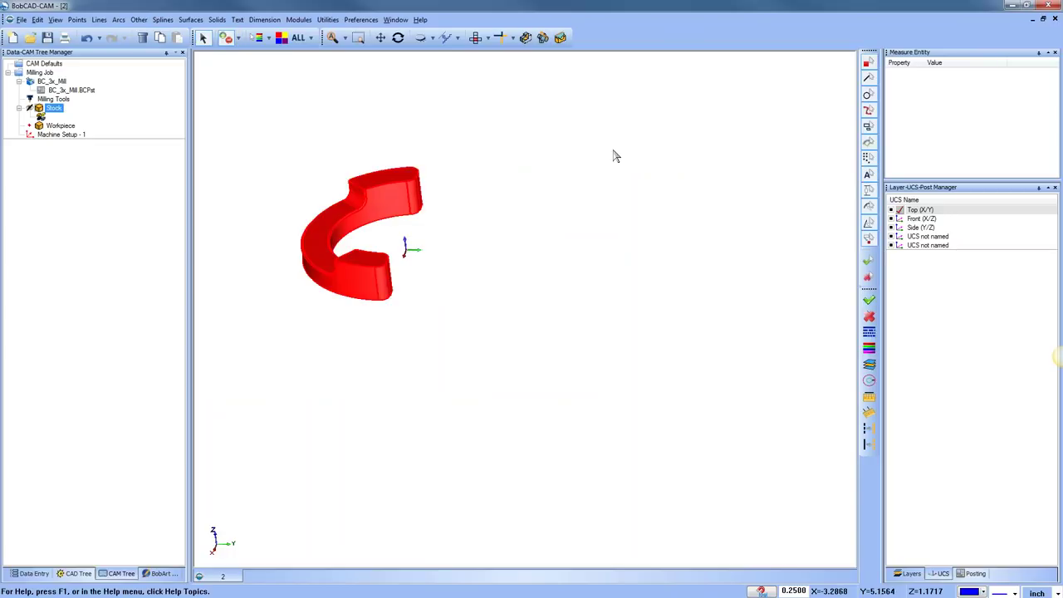
click(330, 21)
Rotate the ring solid 25 about X and 13.5 about Y, then apply
click(344, 44)
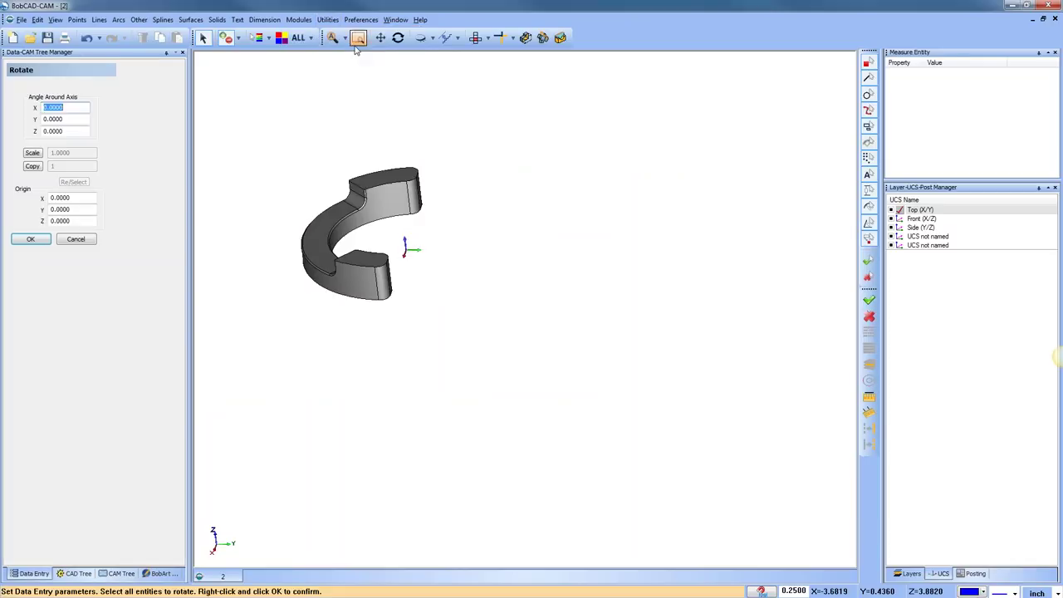
right_click(316, 137)
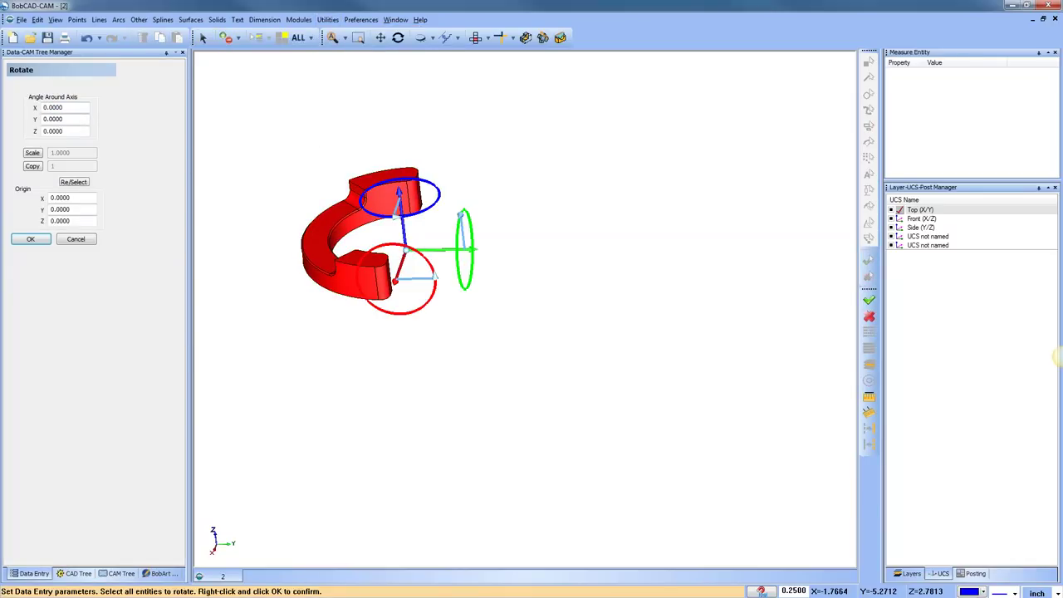
text(25)
key(Tab)
text(1)
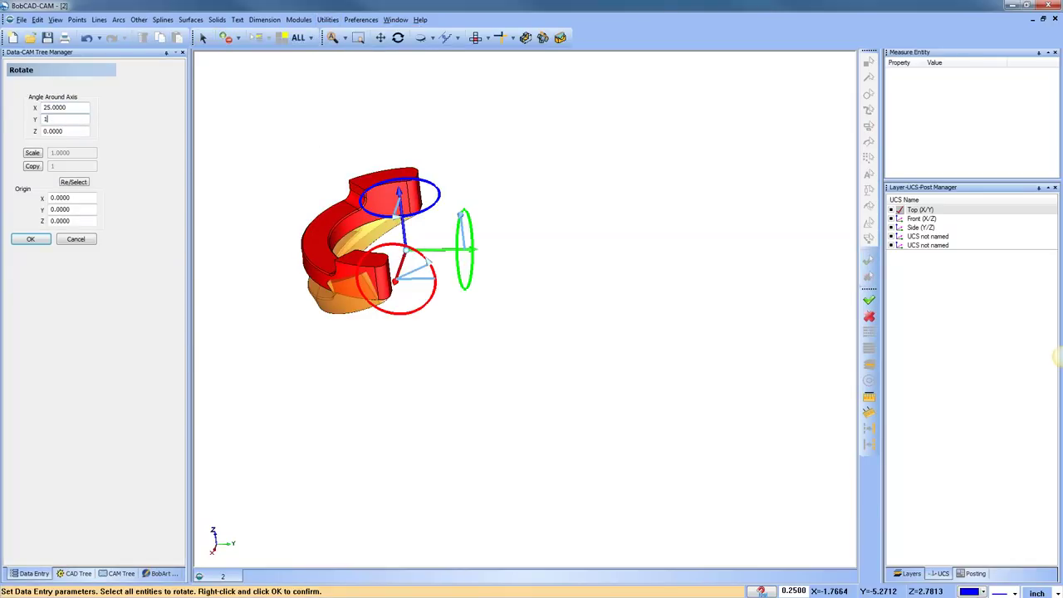
text(3.5)
key(Tab)
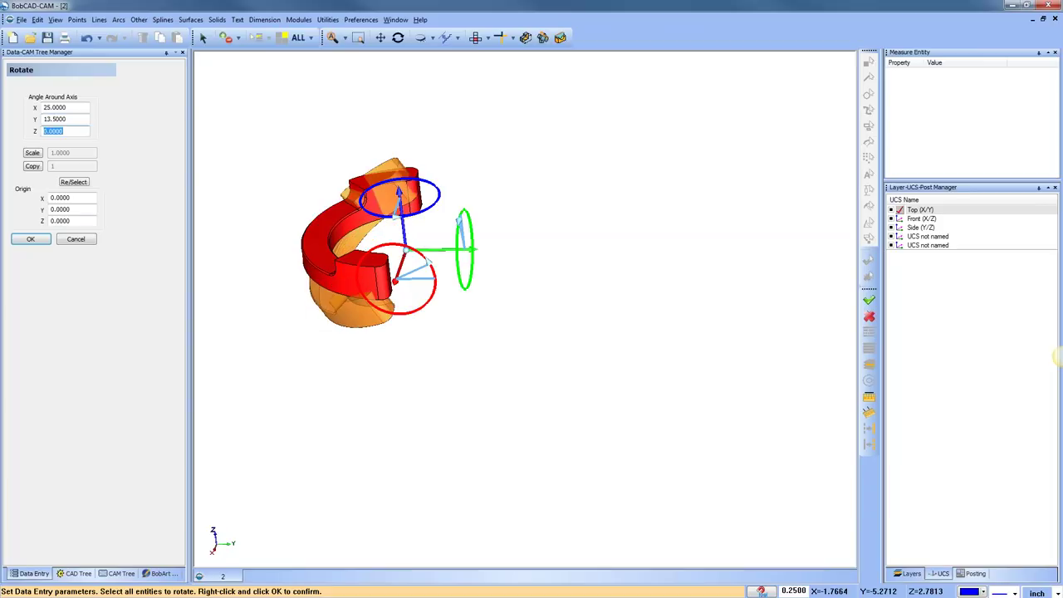
click(30, 239)
click(75, 239)
Orbit the ring block from a standard view, then open the UCS list options
middle_drag(360, 276, 464, 249)
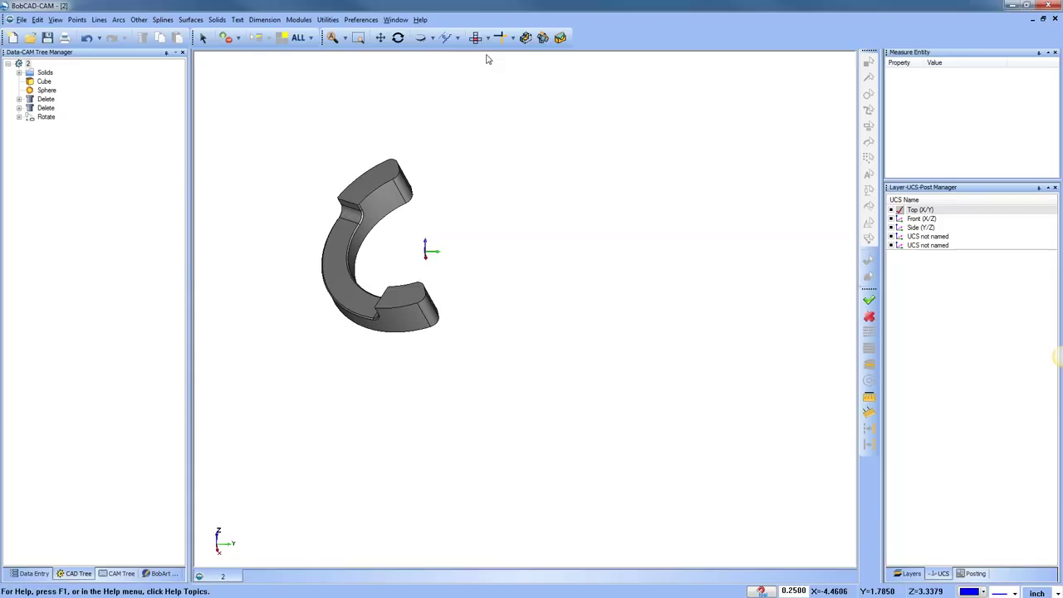
click(475, 37)
middle_drag(546, 316, 484, 278)
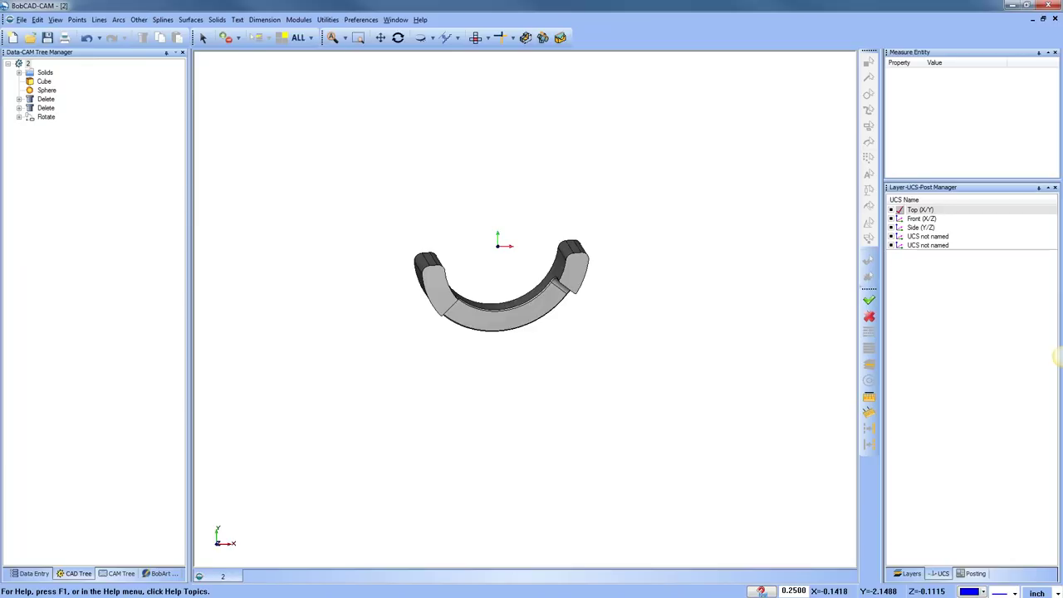
middle_drag(539, 396, 475, 372)
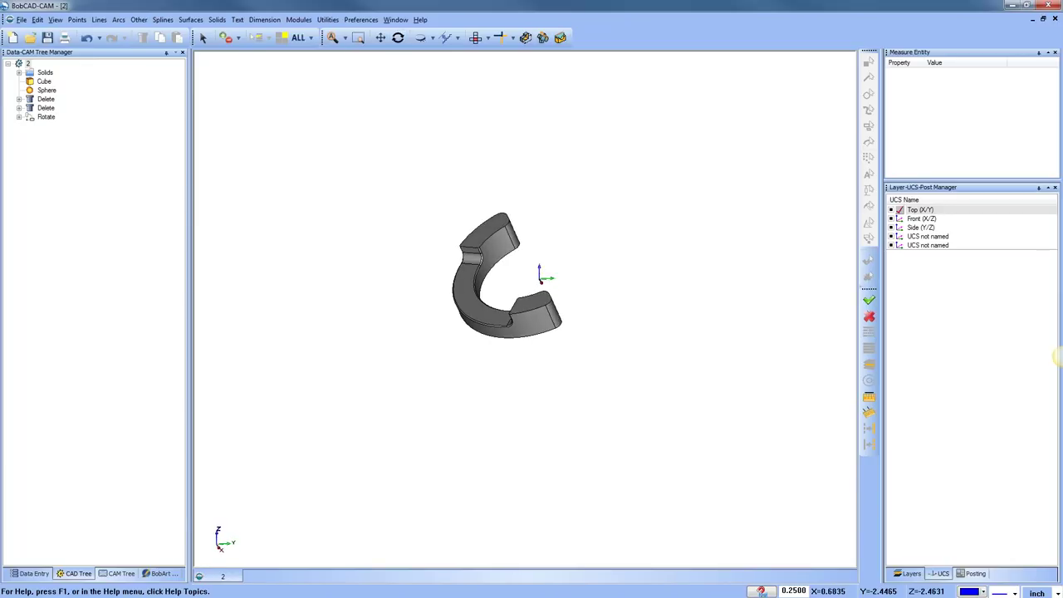
right_click(927, 272)
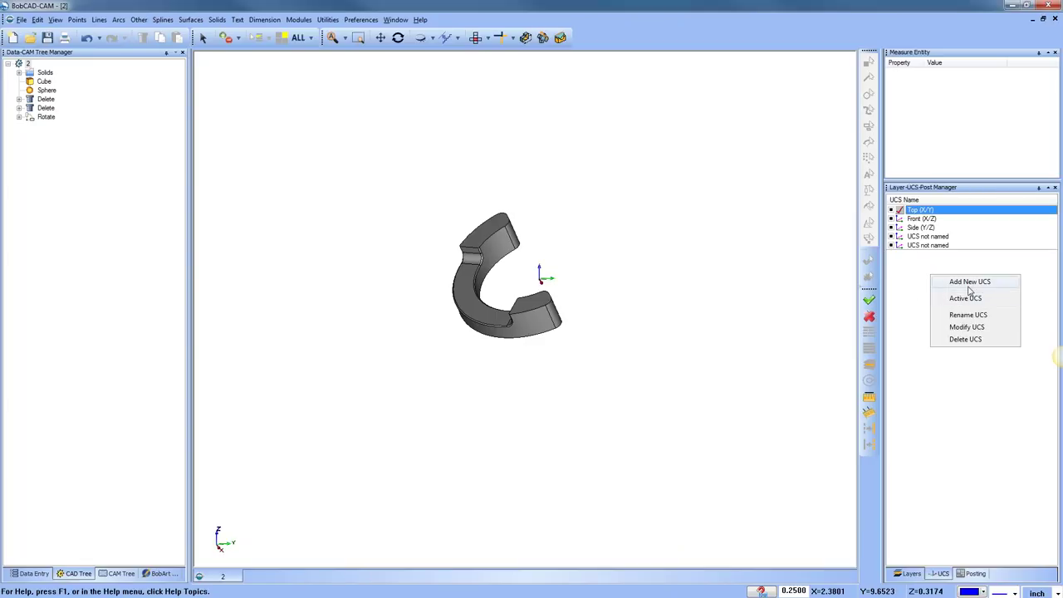
Add unnamed UCSs from the ring's inner curved face using Cylind. Face, then cancel
click(969, 283)
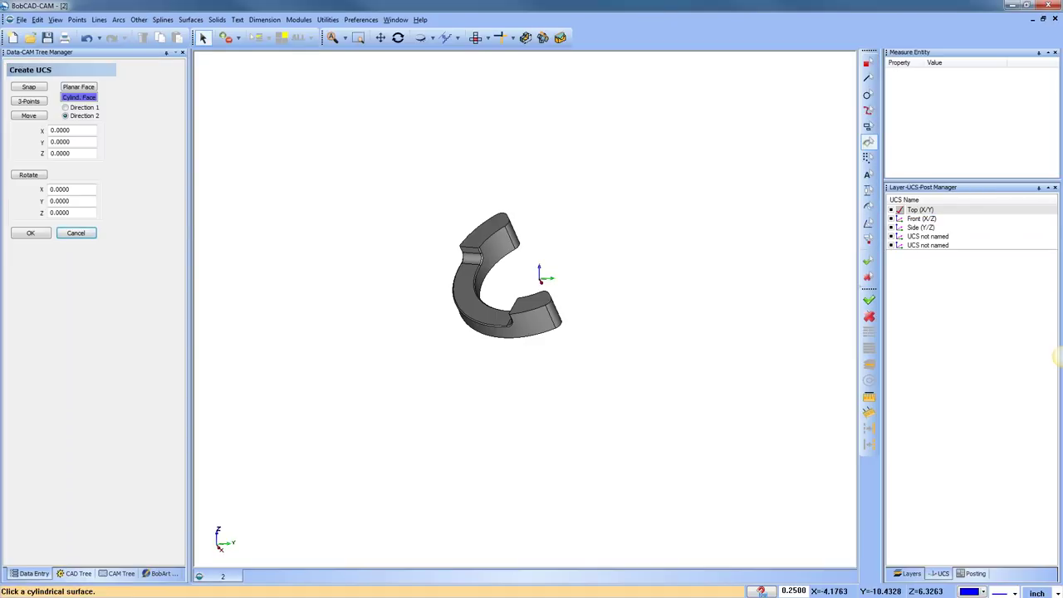
click(514, 254)
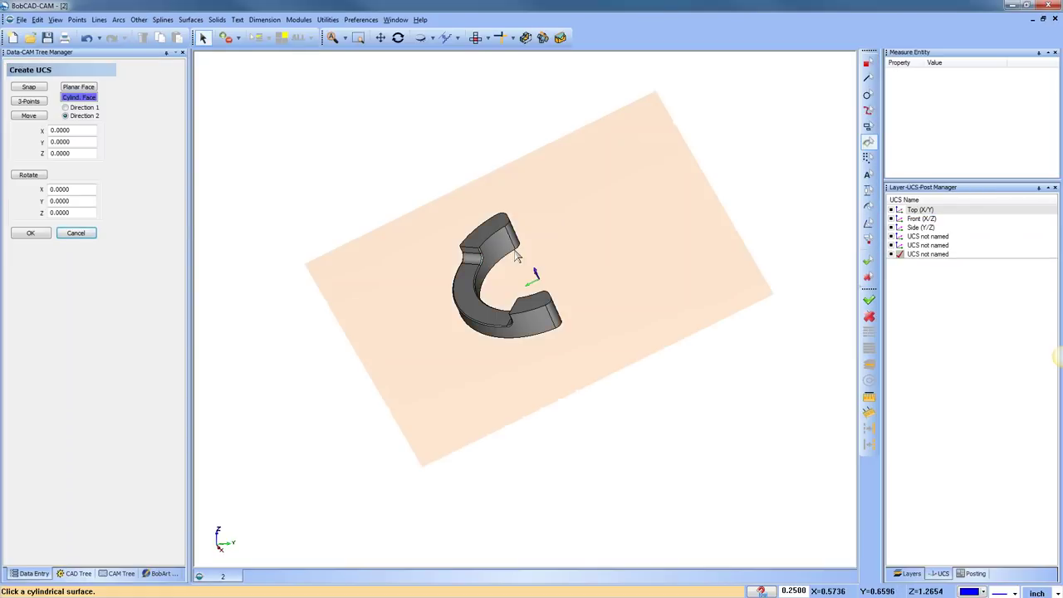
middle_drag(624, 319, 689, 224)
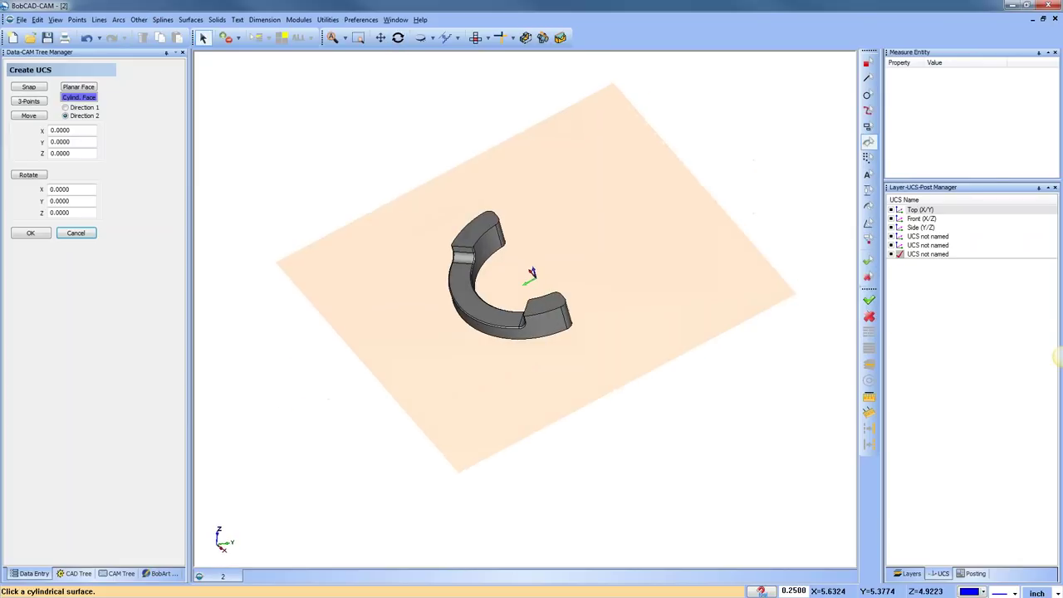
click(489, 249)
middle_drag(531, 292, 532, 289)
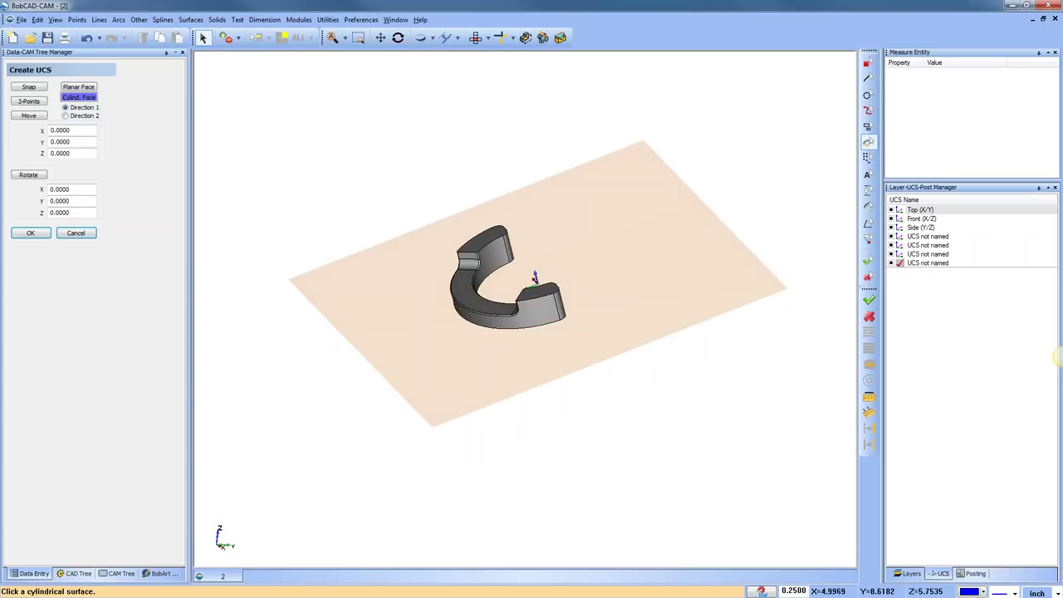
click(498, 262)
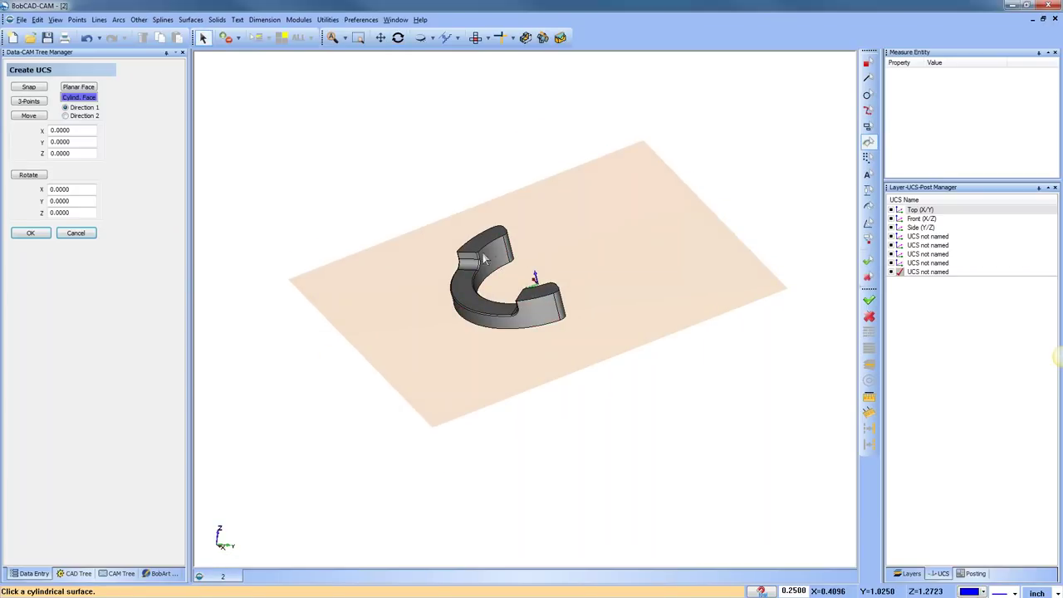
click(65, 115)
click(490, 264)
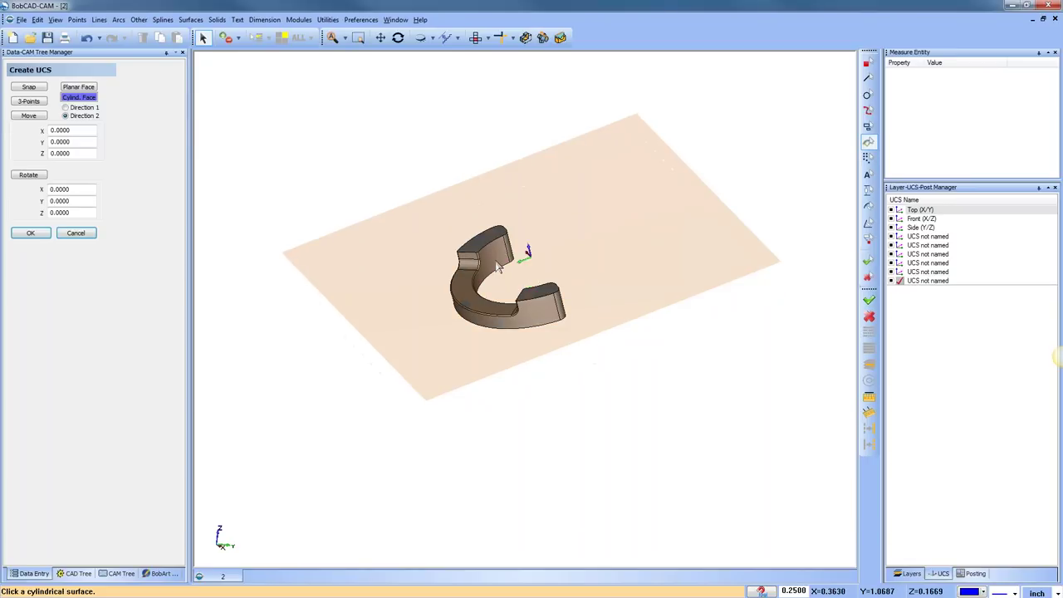
middle_drag(579, 334, 580, 187)
right_click(578, 186)
click(594, 169)
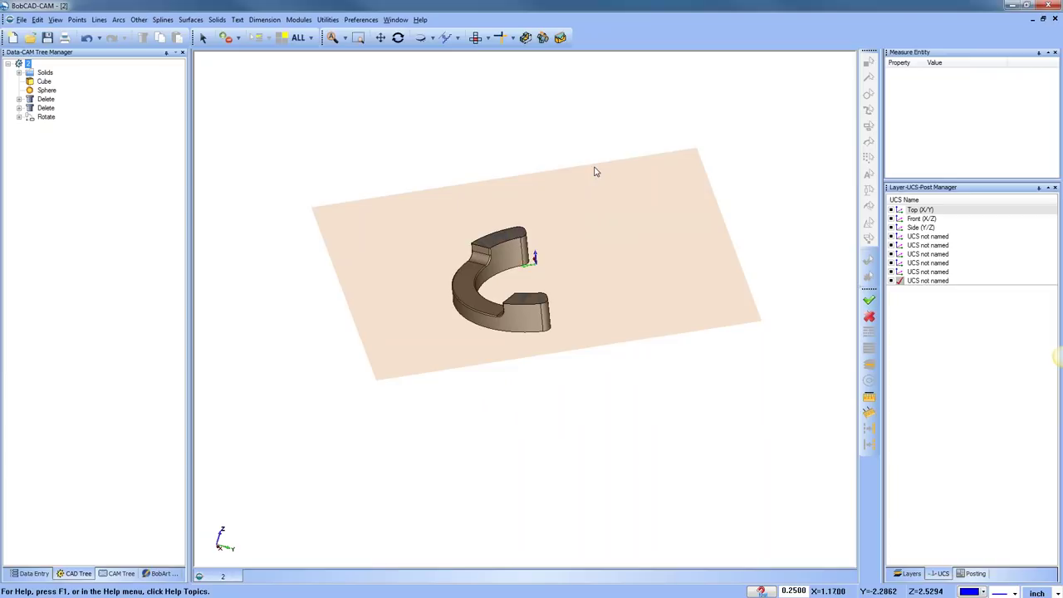
Cancel a point entry, make Top (X/Y) active, and show the CAM Tree
click(76, 19)
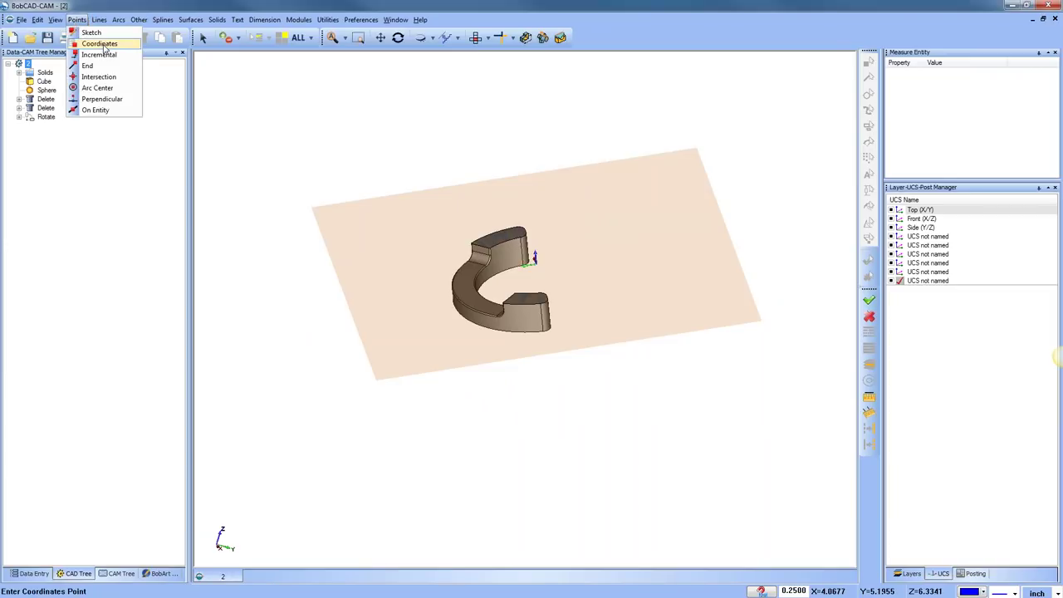
click(87, 40)
click(75, 233)
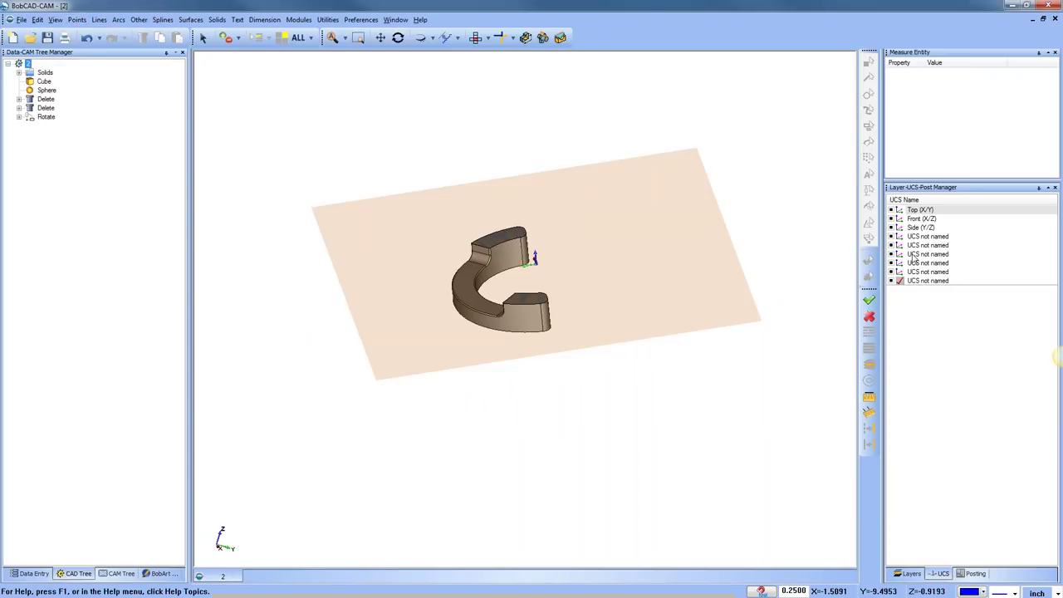
click(899, 210)
middle_drag(681, 310, 526, 237)
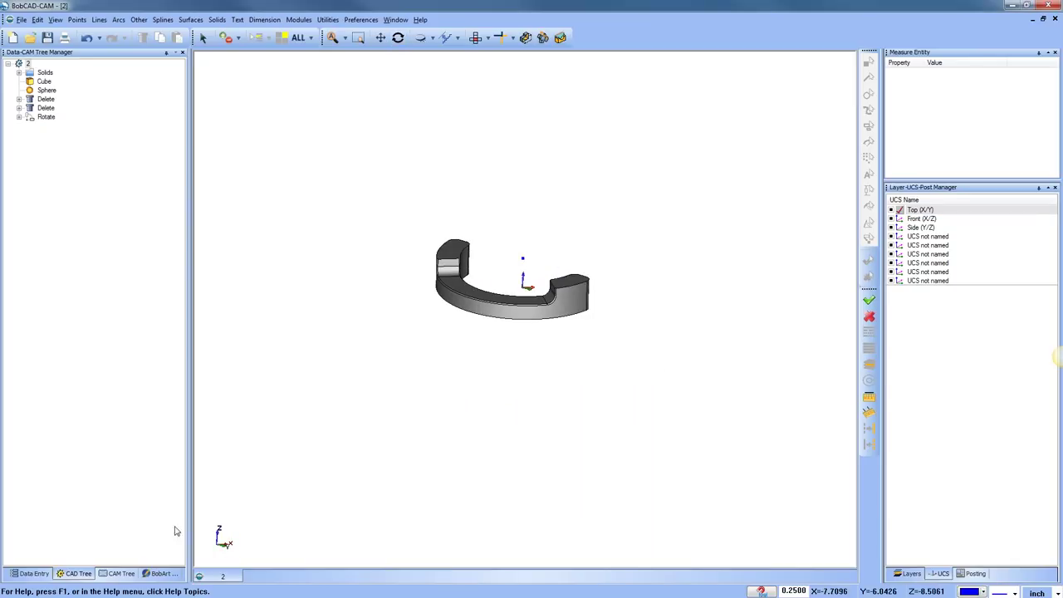
click(117, 573)
Size the stock as a bounding cylinder, Auto from Workspace, 3.9370 across and high
right_click(57, 112)
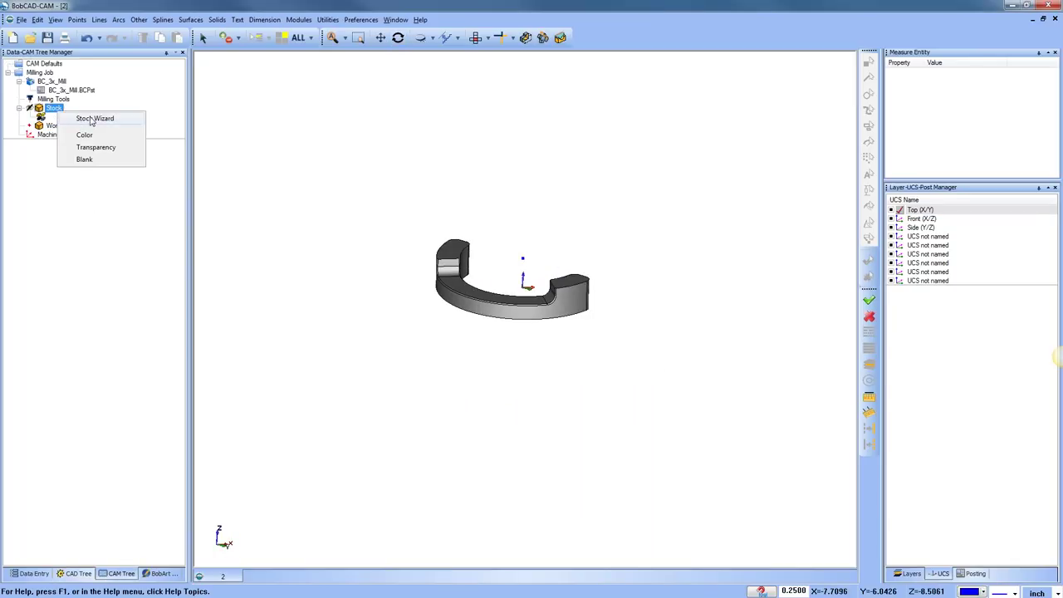
click(91, 118)
middle_drag(397, 341, 388, 395)
click(74, 211)
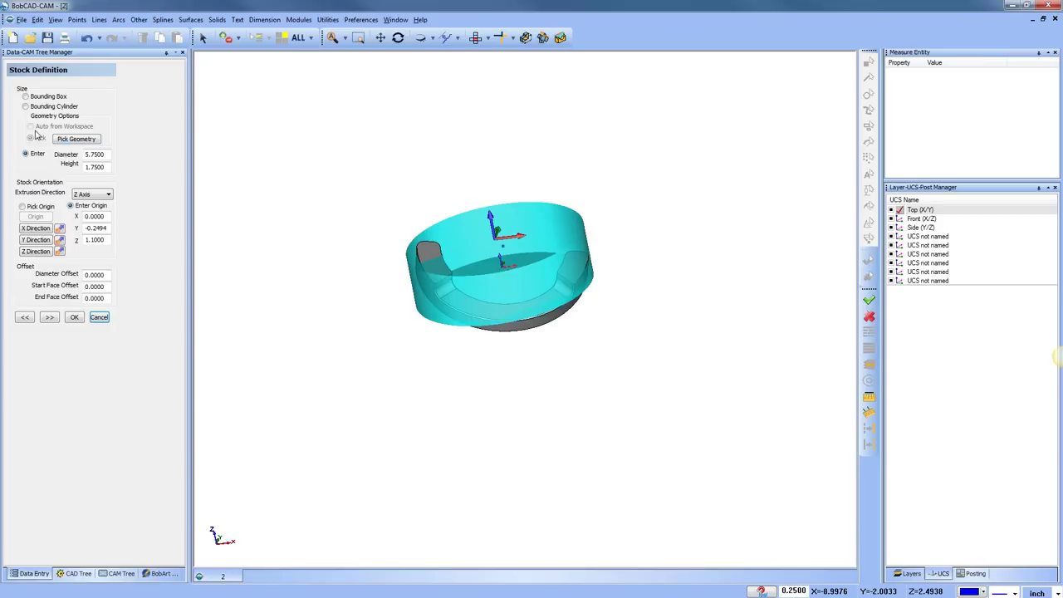
click(26, 107)
click(30, 127)
middle_drag(484, 308, 531, 307)
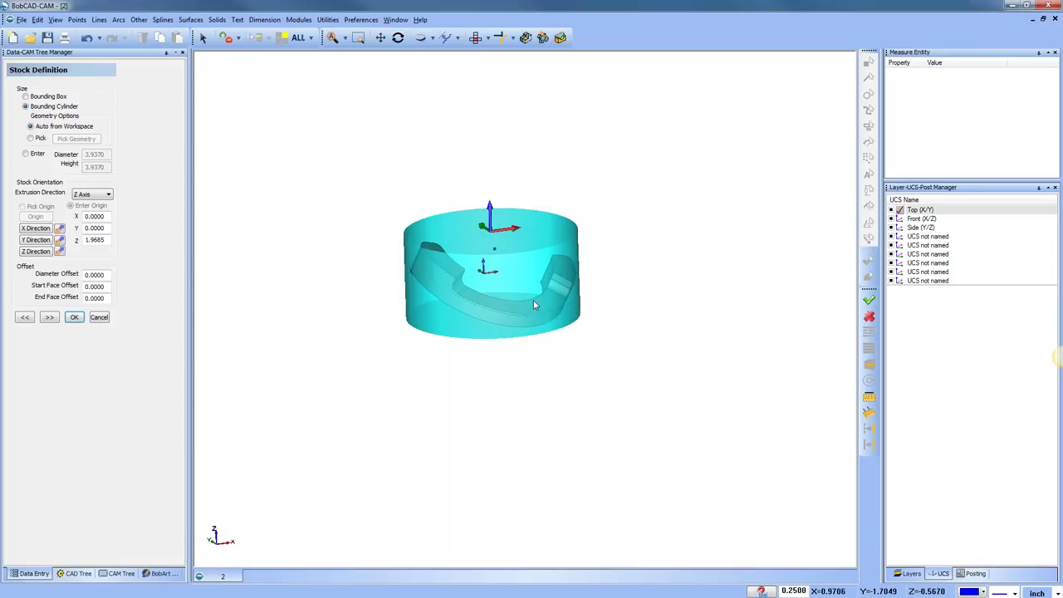
mouse_move(551, 325)
middle_down()
mouse_move(669, 322)
mouse_move(518, 320)
mouse_move(536, 335)
middle_up()
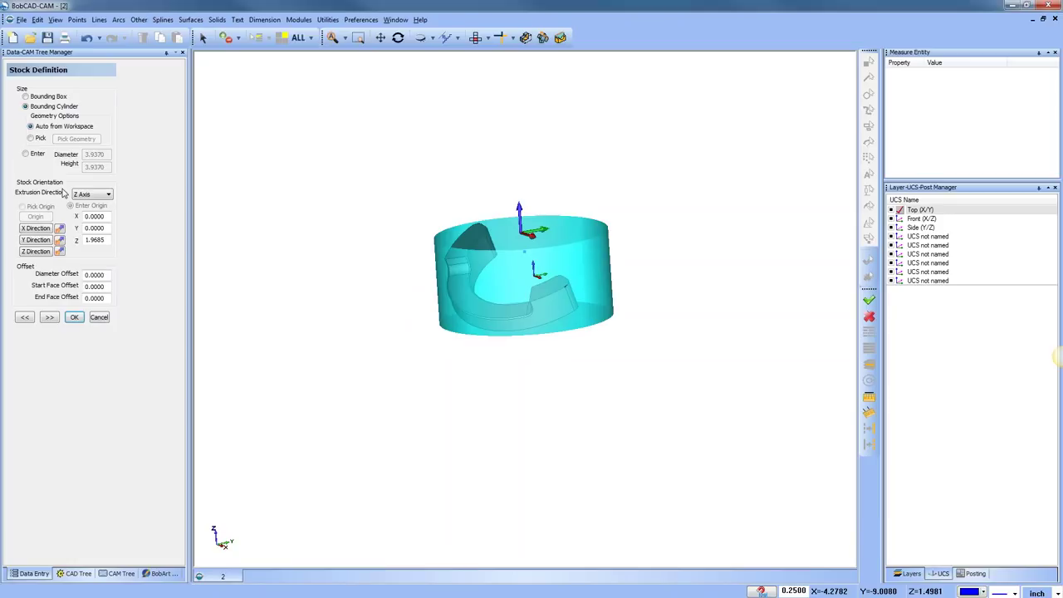
Set the stock's Z direction from a part face and view it upright
click(37, 253)
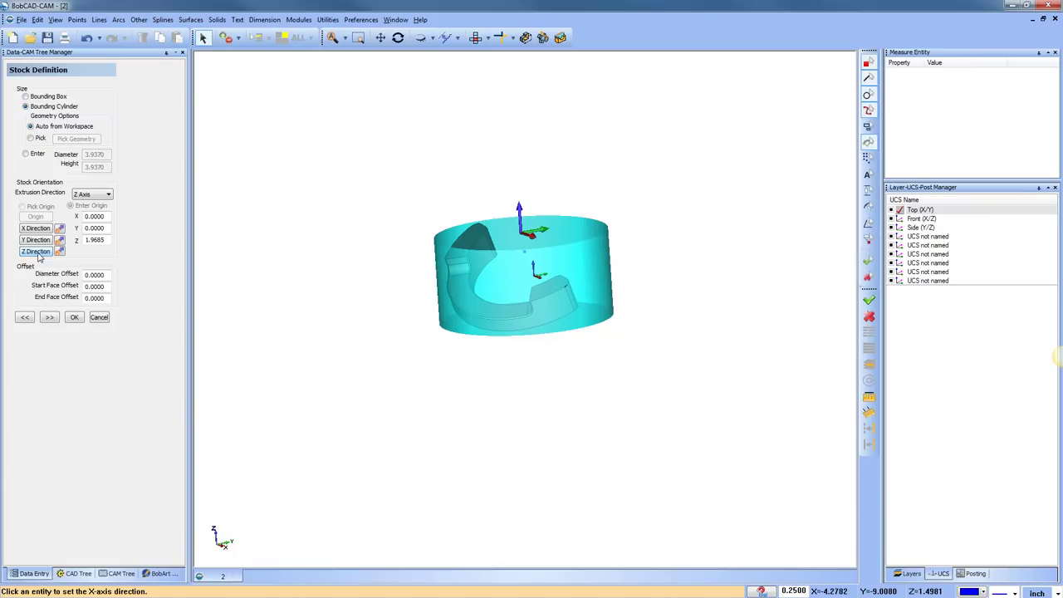
click(491, 247)
middle_drag(503, 357, 494, 400)
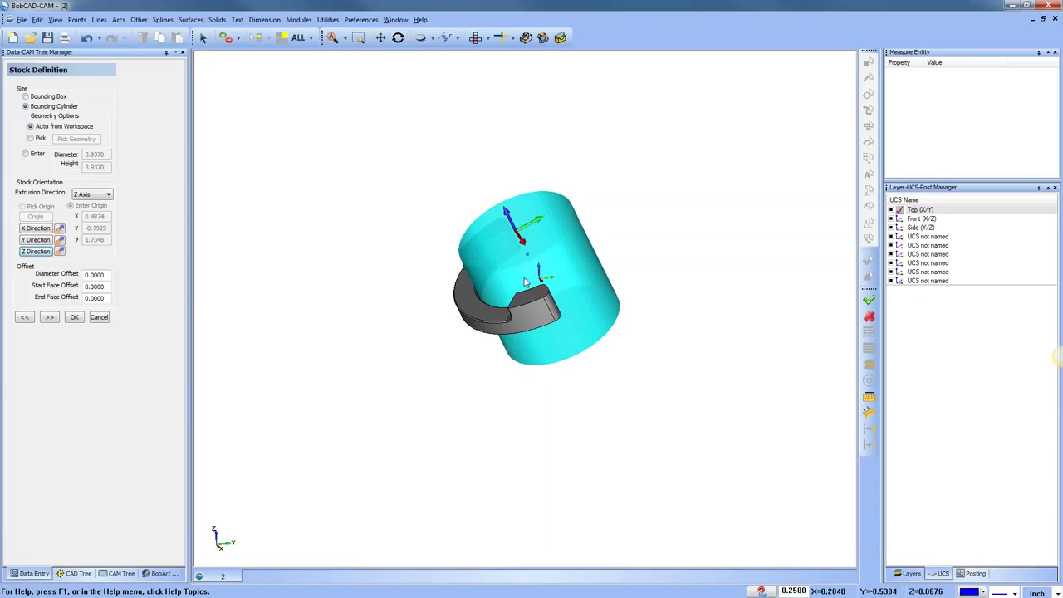
middle_drag(466, 335, 490, 349)
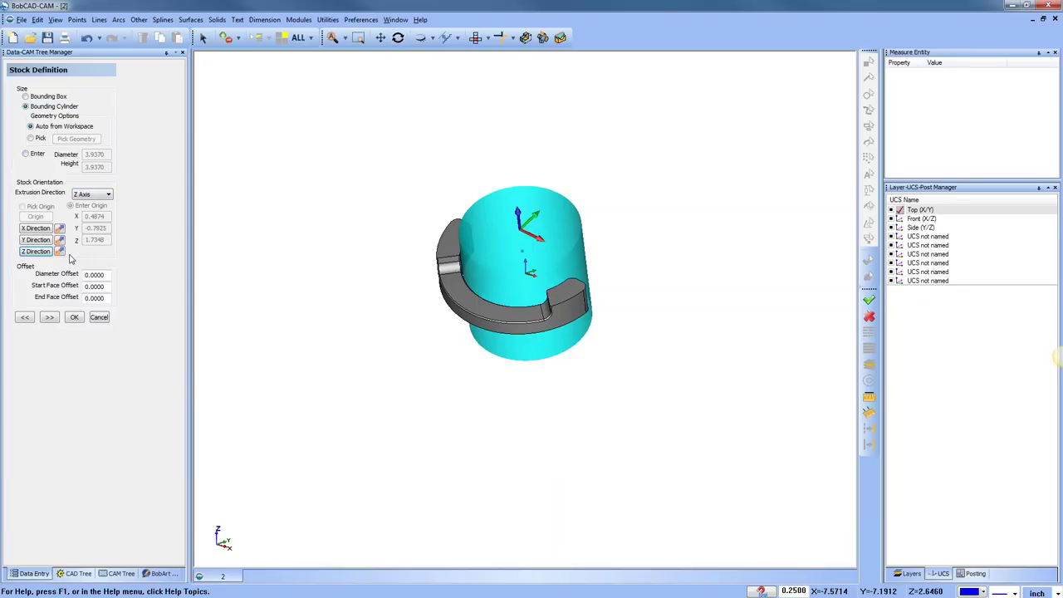
Refit the cylinder to the picked ring solid, 5.4749 diameter by 1.0000 high, and advance
click(30, 137)
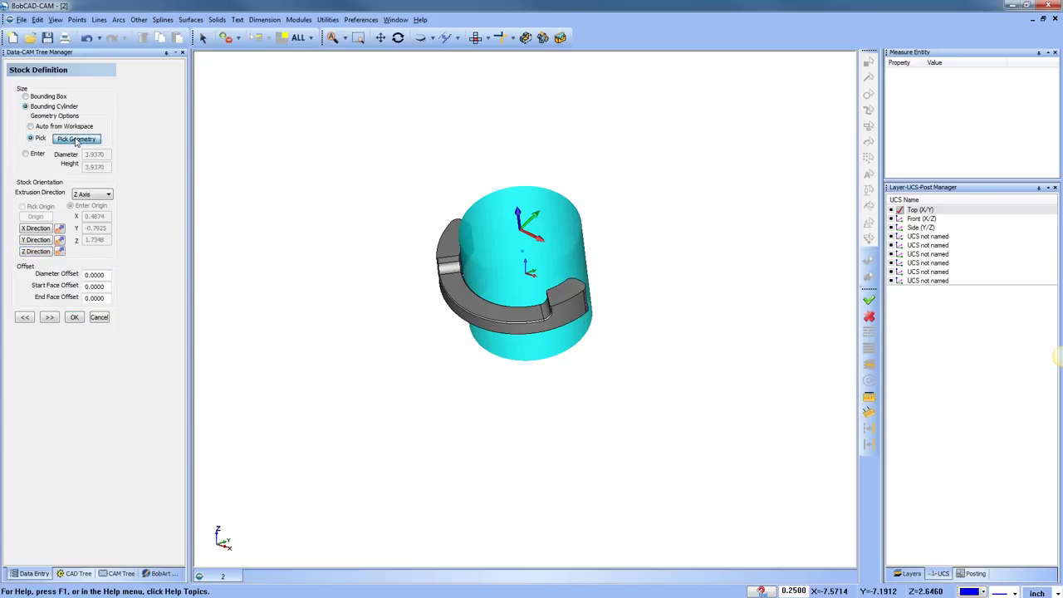
click(76, 139)
click(569, 317)
right_click(612, 374)
middle_drag(600, 372, 540, 367)
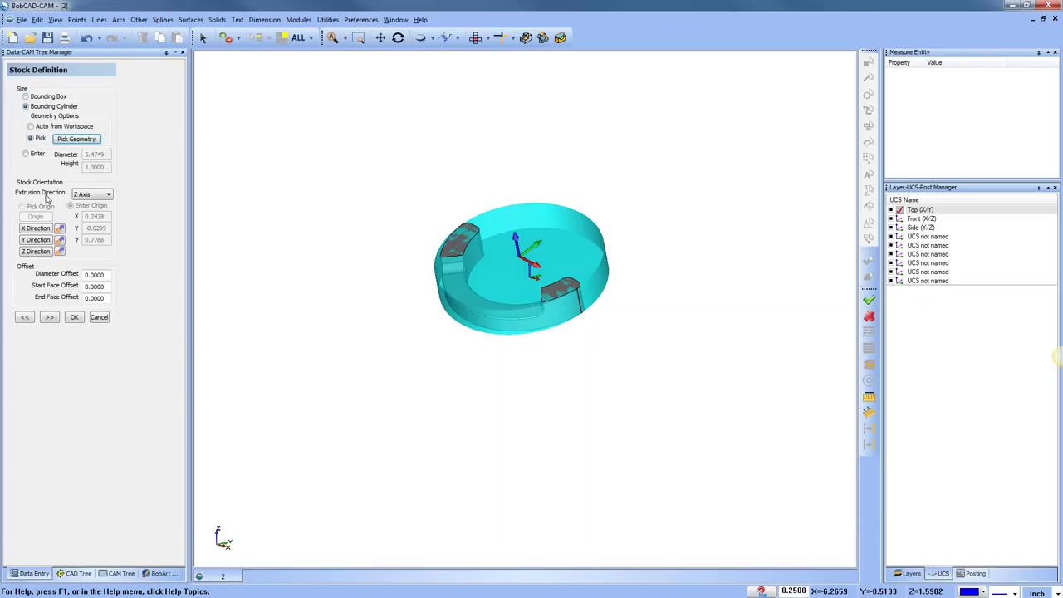
click(50, 318)
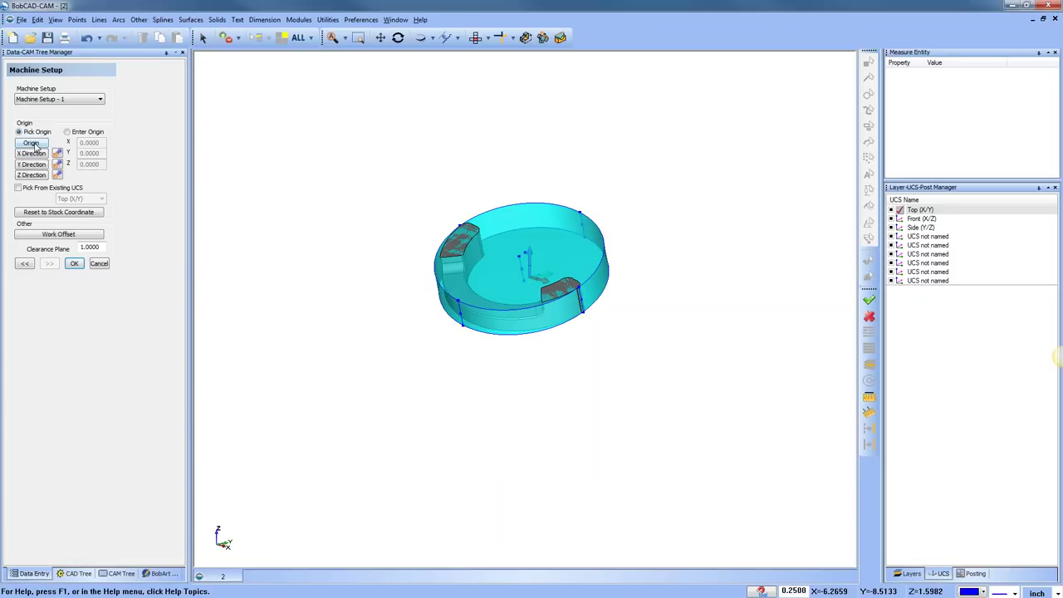
Use an unnamed existing UCS as the origin, confirm, and select Machine Setup - 1
click(19, 188)
click(83, 199)
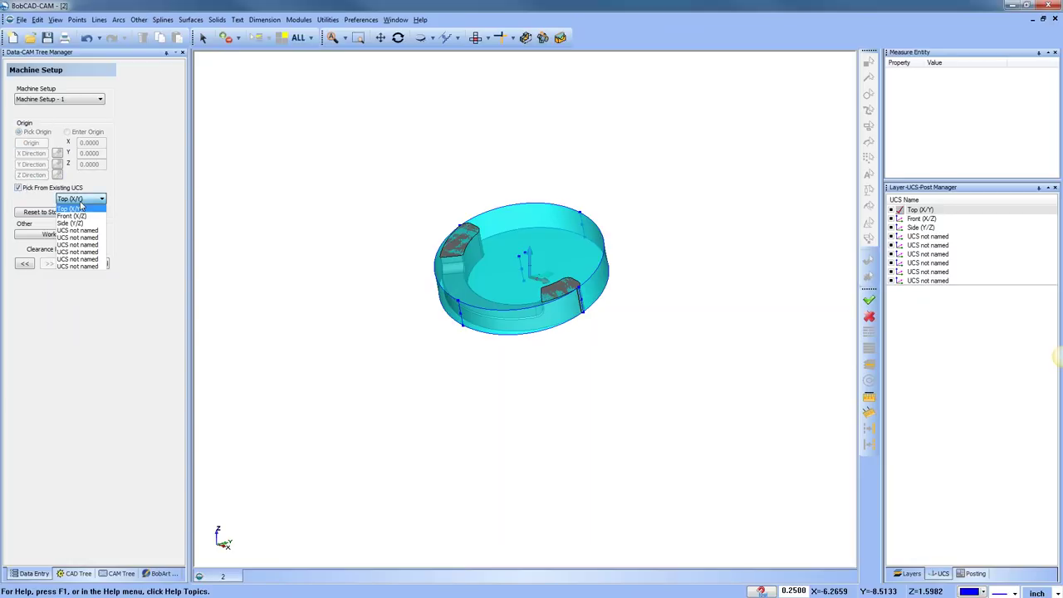
click(92, 267)
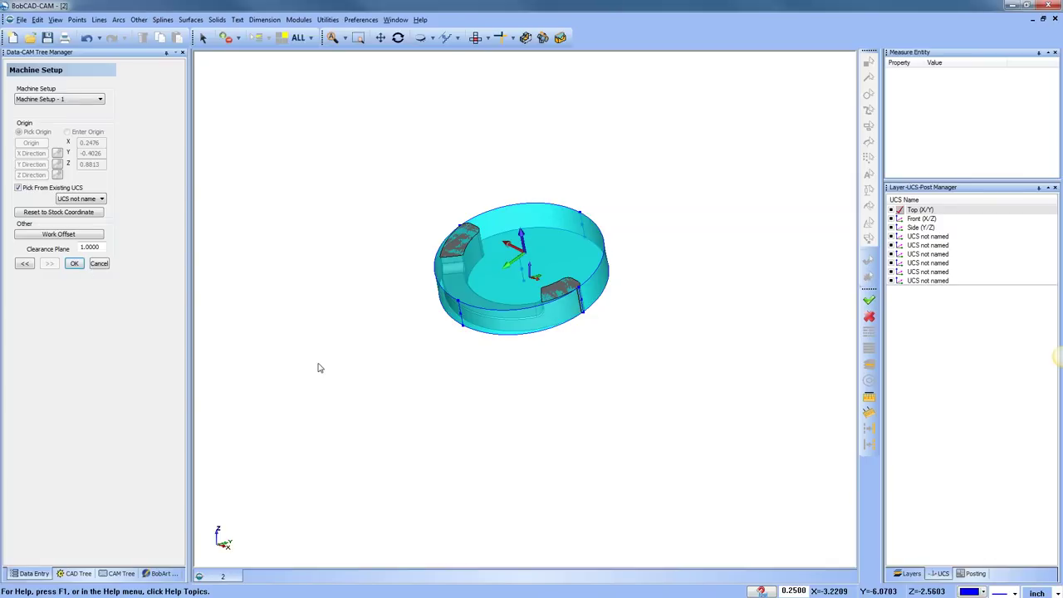
click(75, 264)
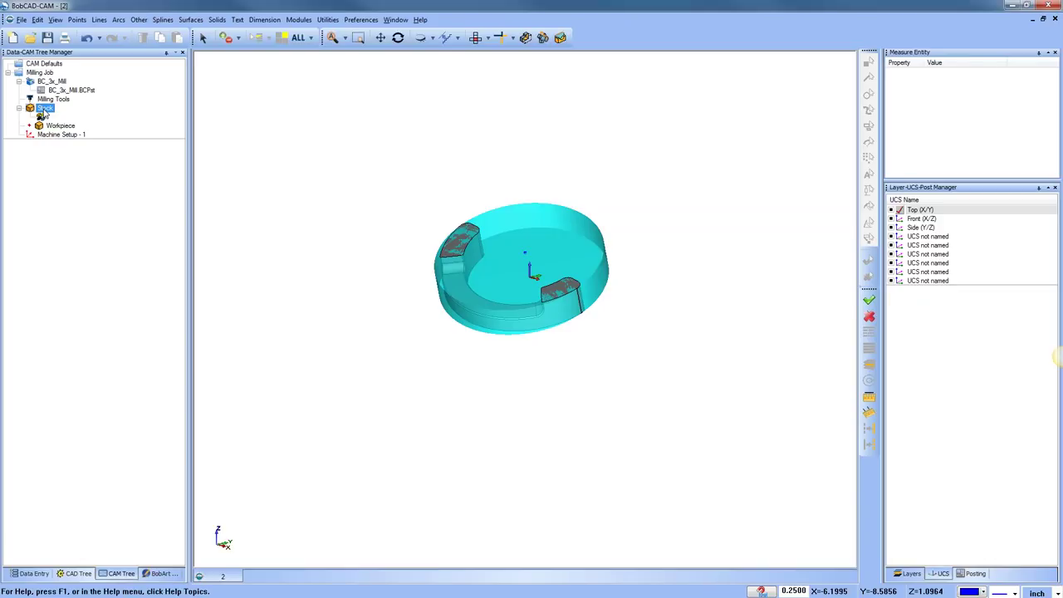
click(60, 134)
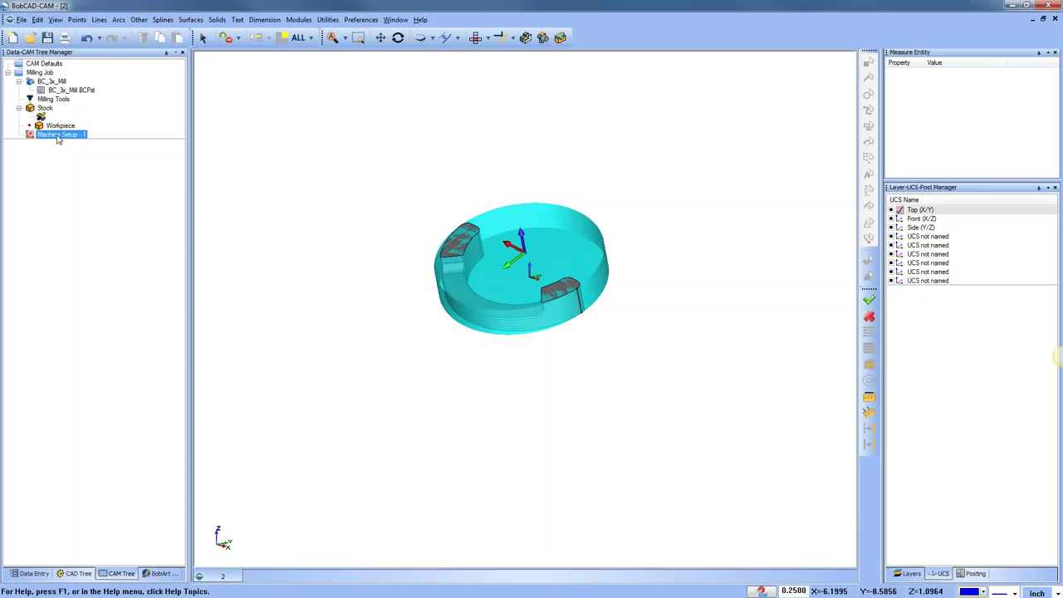
Reopen the ring block's Stock Wizard and advance to the 5.4749 × 1.0 bounding-cylinder size page
drag(58, 139, 47, 111)
right_click(48, 111)
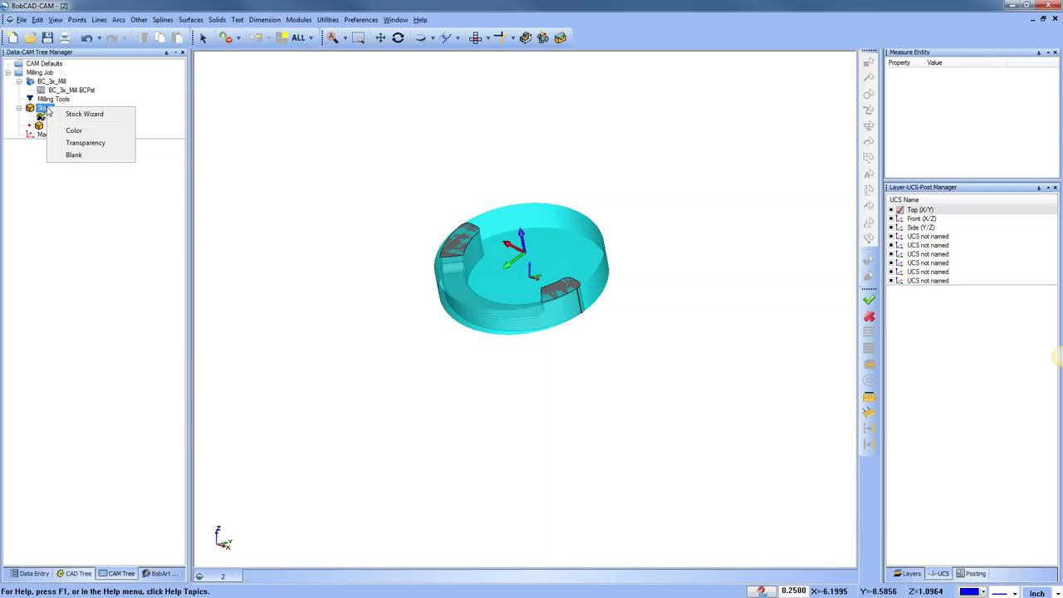
click(105, 115)
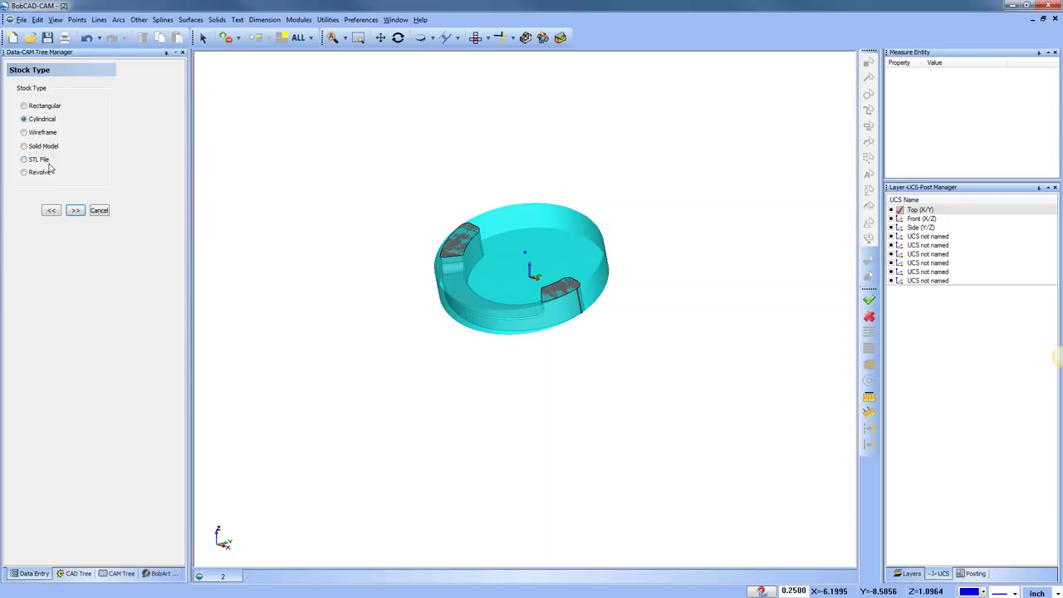
click(75, 210)
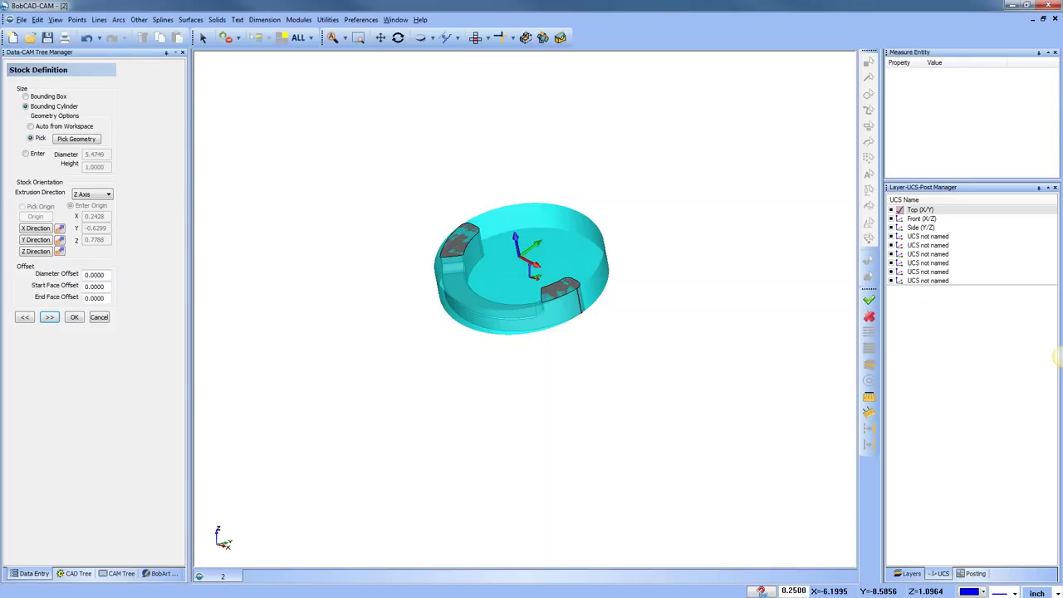
Accept the cylindrical stock and delete the ring block's milling job
click(99, 319)
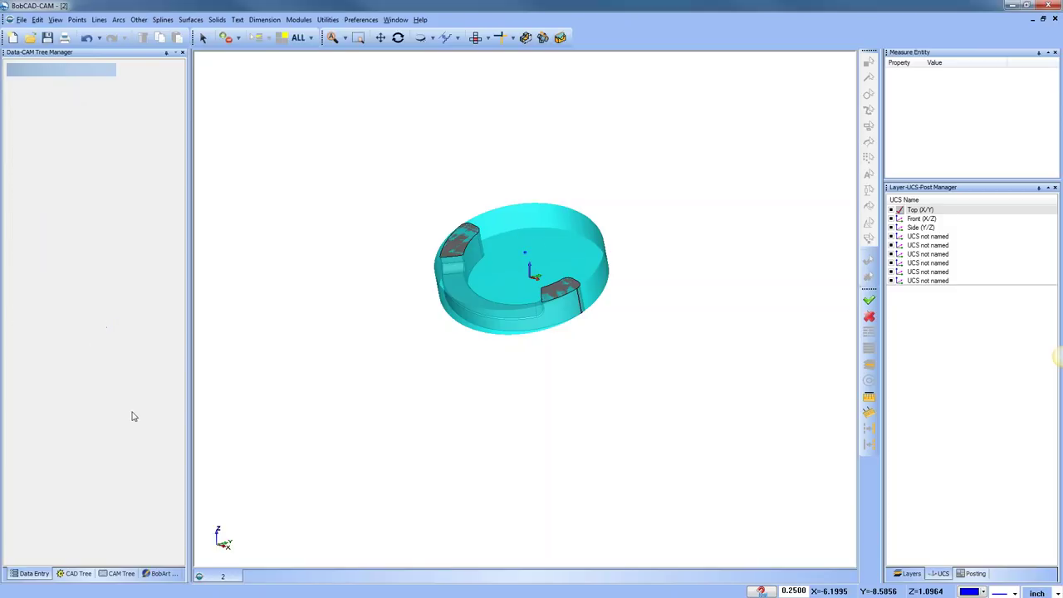
click(116, 572)
click(39, 73)
right_click(39, 72)
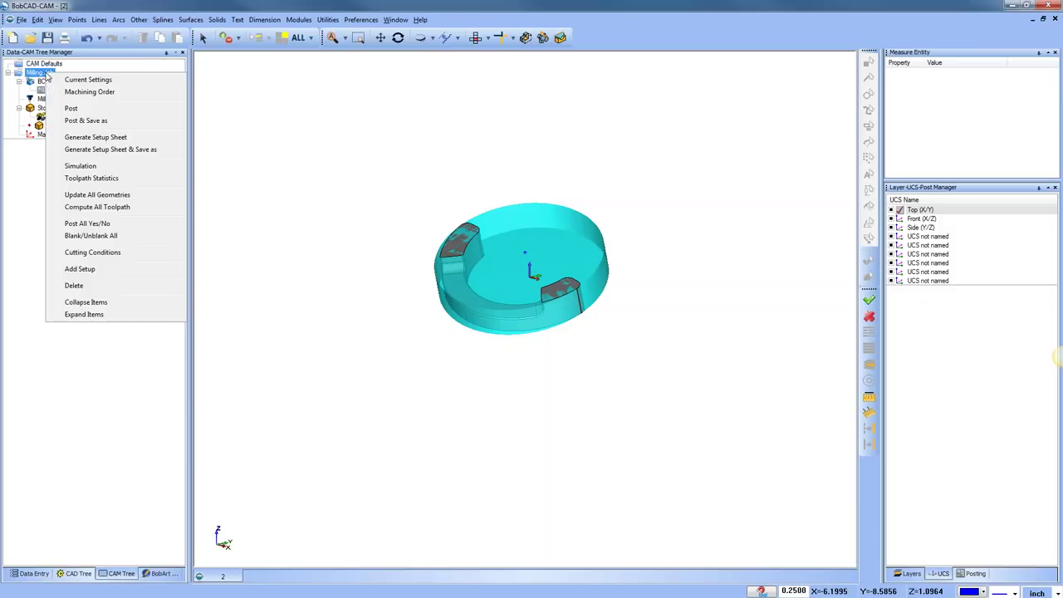
click(107, 289)
click(515, 329)
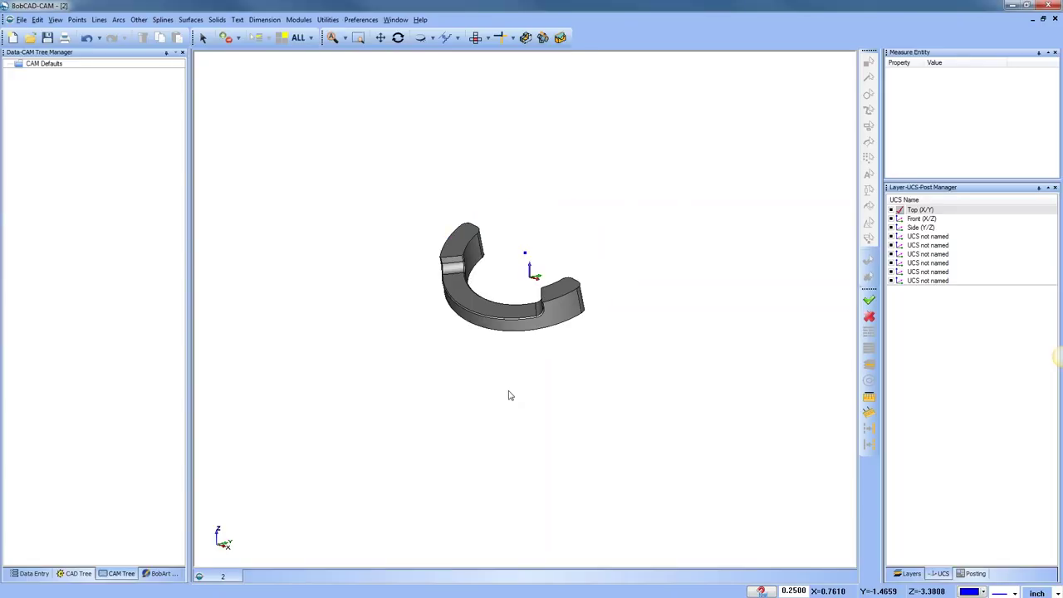
Start a new machining job from CAM Defaults and close the ring block document
click(46, 65)
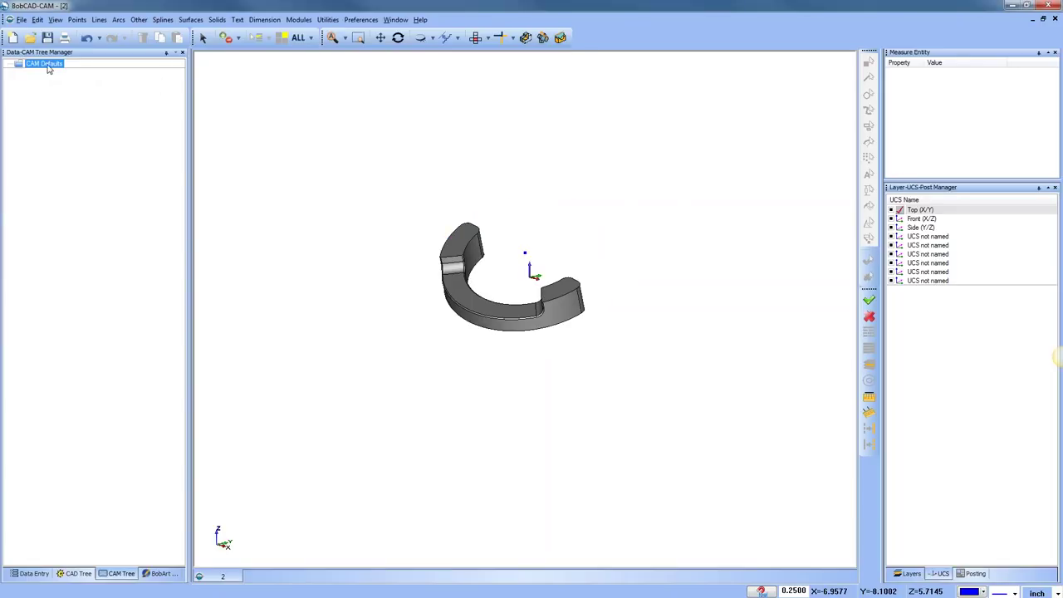
right_click(47, 65)
click(83, 73)
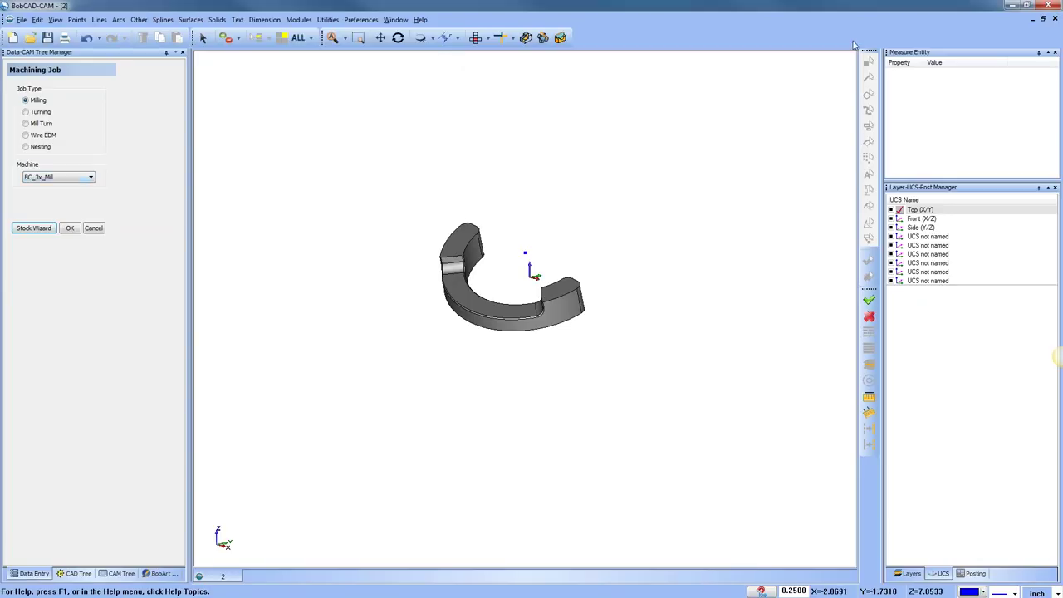
click(1055, 18)
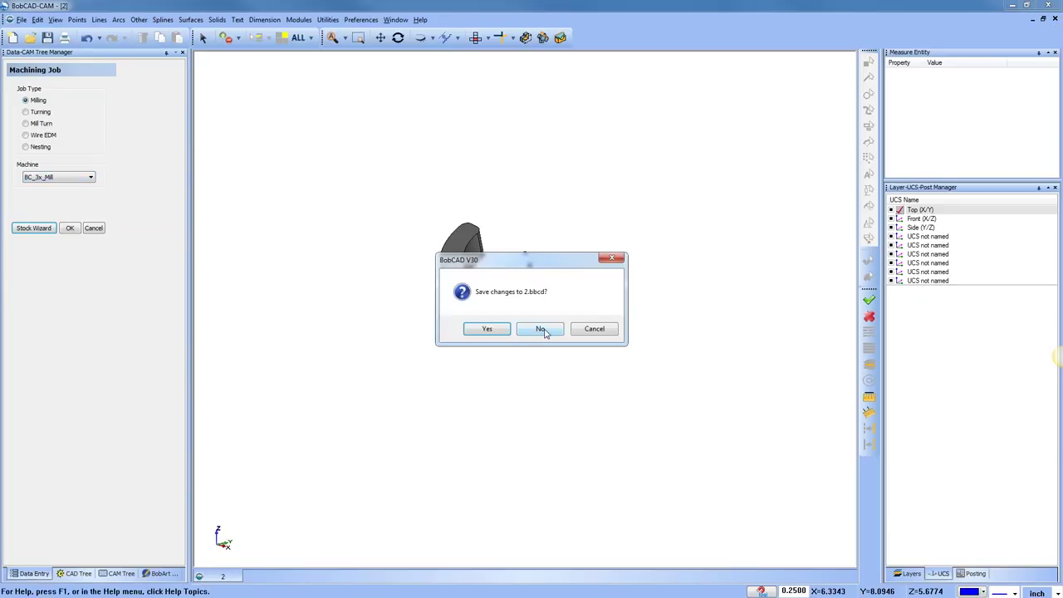
Discard changes to 2.bbcd, load the wireframe fixture plate drawing in top view, and show its CAM tree
click(542, 329)
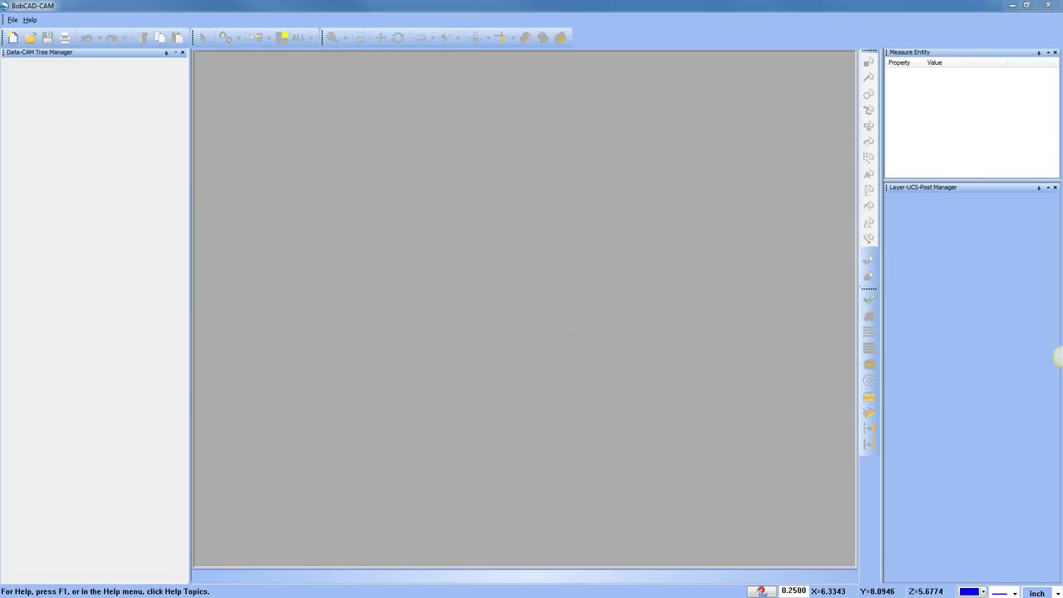
drag(387, 349, 424, 343)
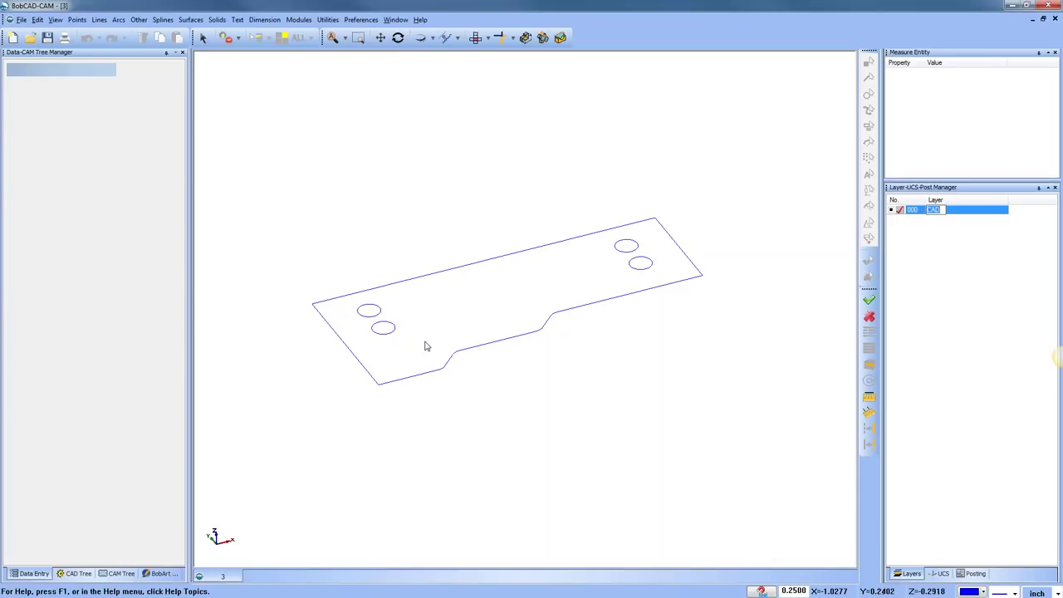
click(476, 38)
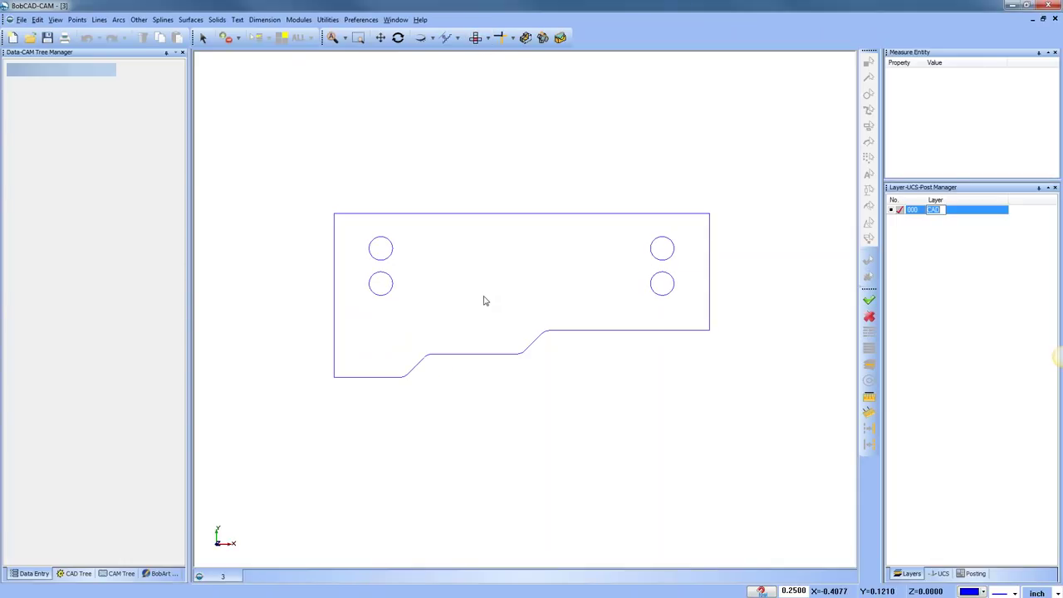
click(118, 573)
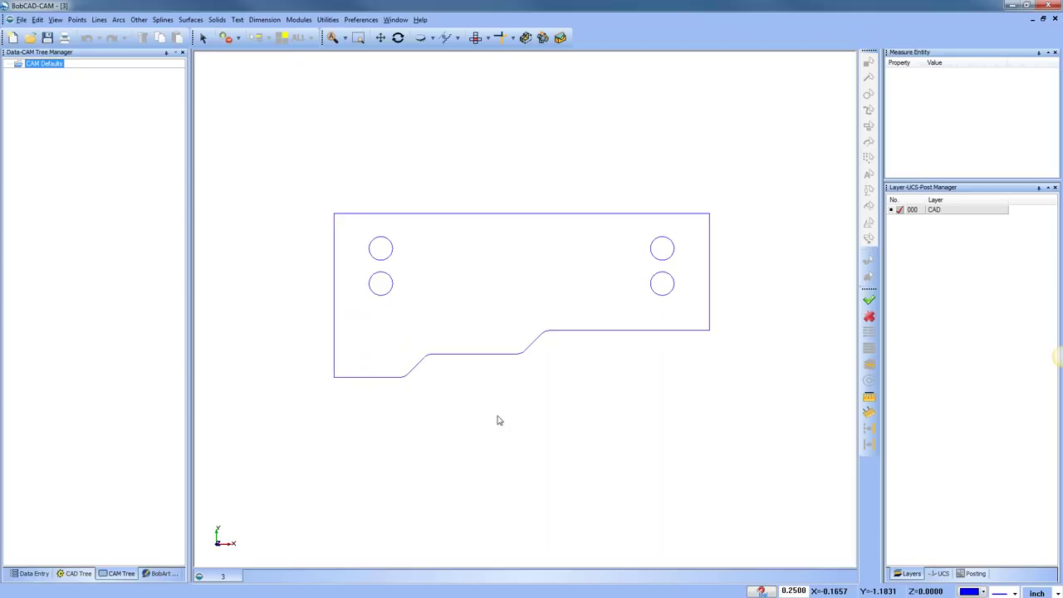
Create a new milling job for the plate and proceed with a Rectangular stock type
right_click(51, 65)
click(84, 73)
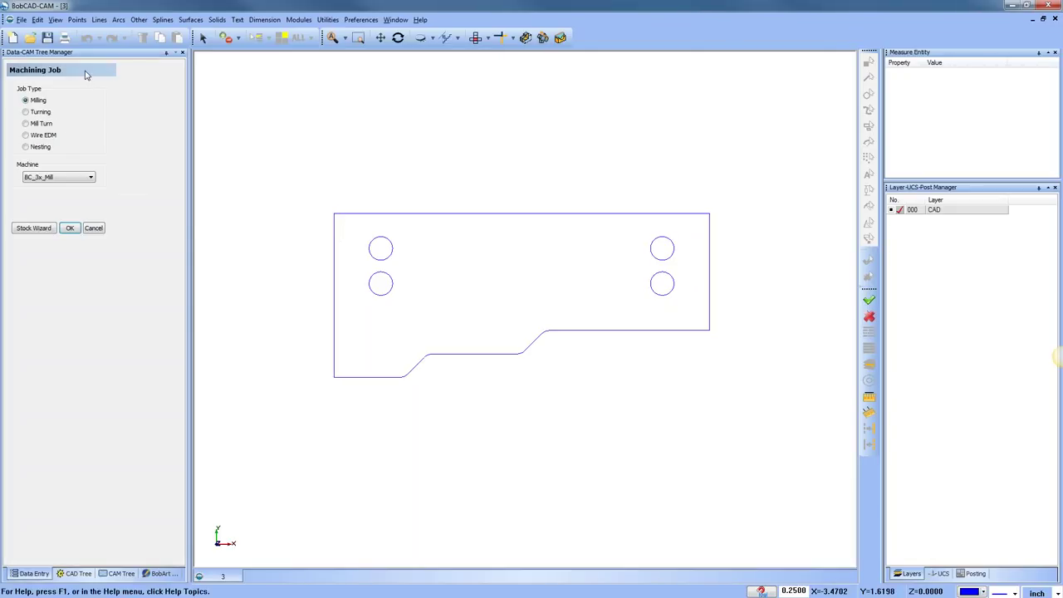
click(33, 232)
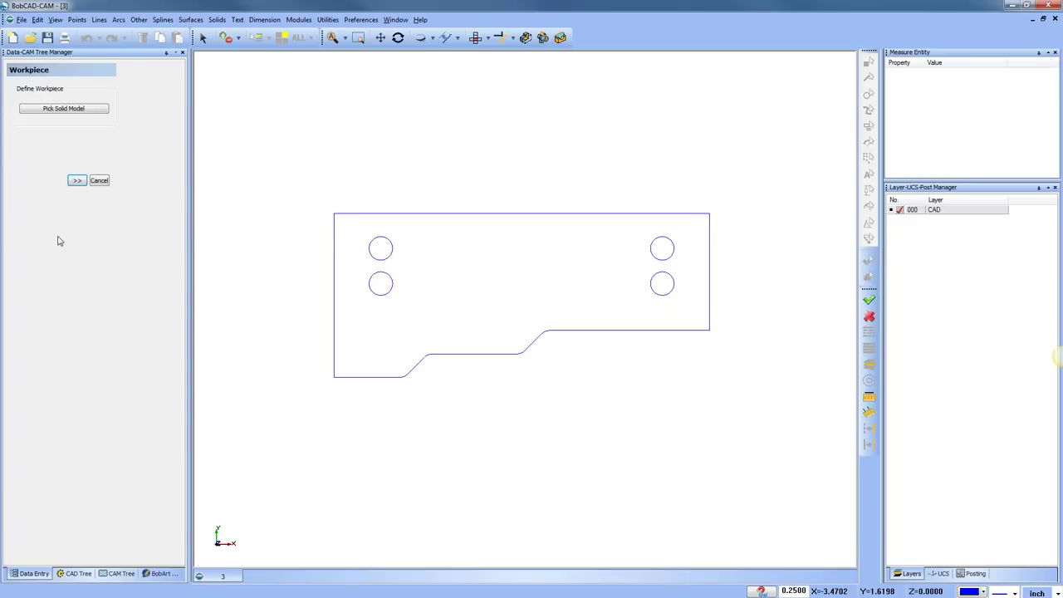
click(75, 181)
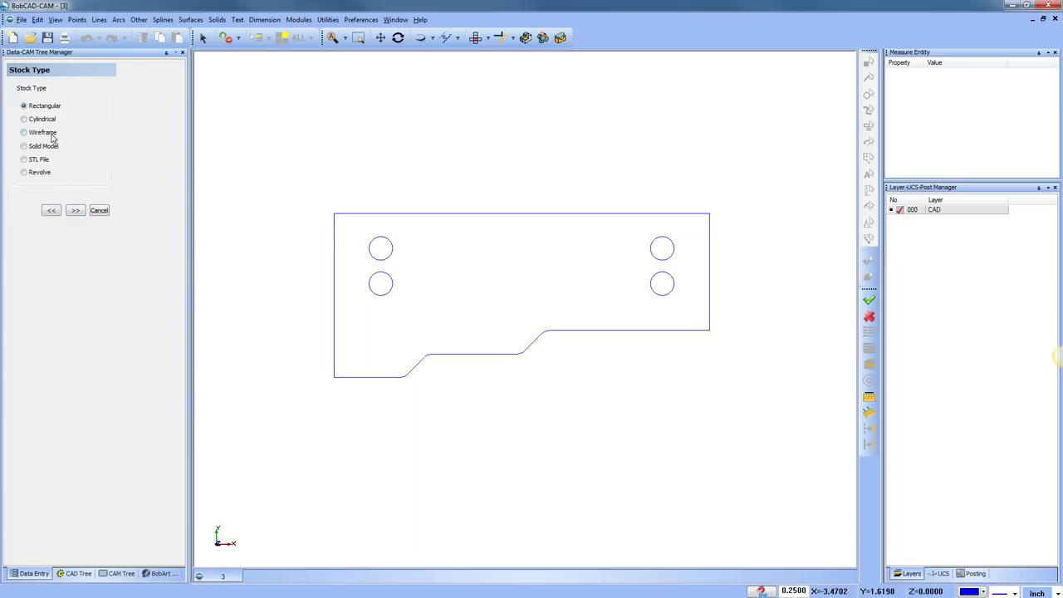
click(76, 210)
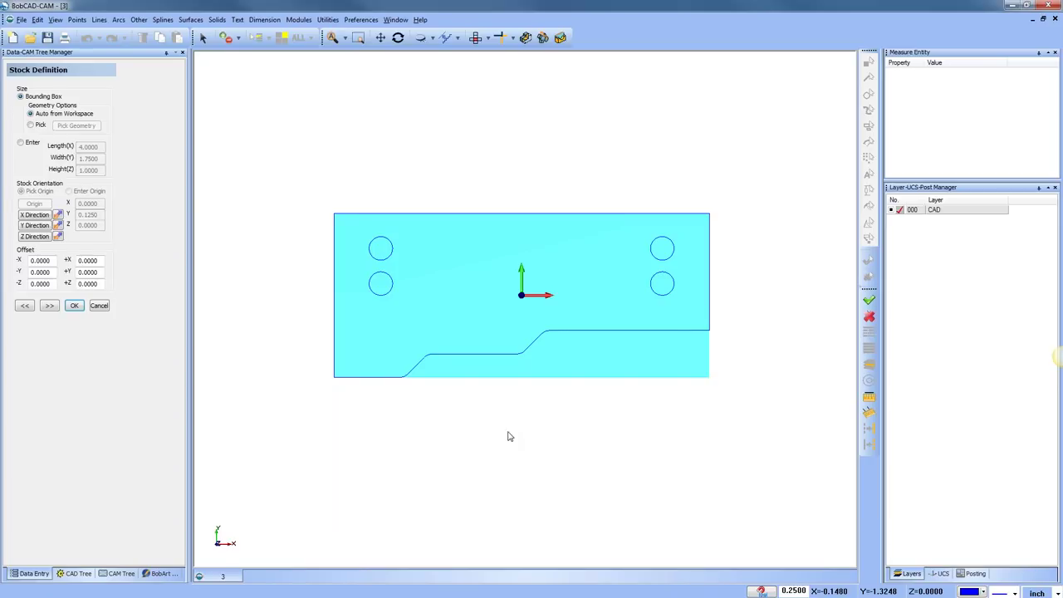
mouse_move(576, 427)
middle_down()
mouse_move(610, 375)
mouse_move(615, 394)
middle_up()
Size the bounding-box stock from the picked plate outline, giving 4.0 × 1.75 × 1.0
click(30, 125)
click(83, 127)
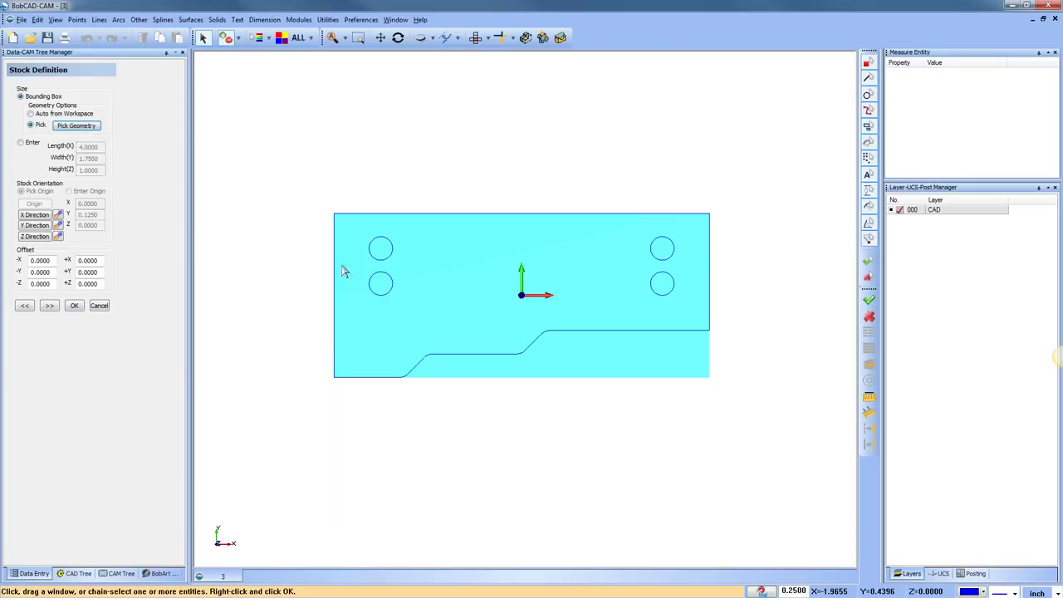
click(335, 260)
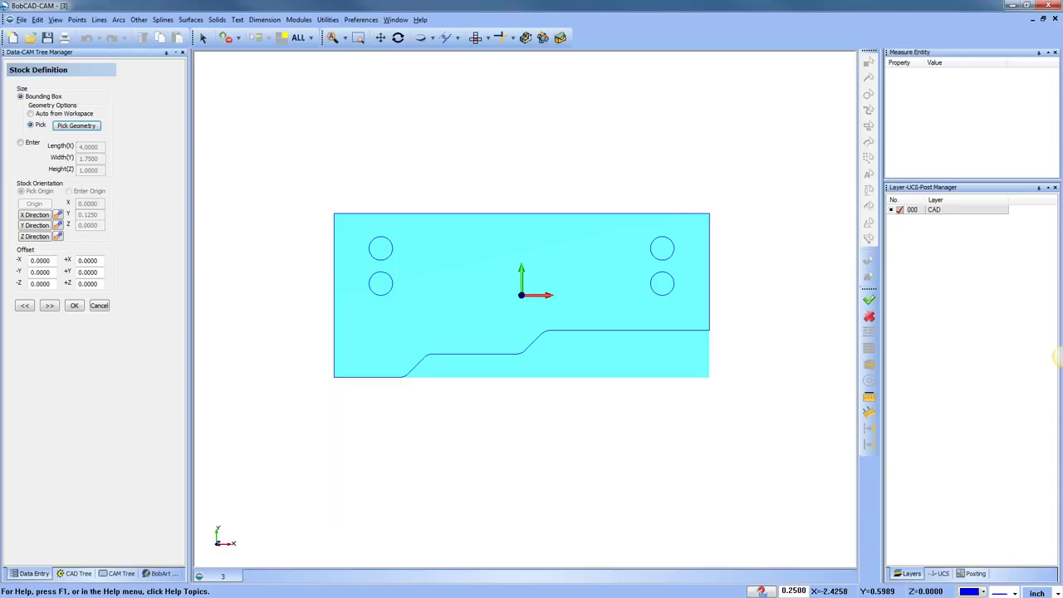
click(75, 128)
click(98, 305)
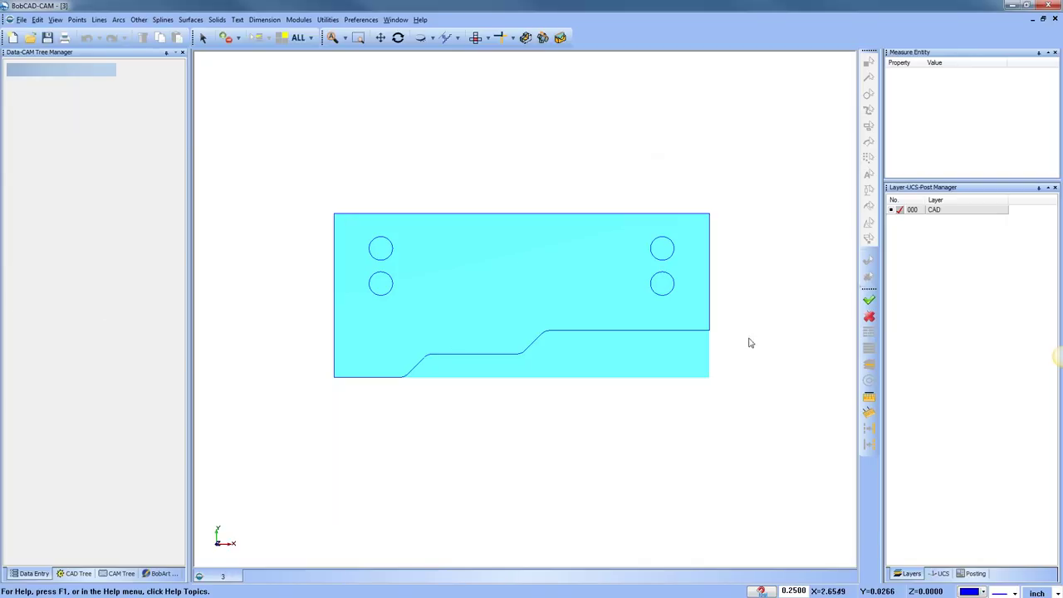
click(120, 573)
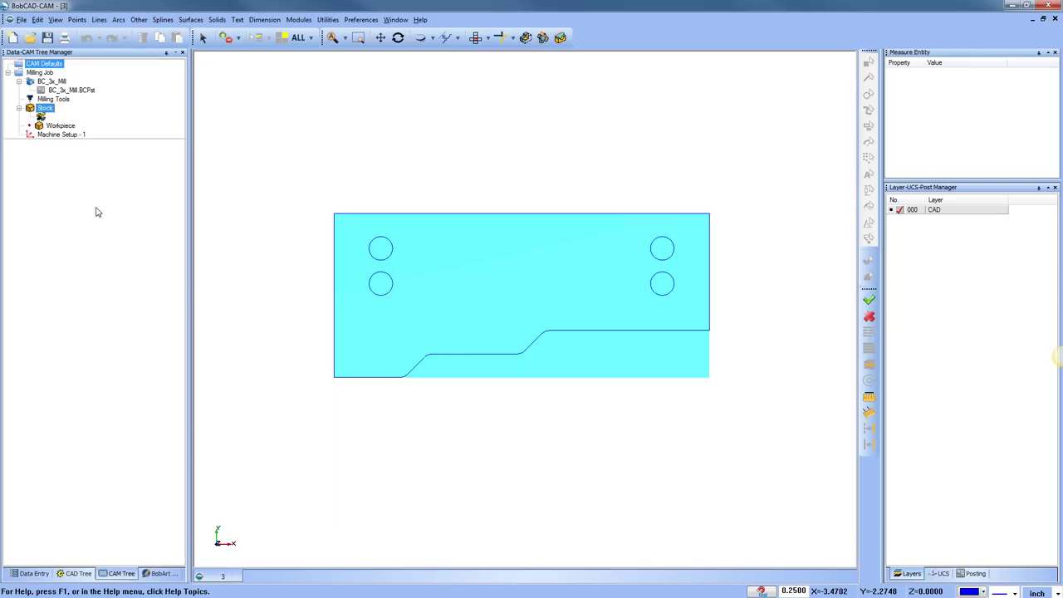
Change the plate stock to Wireframe and chain the plate outline as its profile
right_click(46, 108)
click(83, 113)
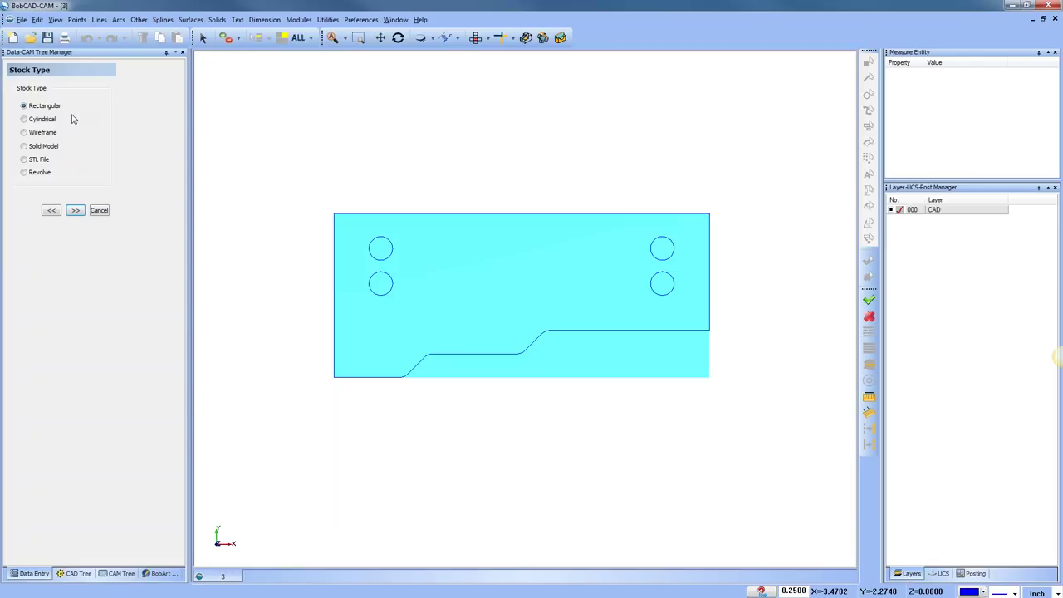
click(24, 133)
click(74, 211)
click(36, 101)
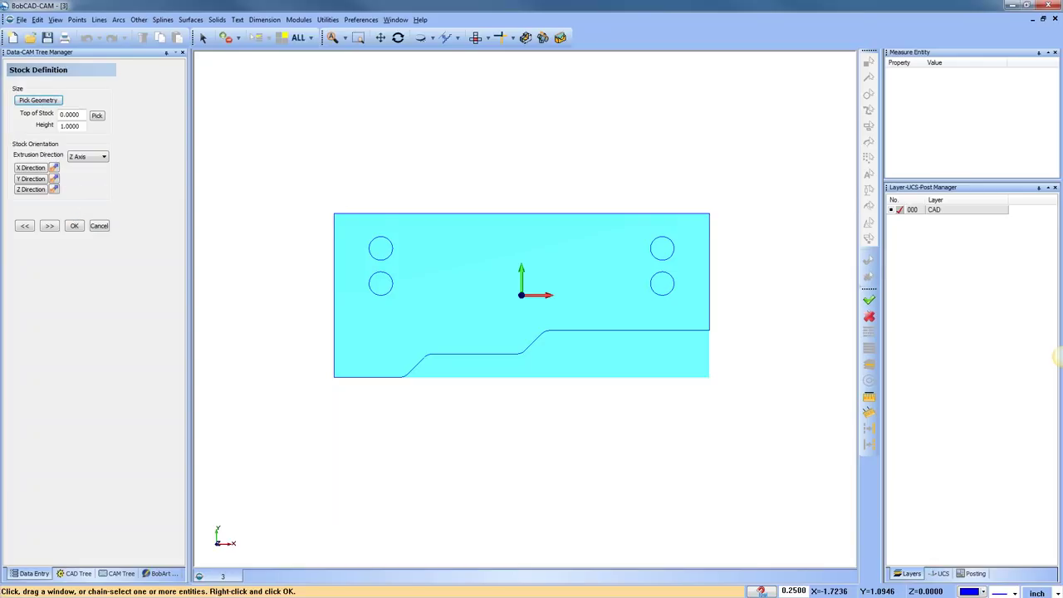
right_click(451, 166)
mouse_move(550, 422)
middle_down()
mouse_move(574, 345)
mouse_move(536, 425)
middle_up()
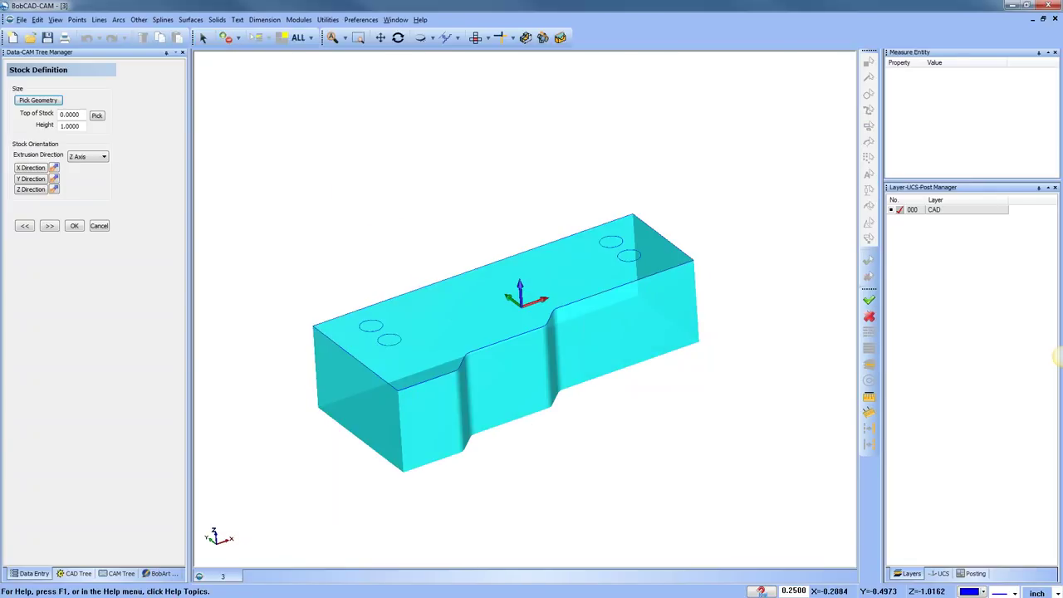
Set the wireframe stock's Top of Stock to 0 and Height to 1.5, then finish the setup
double_click(70, 113)
text(0.1)
key(Tab)
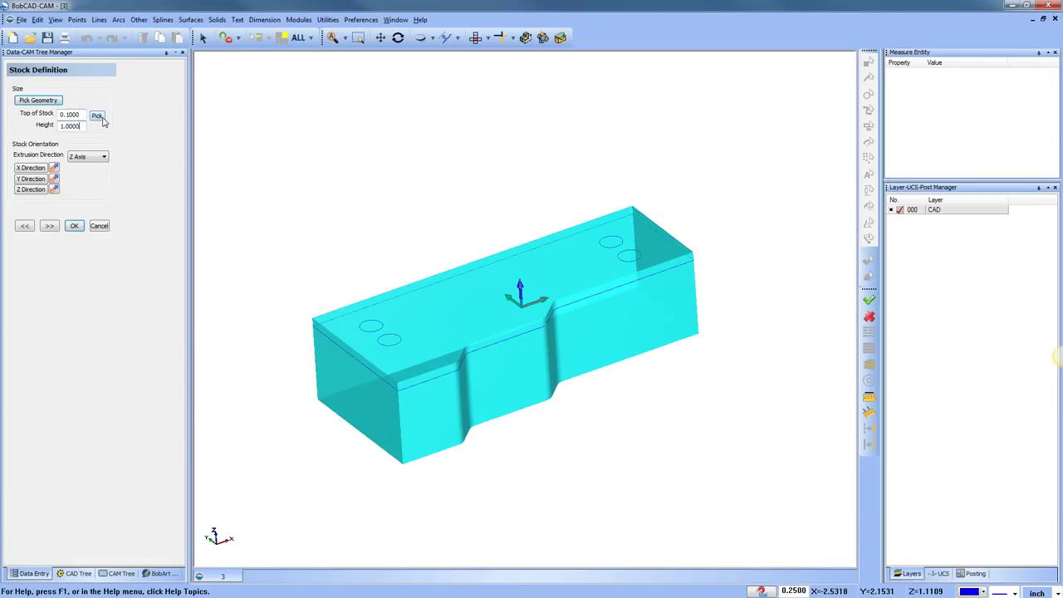
double_click(73, 125)
text(.5)
click(74, 115)
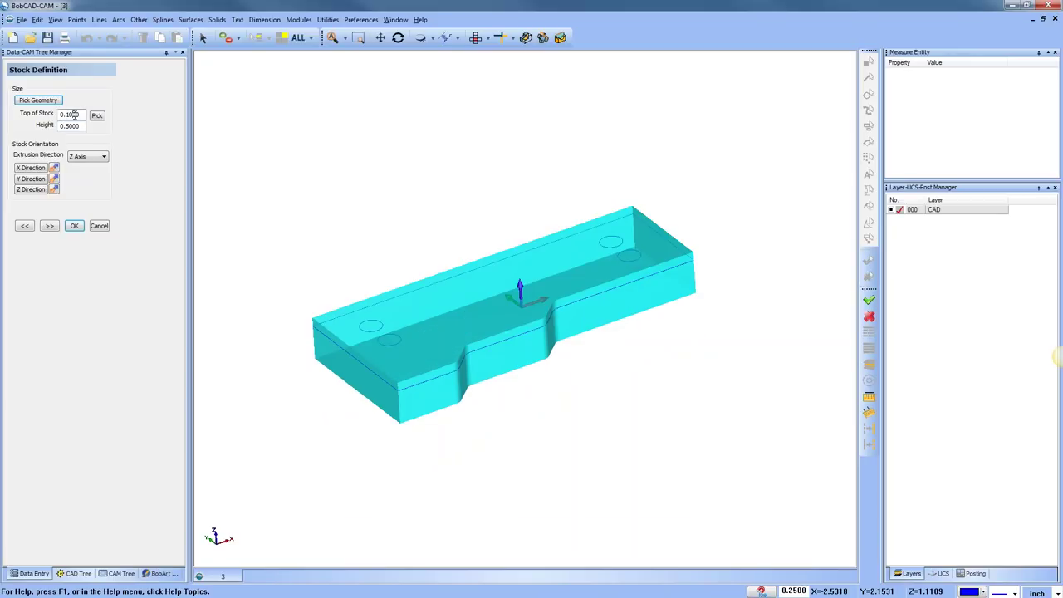
double_click(75, 126)
text(1.5)
click(77, 114)
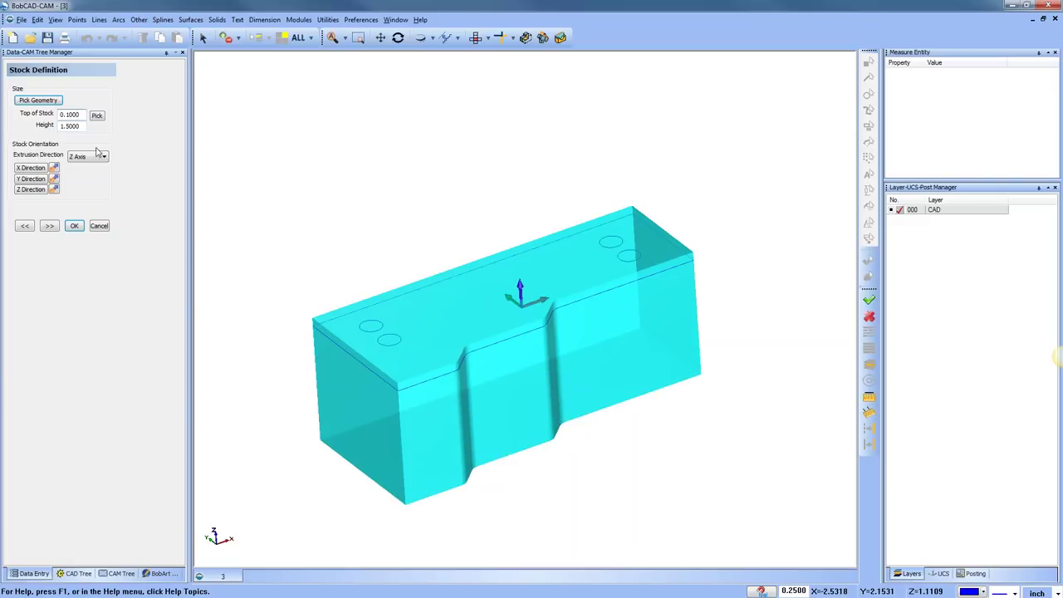
double_click(78, 114)
text(0)
click(49, 226)
click(103, 264)
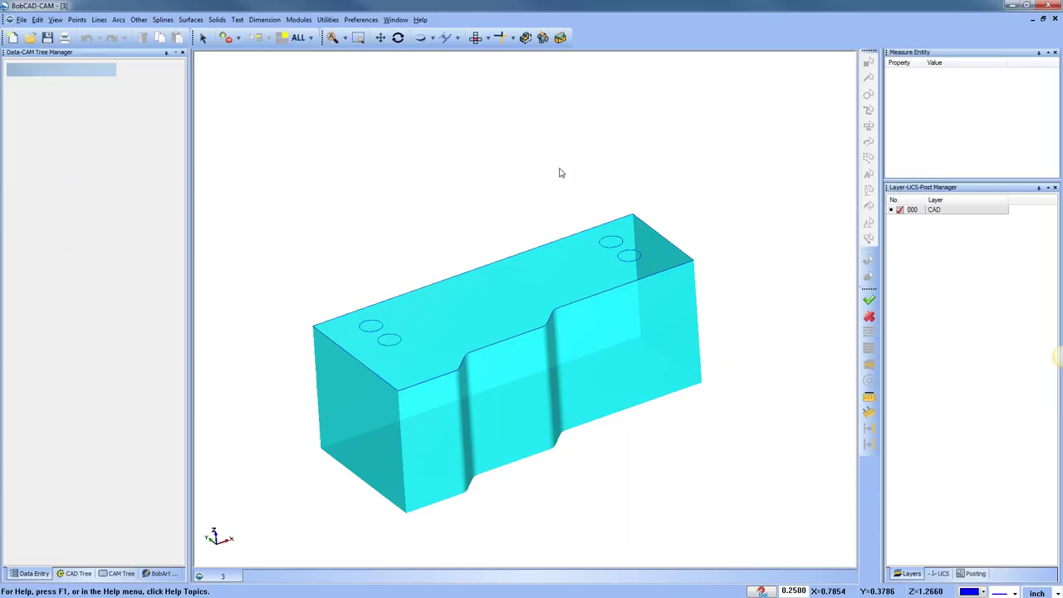
Close the fixture plate drawing without saving and start loading the multi-block fixture file
click(1053, 20)
click(540, 328)
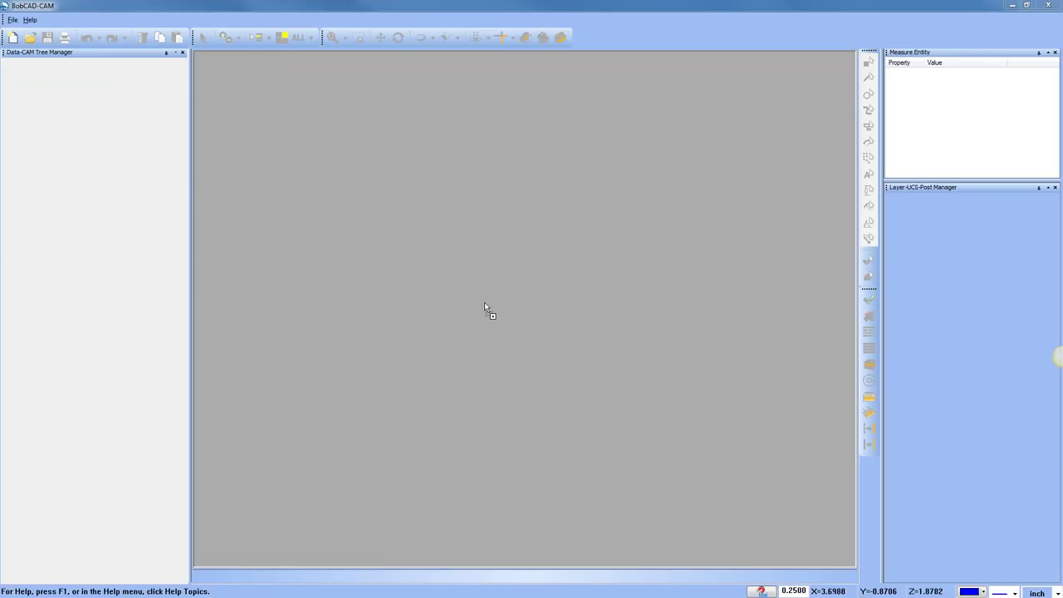
key(ctrl+n)
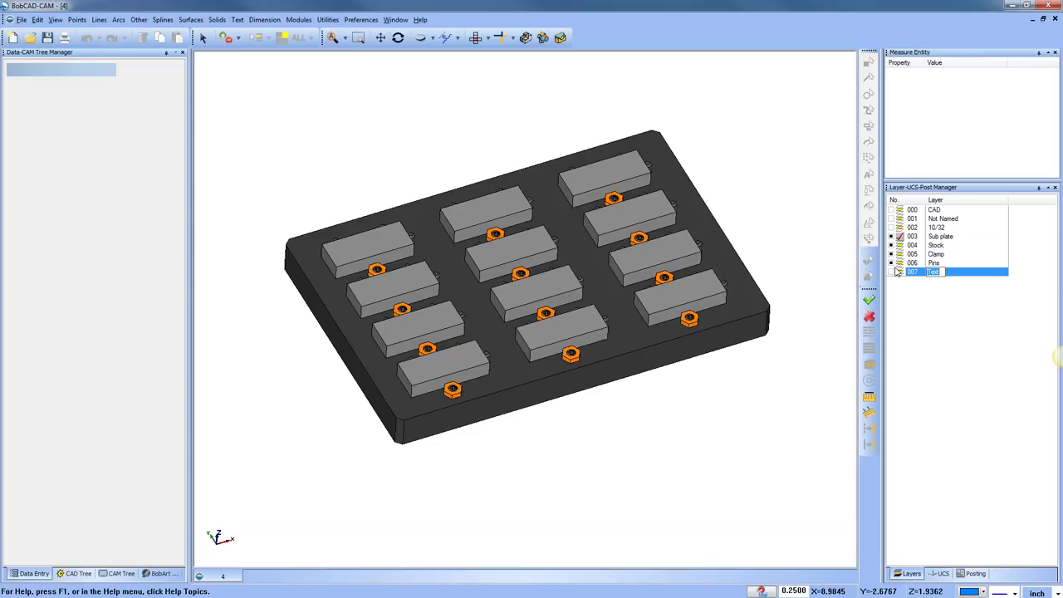
Hide the Clamp and Pins layers, leaving the Stock blocks visible on the sub plate
click(902, 237)
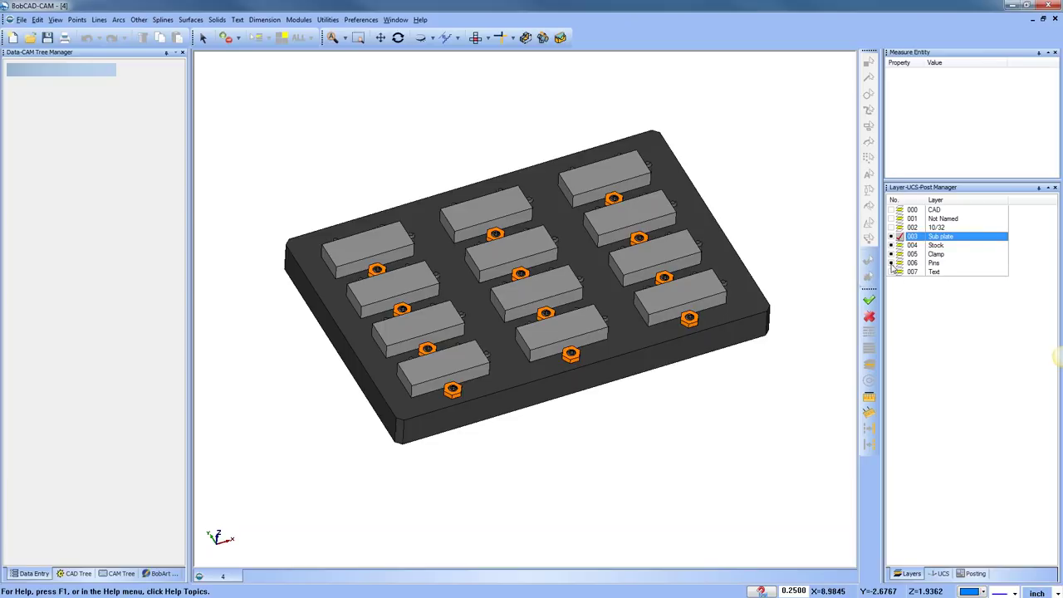
click(893, 264)
click(893, 255)
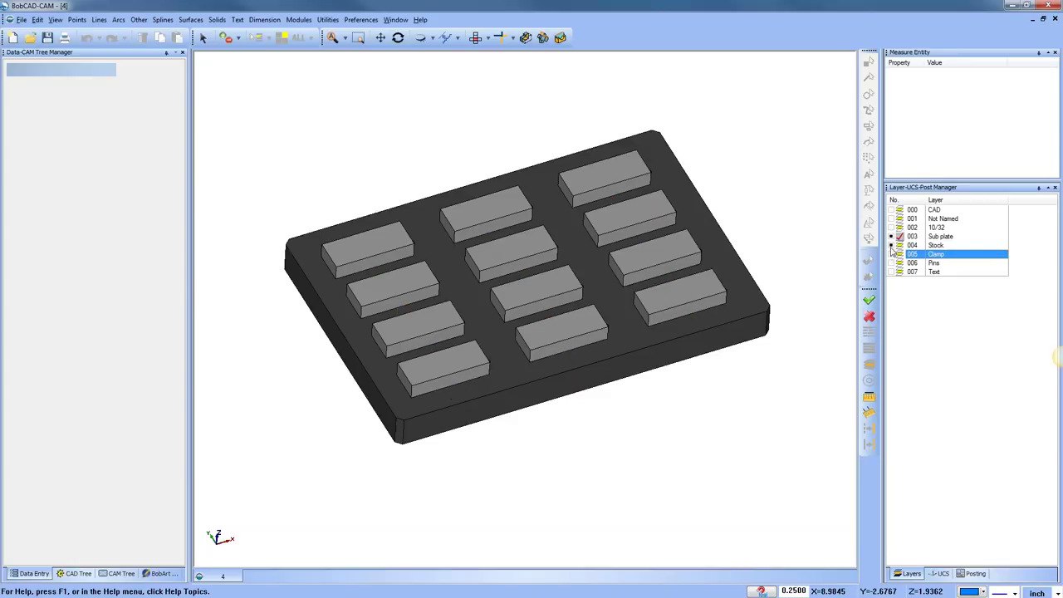
click(892, 247)
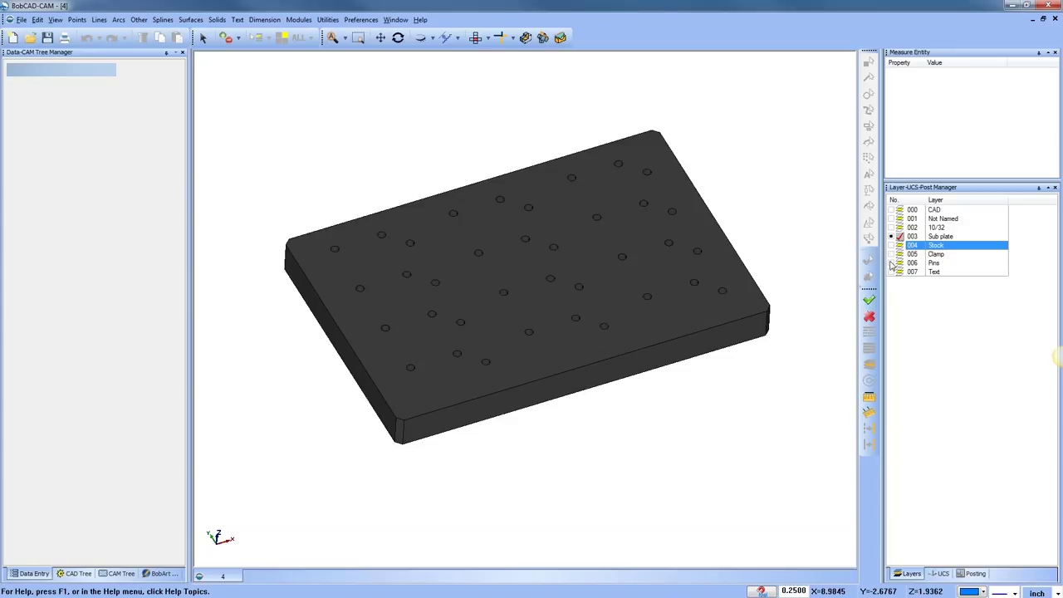
click(893, 264)
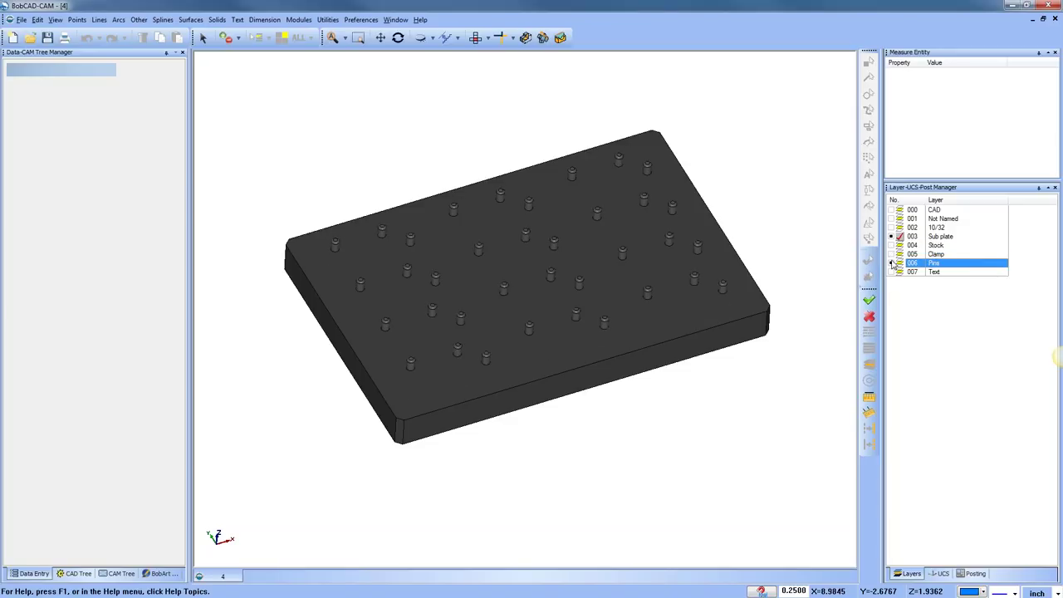
click(892, 254)
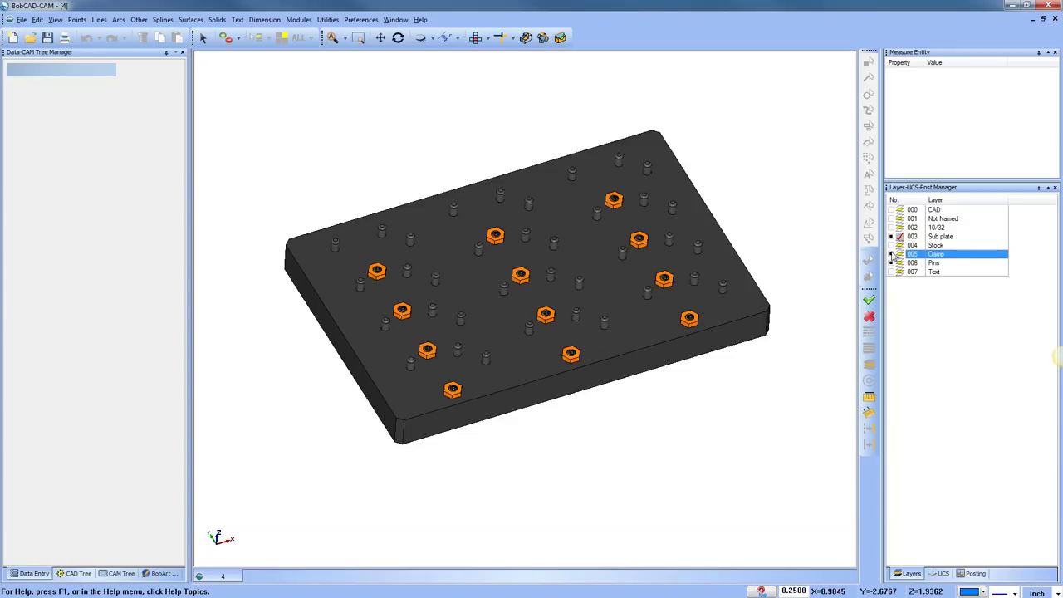
click(891, 246)
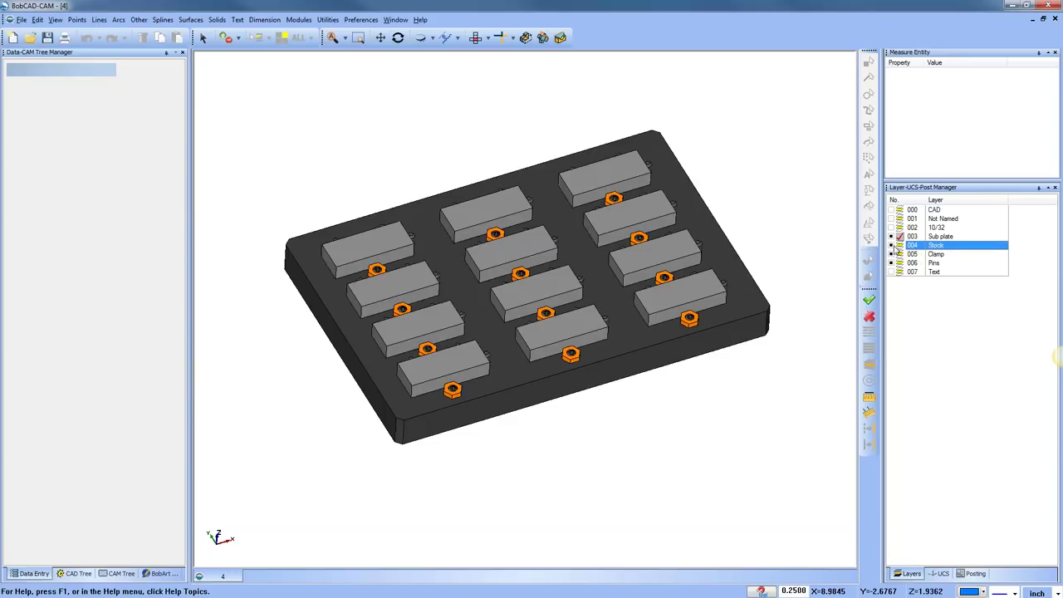
click(892, 254)
click(893, 262)
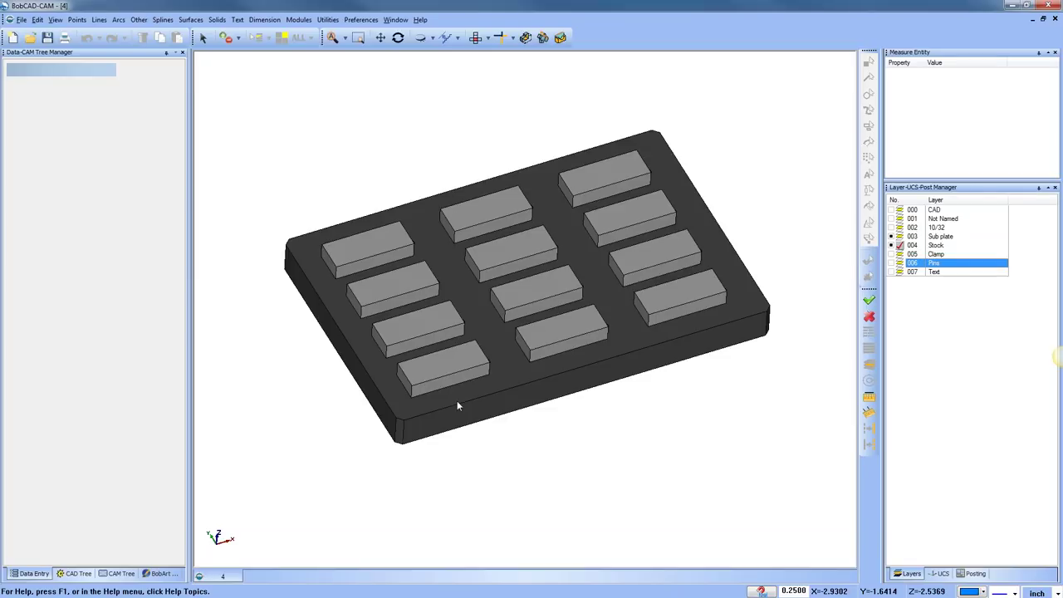
Create a new milling machining job on BC_3x_Mill from CAM Defaults
click(118, 573)
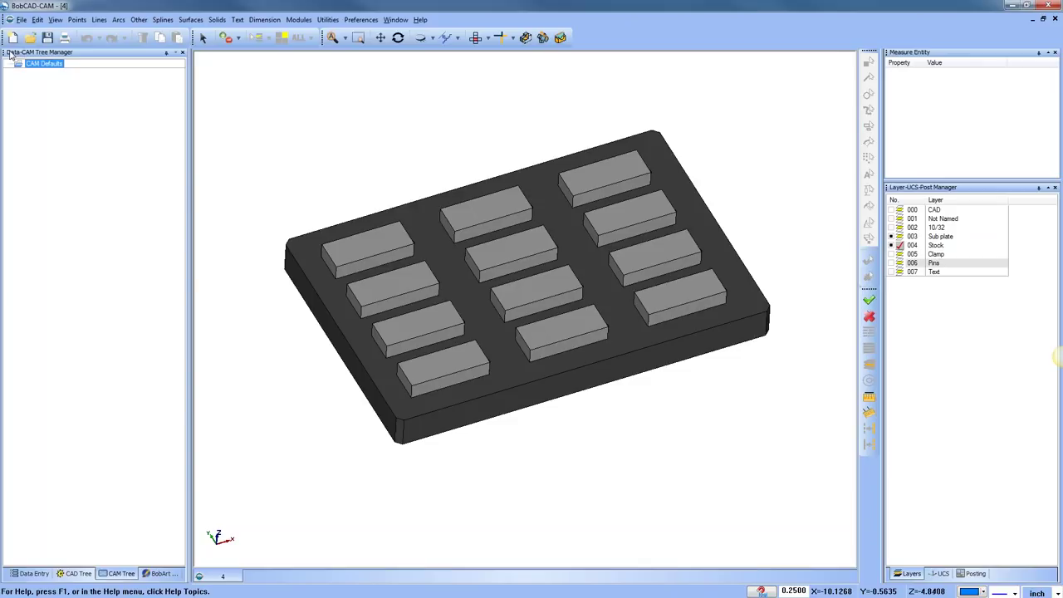
right_click(50, 67)
click(73, 71)
click(33, 228)
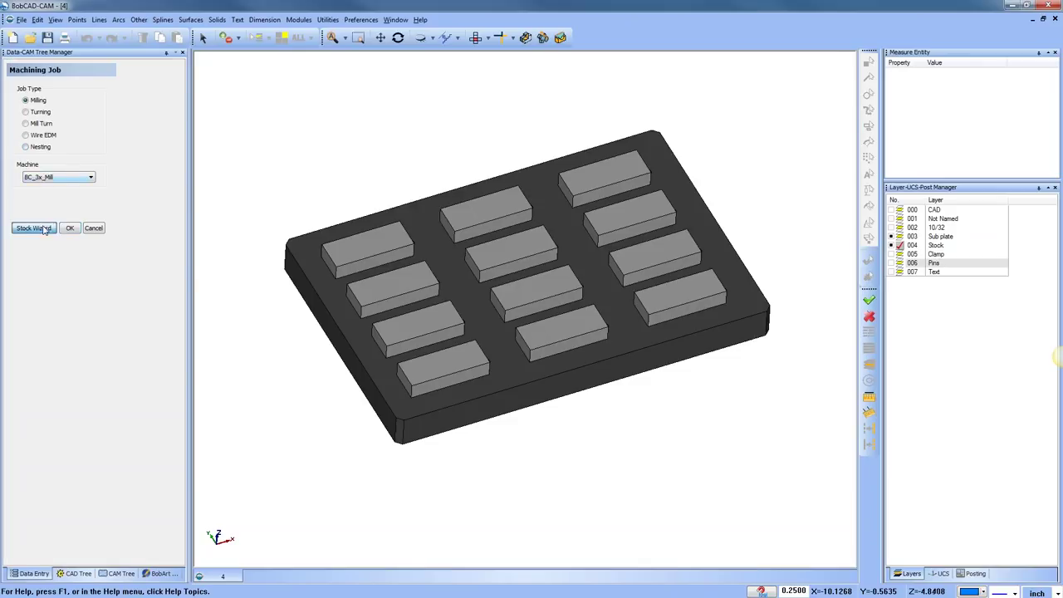
Hide the Sub plate layer so the auto rectangular stock fits the blocks at 10.1 × 6.25 × 0.5
click(74, 211)
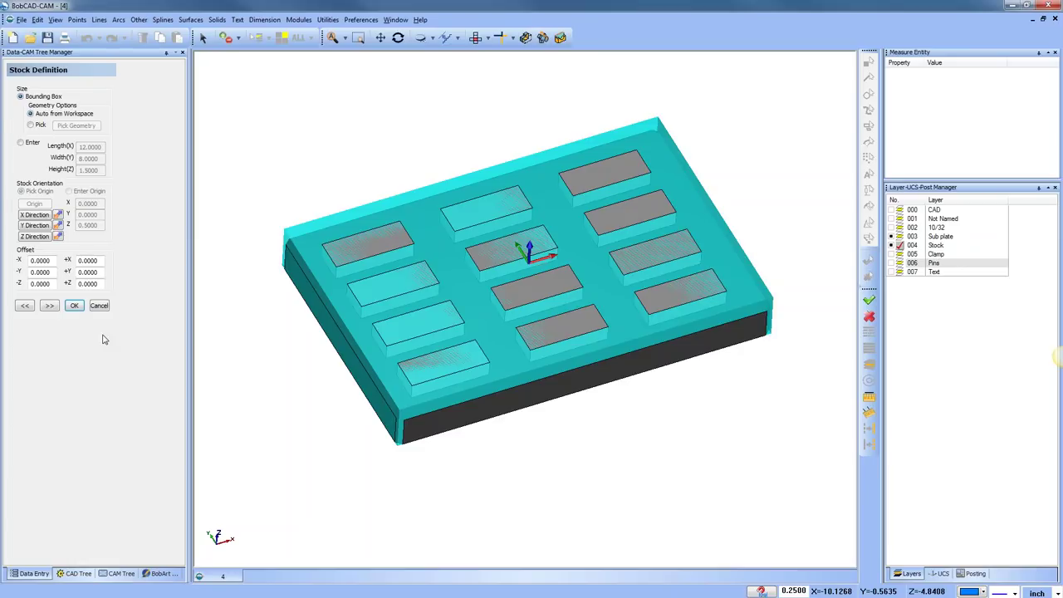
click(25, 306)
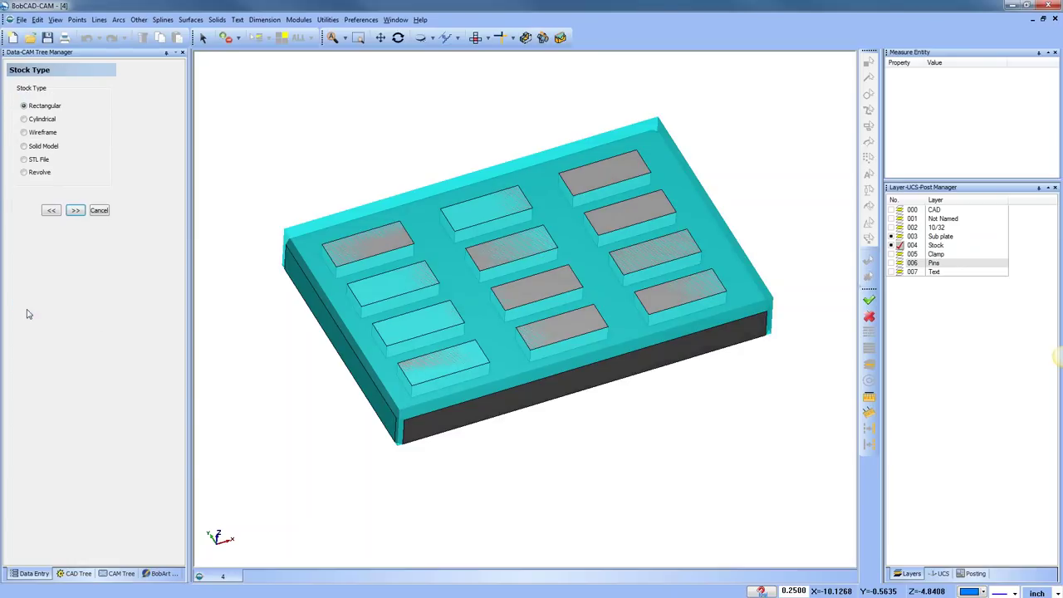
click(891, 239)
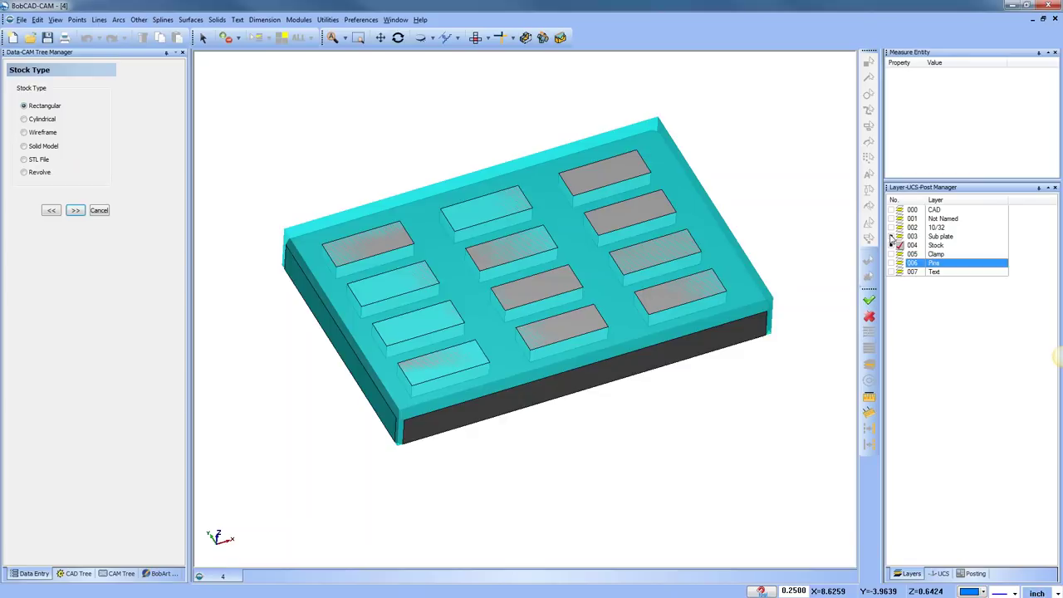
click(891, 238)
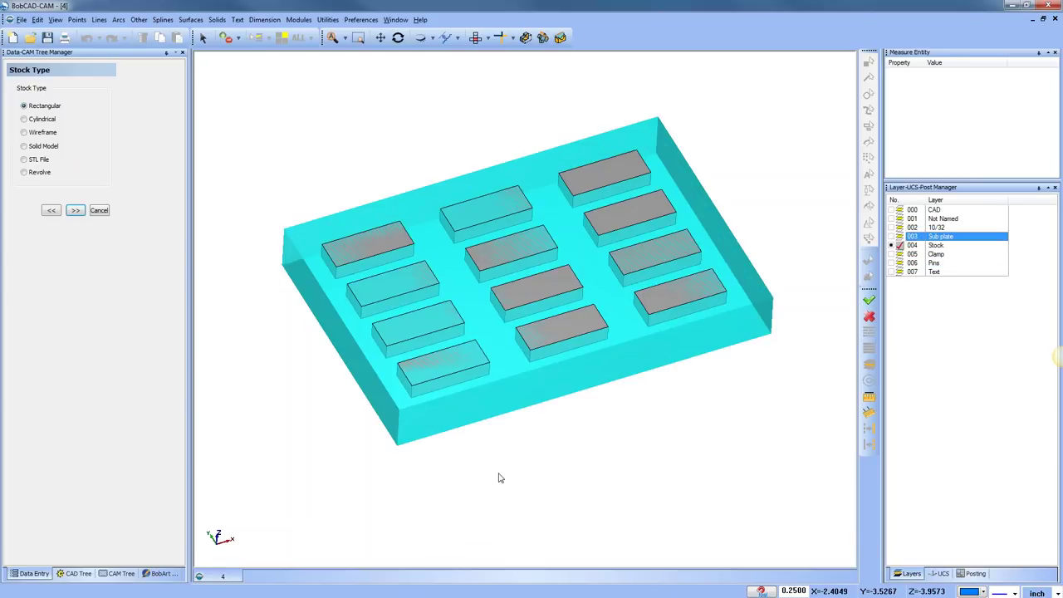
click(76, 213)
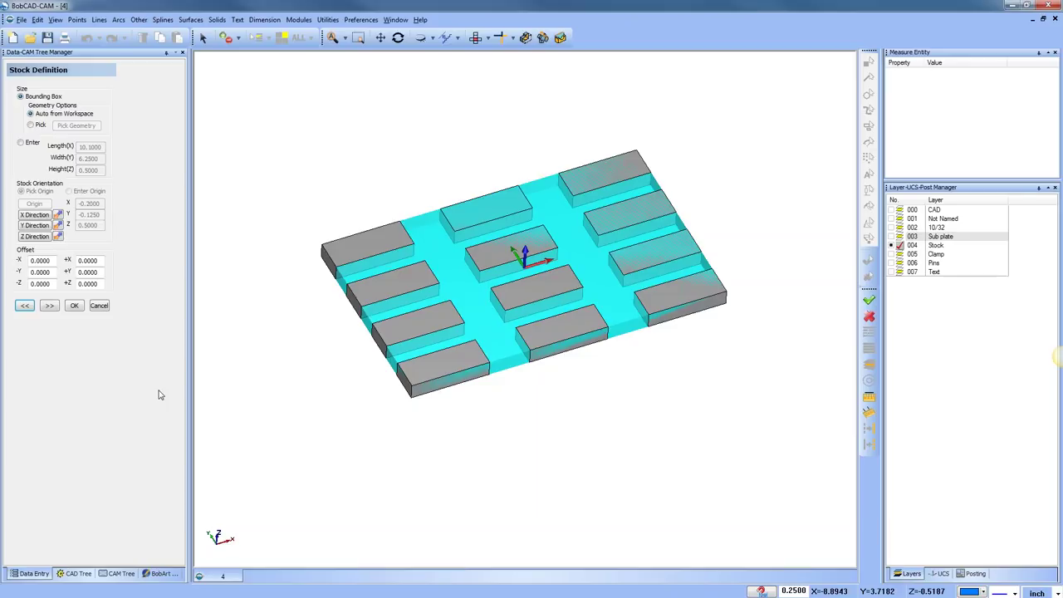
Size the bounding-box stock from all twelve blocks window-selected in top view (10.1 × 6.25 × 0.5)
click(31, 125)
click(83, 128)
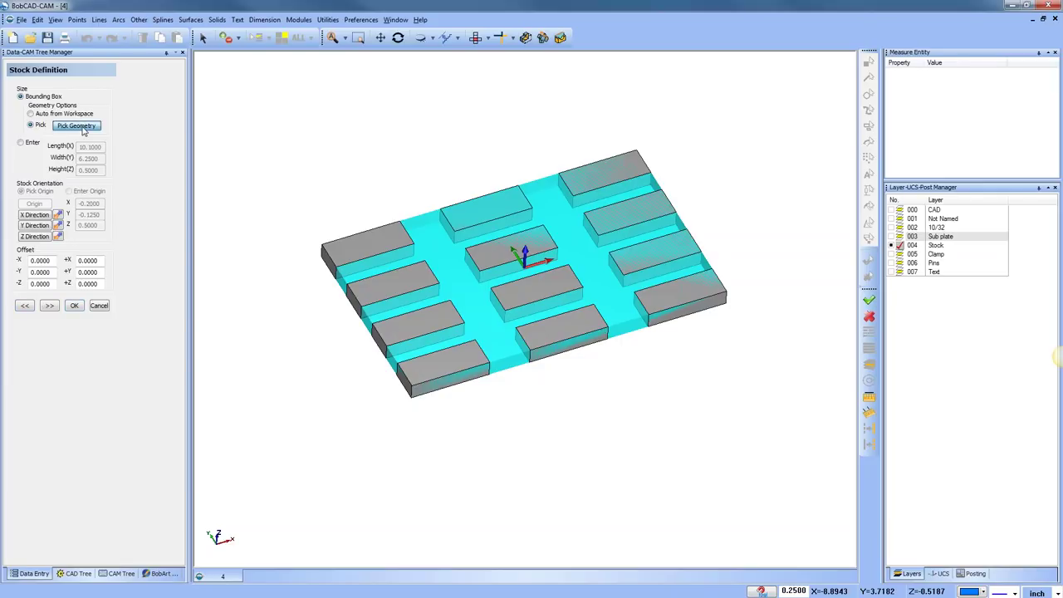
click(371, 240)
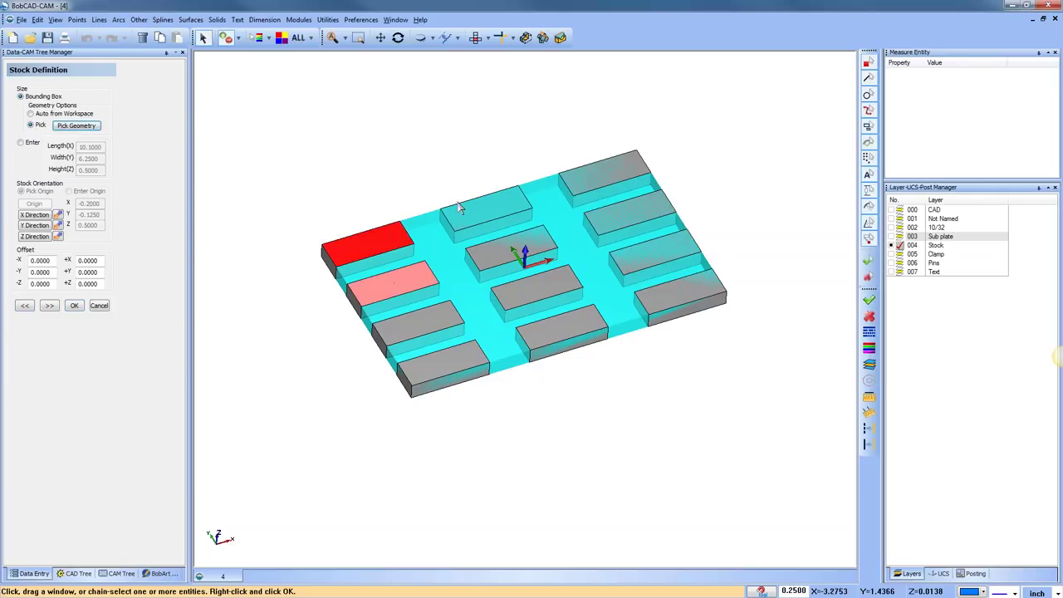
click(475, 38)
drag(315, 108, 754, 441)
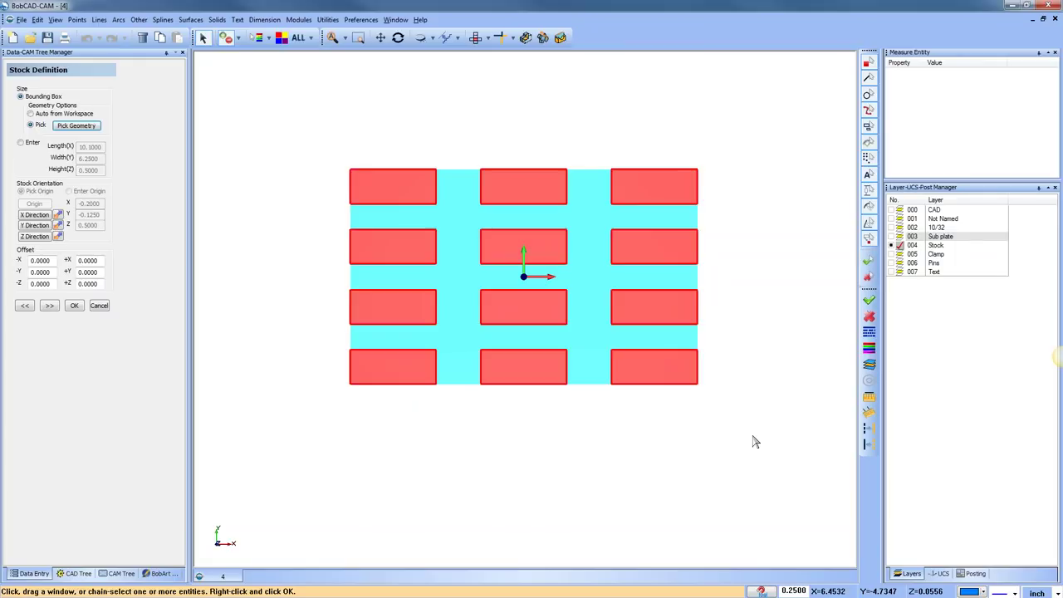
right_click(616, 444)
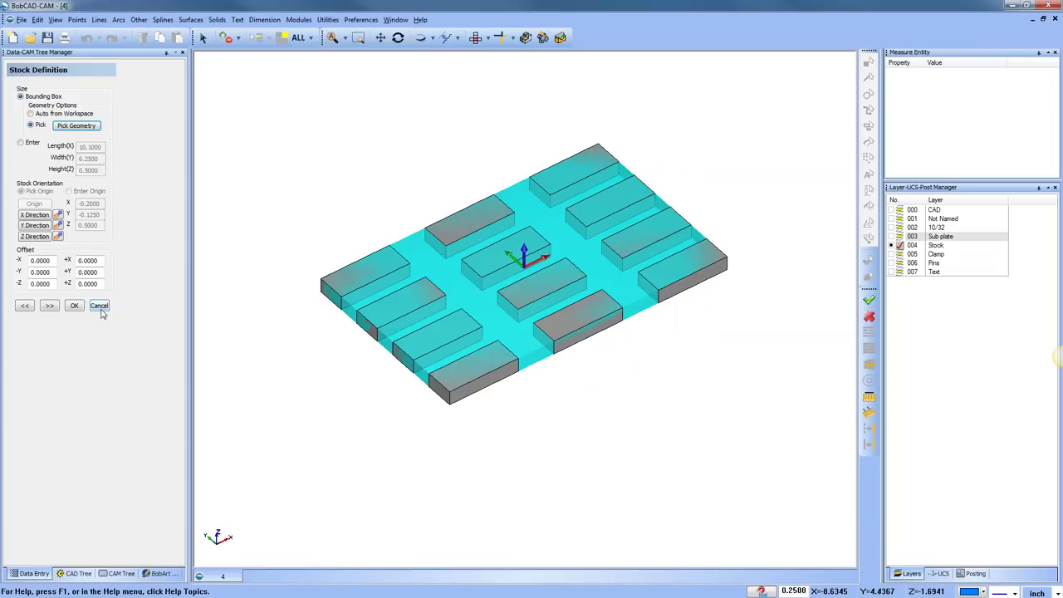
Switch the stock type to Solid Model and begin picking stock solids in top view
click(28, 306)
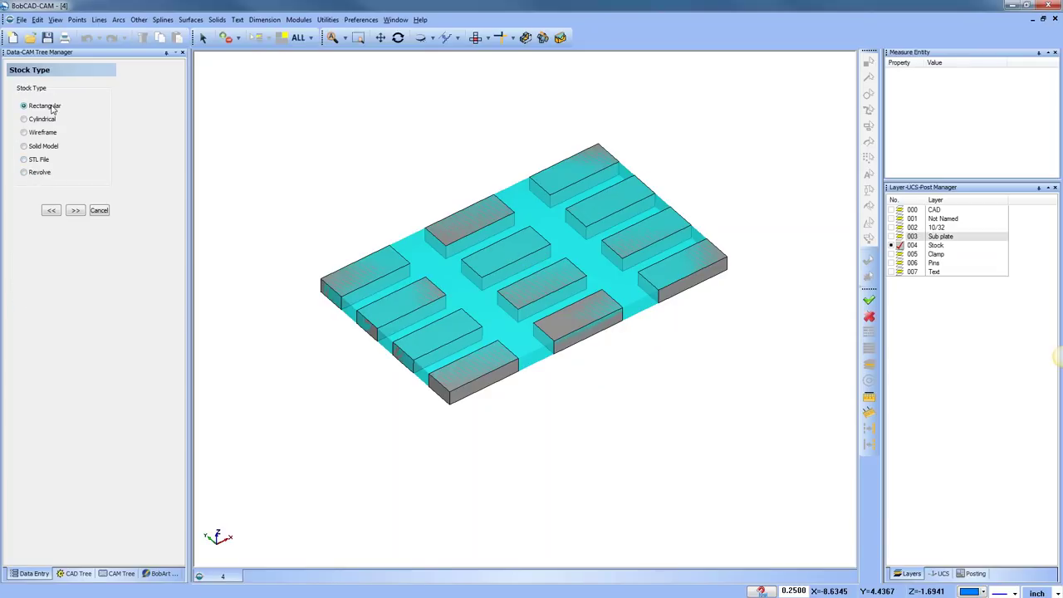
click(26, 121)
click(26, 134)
click(76, 212)
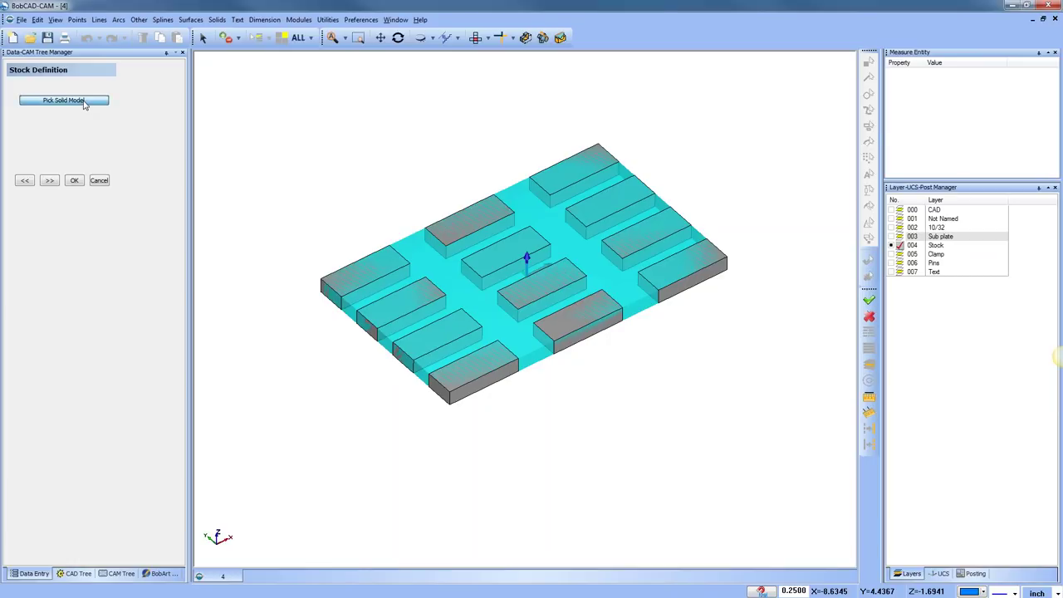
click(83, 100)
click(476, 37)
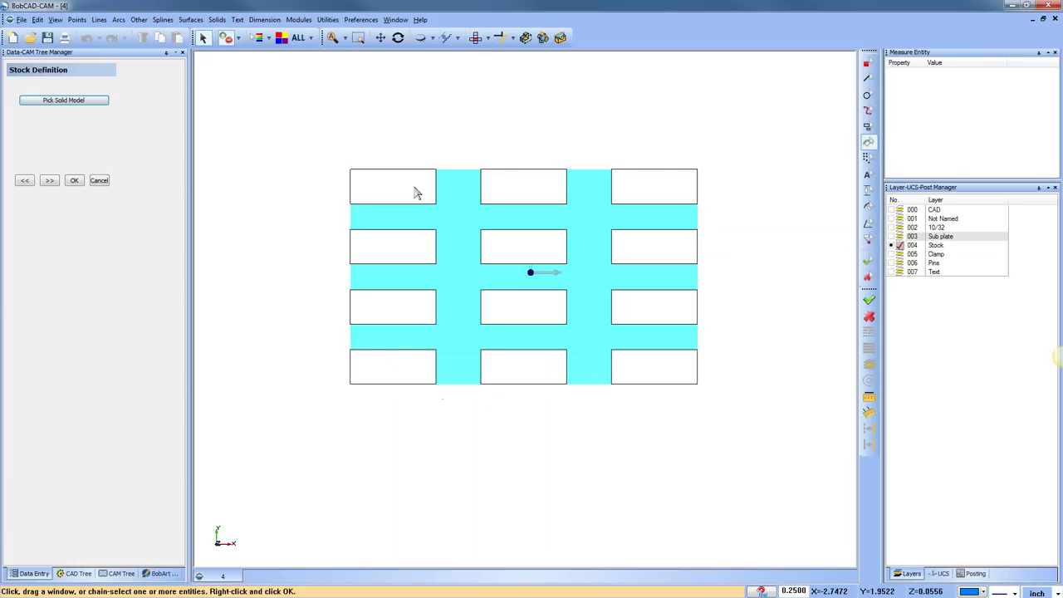
Pick all twelve blocks, column by column, as the stock solids and accept them
drag(337, 138, 456, 214)
click(401, 254)
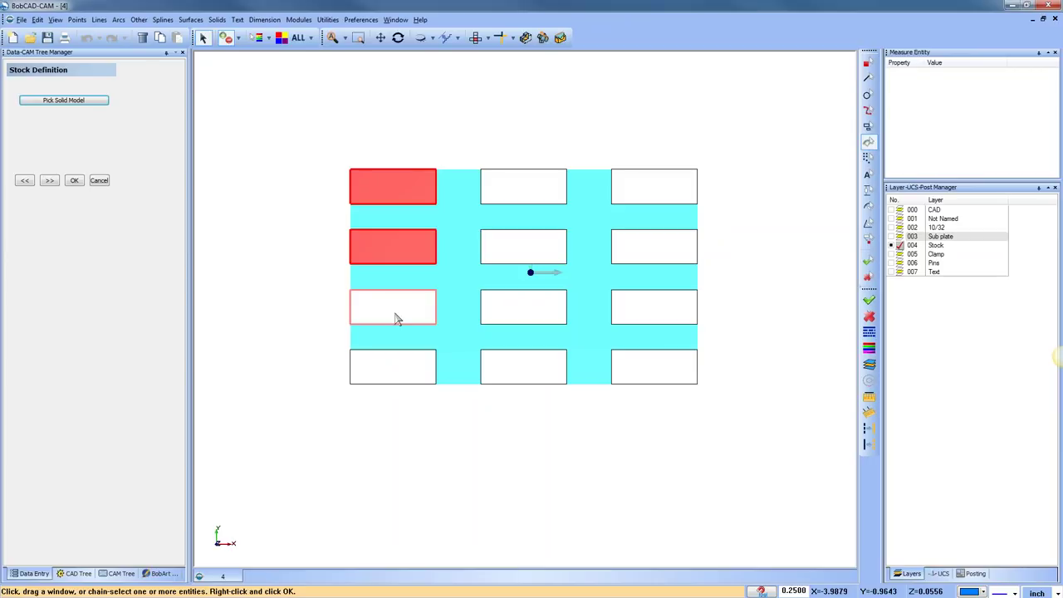
click(396, 314)
click(396, 366)
click(536, 376)
click(523, 308)
click(522, 245)
click(523, 188)
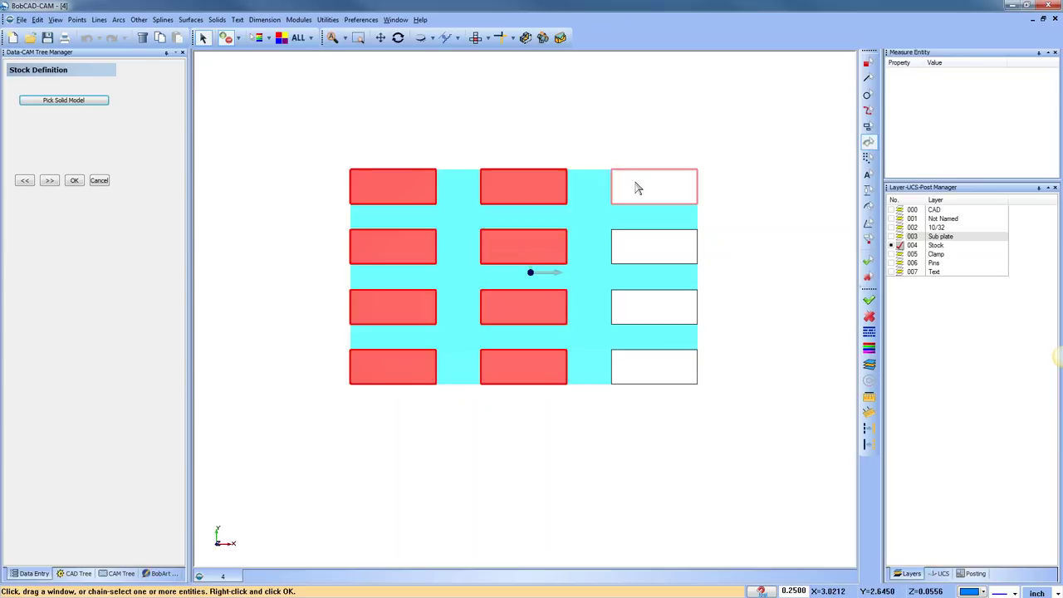
click(639, 189)
click(638, 258)
click(639, 312)
click(640, 363)
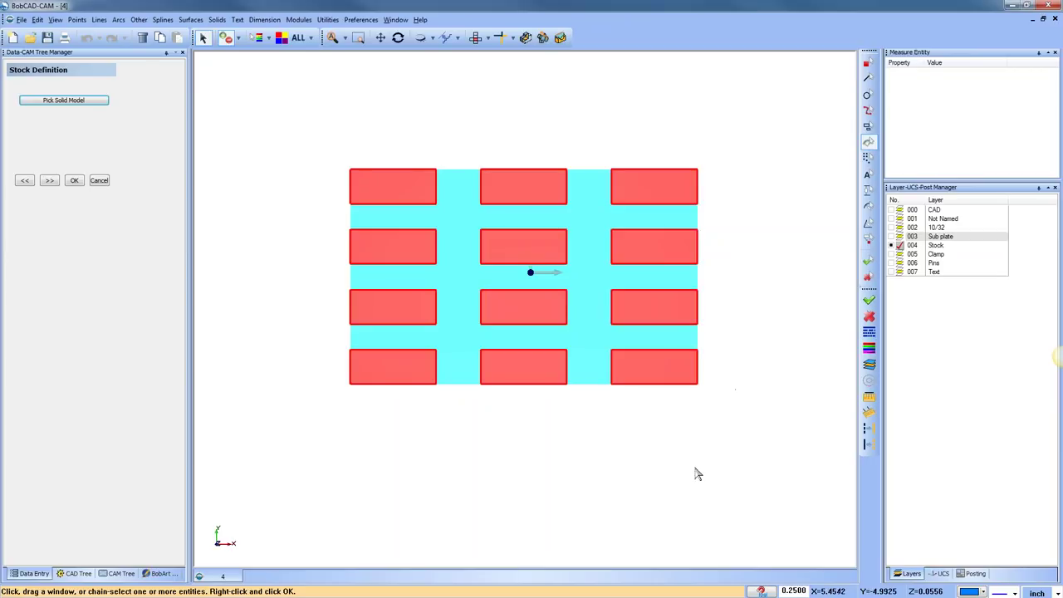
right_click(617, 484)
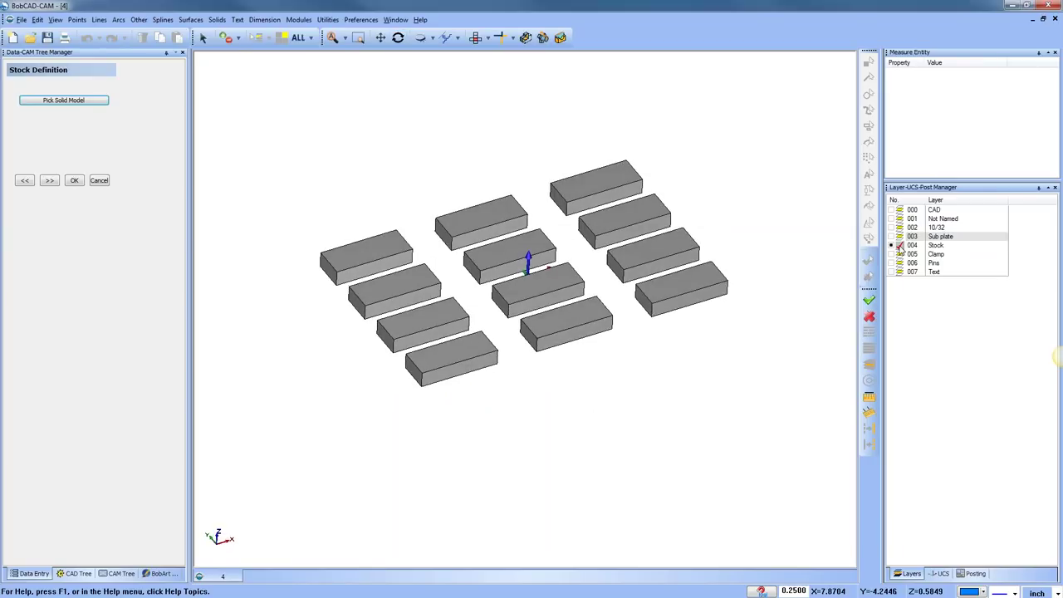
Turn the Clamp layer back on, review the twelve-block stock, and cancel the machine setup
click(899, 254)
middle_drag(600, 385, 665, 369)
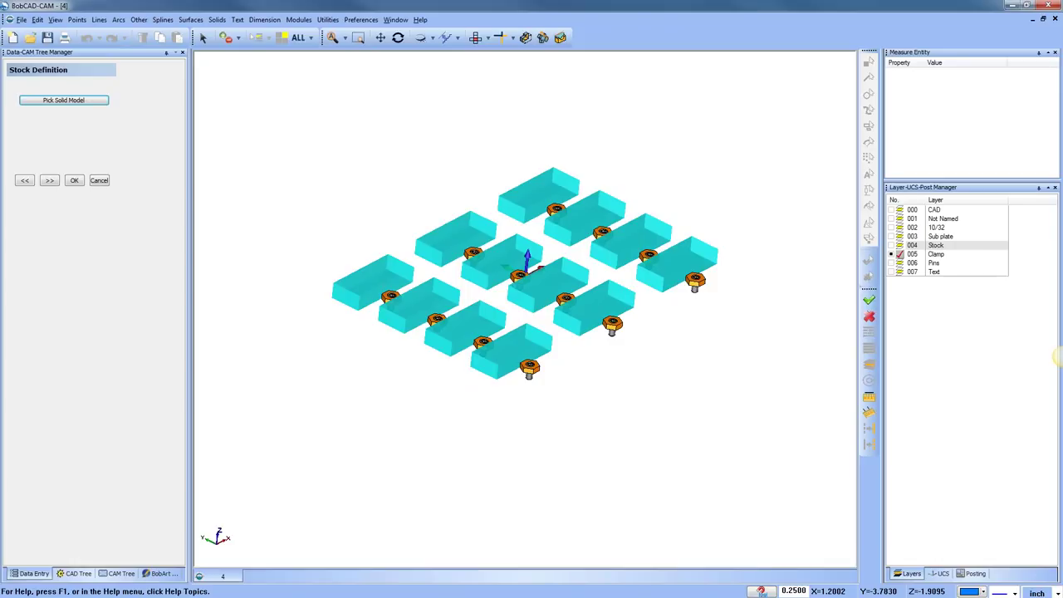
click(50, 180)
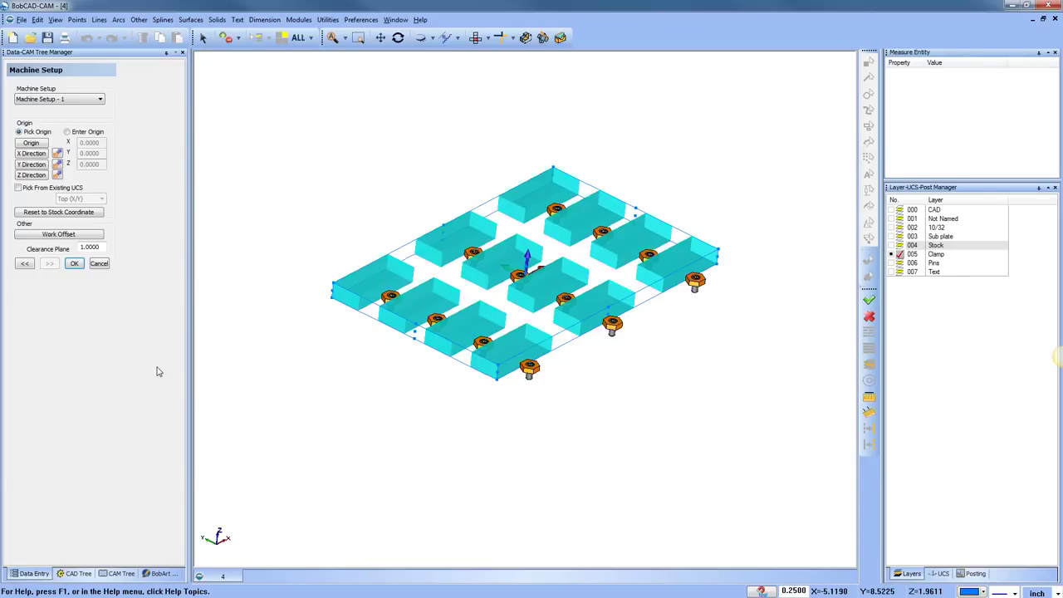
middle_drag(555, 350, 537, 371)
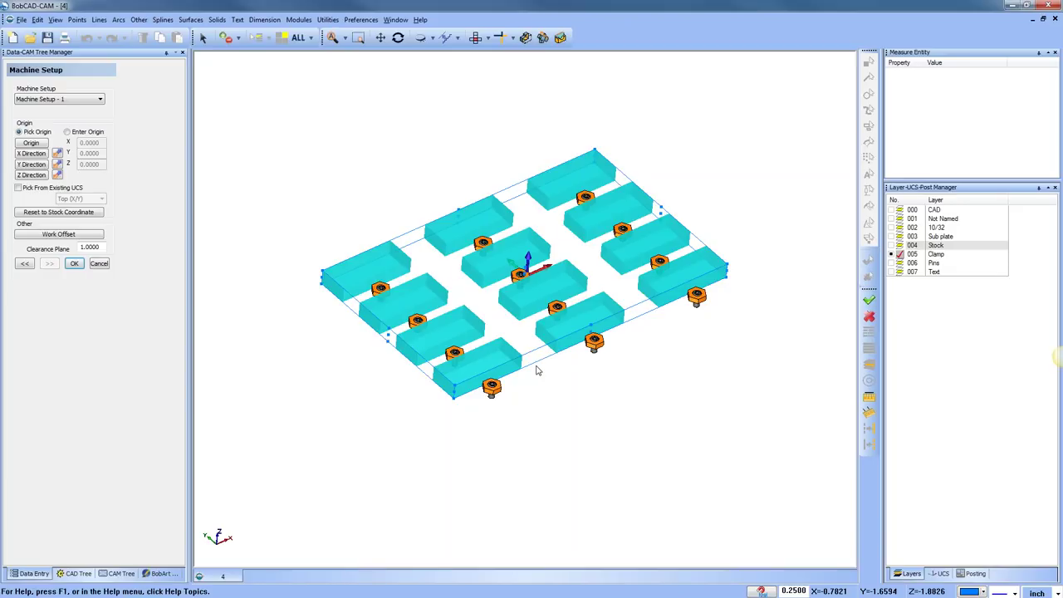
right_click(438, 139)
click(462, 154)
click(98, 264)
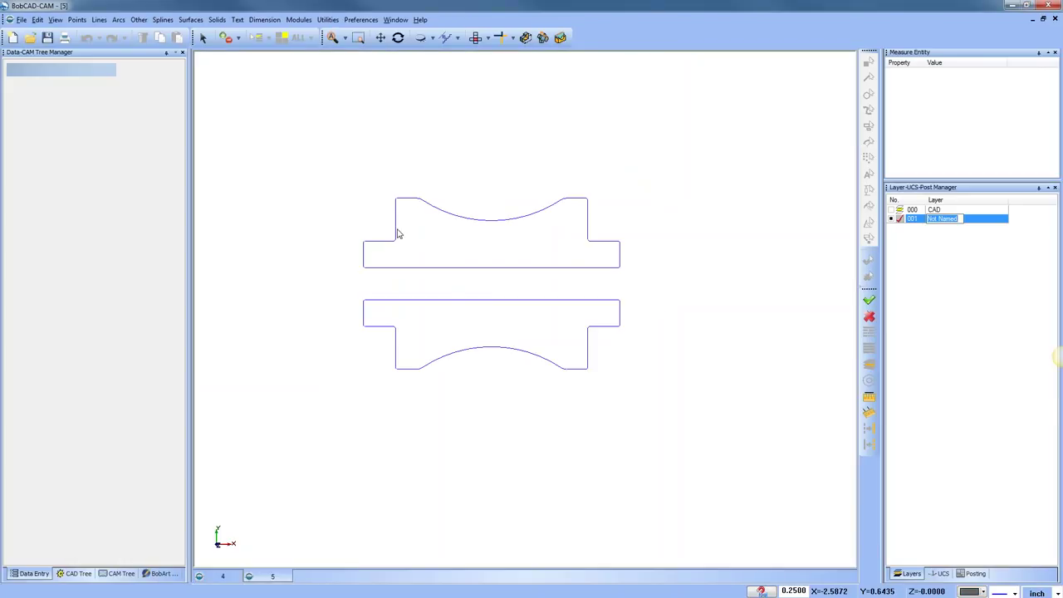
Close the two-profile drawing without saving and return to the ring part's document
click(1055, 18)
click(544, 330)
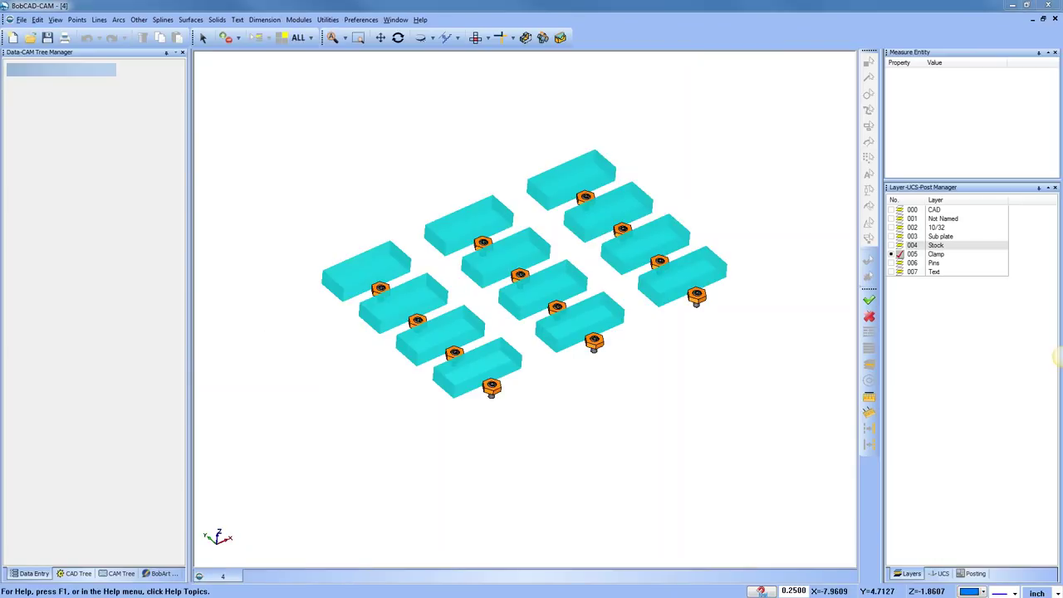
key(ctrl+Tab)
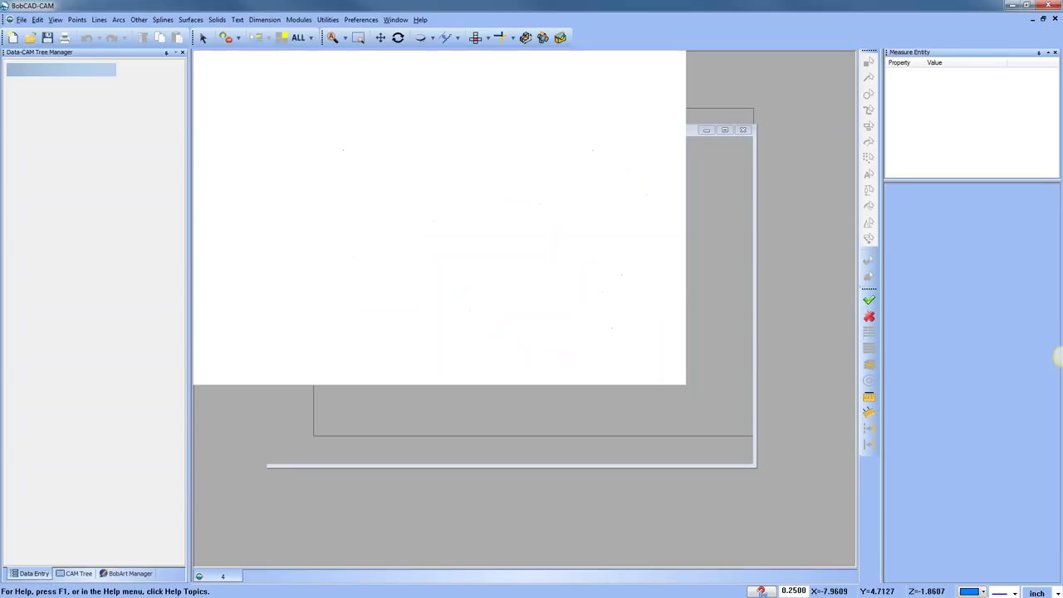
middle_drag(531, 389, 531, 340)
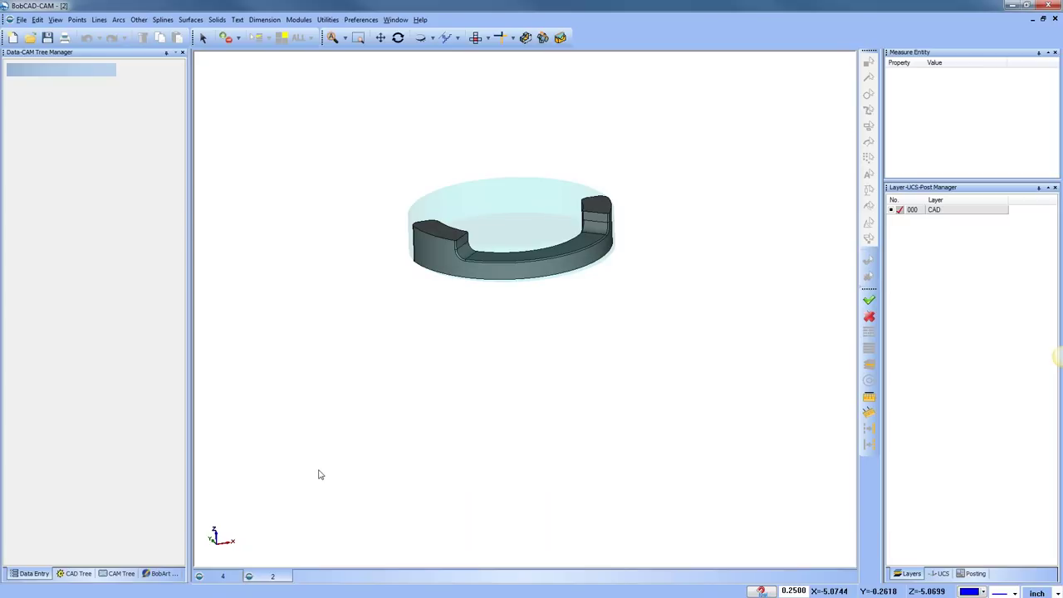
Restart the ring's Stock Wizard as Rectangular, sized by Bounding Box with Auto from Workspace
click(122, 574)
click(52, 125)
right_click(44, 108)
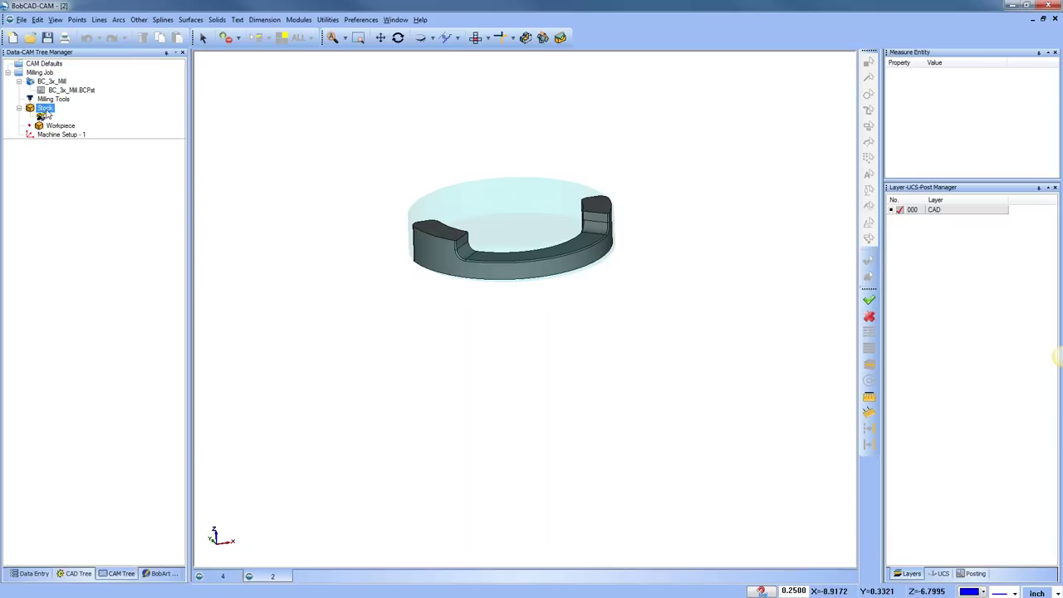
click(87, 112)
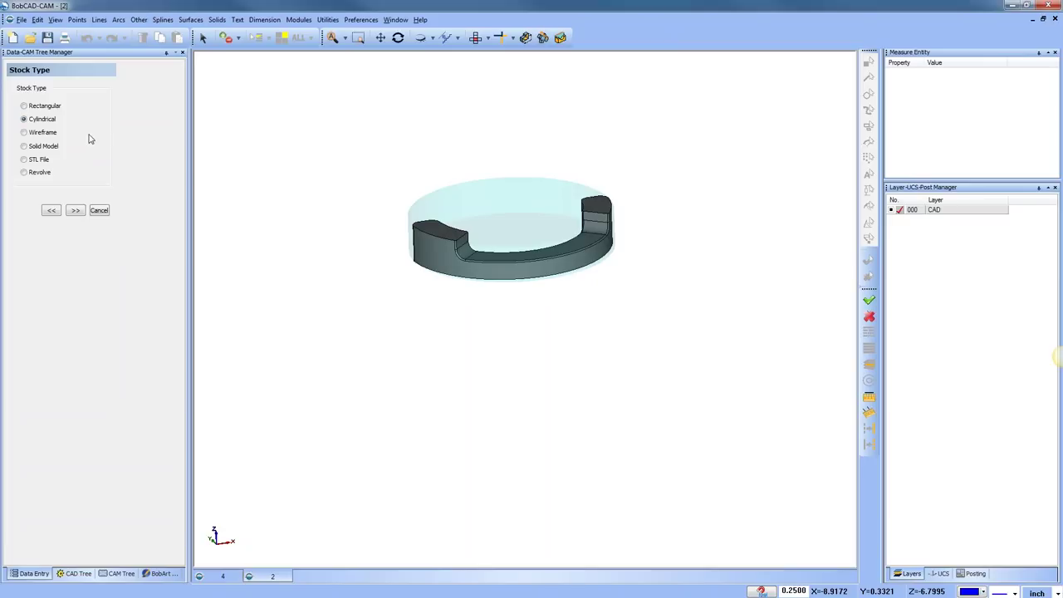
click(24, 106)
click(75, 211)
middle_drag(604, 343, 577, 332)
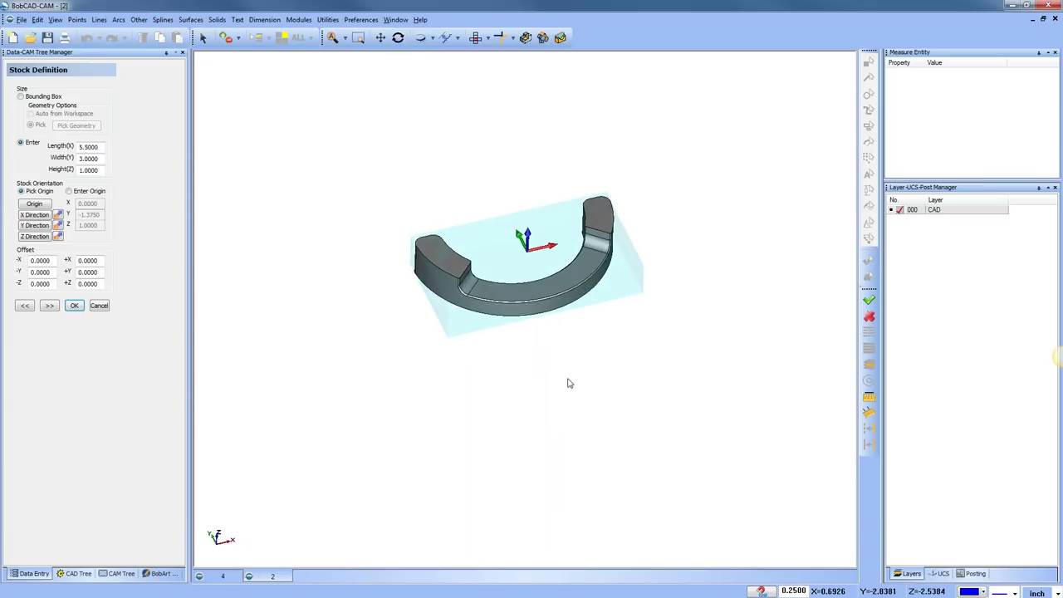
click(21, 96)
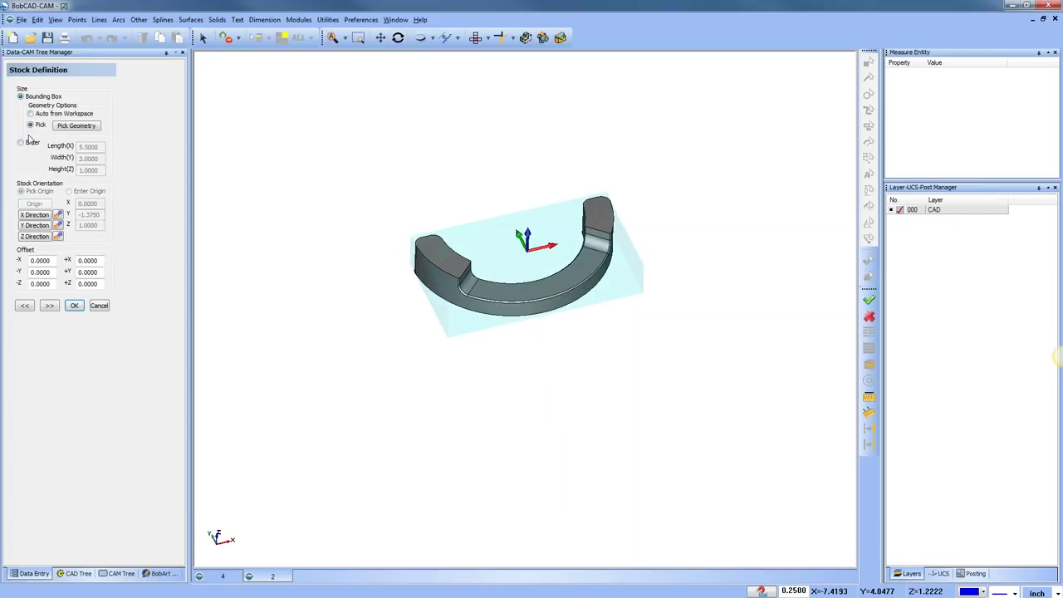
click(30, 113)
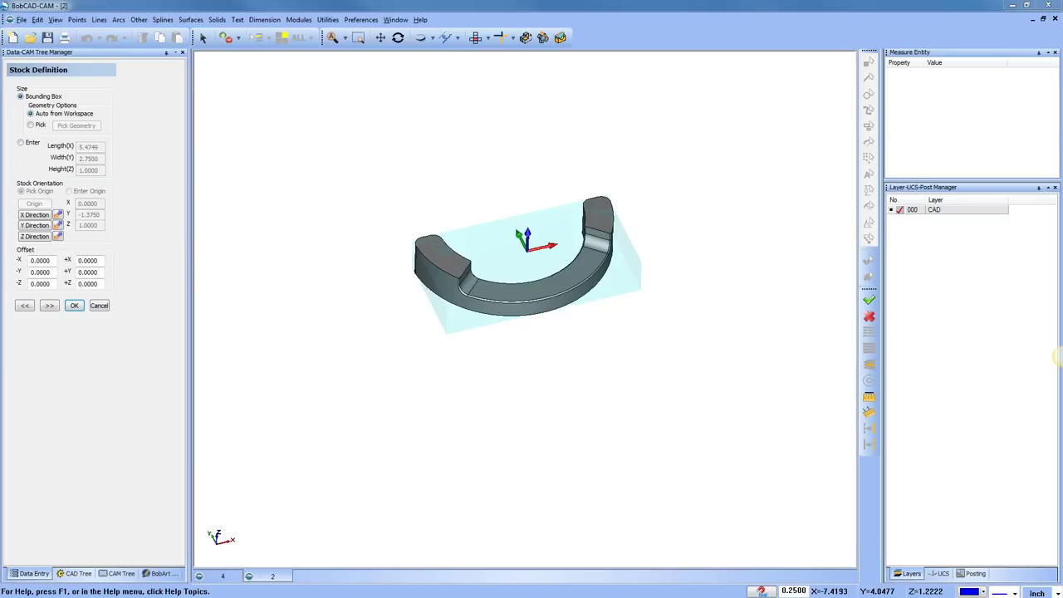
drag(16, 95, 80, 95)
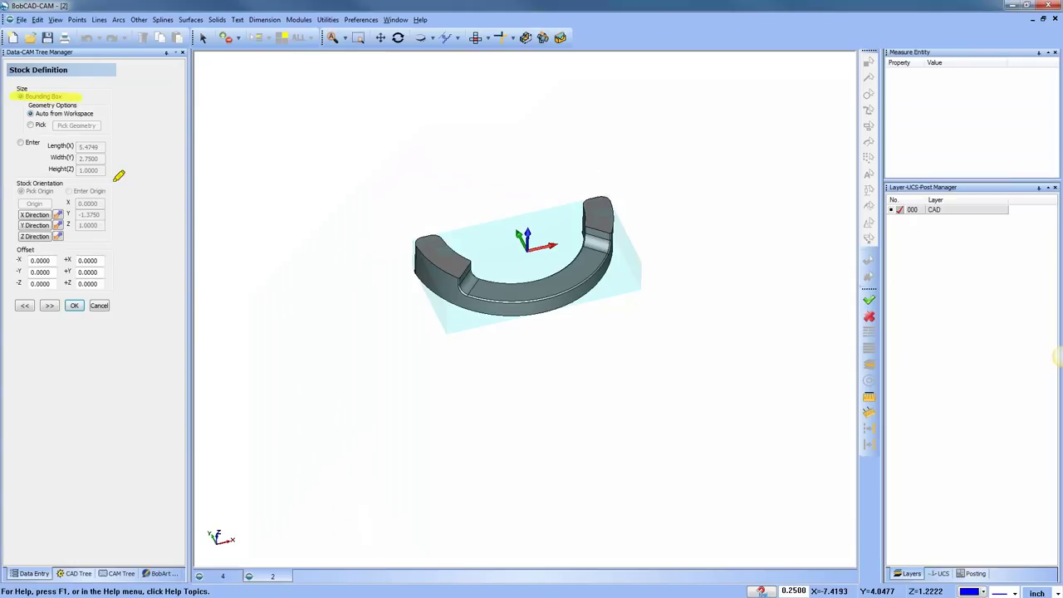
mouse_move(119, 140)
mouse_down()
mouse_move(84, 181)
mouse_move(126, 164)
mouse_up()
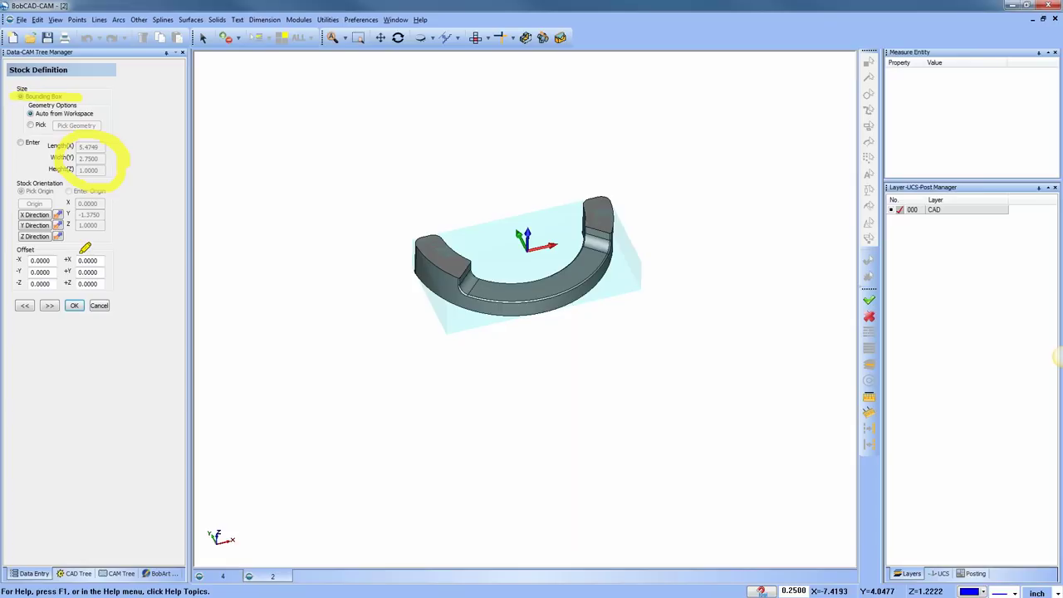
key(Escape)
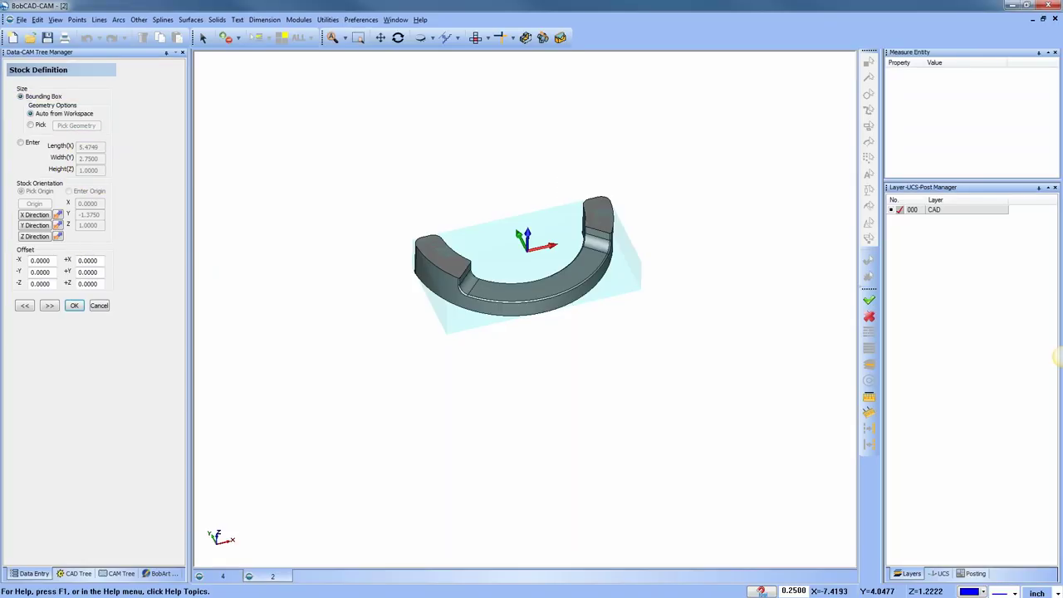
Enter the ring stock size as 5.75 × 3 × 1.125 and accept the Stock Definition
click(21, 143)
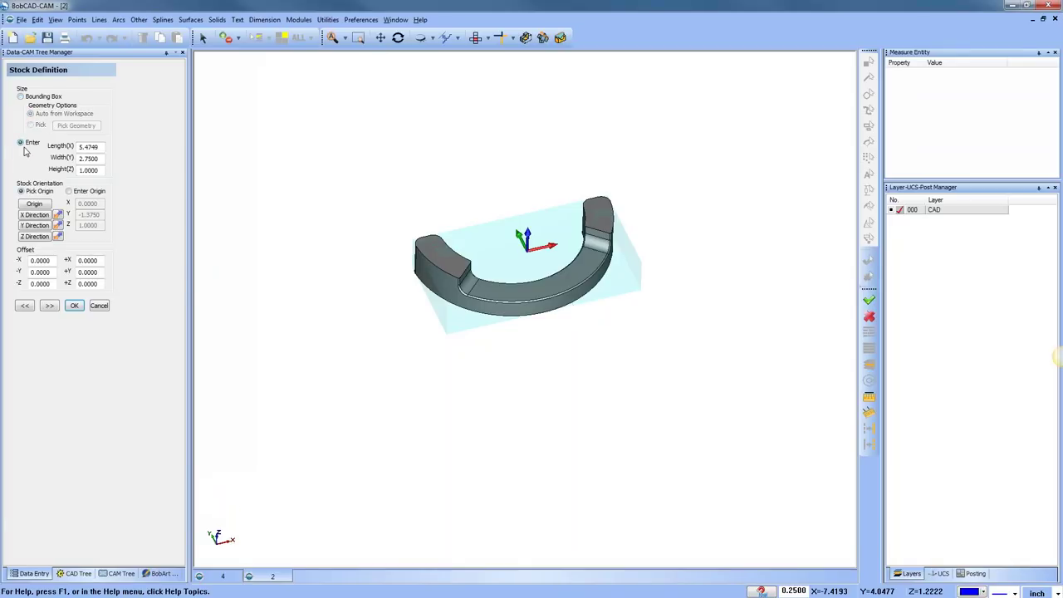
double_click(89, 146)
text(5.7)
click(100, 157)
double_click(100, 158)
text(3)
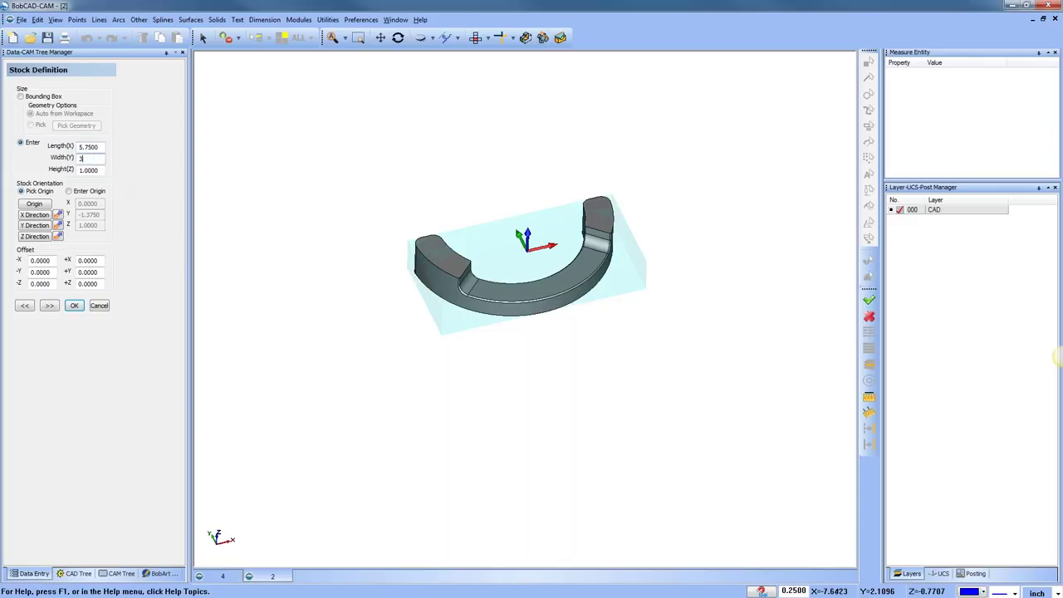
key(Tab)
text(1.125)
key(Tab)
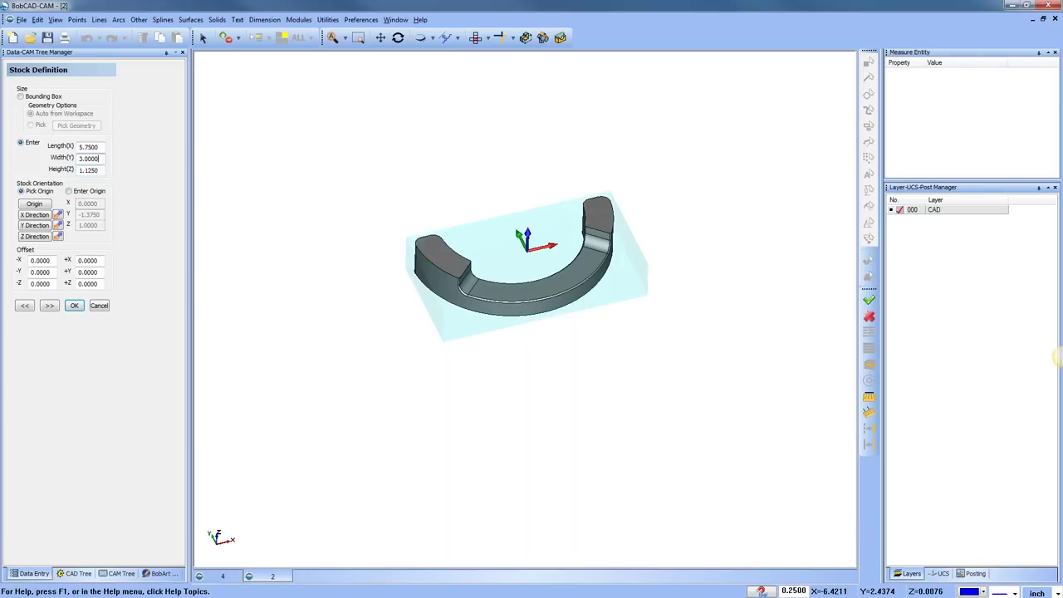
middle_drag(555, 375, 540, 336)
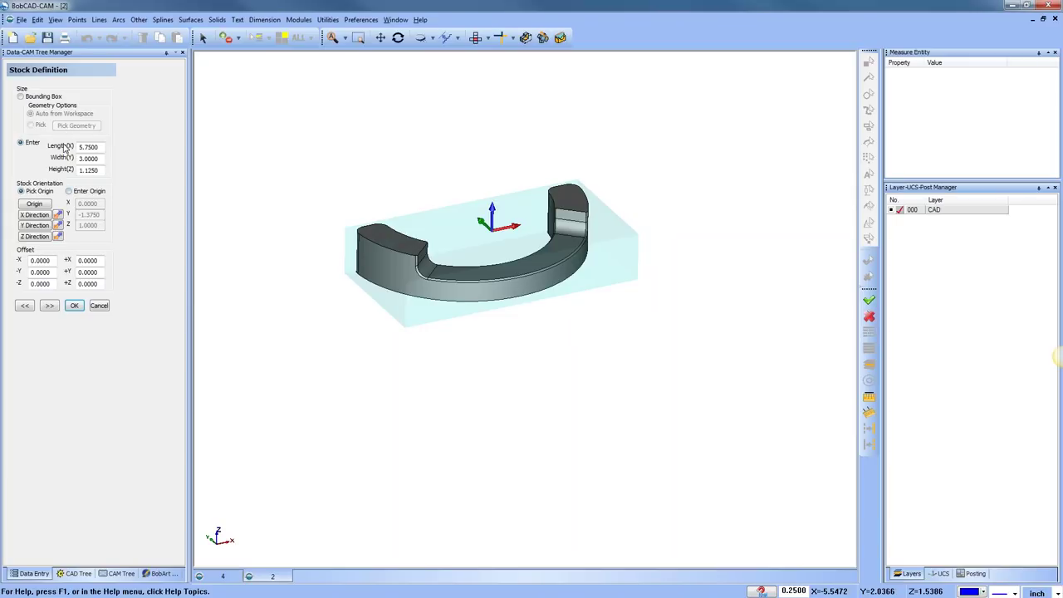
click(74, 305)
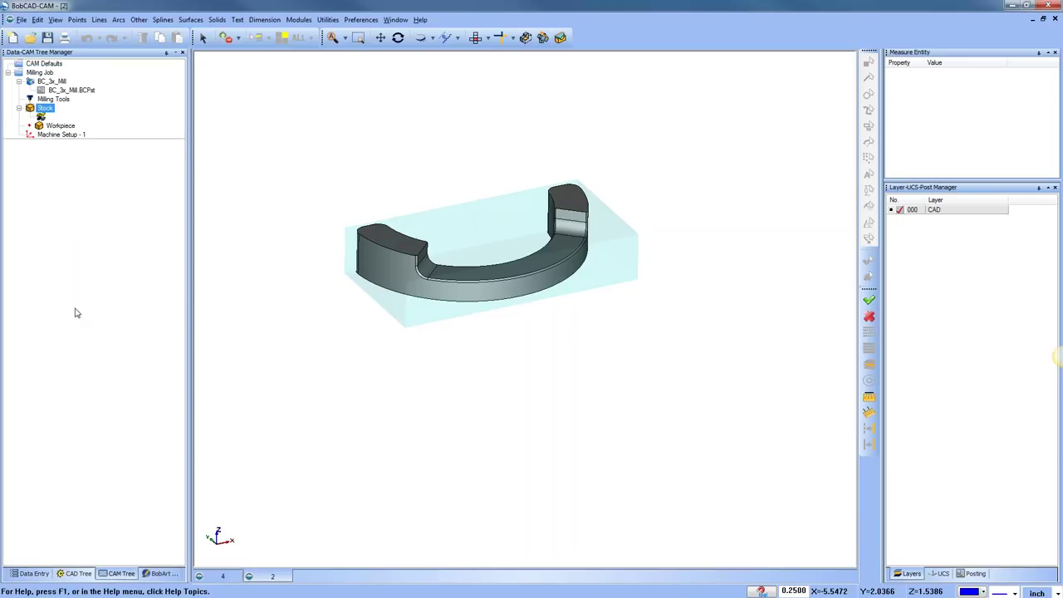
Save the ring job and reopen its Stock Definition, still showing 5.75 × 3 × 1.125
click(47, 37)
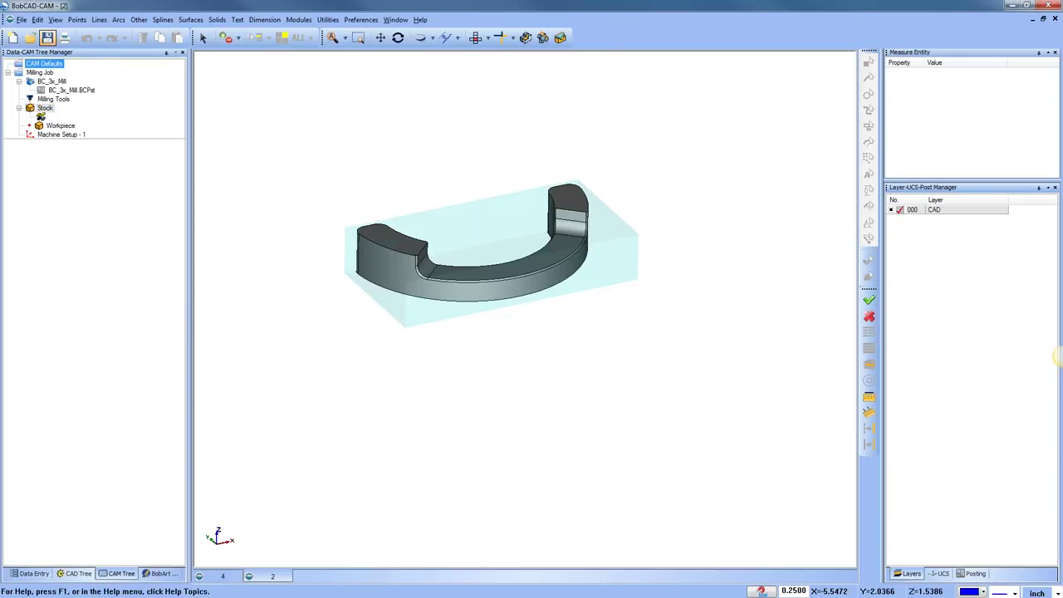
click(1054, 19)
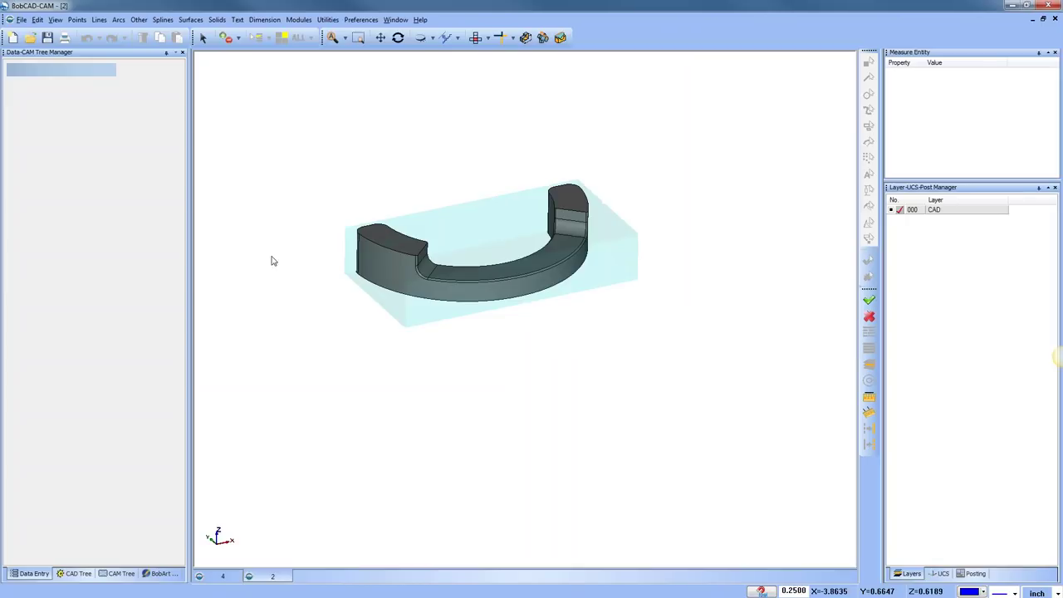
click(124, 579)
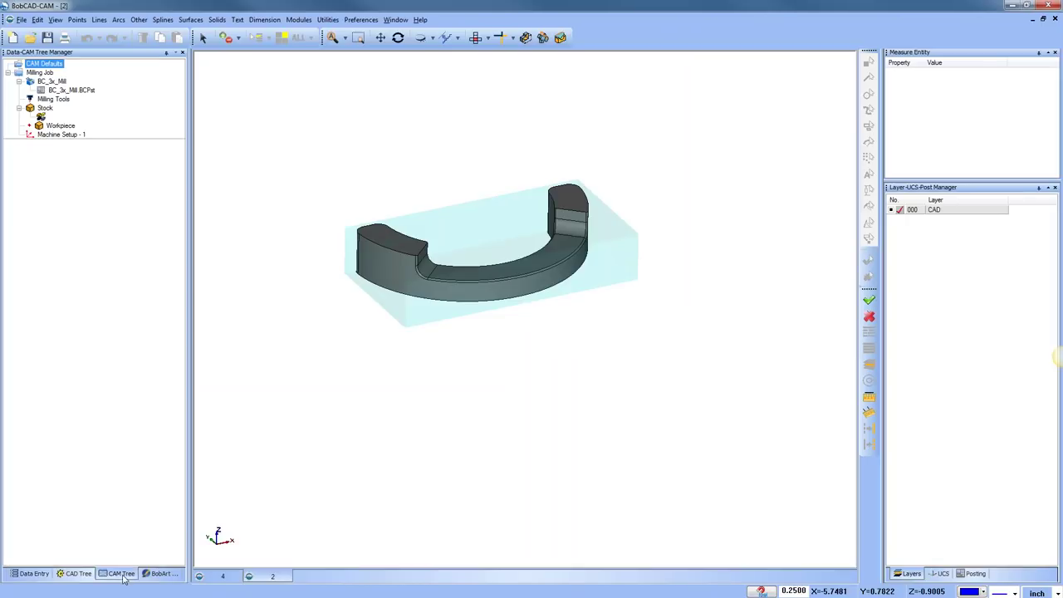
right_click(45, 108)
click(88, 118)
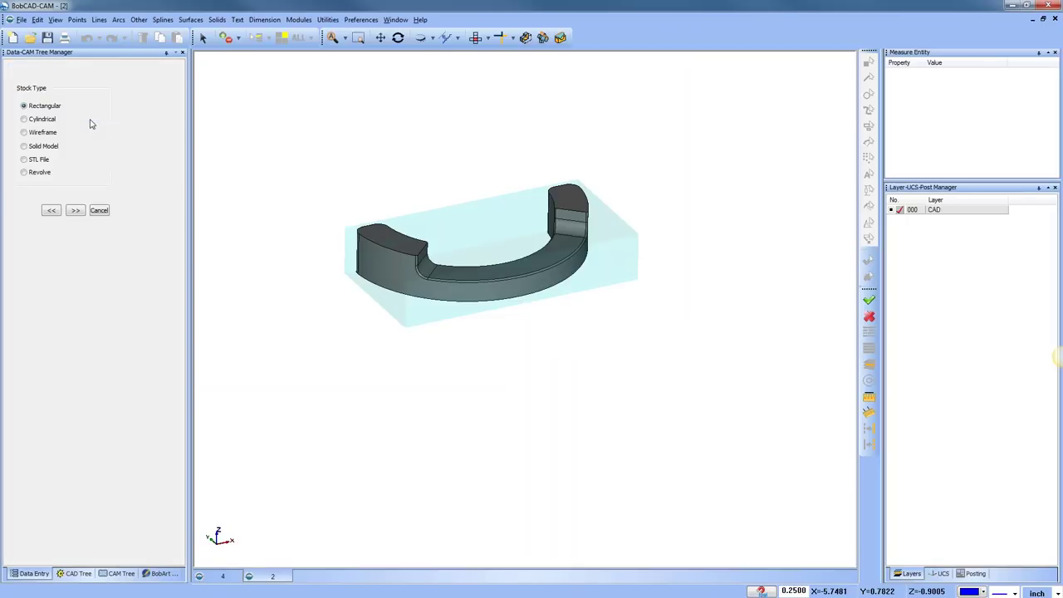
click(77, 211)
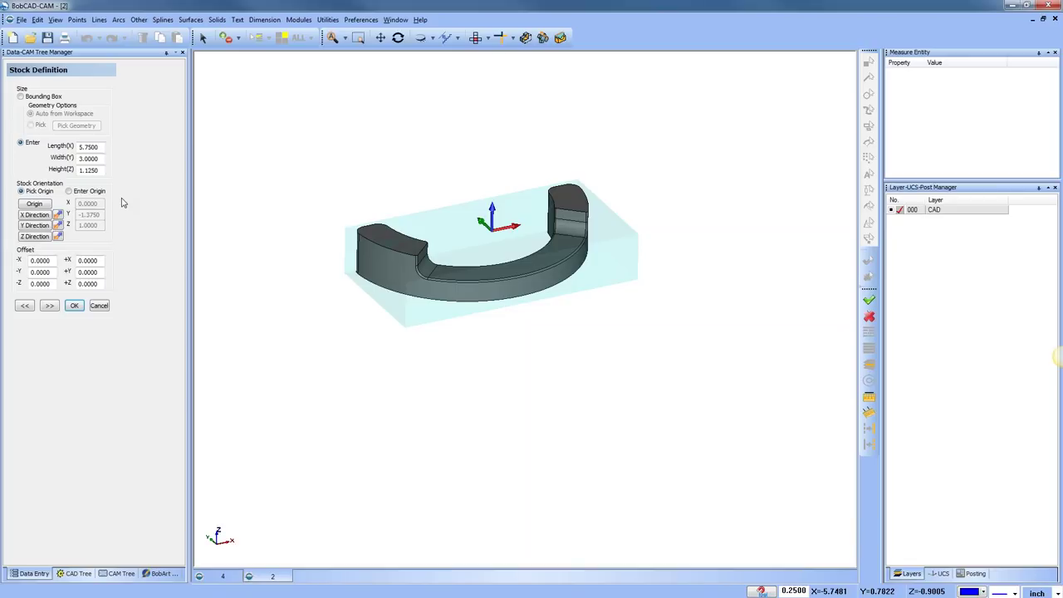
Compare the Bounding Box and Offset options, then cancel, keeping the 5.75 × 3 × 1.125 stock
click(21, 96)
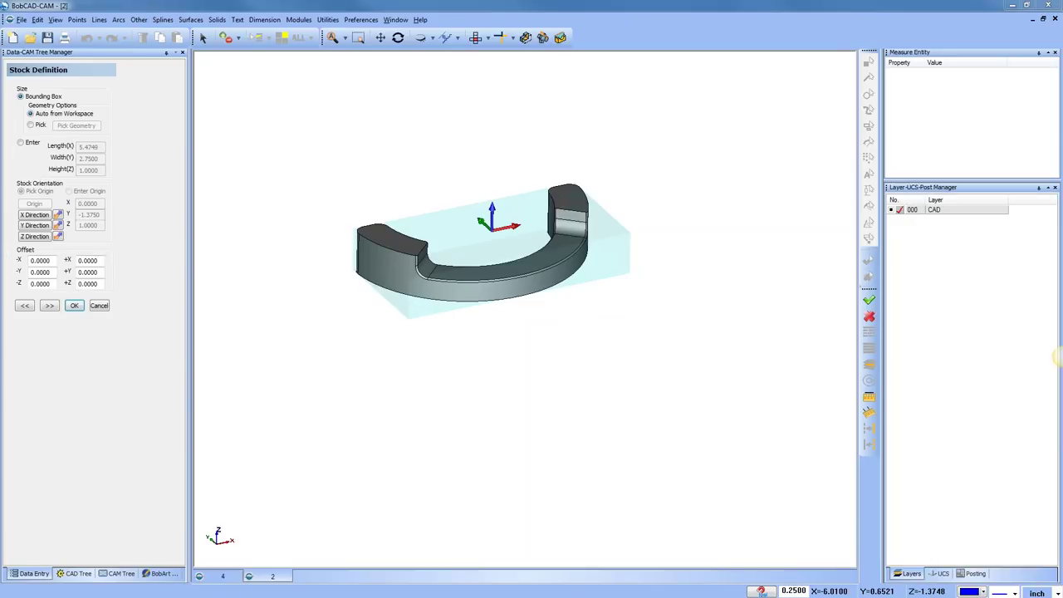
mouse_move(145, 246)
mouse_down()
mouse_move(45, 229)
mouse_move(10, 264)
mouse_move(129, 240)
mouse_up()
mouse_move(402, 125)
mouse_down()
mouse_move(265, 170)
mouse_move(204, 199)
mouse_move(158, 241)
mouse_move(136, 233)
mouse_move(196, 259)
mouse_up()
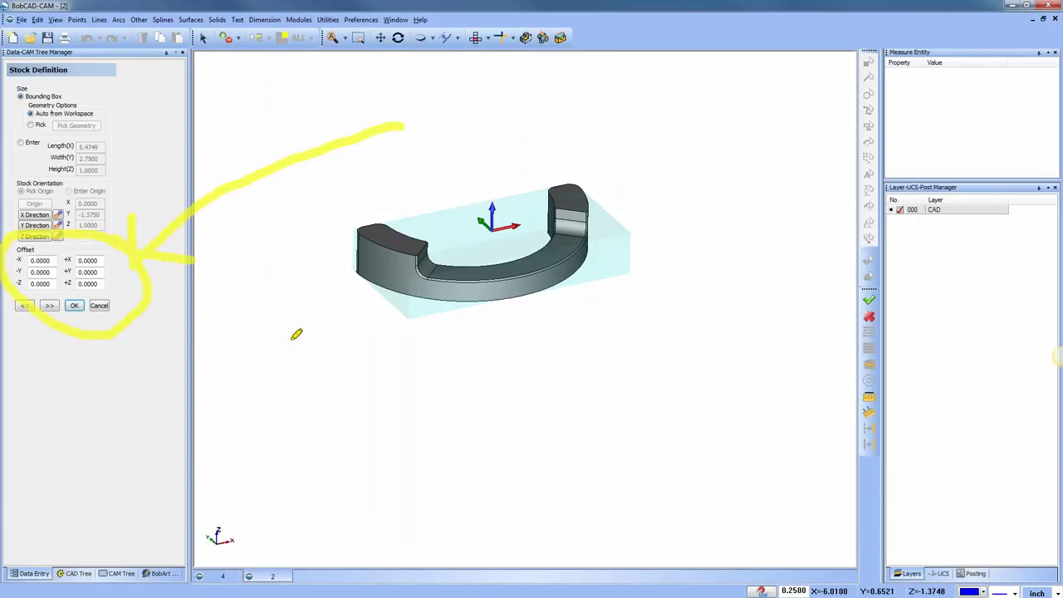
mouse_move(21, 246)
mouse_down()
mouse_move(50, 248)
mouse_move(42, 250)
mouse_up()
key(e)
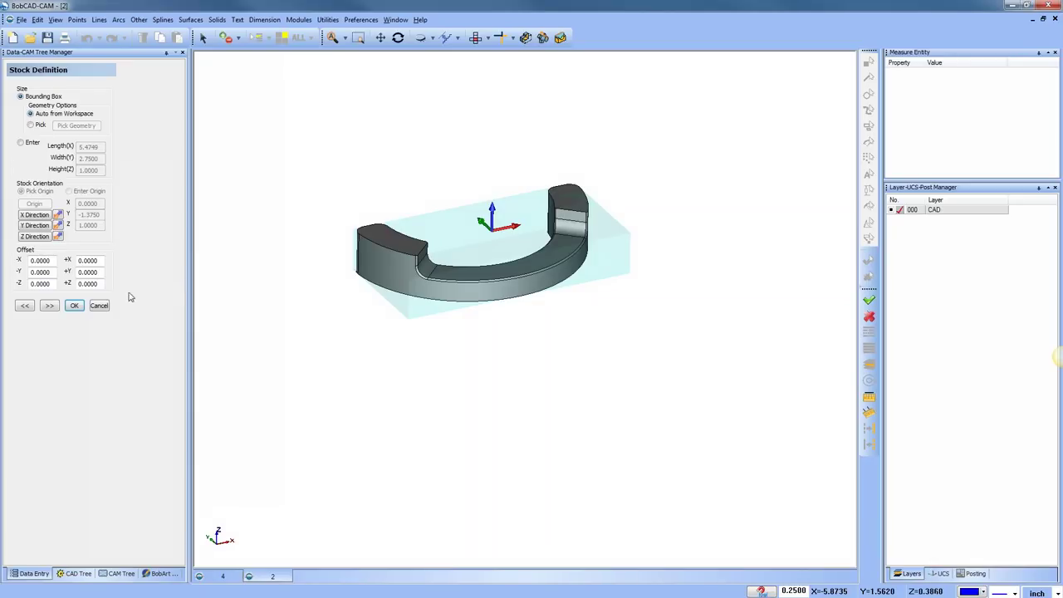
click(102, 304)
click(117, 575)
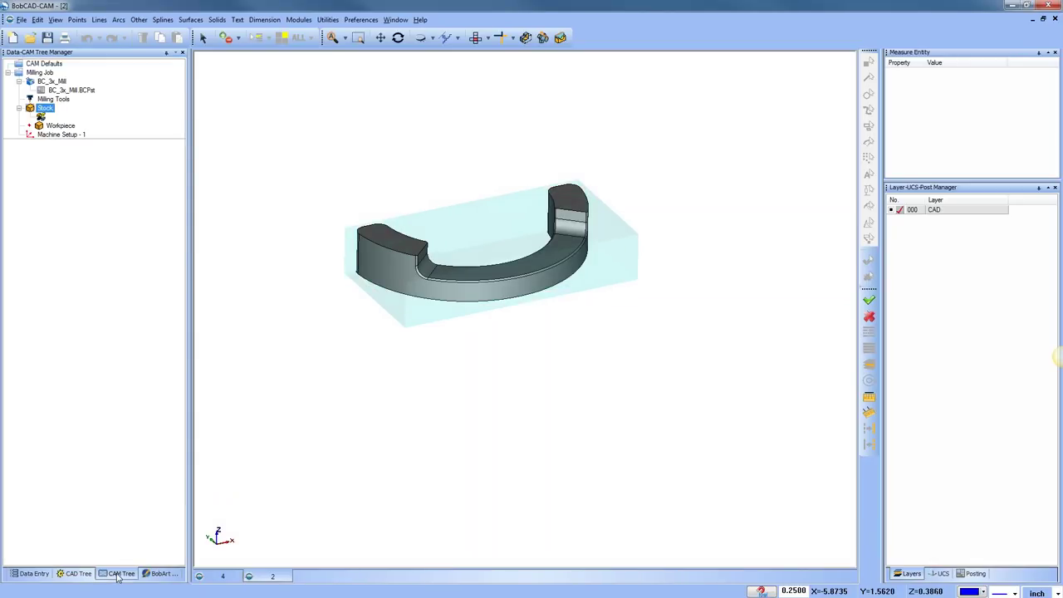
Lower the stock's transparency toward Low and save it as the default
right_click(45, 108)
click(110, 148)
drag(607, 298, 495, 299)
click(559, 324)
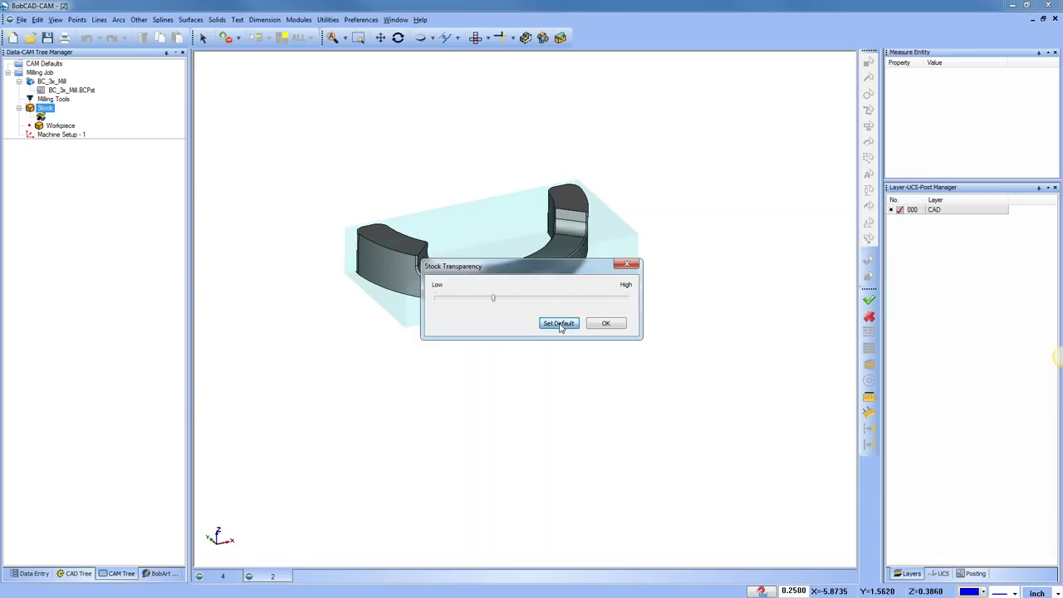
click(603, 323)
Check the stocked ring part from the Top, Front and Top views
scroll(498, 324, up, 5)
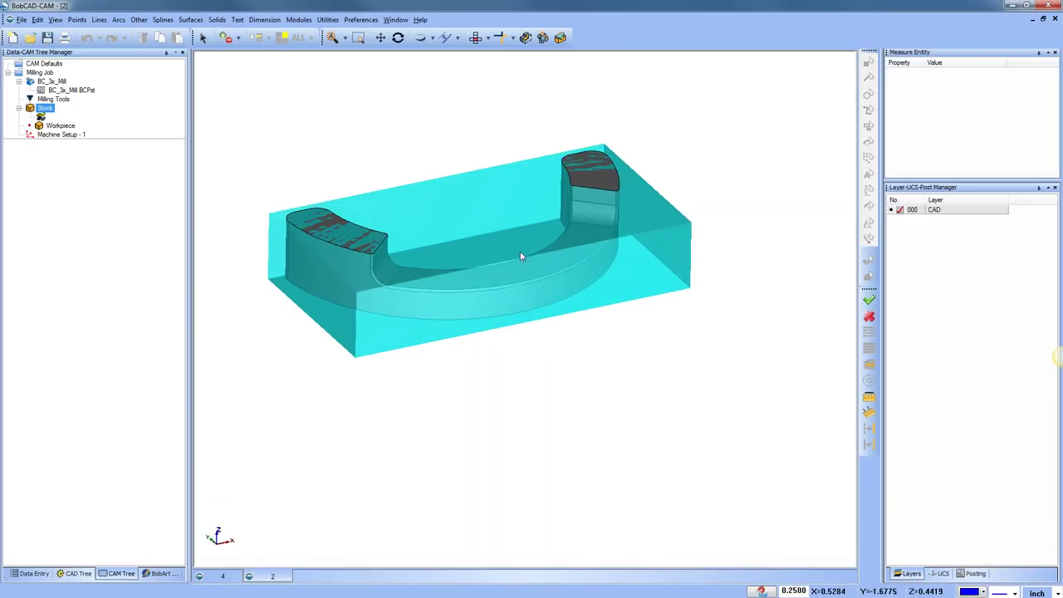
scroll(519, 249, down, 3)
scroll(548, 315, up, 2)
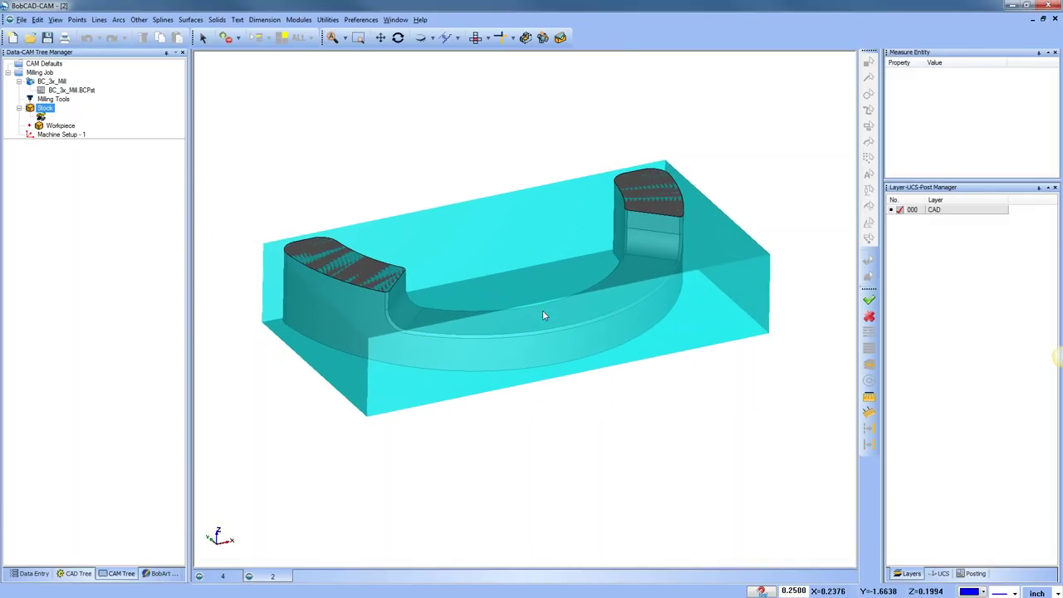
scroll(541, 332, down, 2)
middle_drag(540, 334, 532, 318)
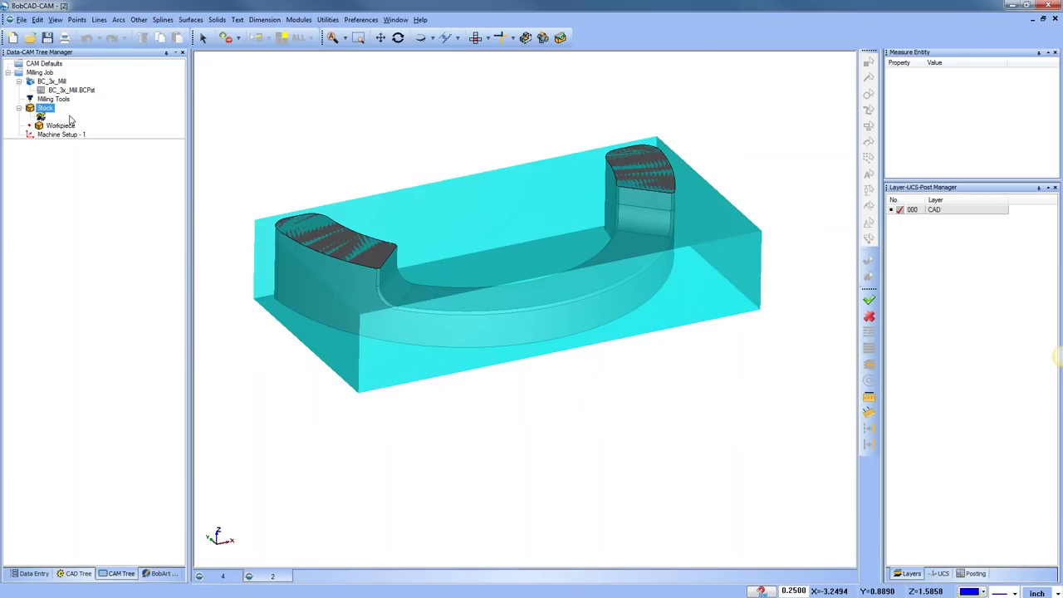
key(t)
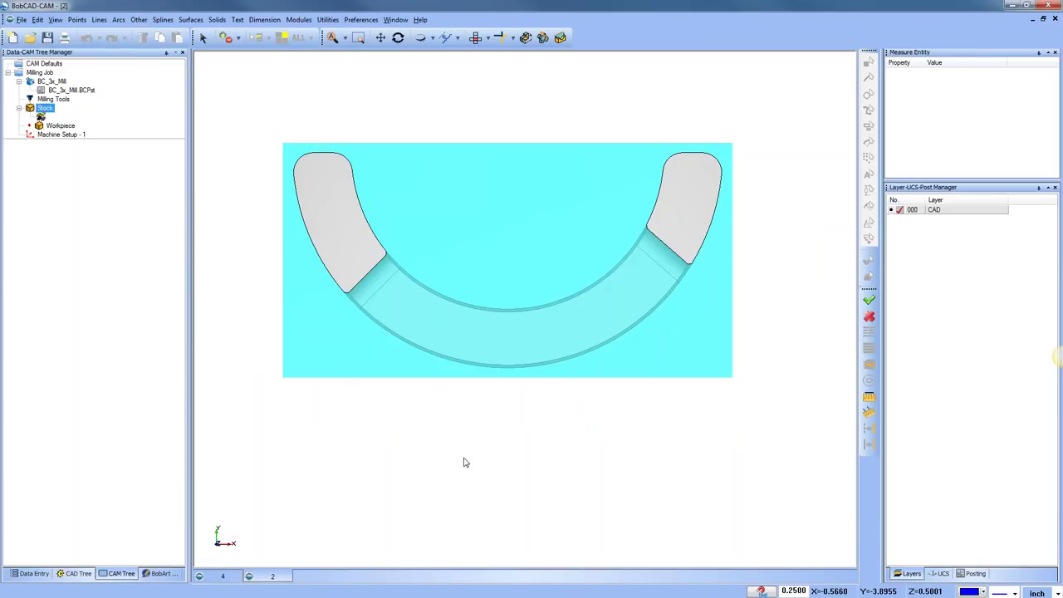
key(f)
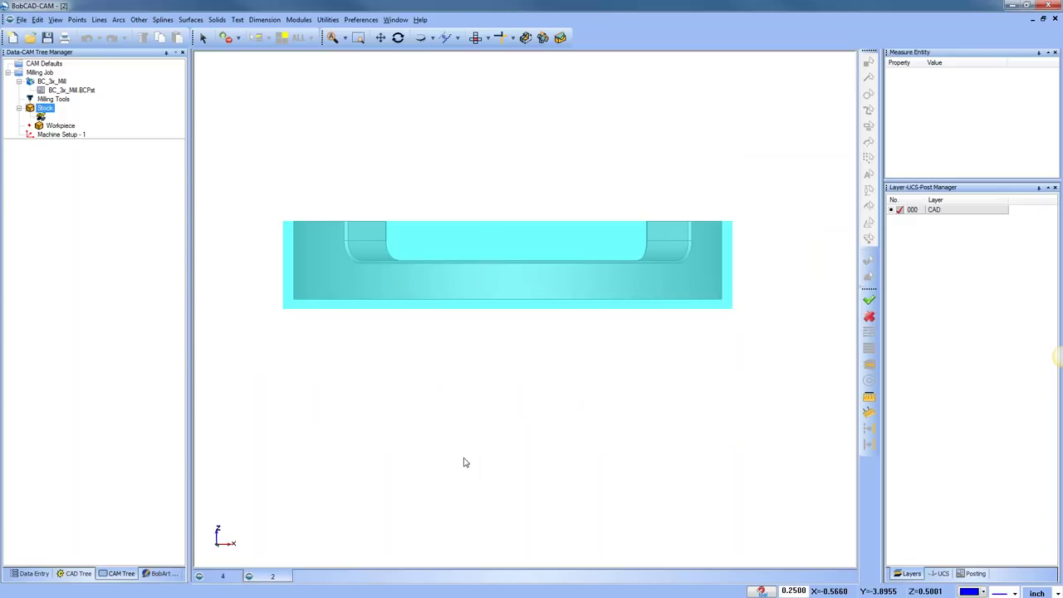
key(t)
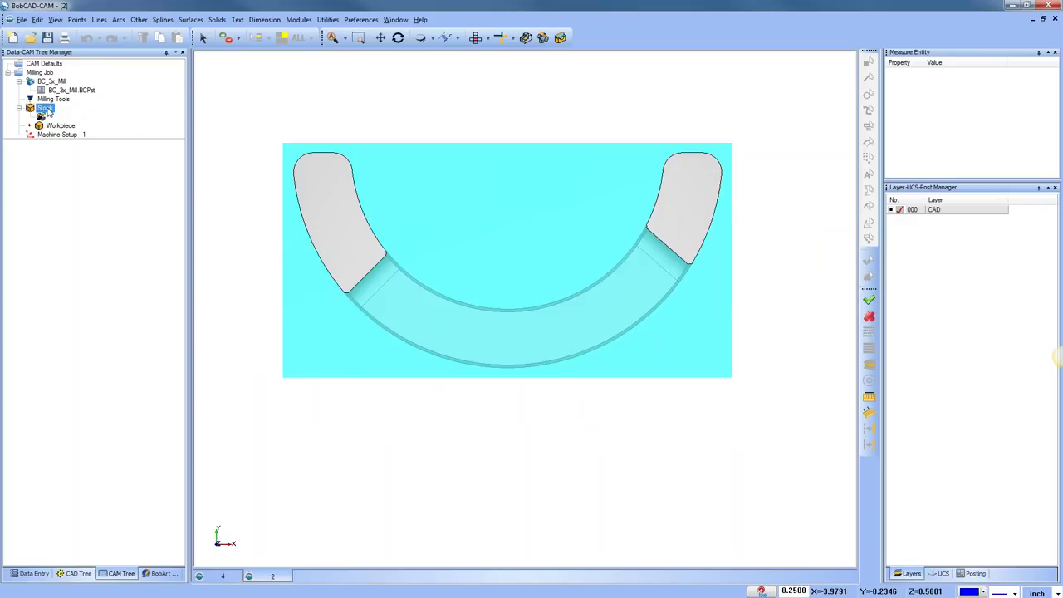
right_click(47, 108)
Reopen Stock Definition and set the -X, +X, -Y and +Y offsets to 0.125
click(123, 118)
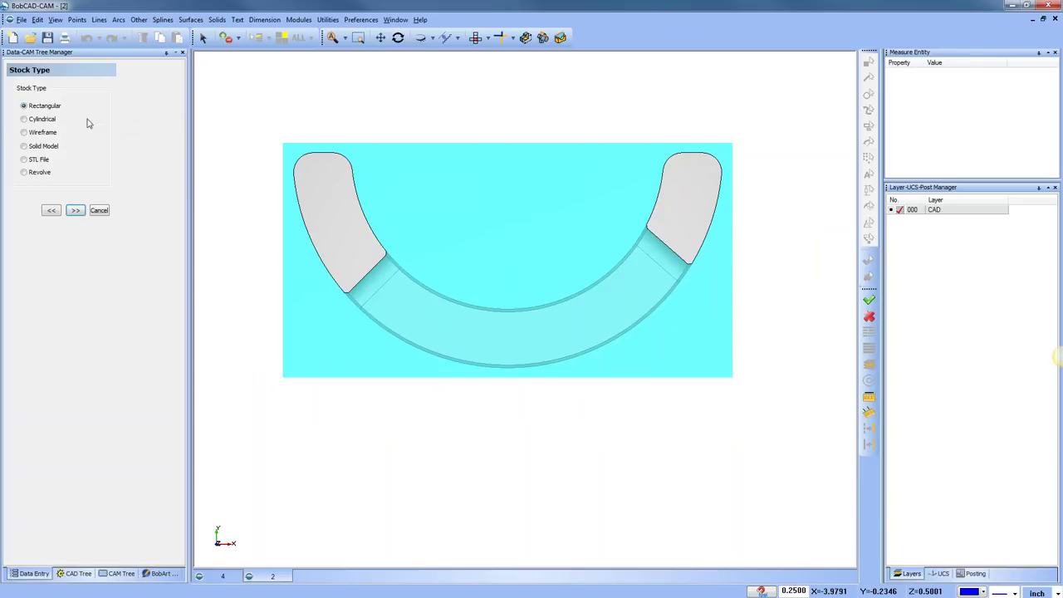
click(79, 210)
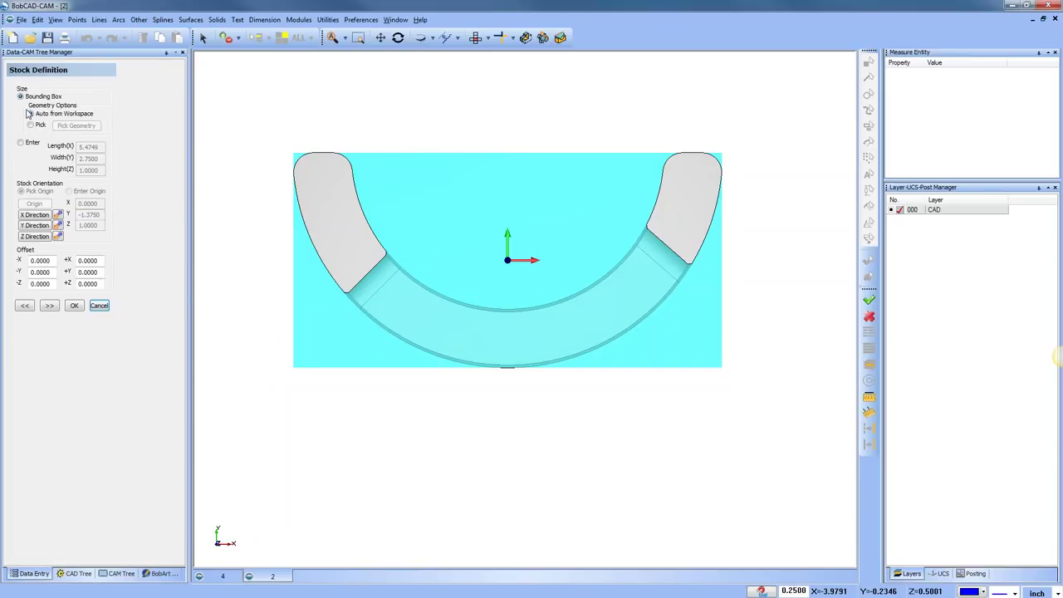
click(52, 260)
double_click(52, 260)
text(0.125)
key(Tab)
text(.125)
key(Tab)
text(.125)
key(Tab)
text(.125)
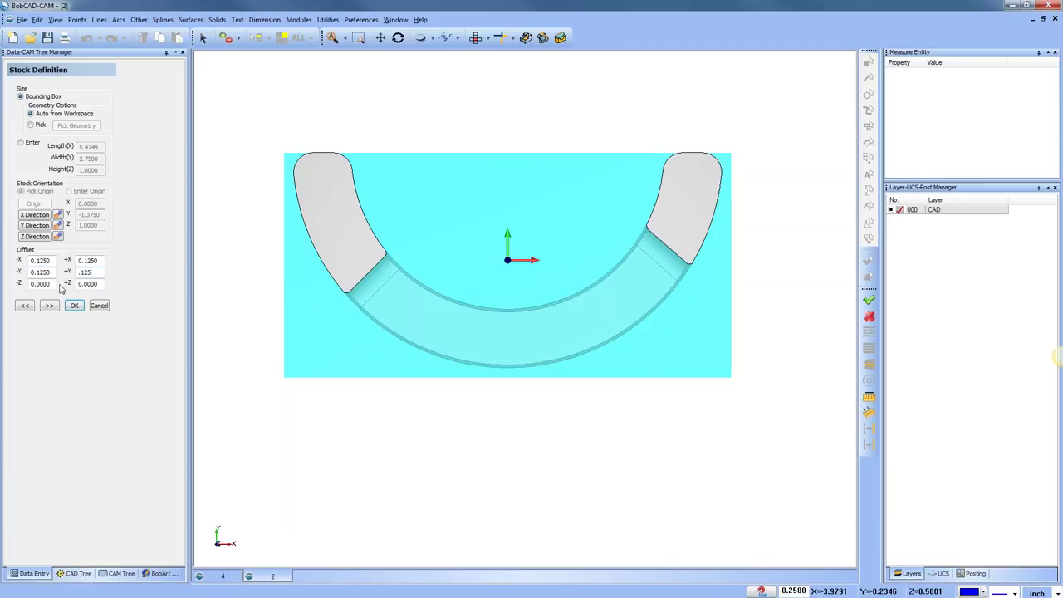
key(Tab)
Set the -Z offset to 0.25 and +Z to 0.125, then confirm the stock
middle_drag(515, 424, 543, 363)
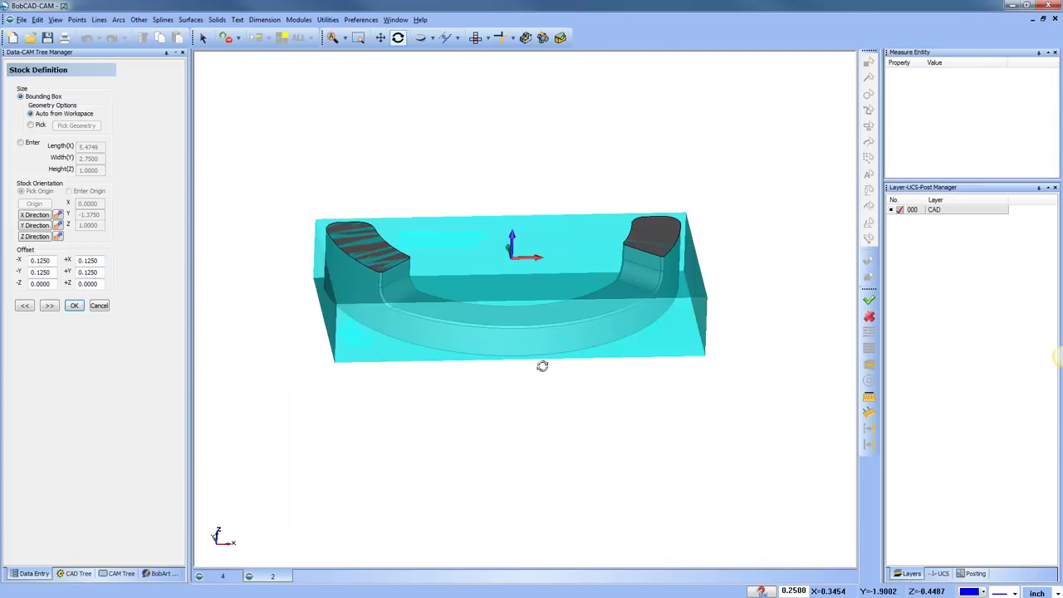
double_click(40, 283)
text(.25)
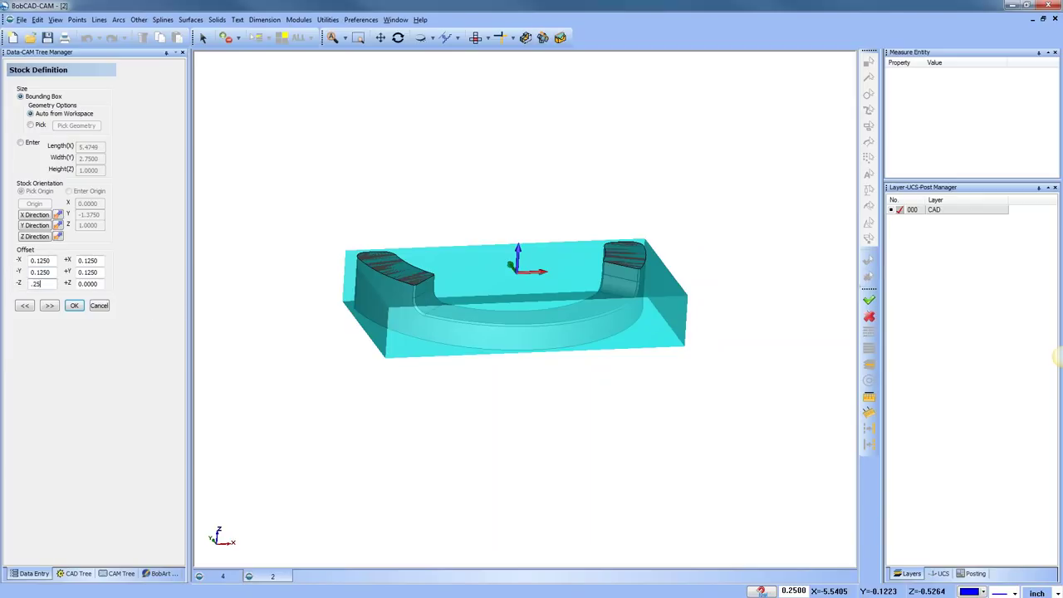
click(84, 284)
double_click(84, 284)
text(.125)
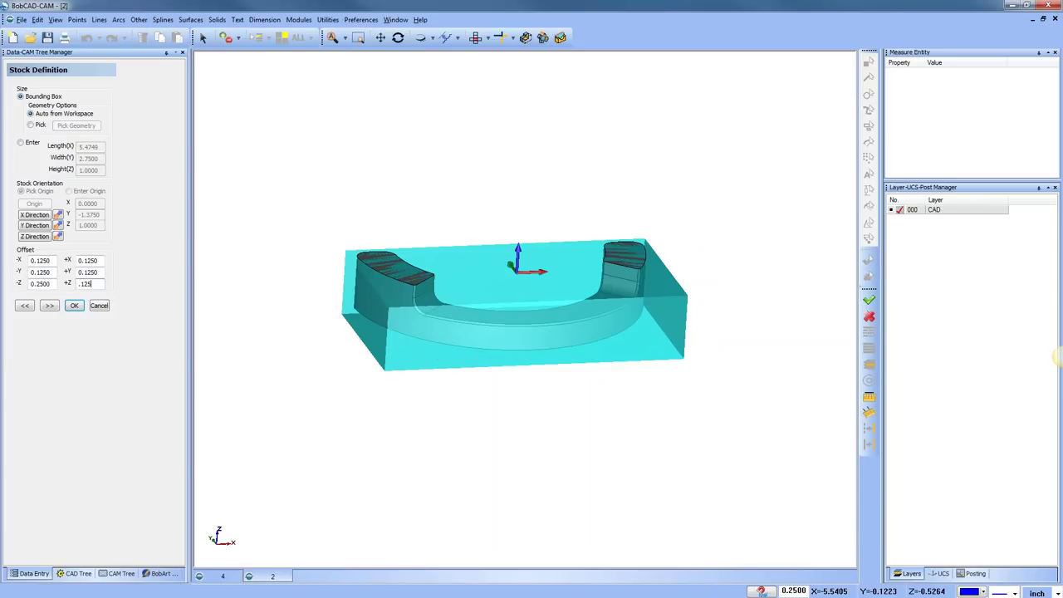
click(91, 276)
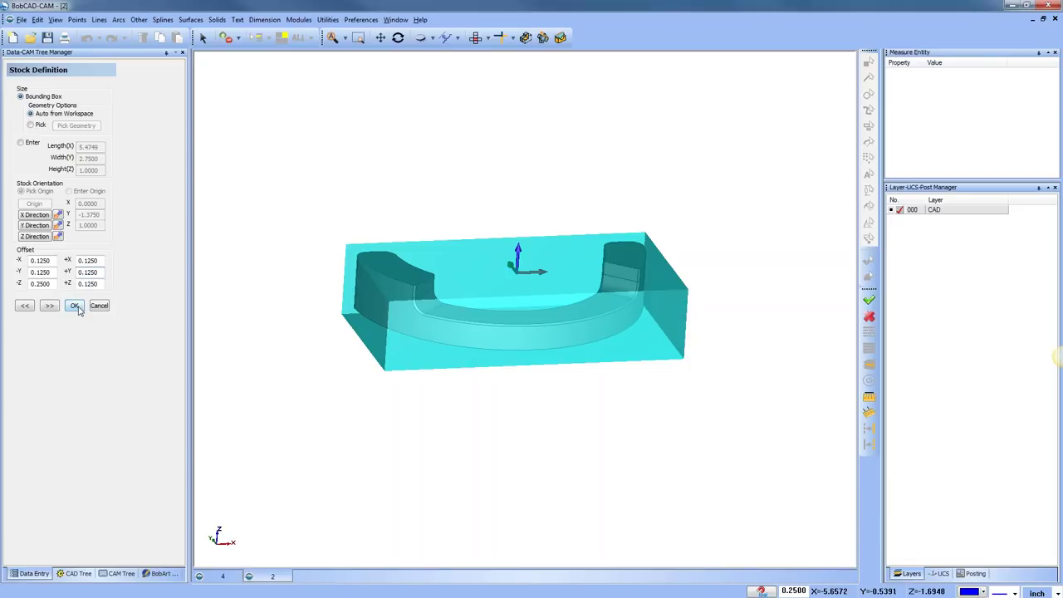
click(74, 306)
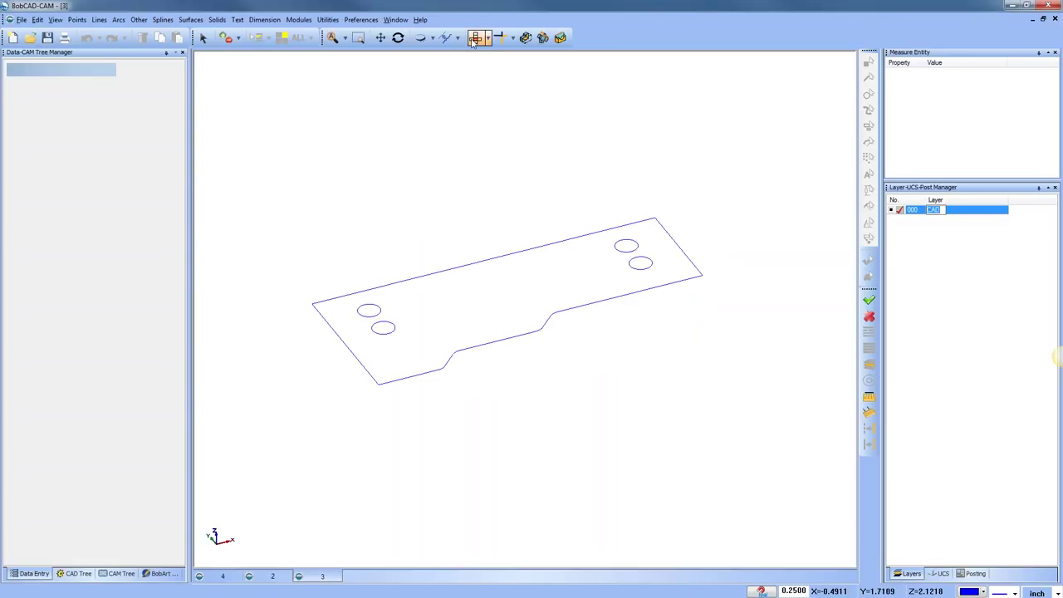
On document 3, pick the plate's outer profile as Wireframe stock, then cancel the definition
click(476, 38)
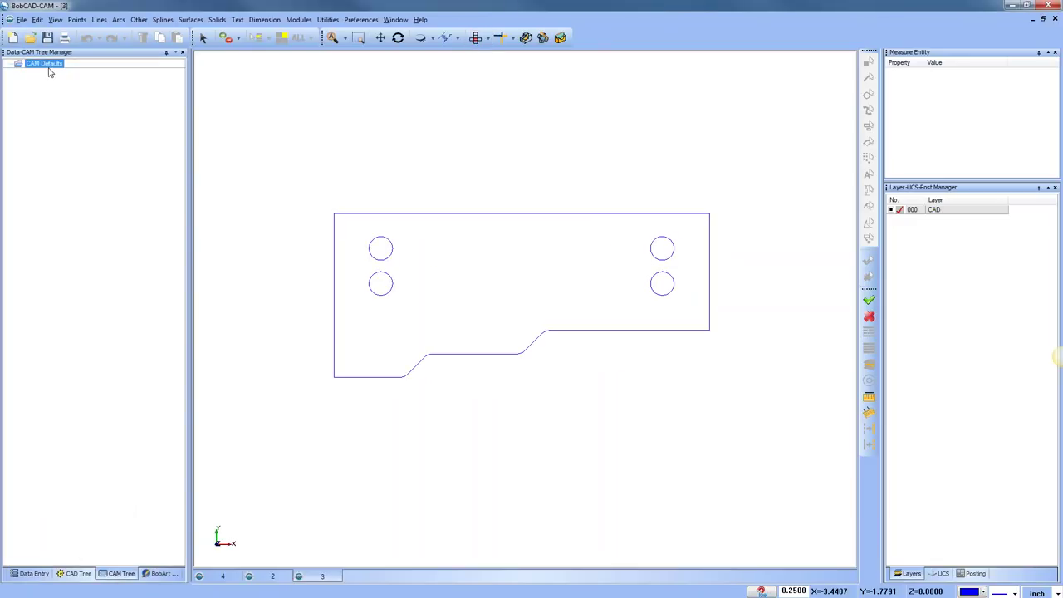
click(35, 230)
click(77, 180)
click(37, 133)
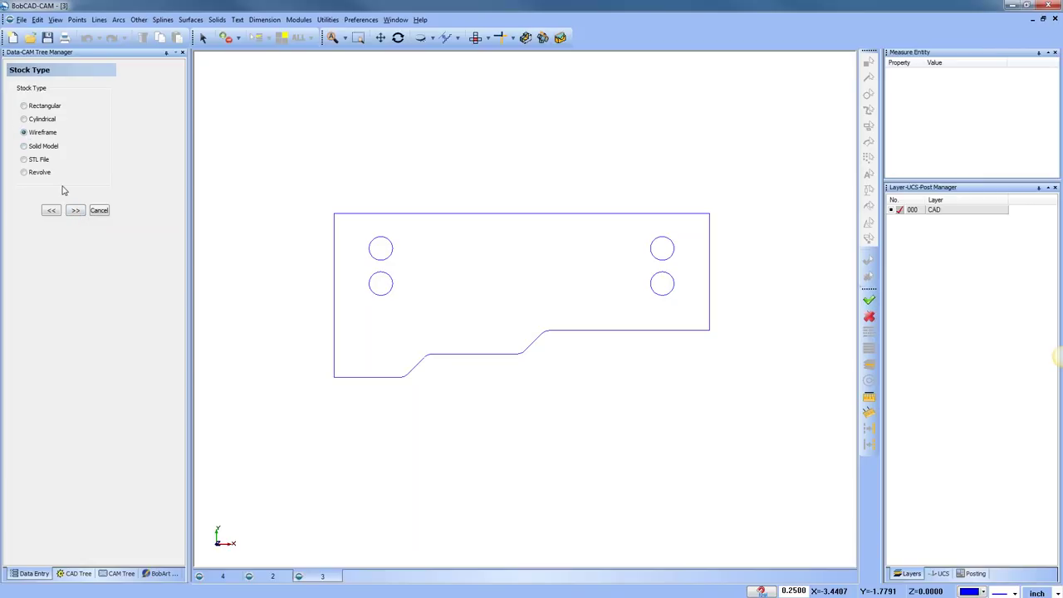
click(76, 211)
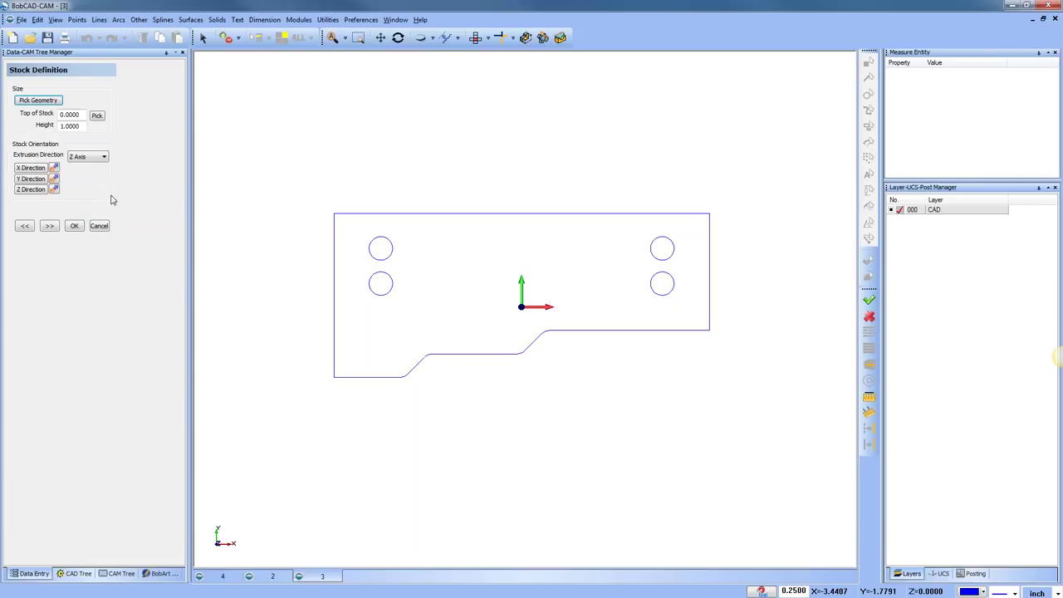
click(47, 101)
click(334, 230)
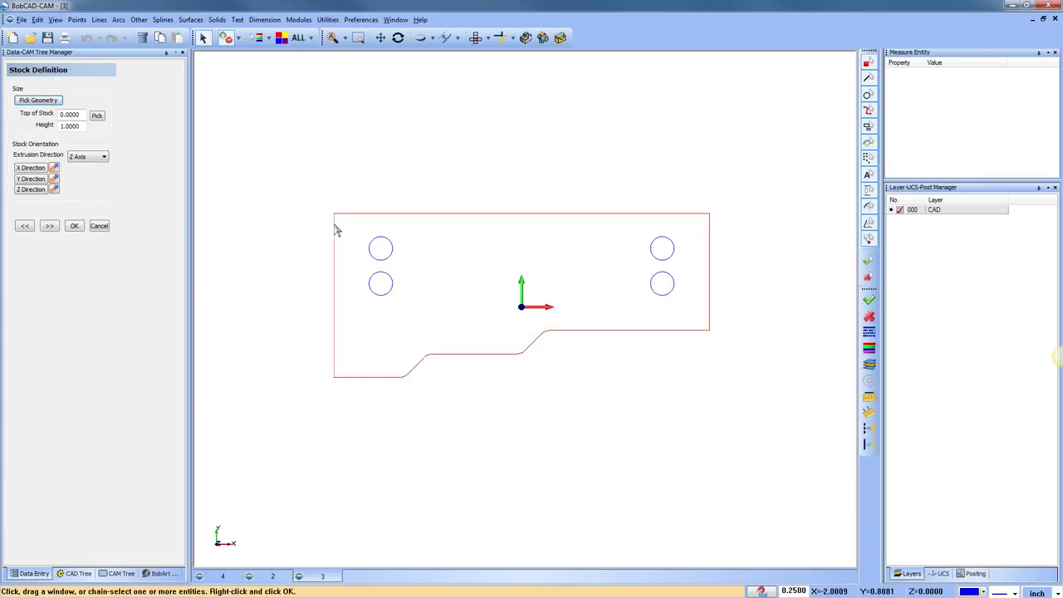
right_click(292, 186)
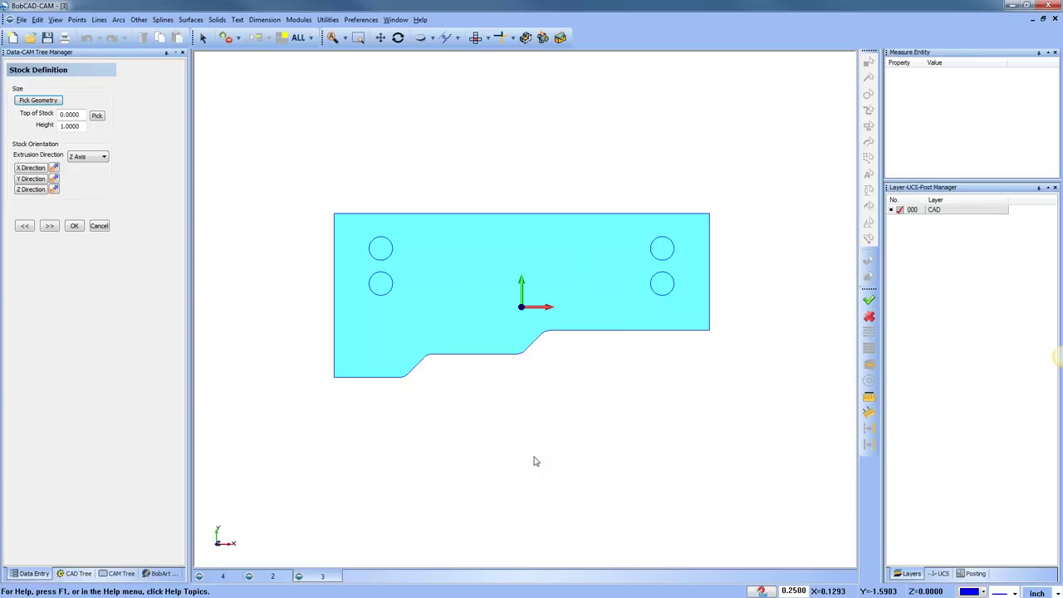
click(39, 101)
click(100, 227)
Offset the fixture plate's outer profile by 0.05 with Sharp Corner enabled
click(139, 20)
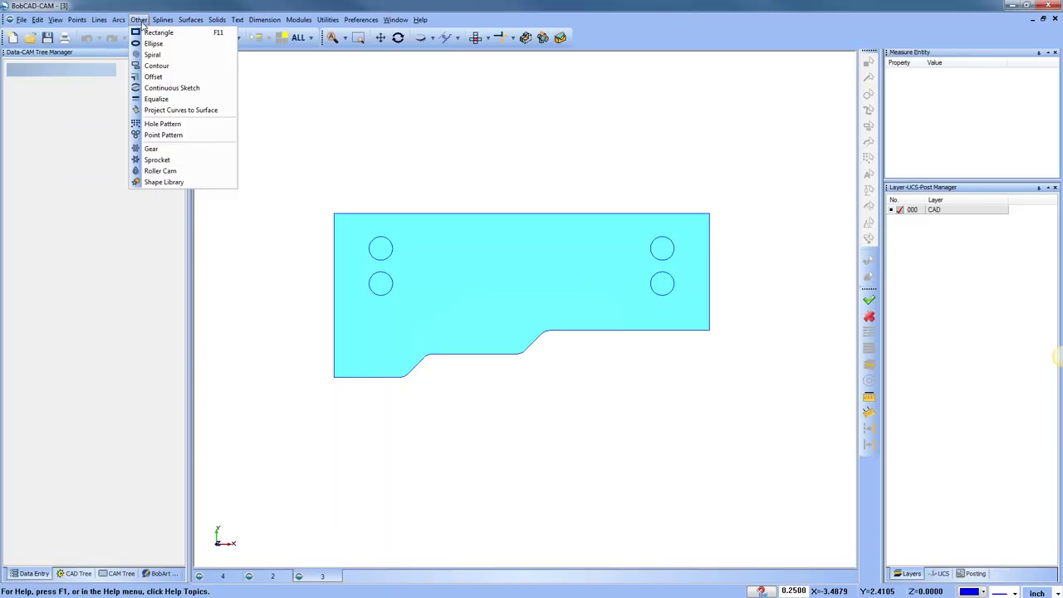
click(182, 79)
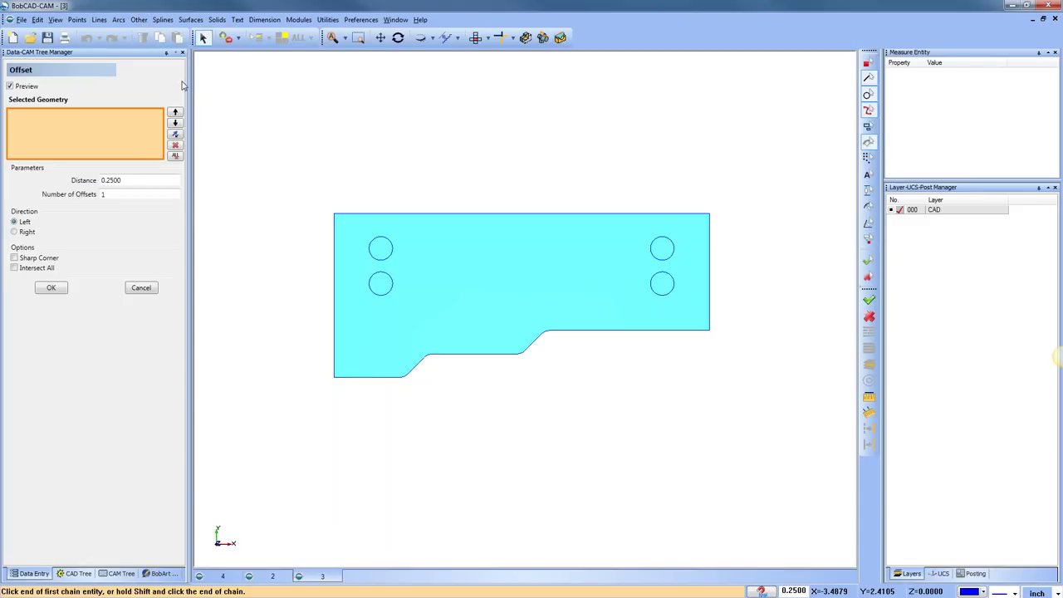
click(335, 230)
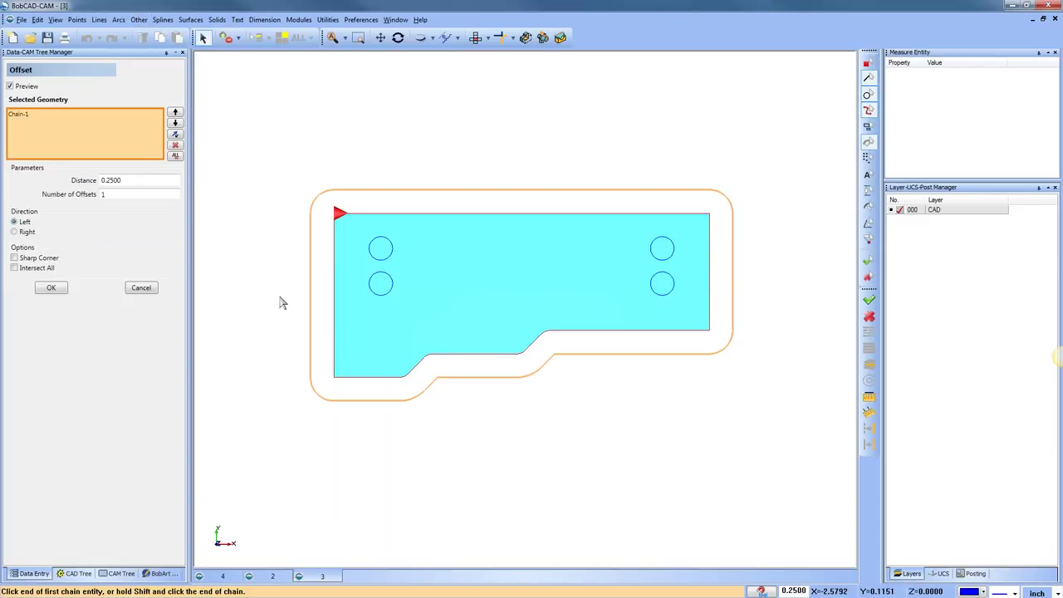
click(14, 258)
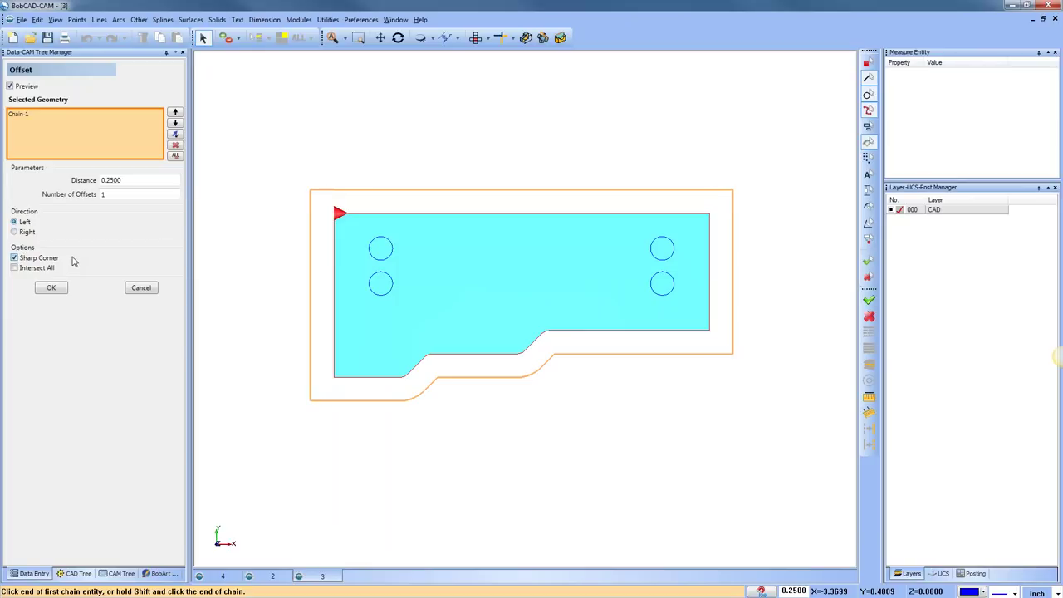
double_click(130, 180)
text(.05)
key(Return)
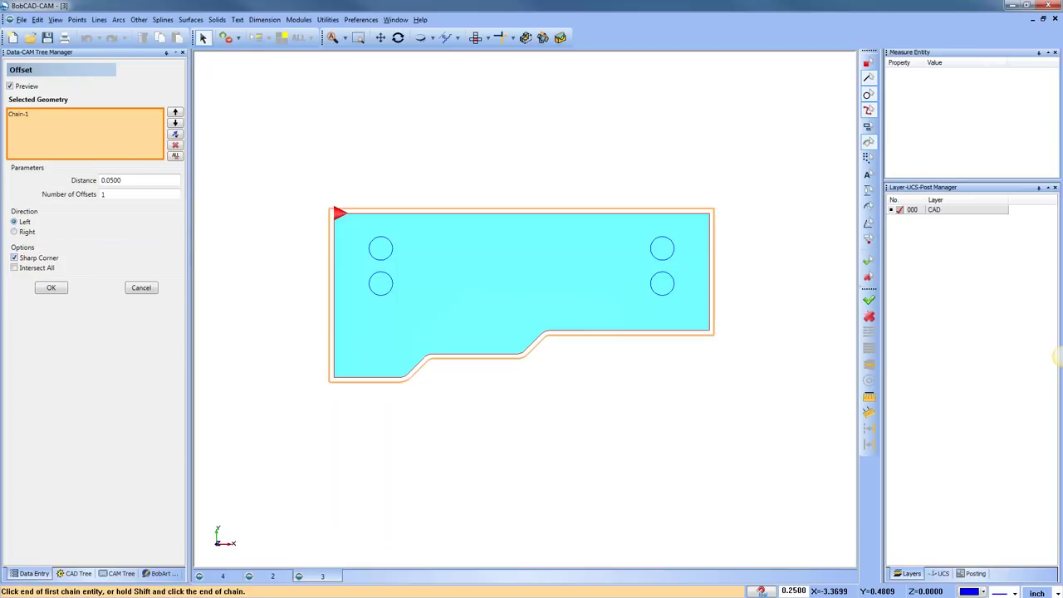
click(53, 287)
click(143, 290)
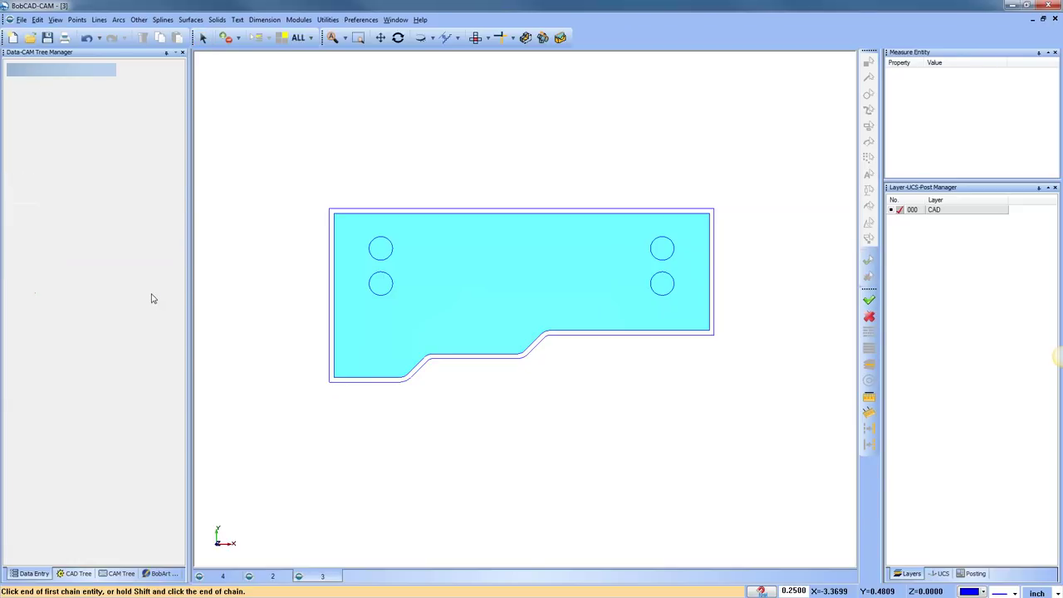
click(116, 573)
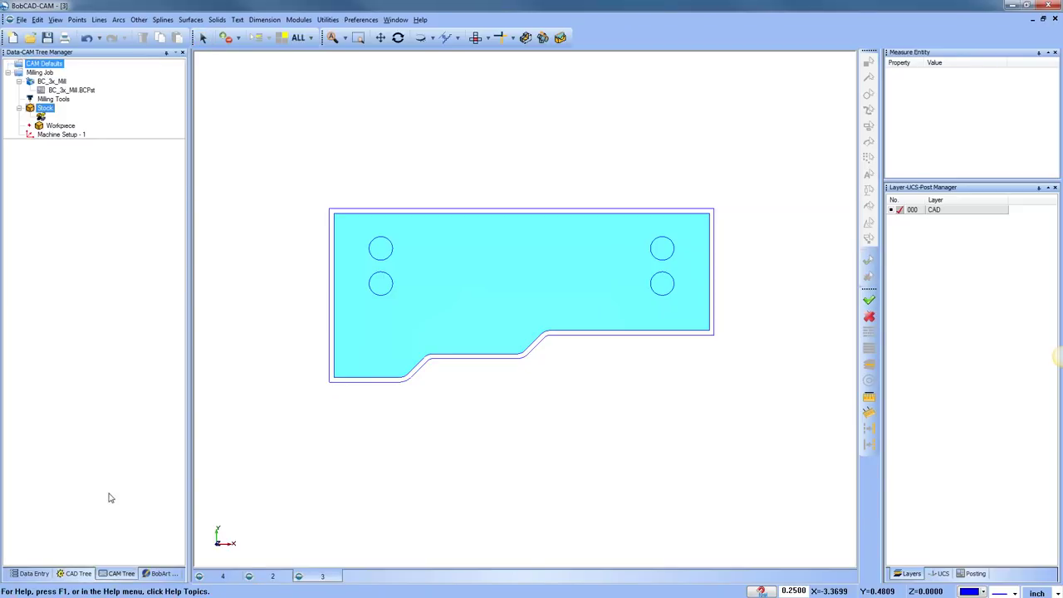
Redefine the plate's Wireframe stock from the new 0.05 offset outline and confirm it
right_click(46, 108)
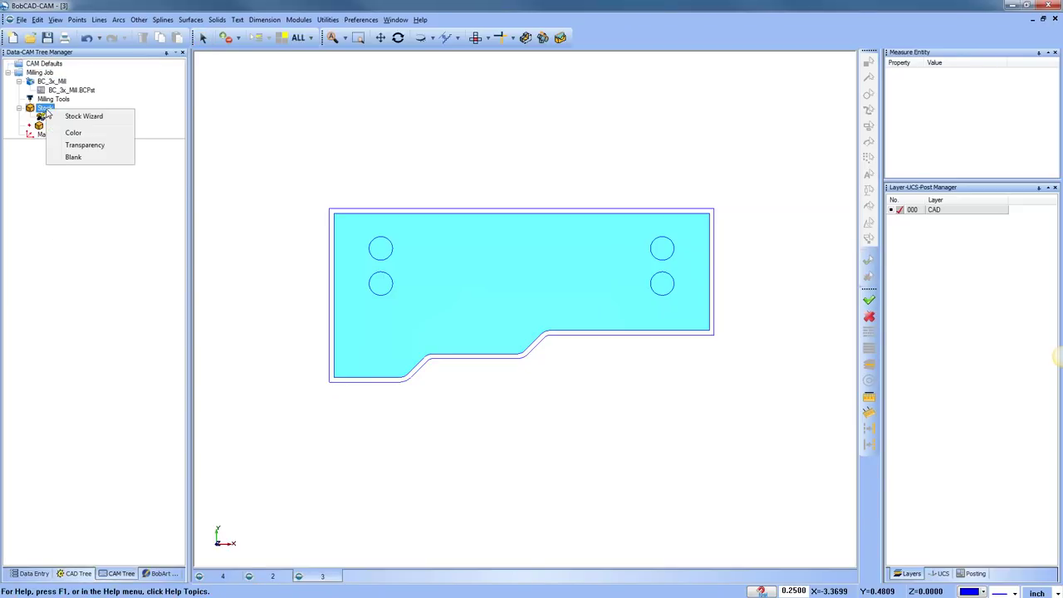
click(95, 122)
click(49, 132)
click(76, 210)
click(40, 101)
click(330, 240)
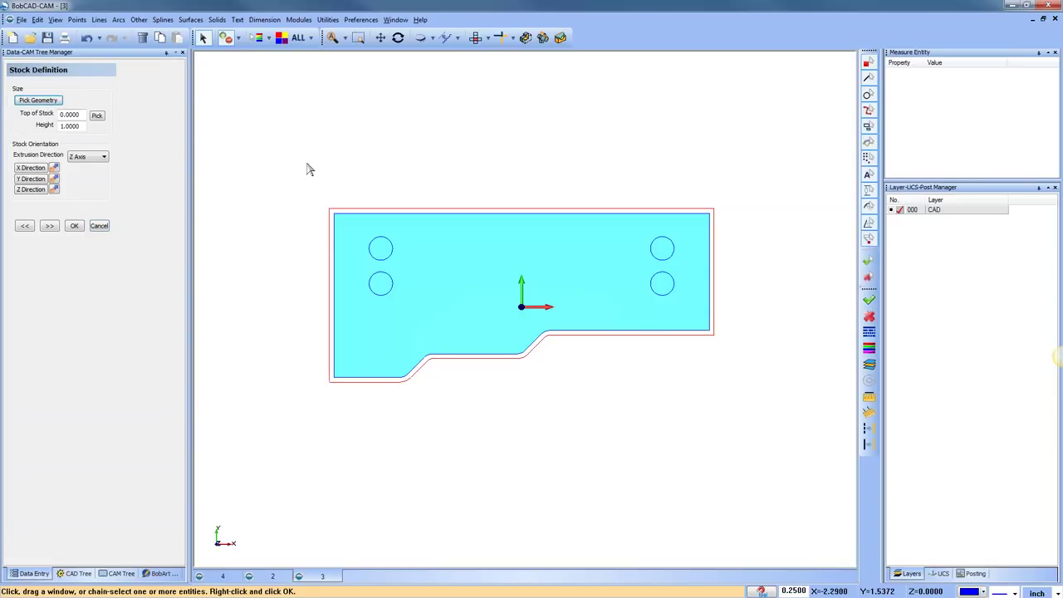
right_click(307, 170)
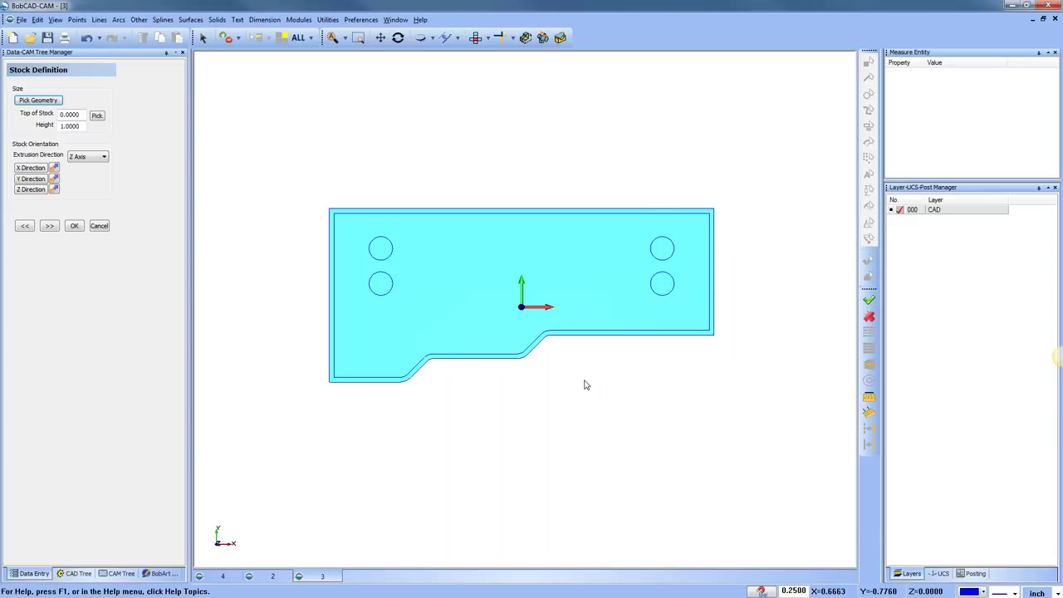
click(99, 225)
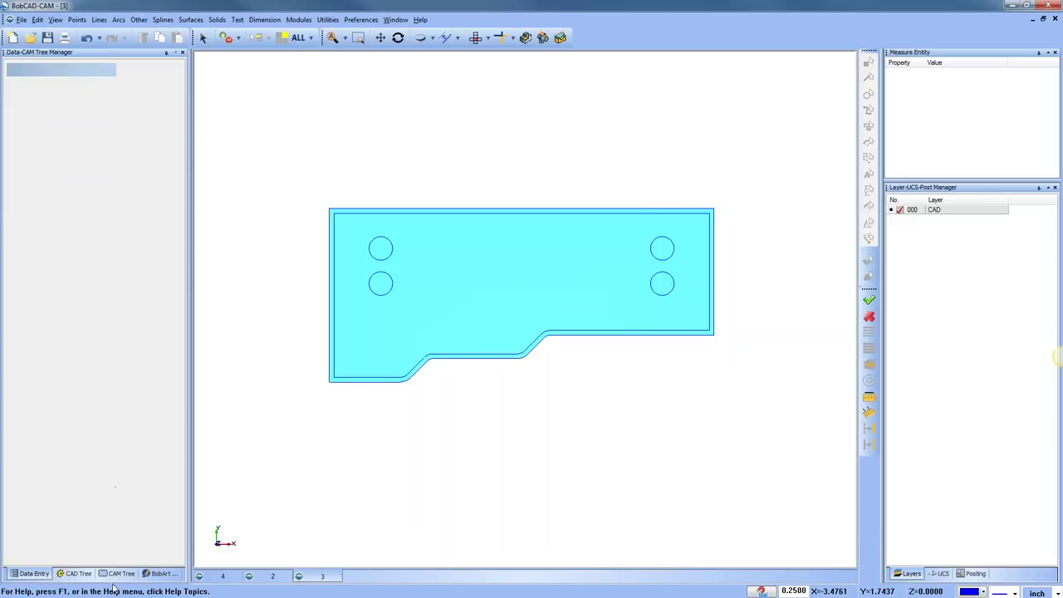
Return to the ring block file in document 2
right_click(45, 108)
key(Escape)
click(271, 576)
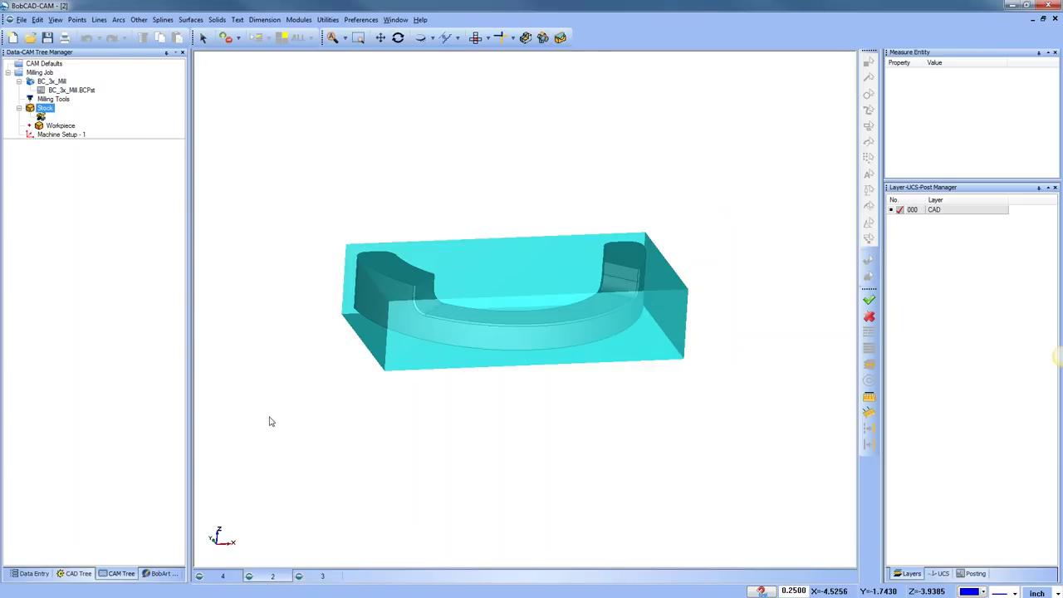
Reopen the ring block's Stock Wizard, review its size and offsets, and advance to Machine Setup - 1
middle_drag(495, 211, 503, 363)
click(59, 126)
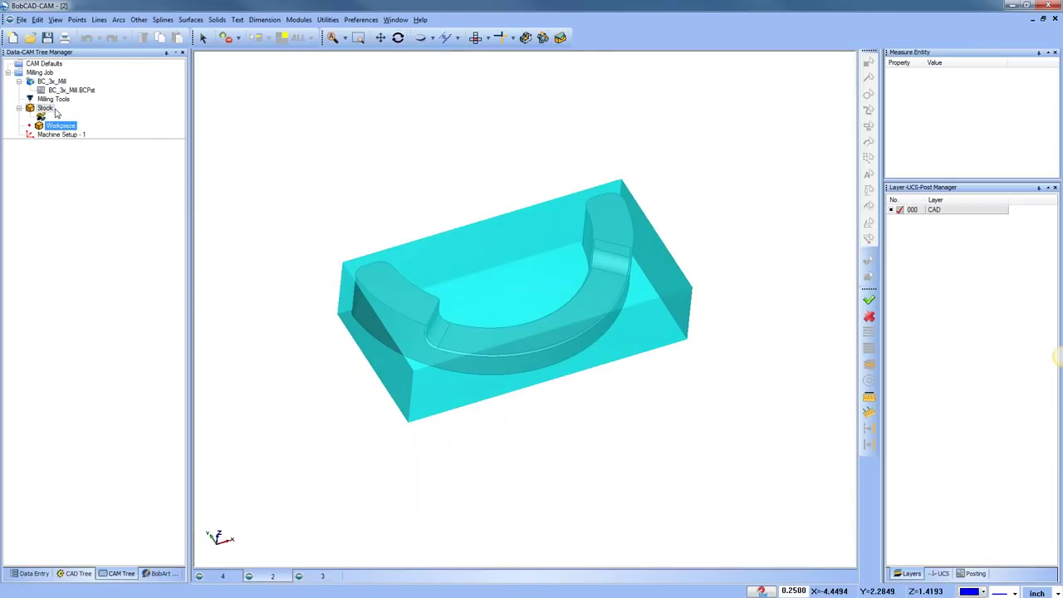
right_click(56, 111)
click(86, 116)
click(75, 211)
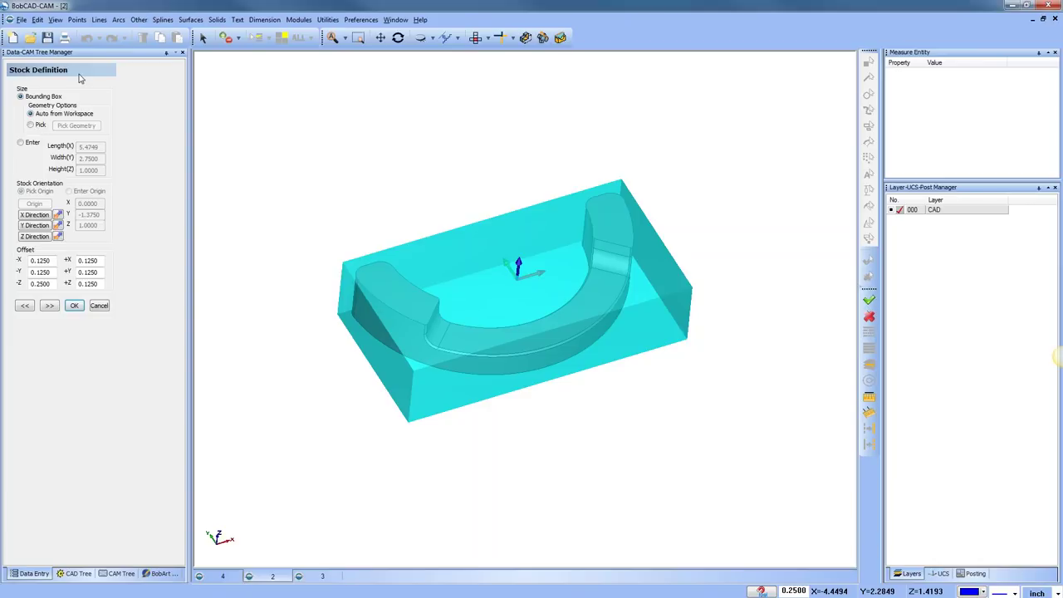
click(49, 305)
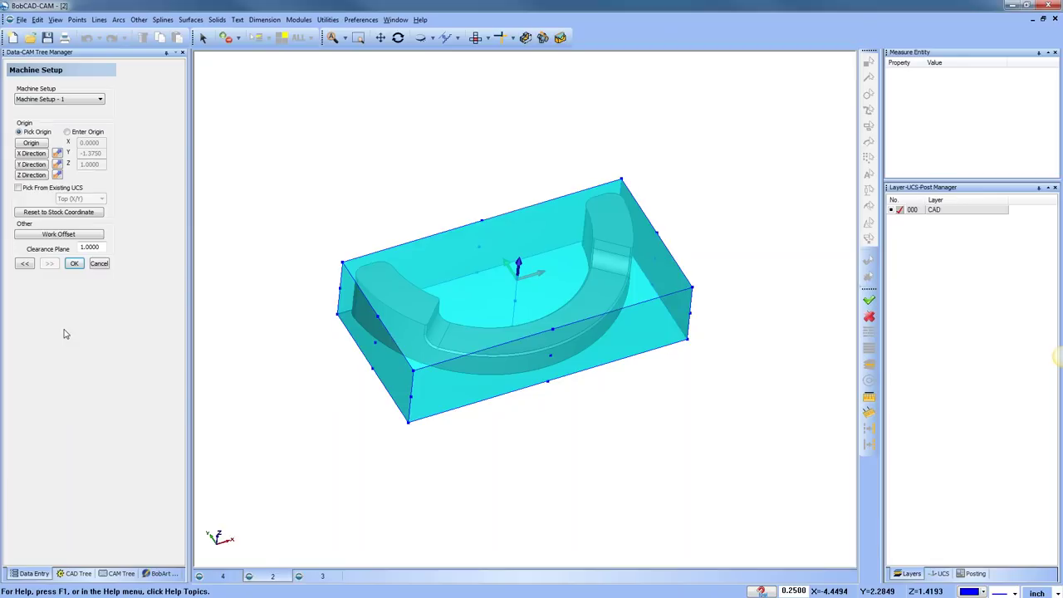
Pick the machine origin on the stock's top back-right corner (X 2.8625, Y -1.3750, Z 1.1250)
middle_drag(597, 367, 607, 371)
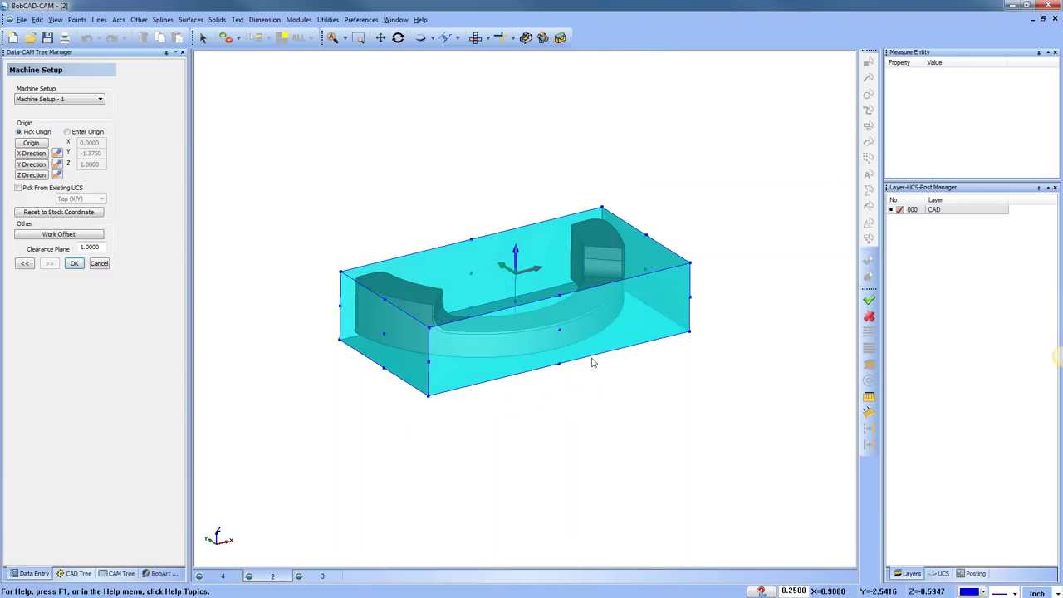
scroll(592, 363, up, 1)
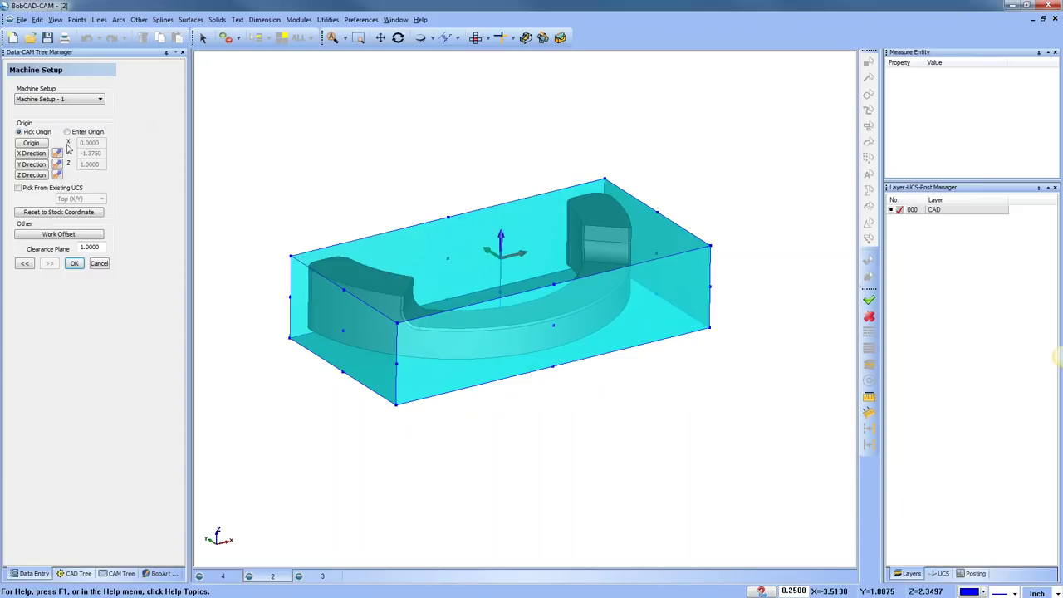
click(32, 144)
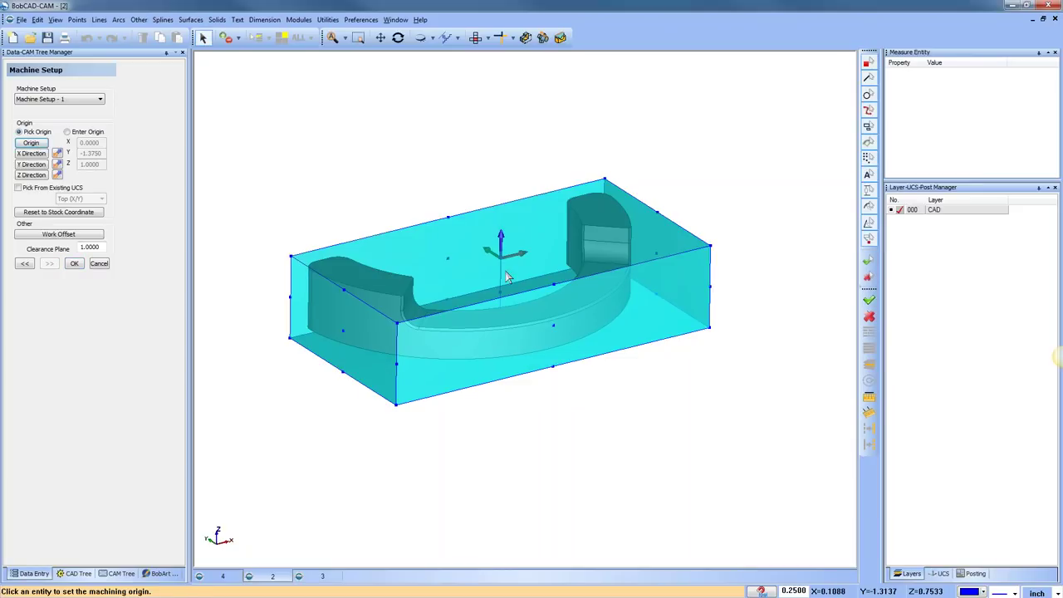
click(480, 239)
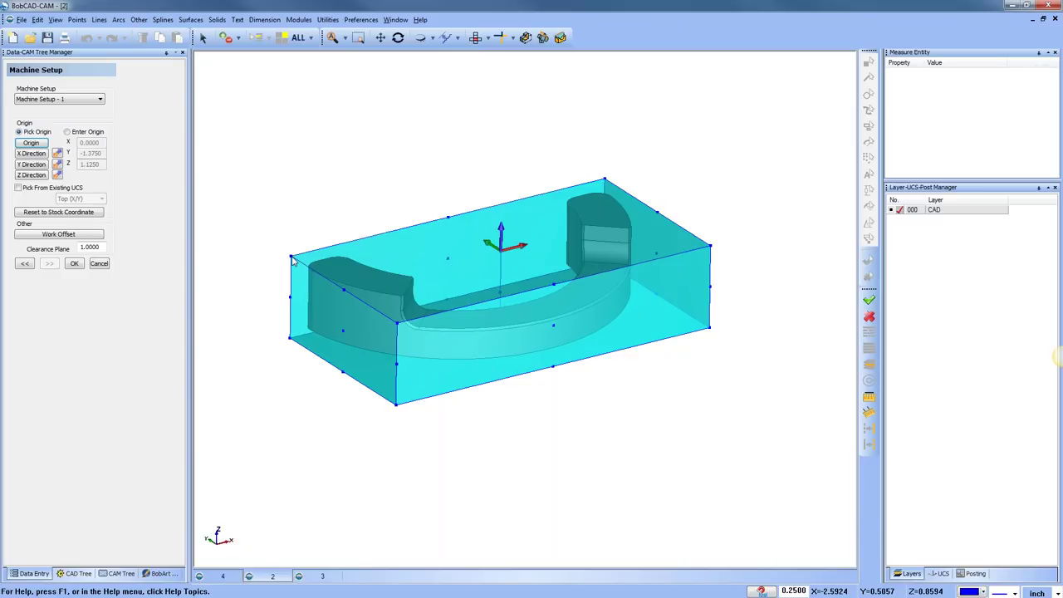
click(32, 143)
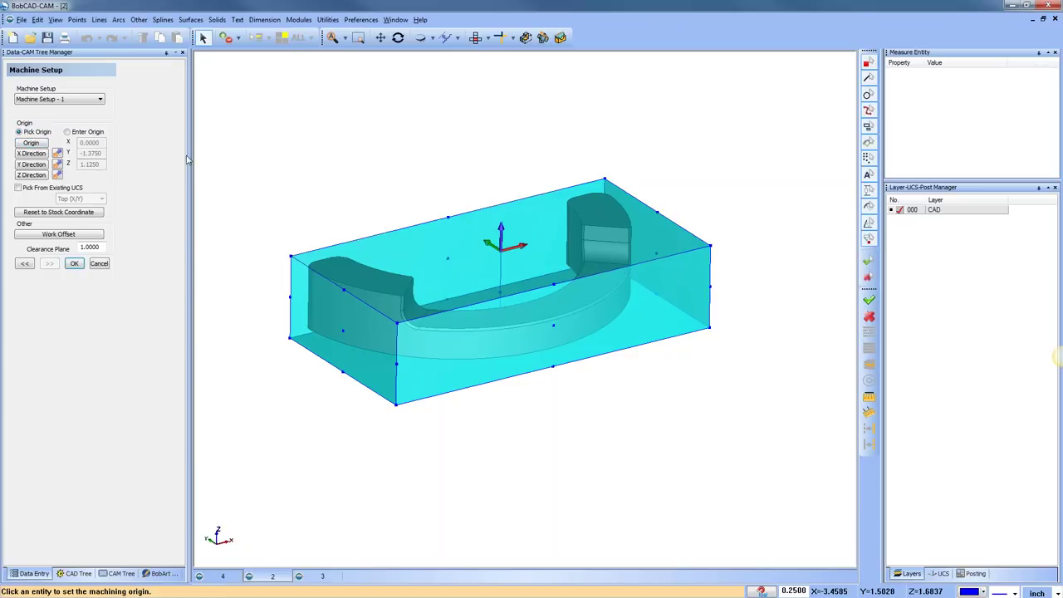
click(303, 265)
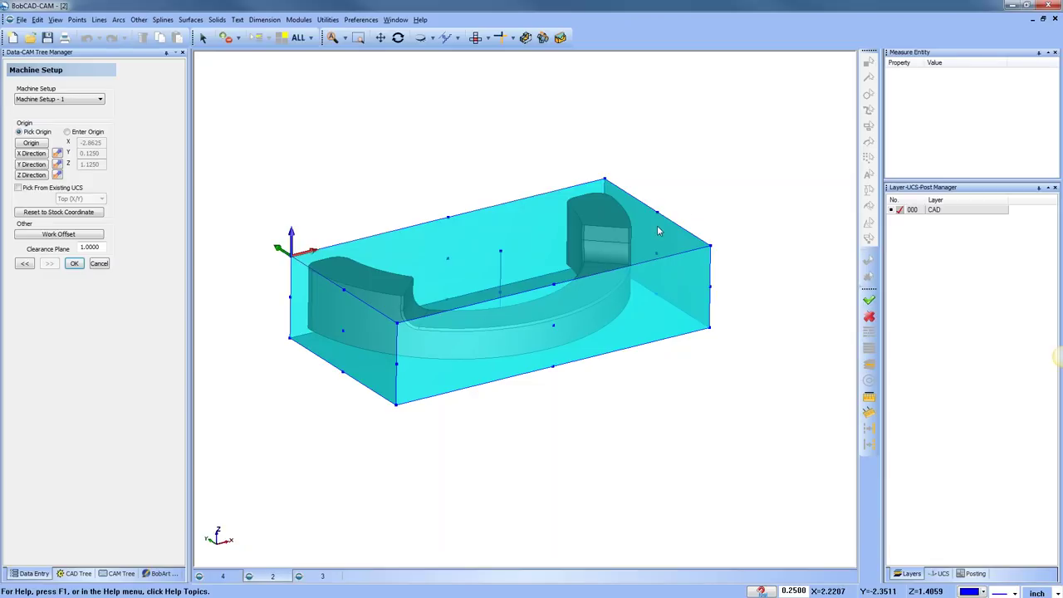
click(33, 144)
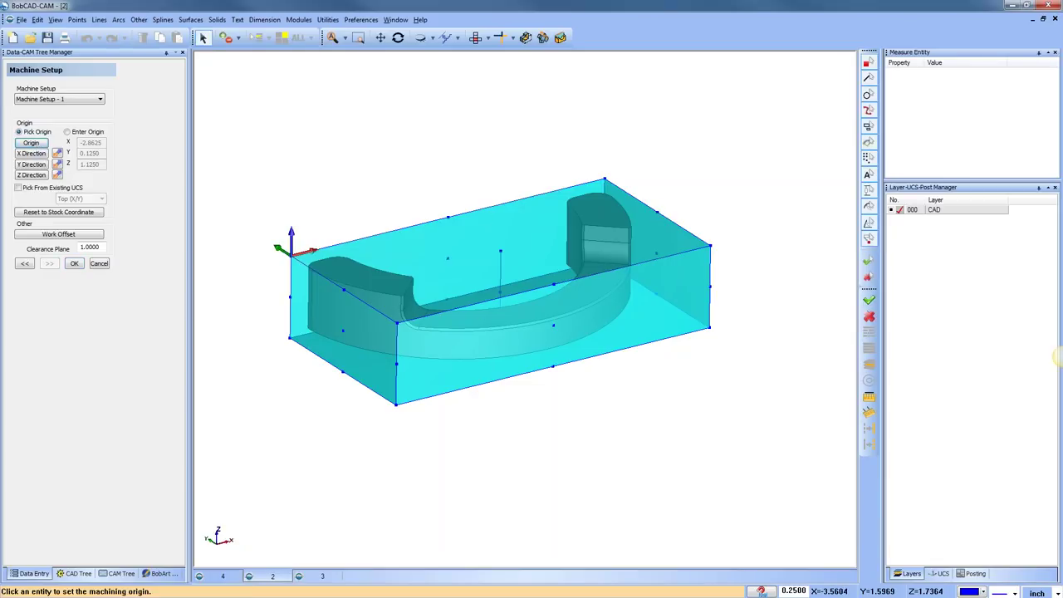
click(662, 214)
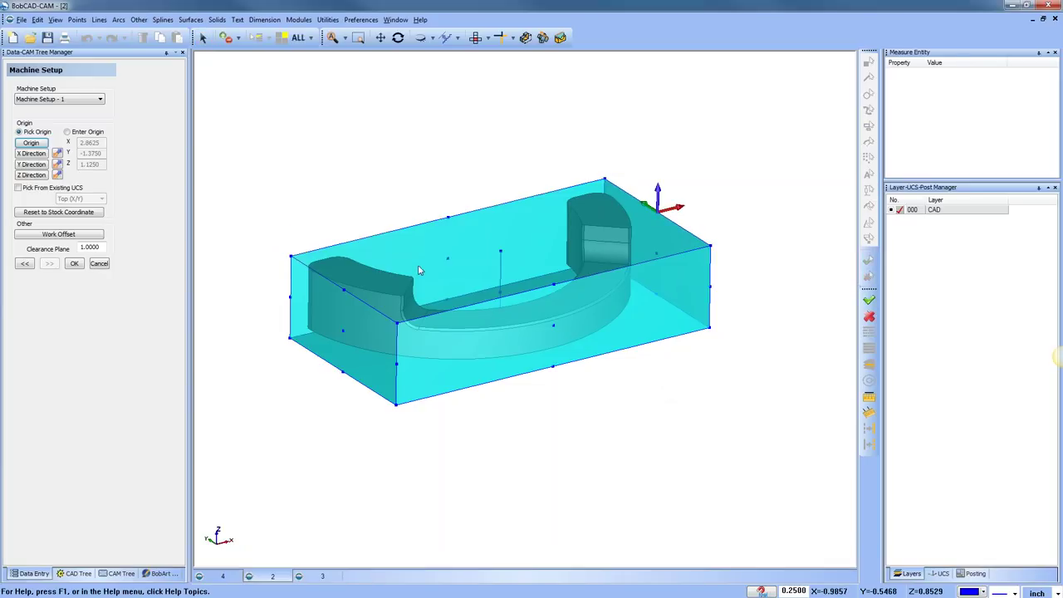
Move the ring block's machine origin to the stock's top-left corner vertex
middle_drag(664, 386, 602, 396)
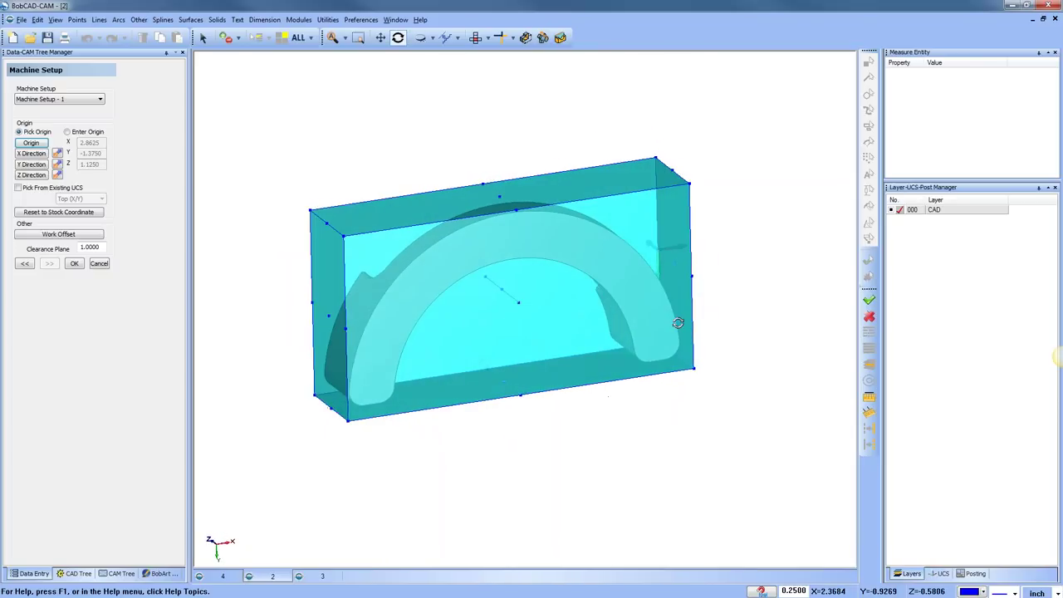
click(37, 145)
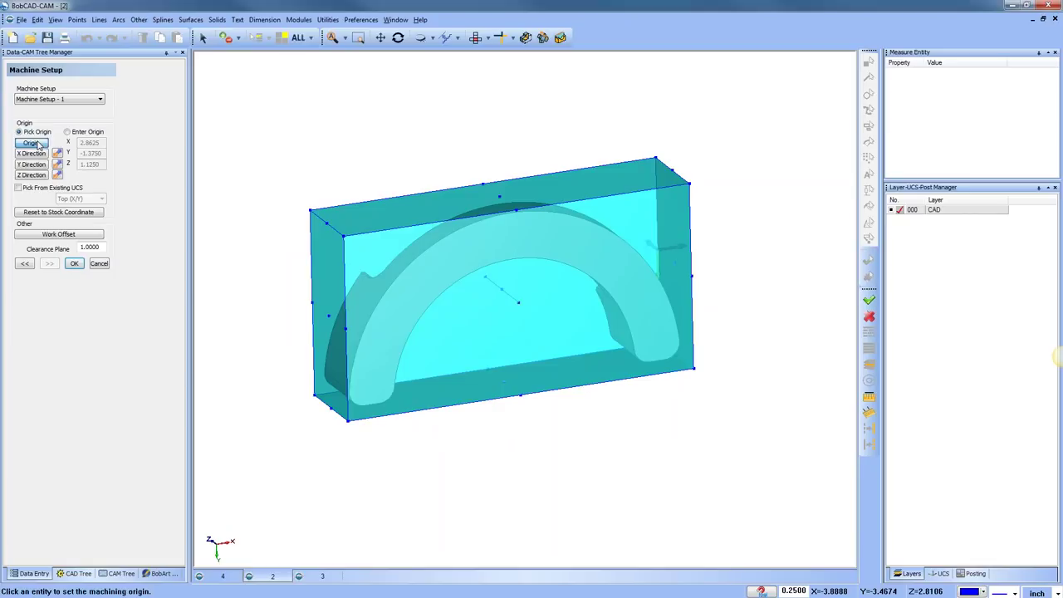
click(309, 210)
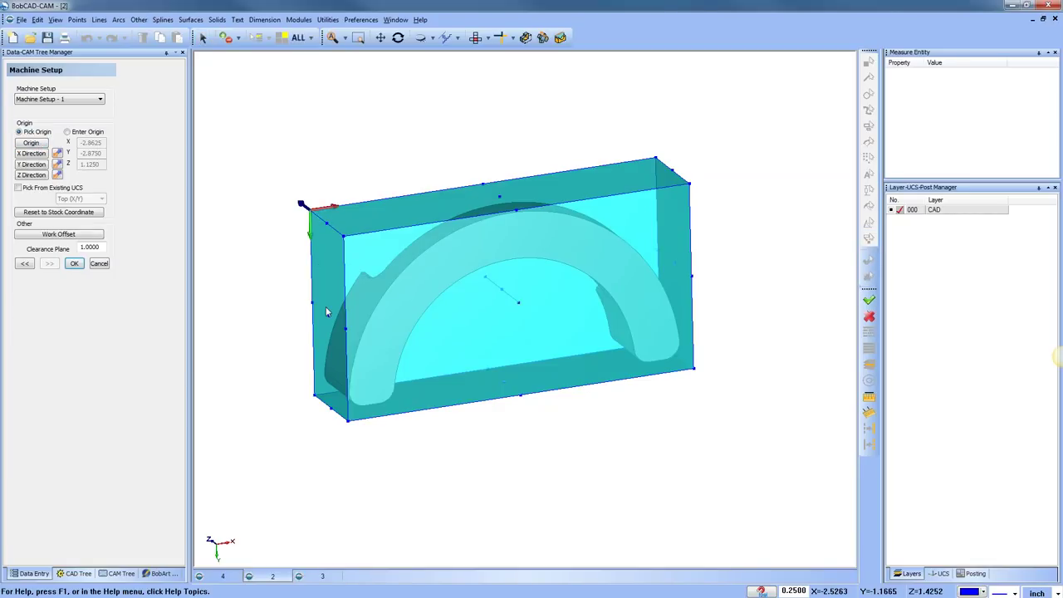
Align the Y axis with the top-left edge, flip the axes so Z points up, and go to the fixture plate drawing
middle_drag(337, 309, 413, 197)
scroll(412, 196, up, 2)
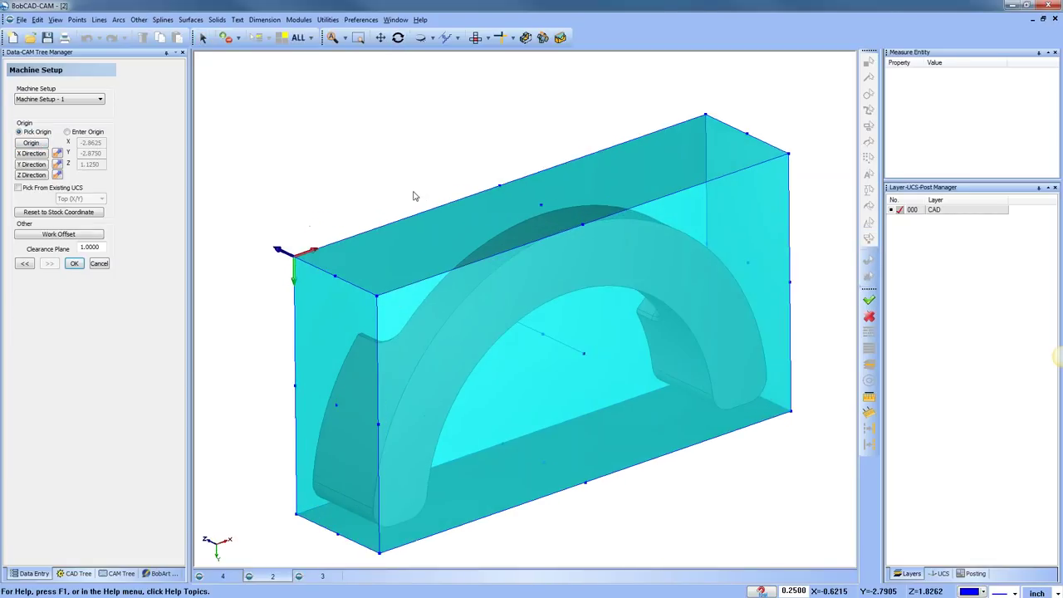
middle_drag(540, 324, 556, 307)
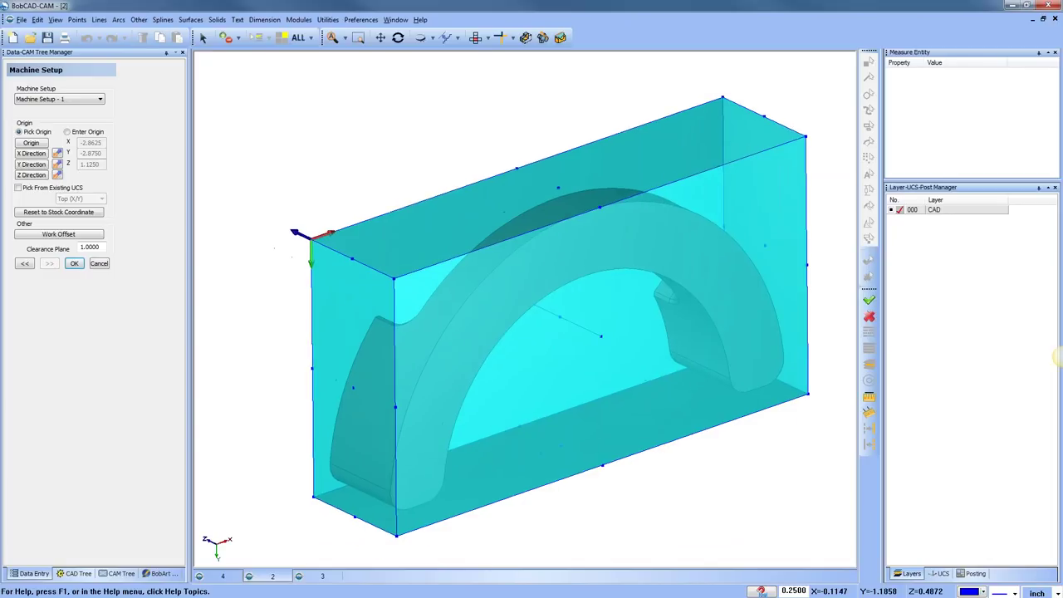
click(32, 165)
click(349, 258)
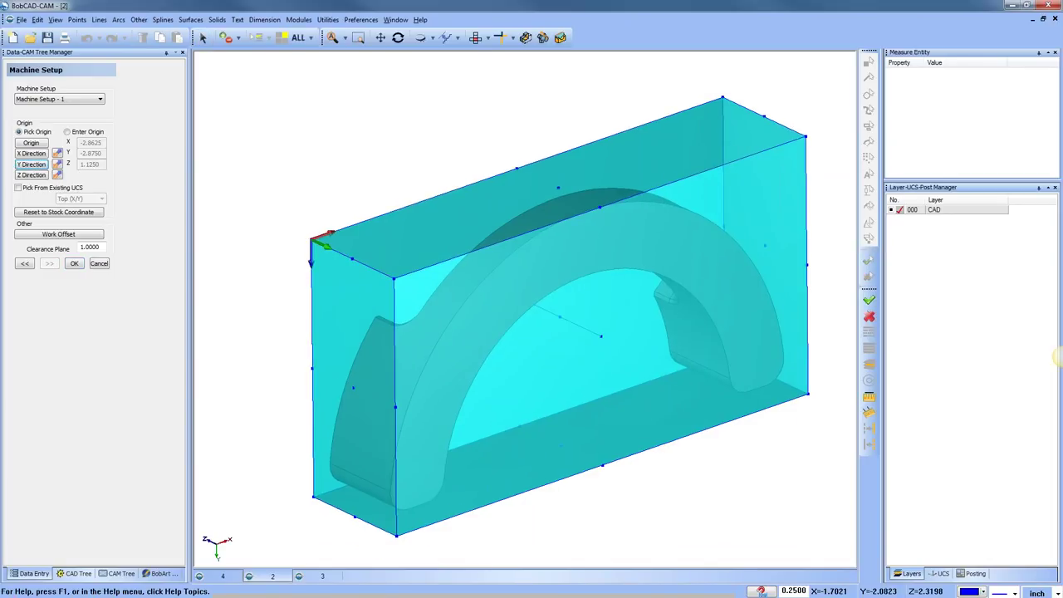
click(56, 164)
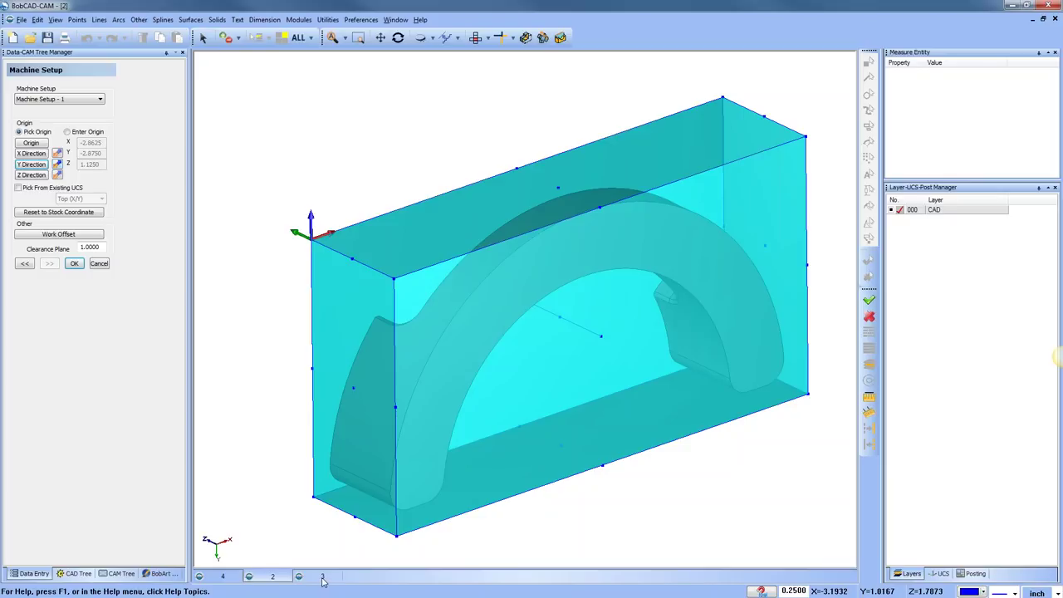
click(74, 263)
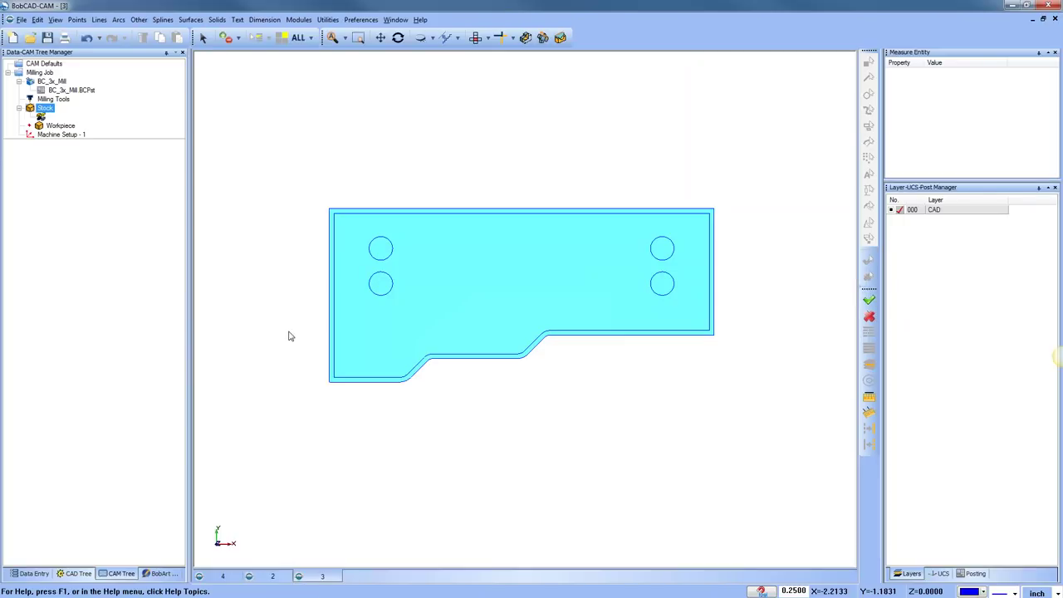
Start the fixture plate's Stock Wizard with a Wireframe stock type
click(73, 135)
right_click(45, 109)
click(79, 113)
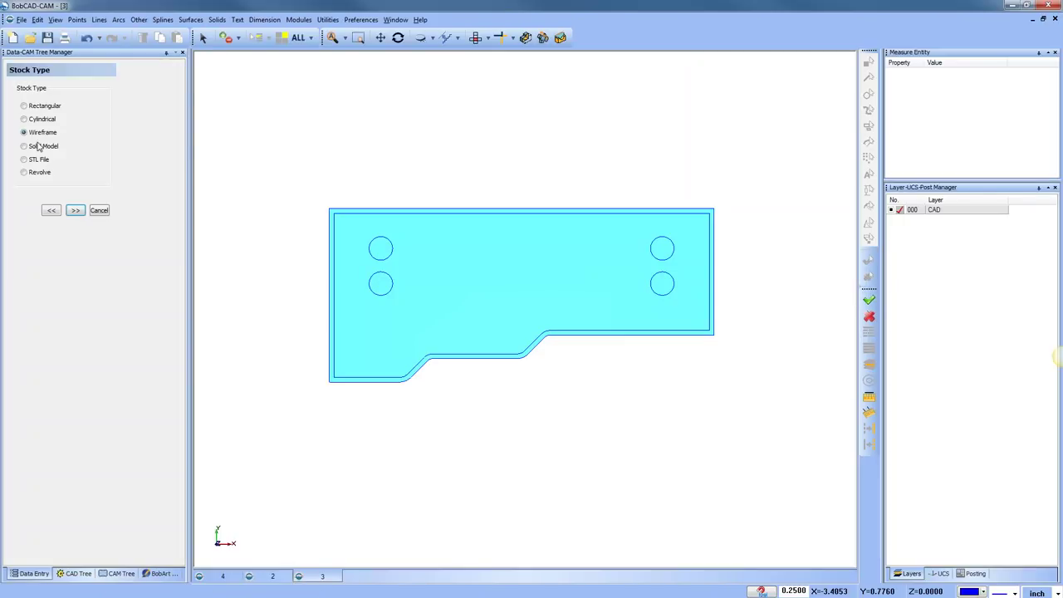
click(75, 211)
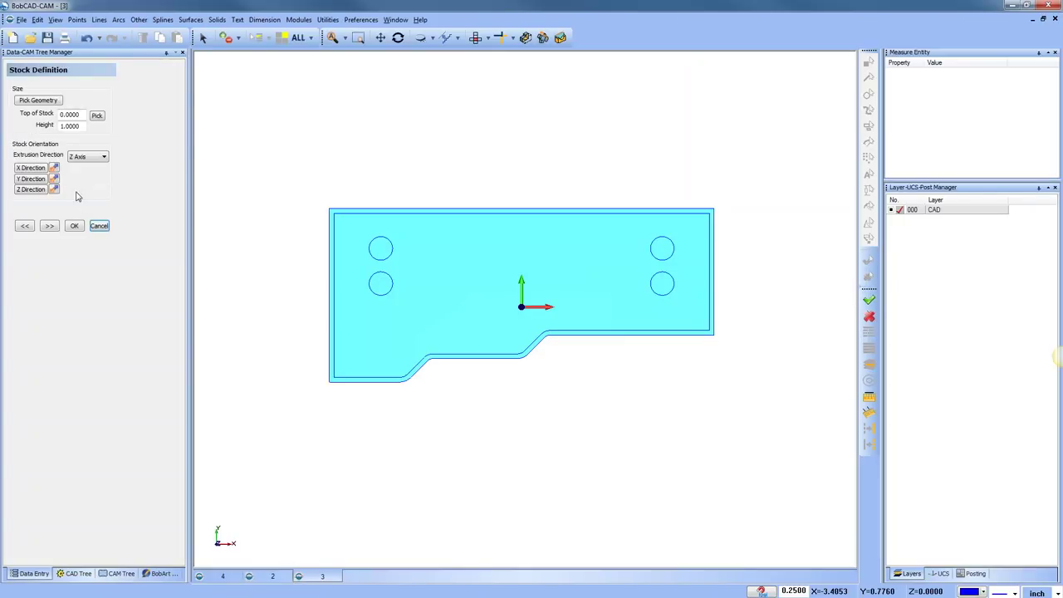
Build the wireframe stock from the plate profile and three hole circles, 1.0000 high at top 0.0000
click(52, 102)
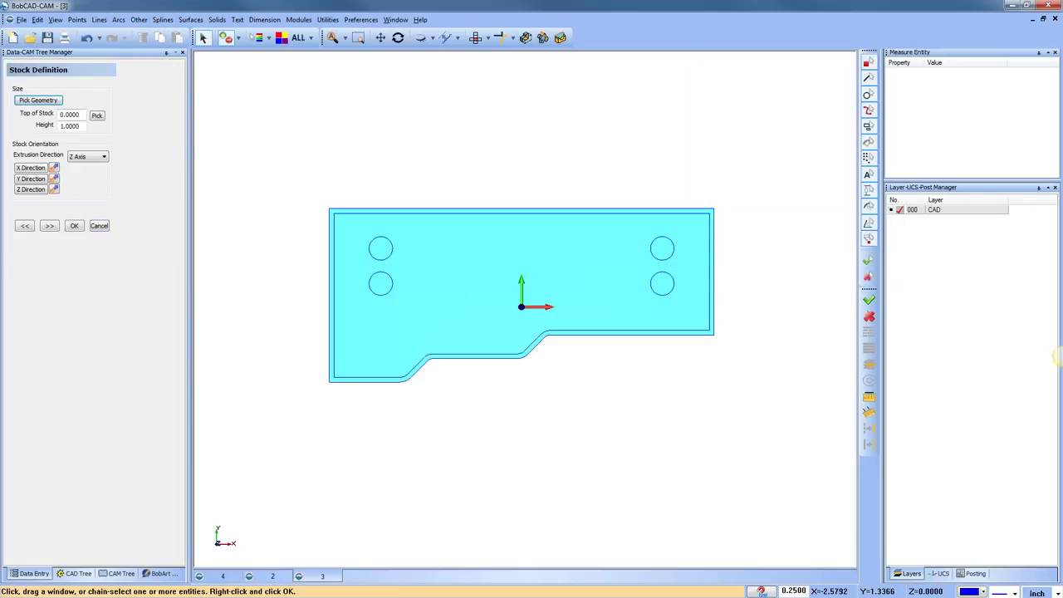
click(334, 234)
click(377, 260)
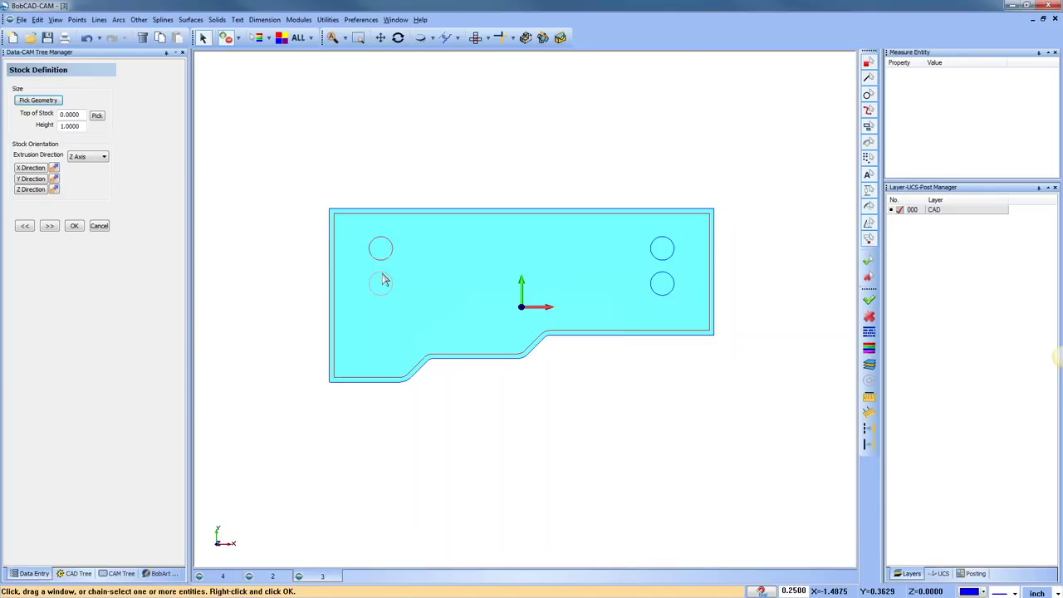
click(673, 261)
click(673, 291)
right_click(661, 375)
middle_drag(560, 396, 577, 372)
click(446, 37)
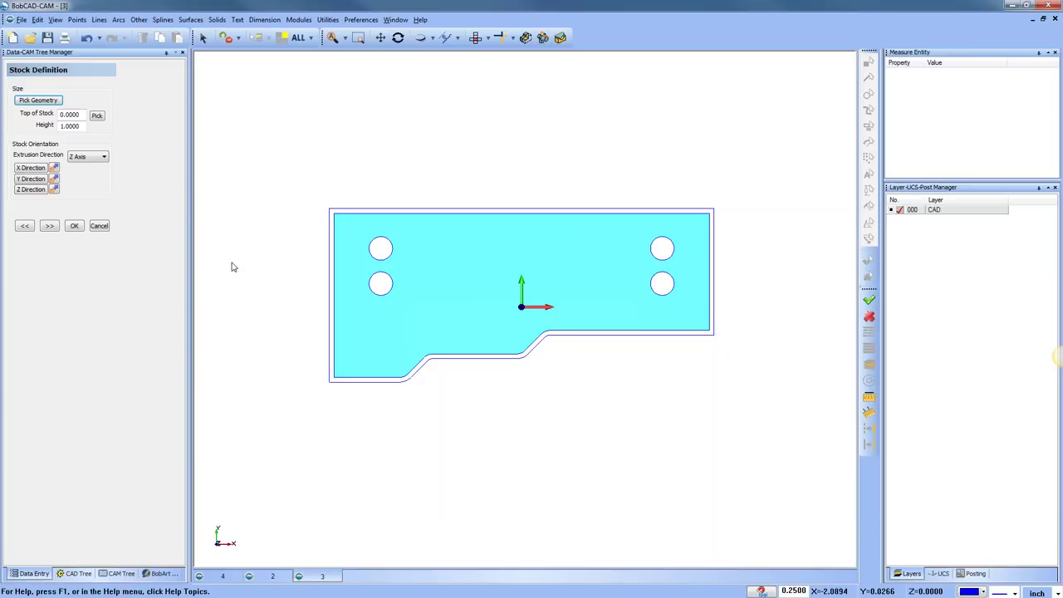
click(99, 226)
click(49, 226)
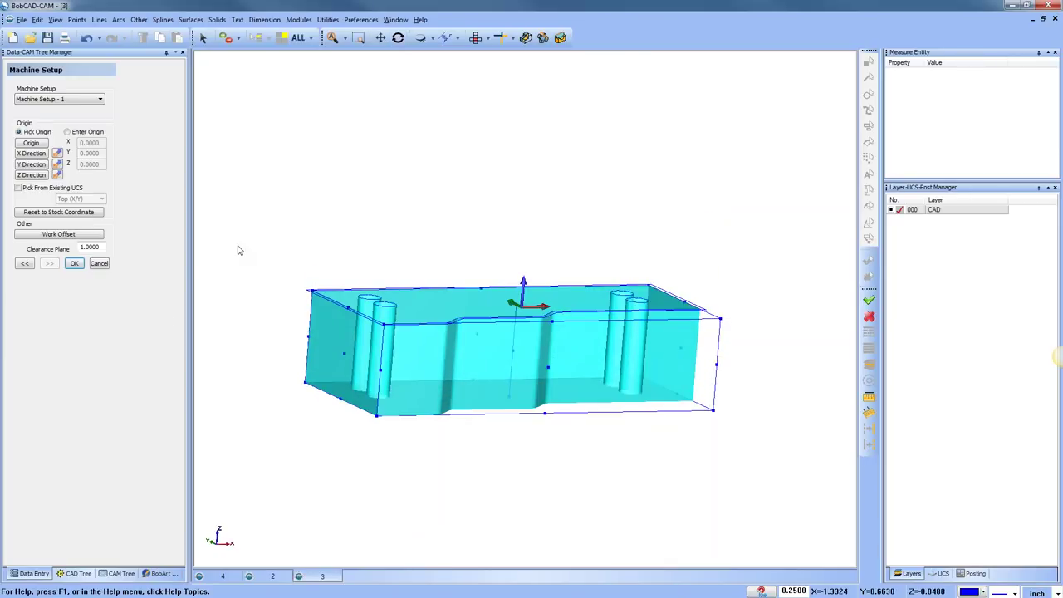
Set the fixture plate's machining origin at the stock's bottom centre and accept the setup
click(31, 142)
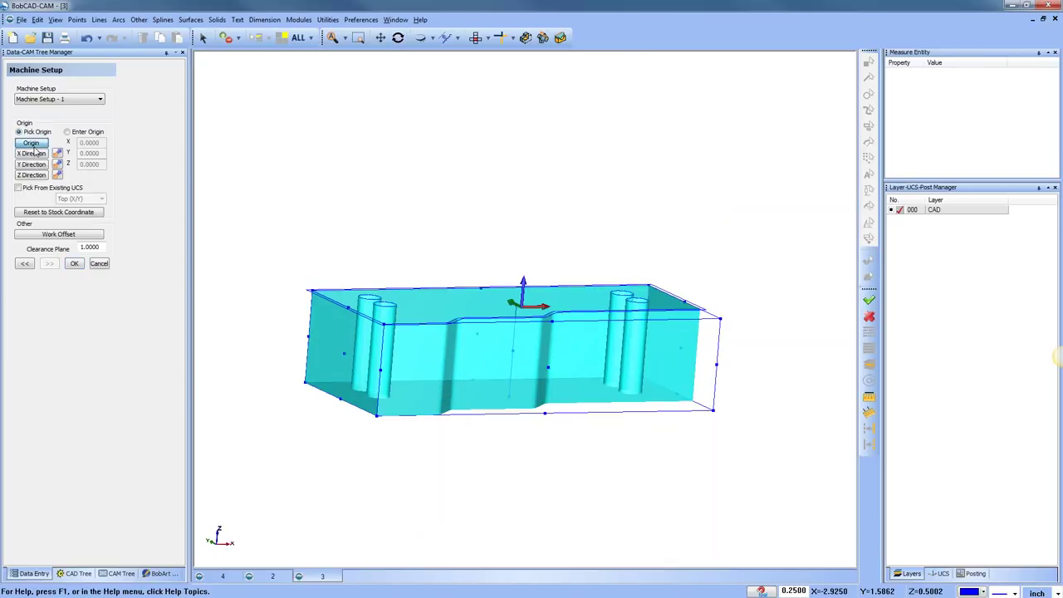
click(509, 395)
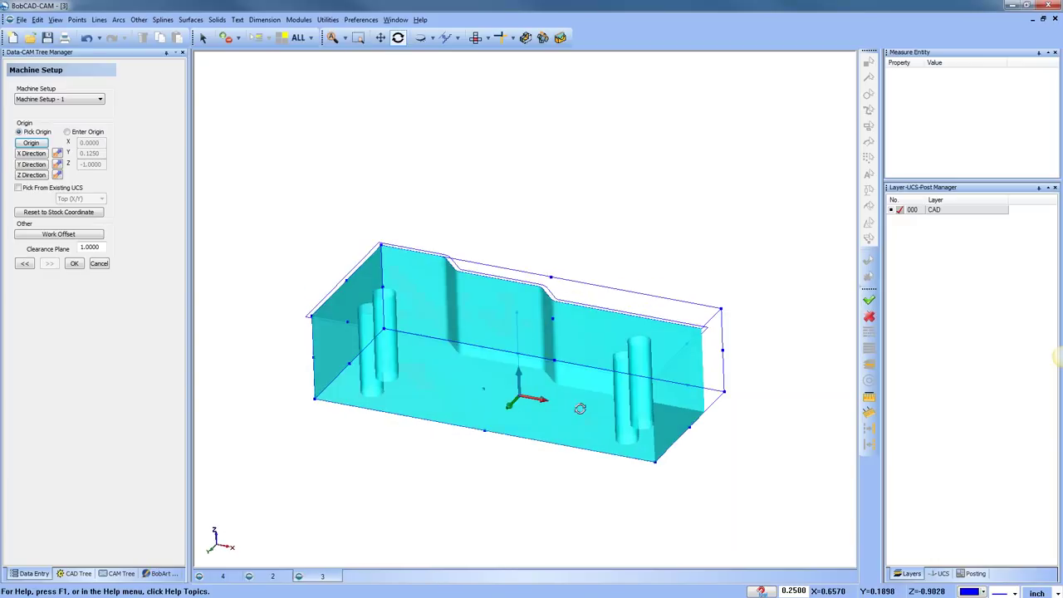
click(74, 263)
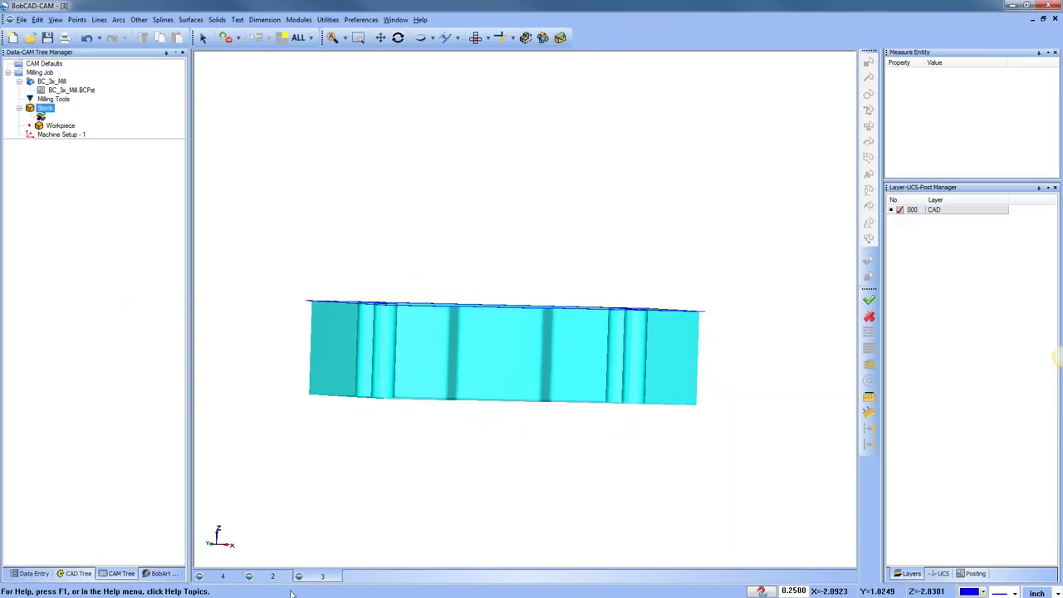
Return to the ring block drawing (document 2) and orbit to view it in its stock
click(283, 582)
scroll(506, 325, down, 2)
middle_drag(507, 325, 216, 207)
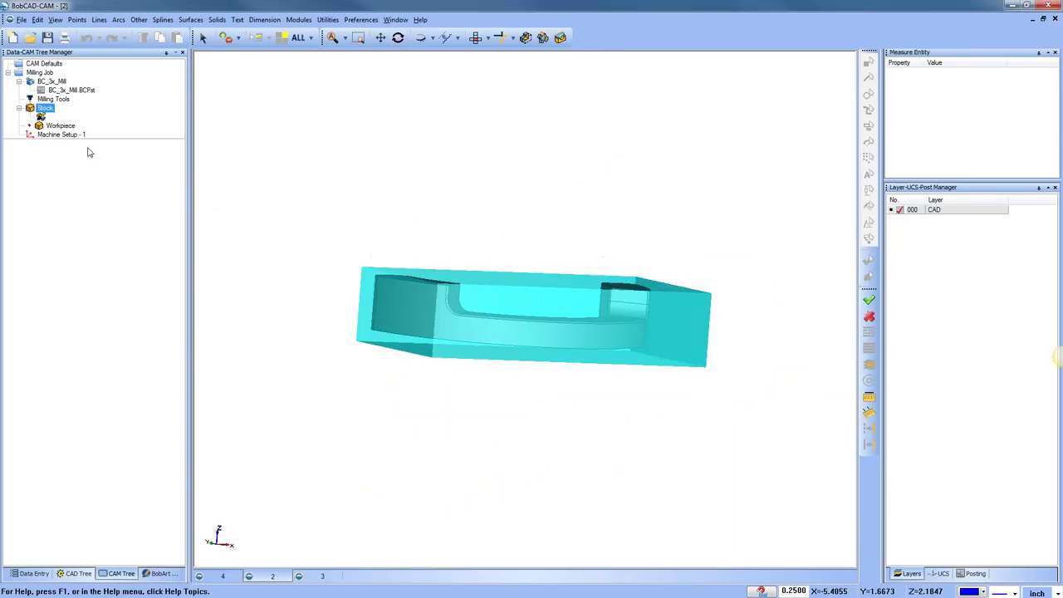
Re-edit the ring block's machine setup, placing the origin on the stock's bottom edge with a picked Z direction
right_click(45, 110)
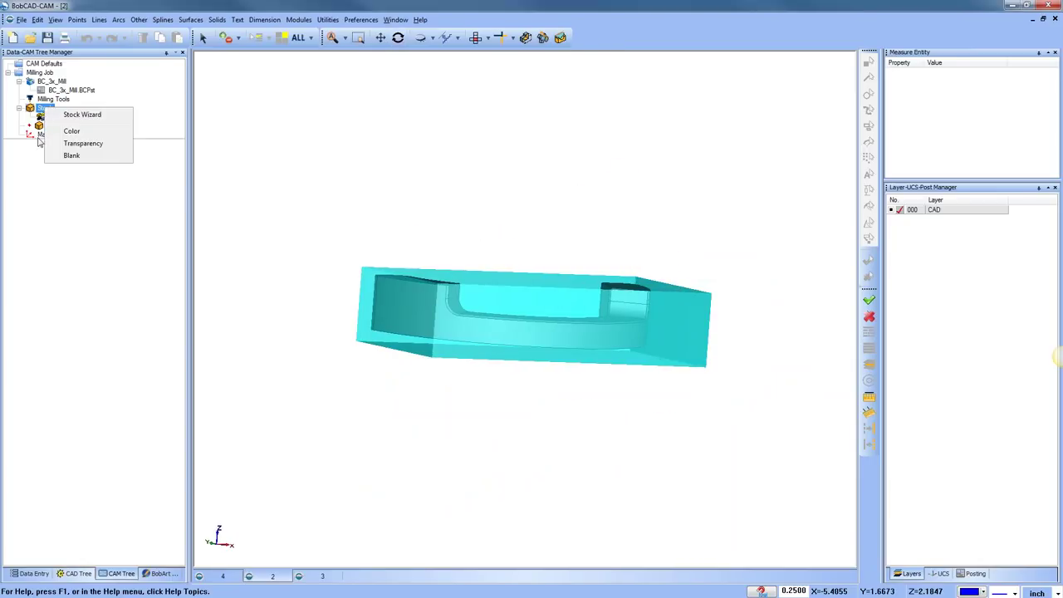
click(38, 137)
right_click(38, 137)
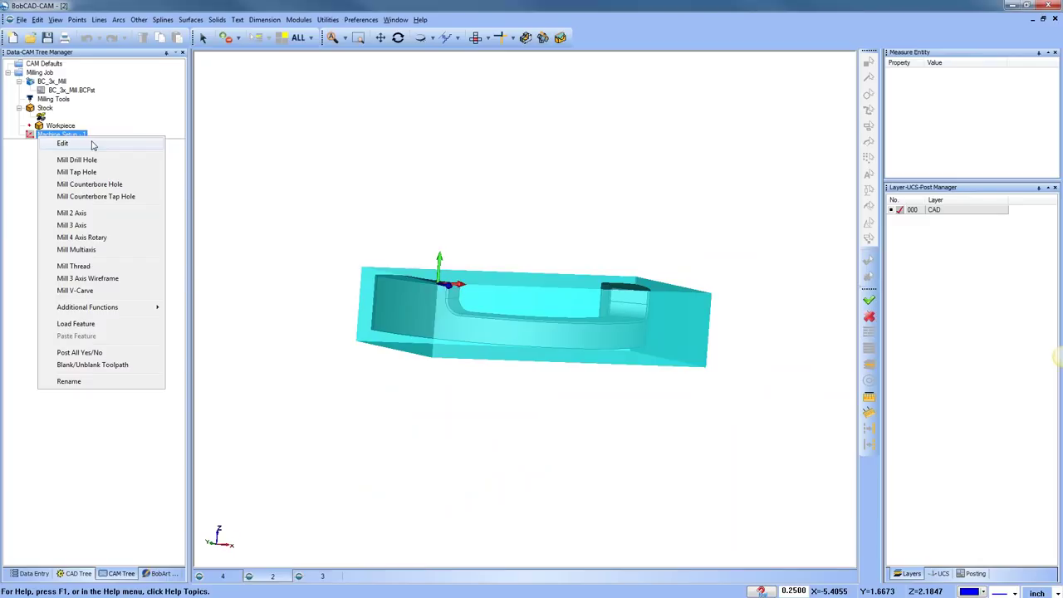
click(62, 144)
click(33, 143)
click(537, 366)
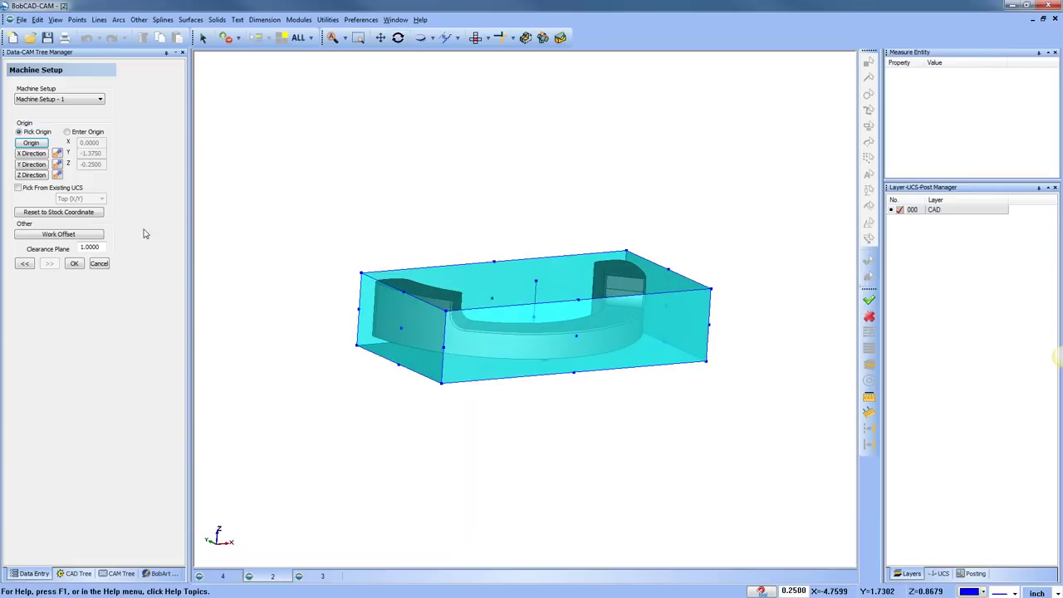
click(32, 175)
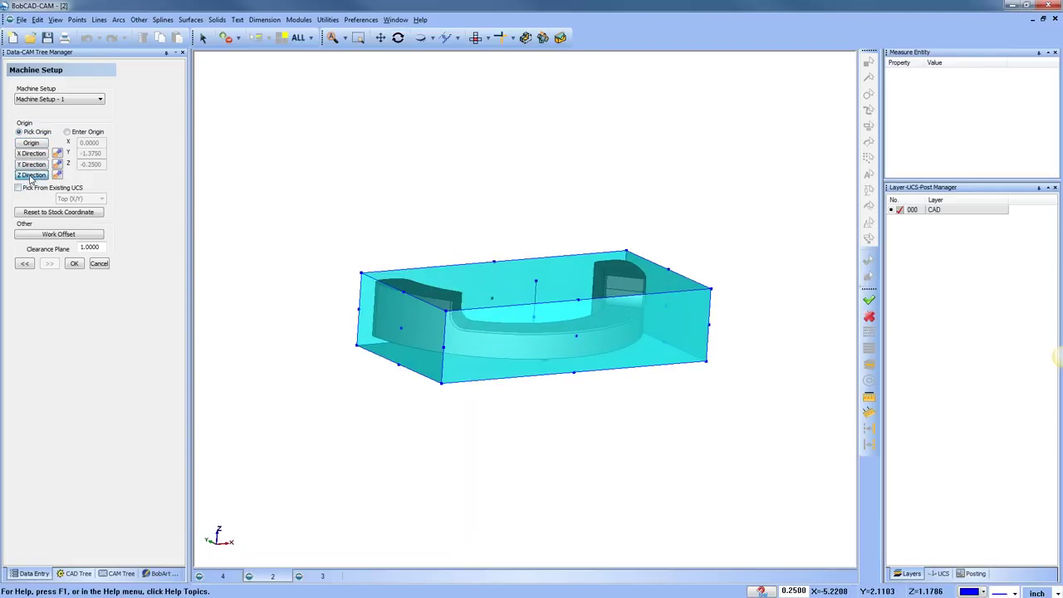
click(362, 288)
middle_drag(476, 294, 615, 338)
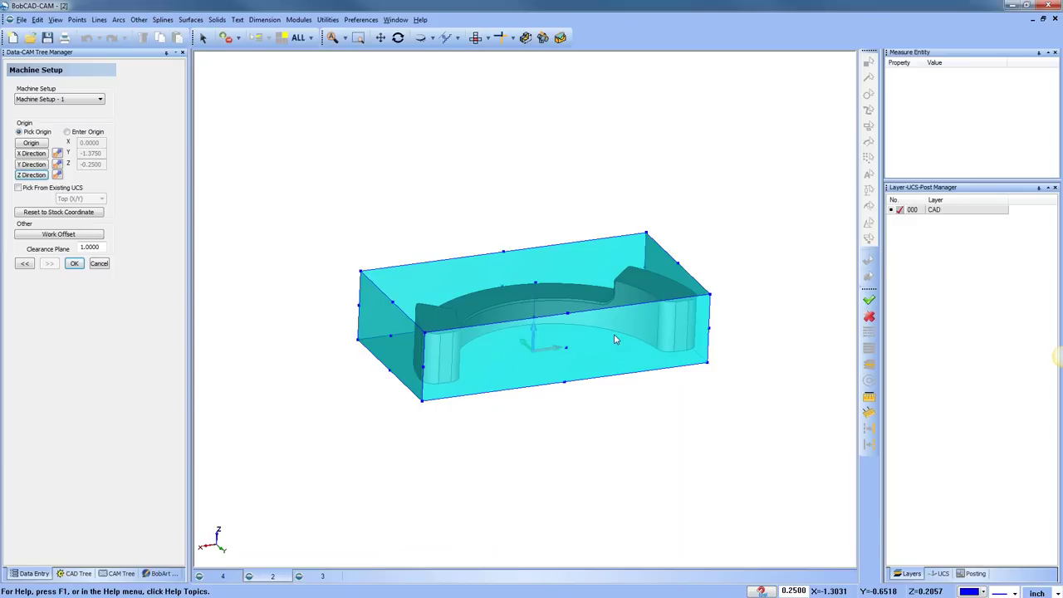
click(104, 263)
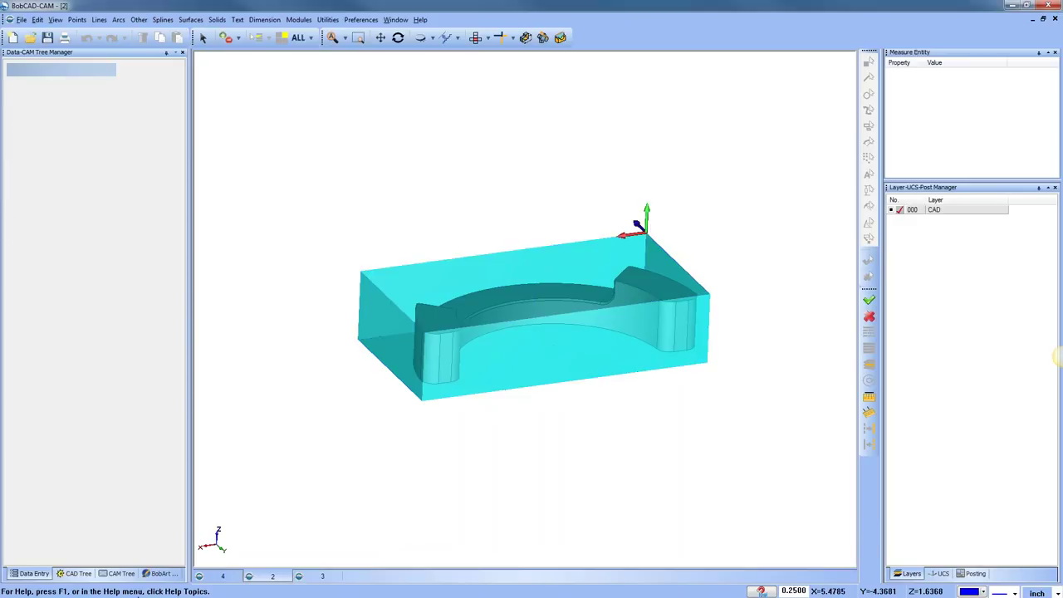
Open the ring block's Stock Wizard to the definition page, then close it
click(121, 573)
right_click(41, 109)
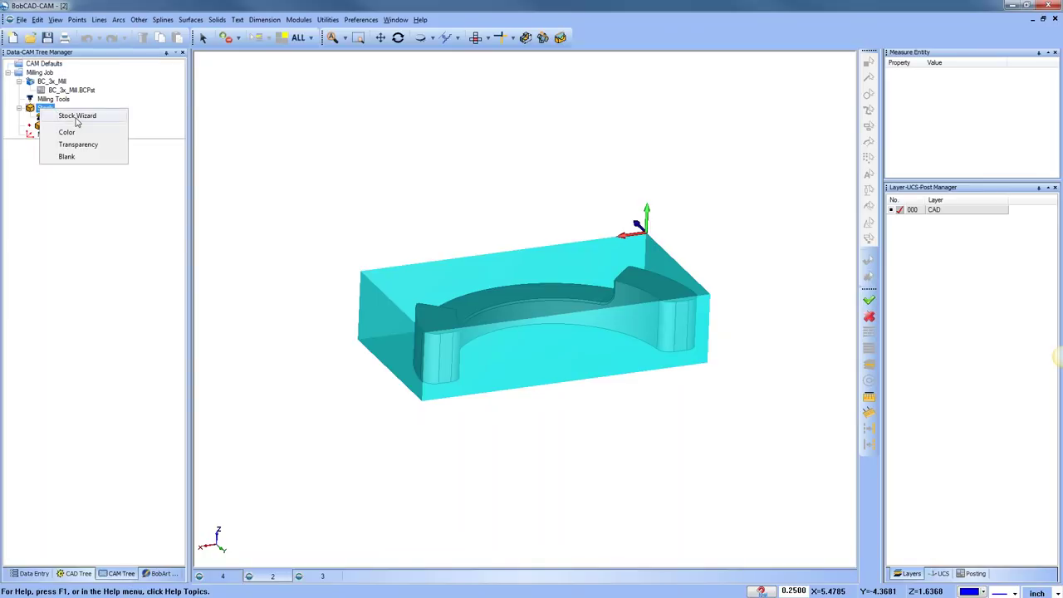
click(77, 116)
click(73, 209)
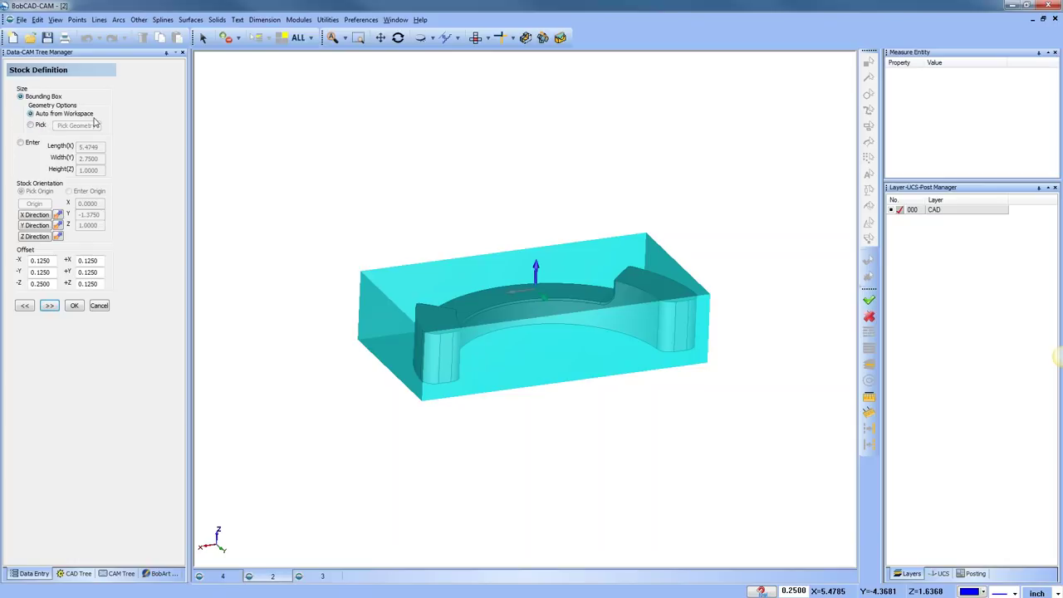
click(99, 305)
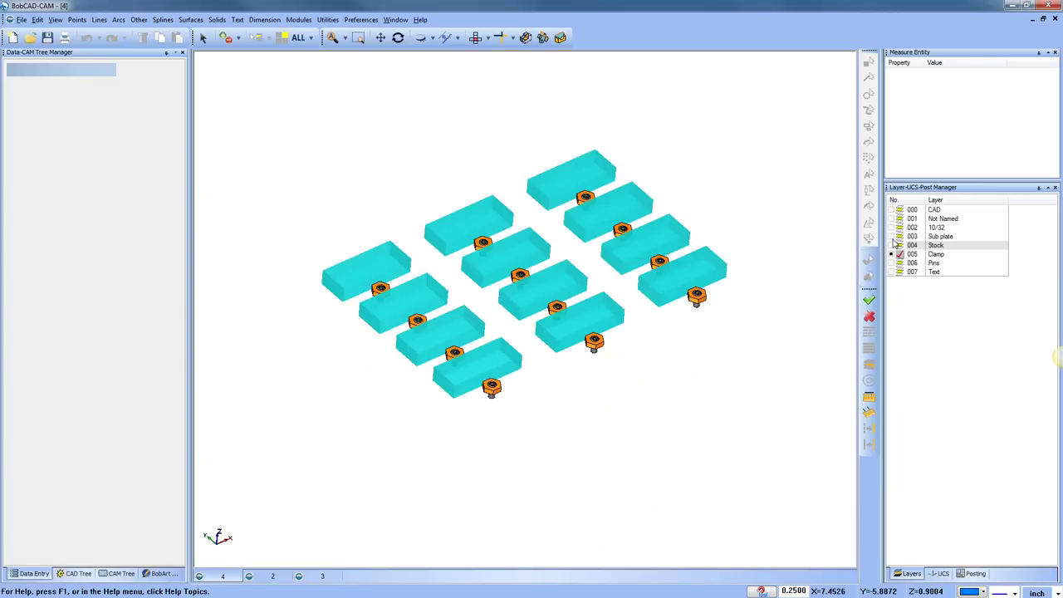
Make layer 004 Stock active and clear the fixture block selection
click(893, 246)
right_click(772, 173)
click(790, 193)
Define a Rectangular stock for the fixture with its bounding box set to Pick geometry
click(117, 573)
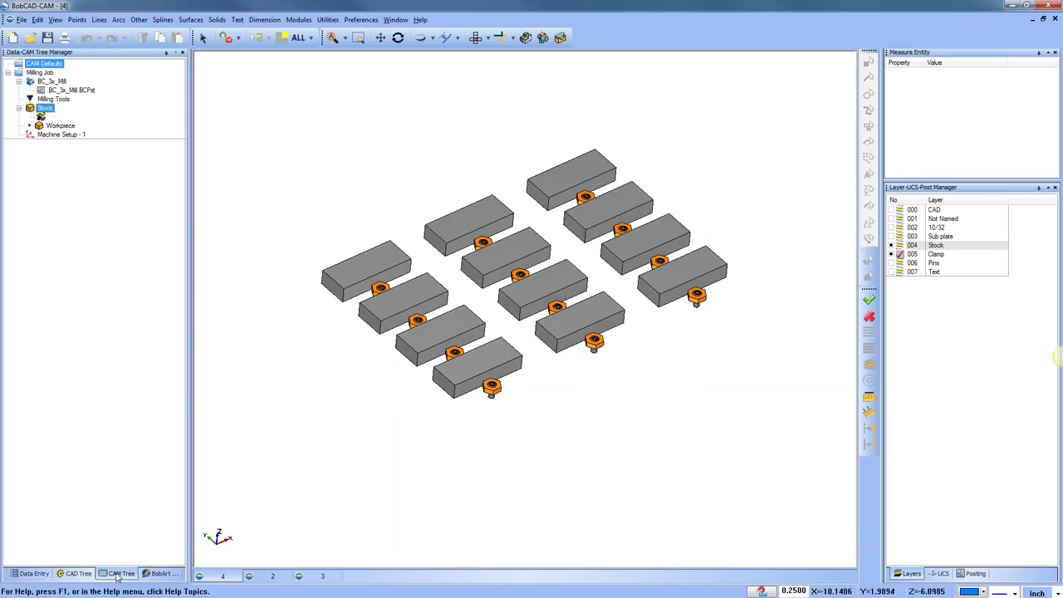
right_click(43, 109)
click(74, 124)
click(24, 106)
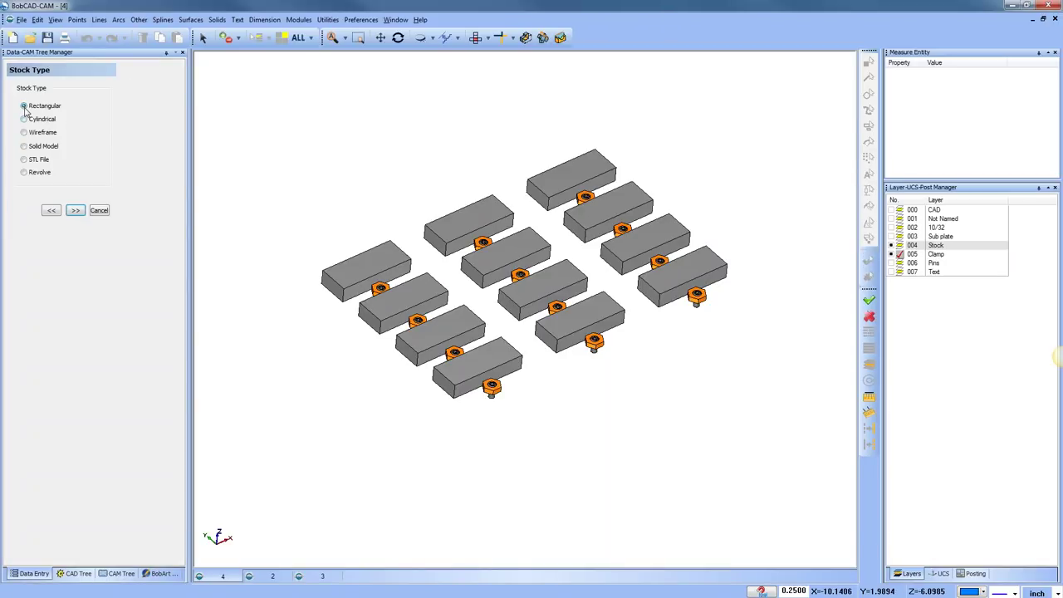
click(75, 210)
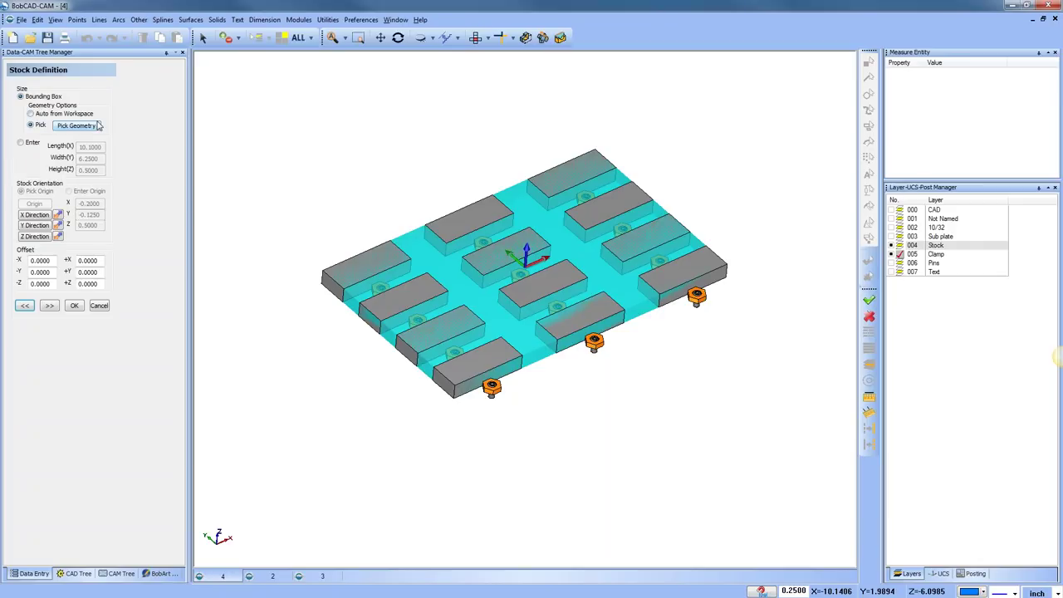
click(35, 116)
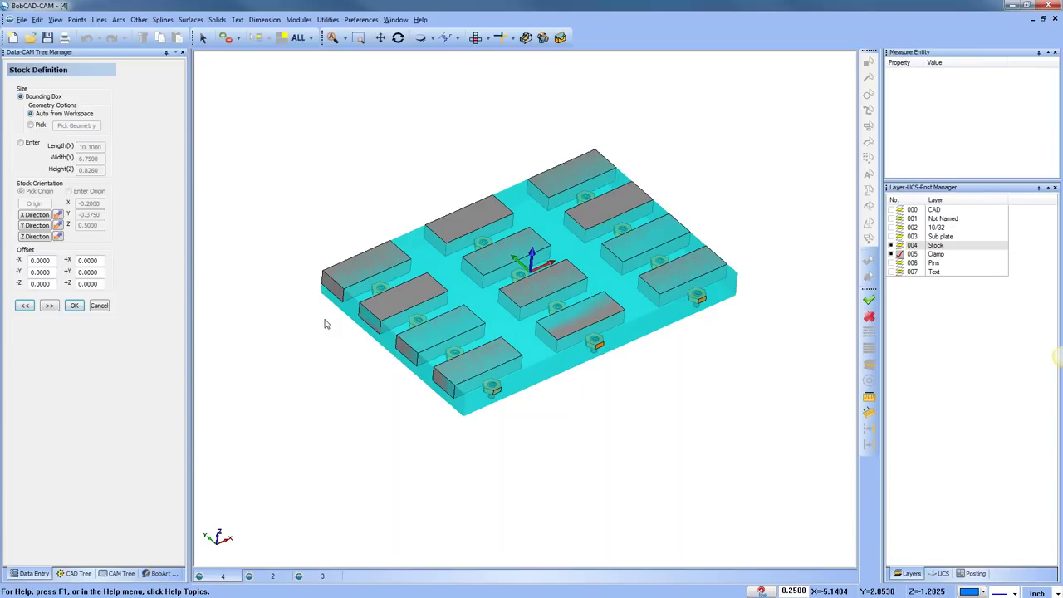
click(31, 124)
click(81, 126)
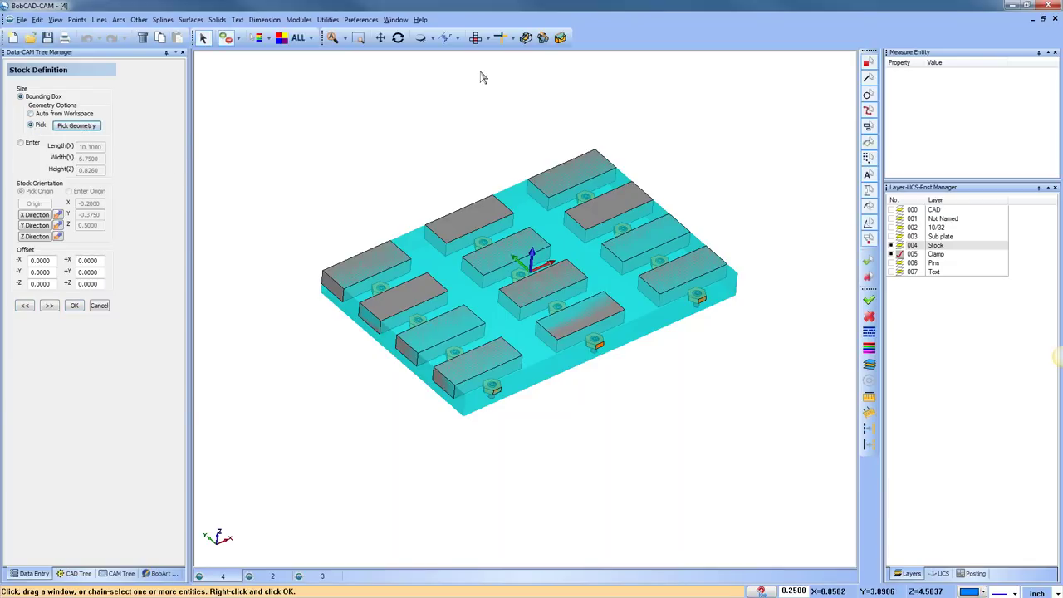
Try picking the top-left and top-middle block outlines in Top view for the stock bounds
click(475, 38)
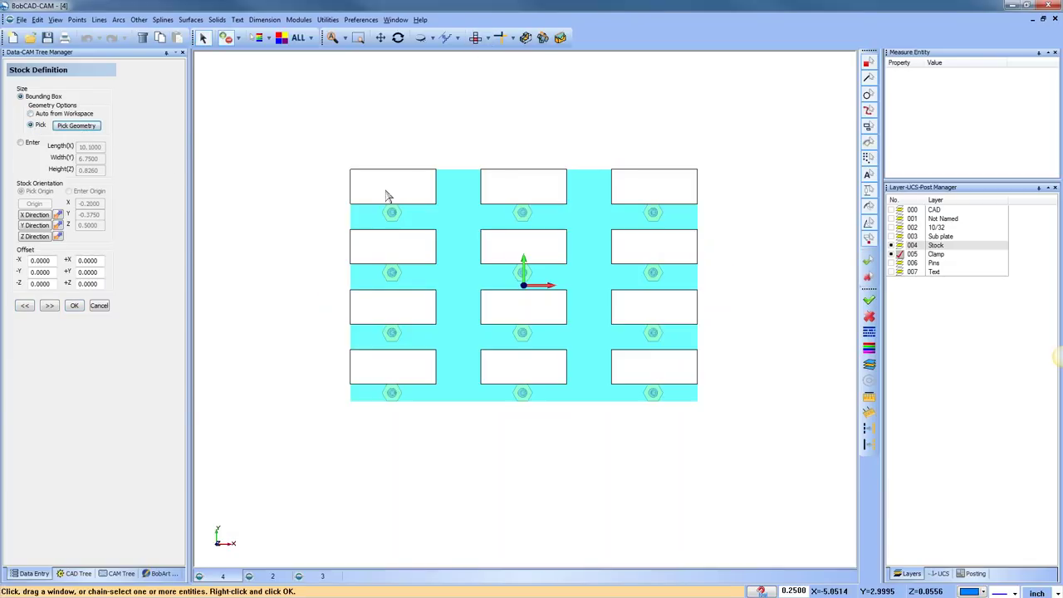
click(437, 197)
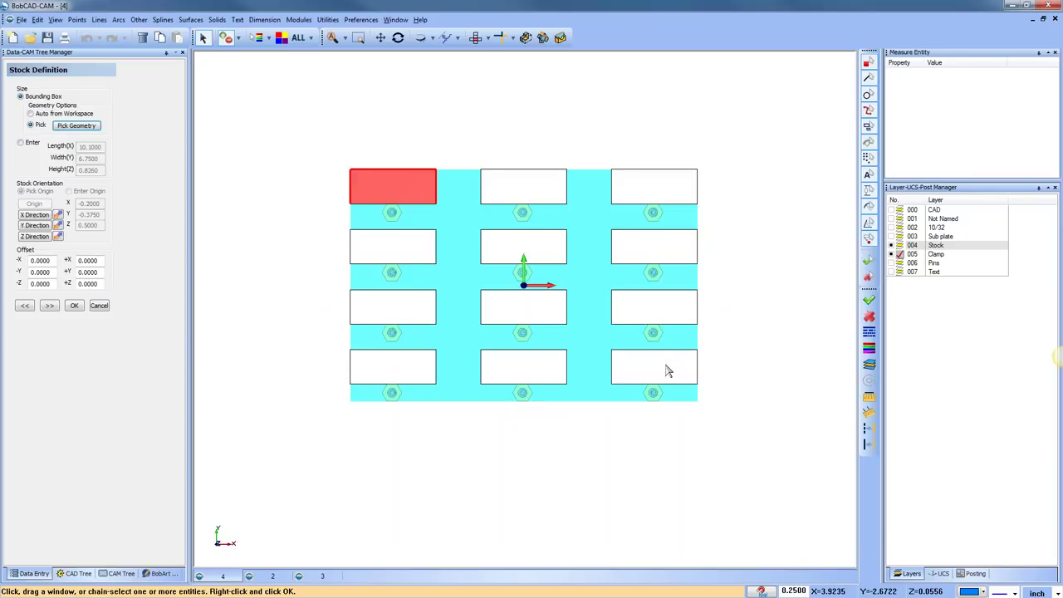
right_click(570, 123)
middle_drag(617, 451, 664, 365)
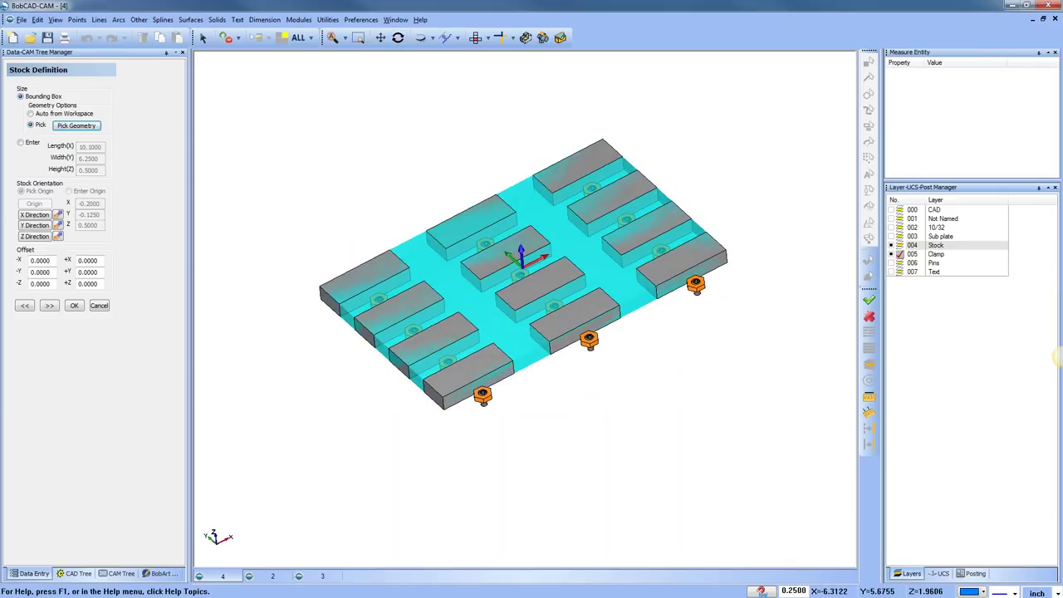
click(76, 125)
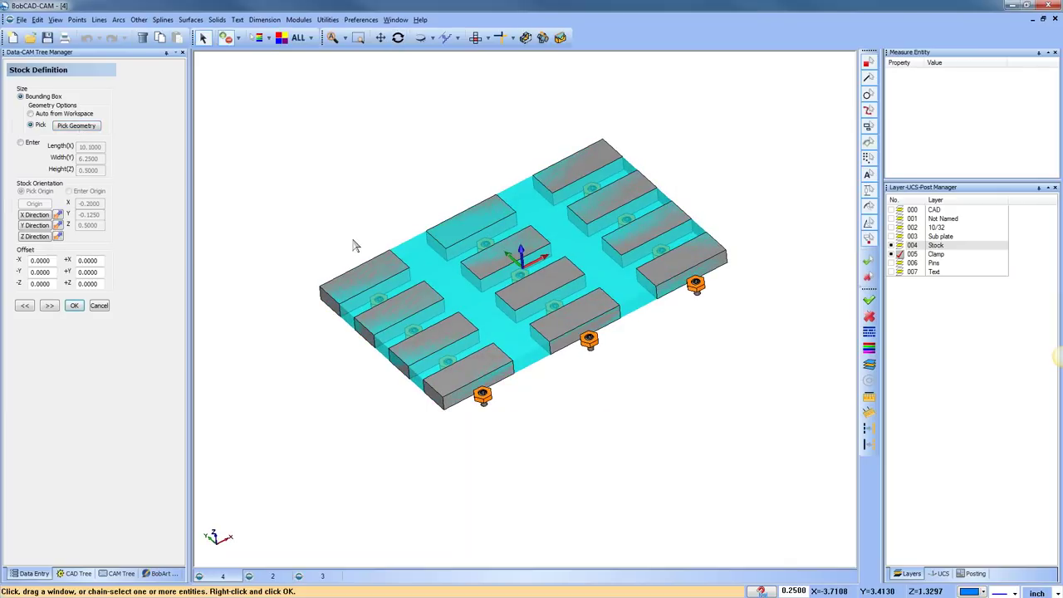
click(475, 38)
drag(465, 130, 575, 207)
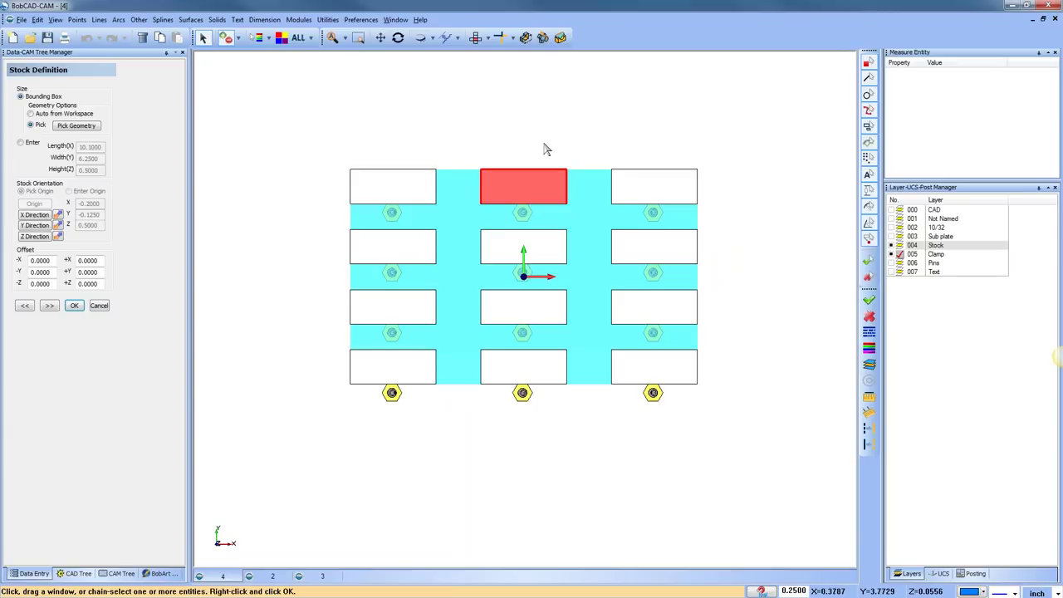
right_click(544, 150)
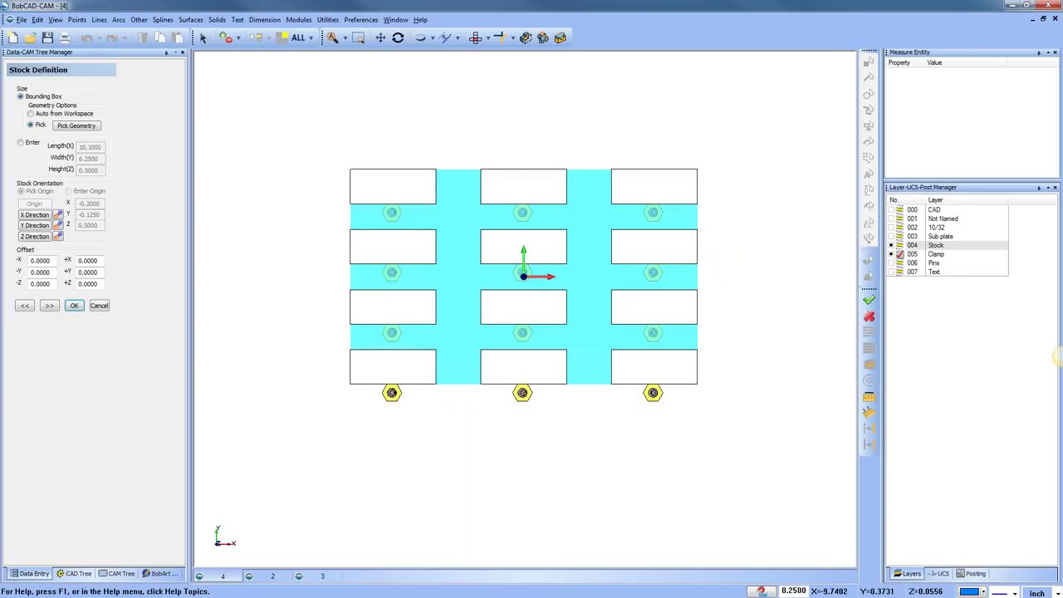
click(87, 126)
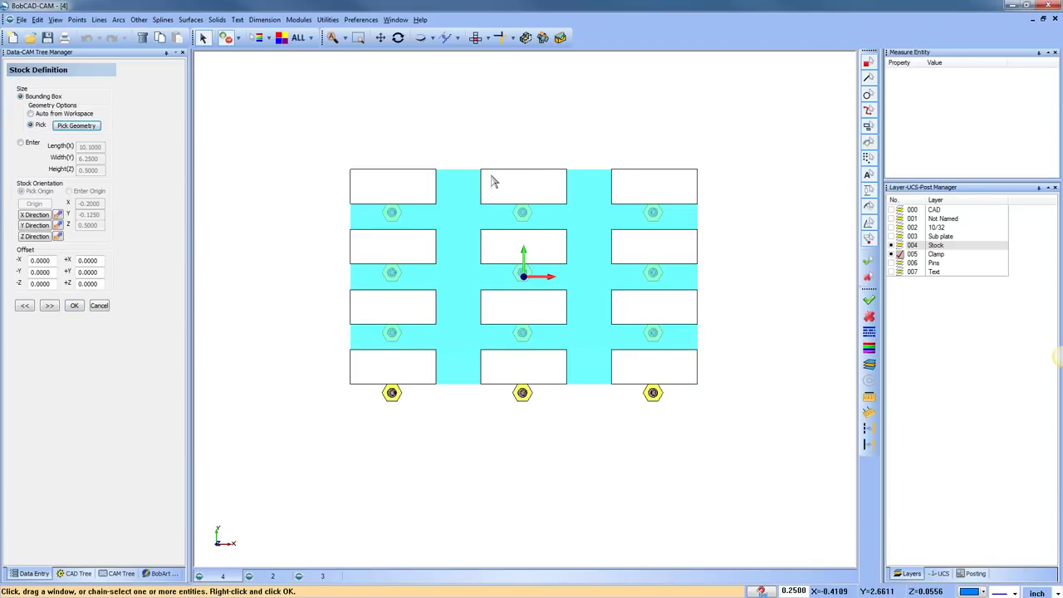
drag(461, 145, 576, 212)
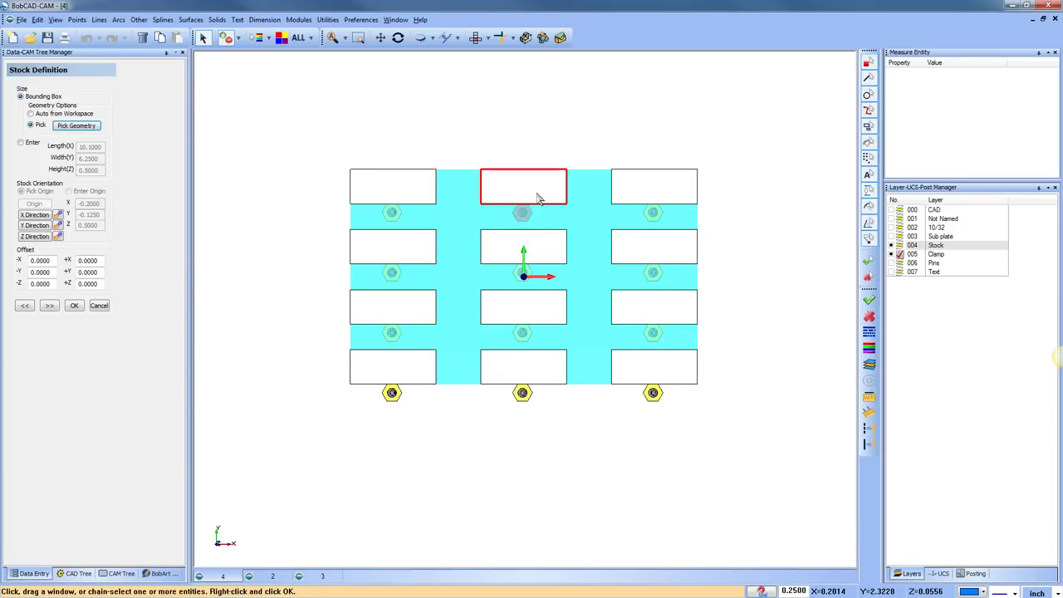
right_click(515, 114)
click(528, 128)
Pick the top-left block outline using Pick by Layer so the stock fits it
click(76, 125)
click(91, 126)
click(311, 42)
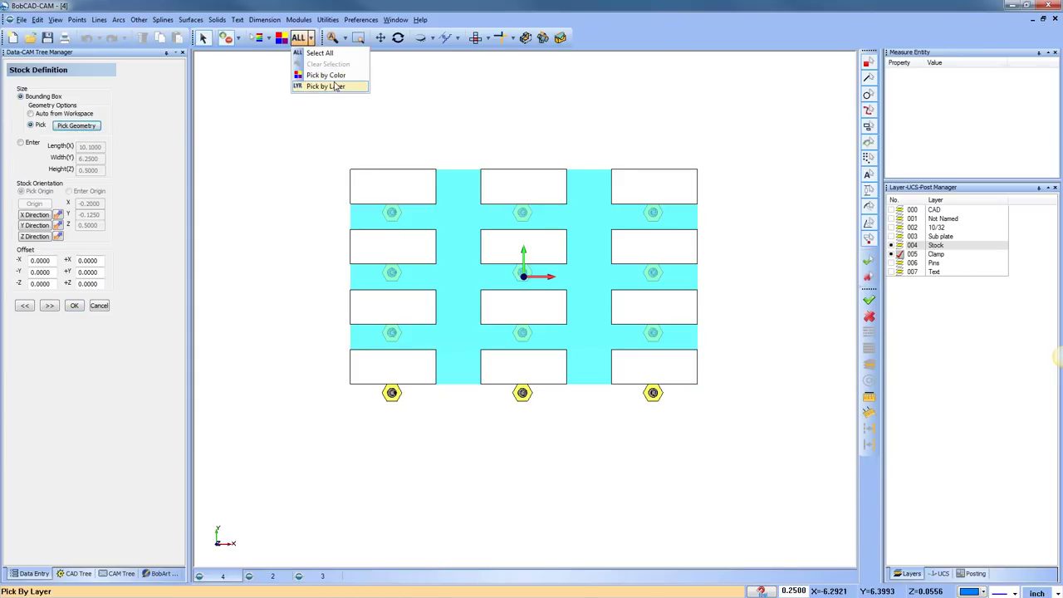
click(335, 83)
drag(331, 147, 453, 208)
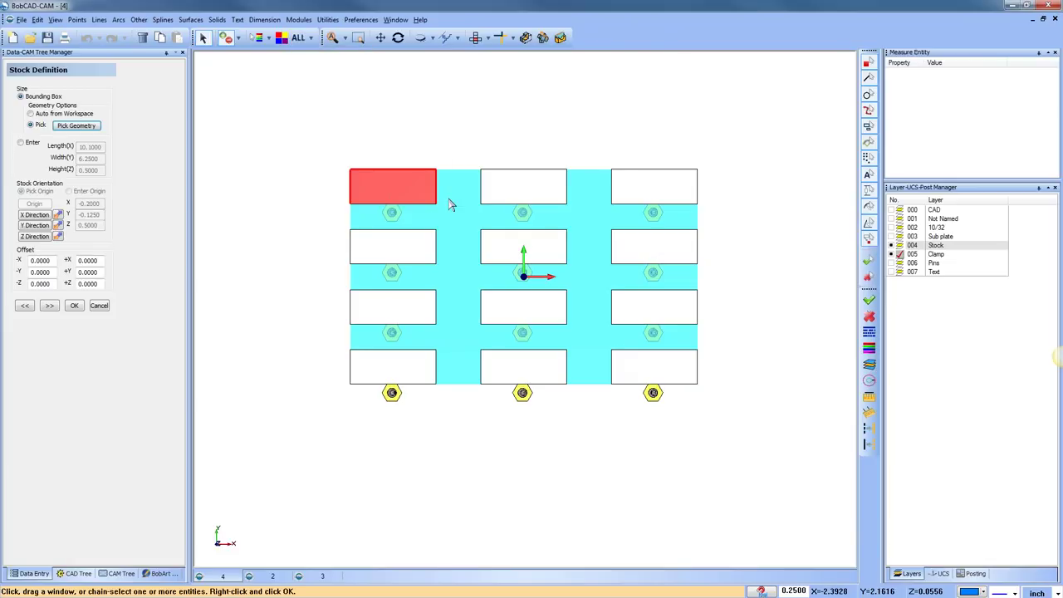
right_click(446, 134)
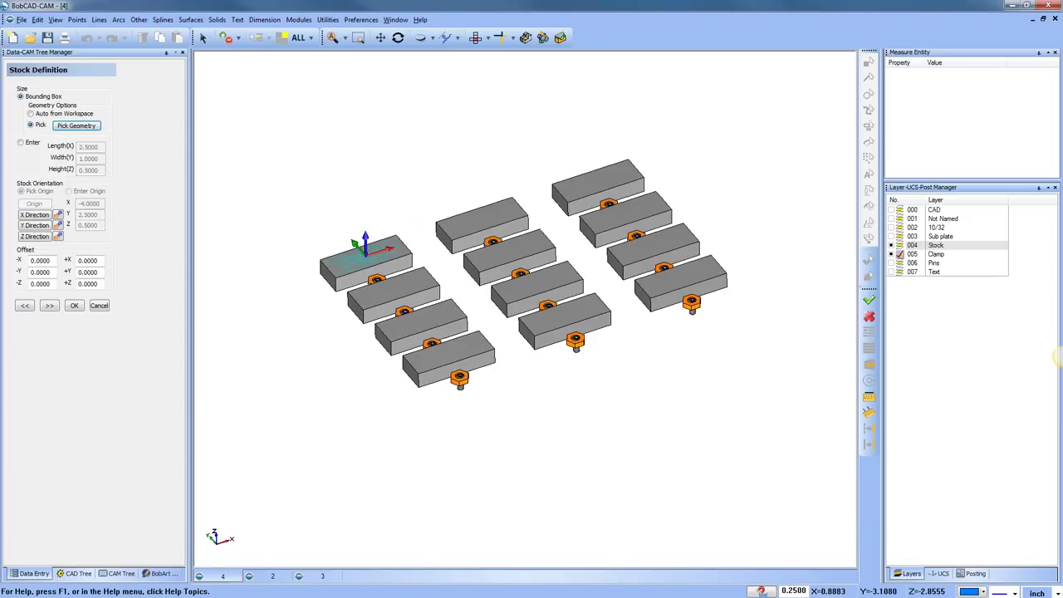
click(77, 125)
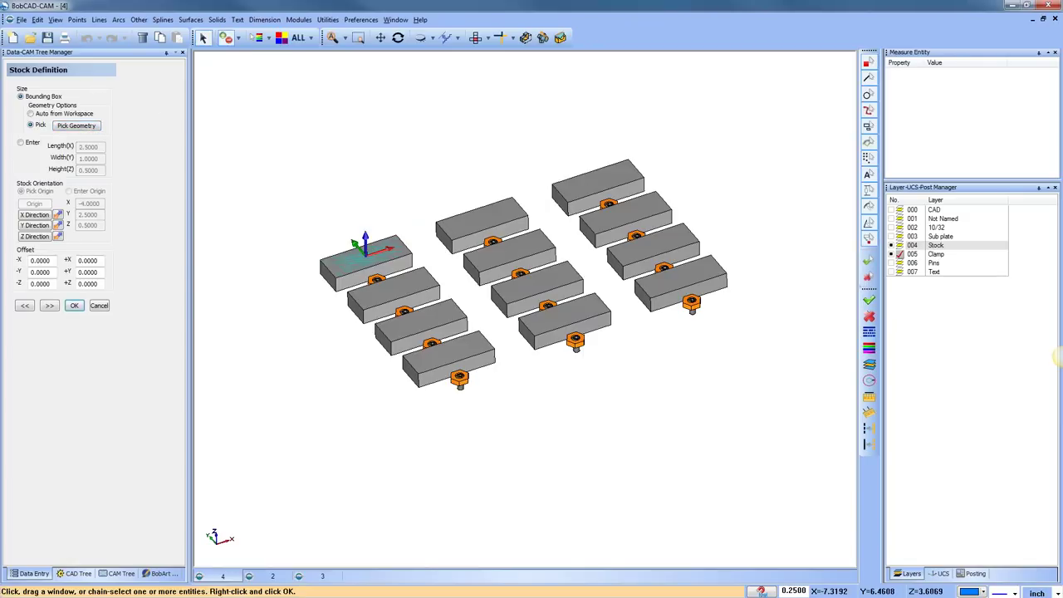
click(311, 38)
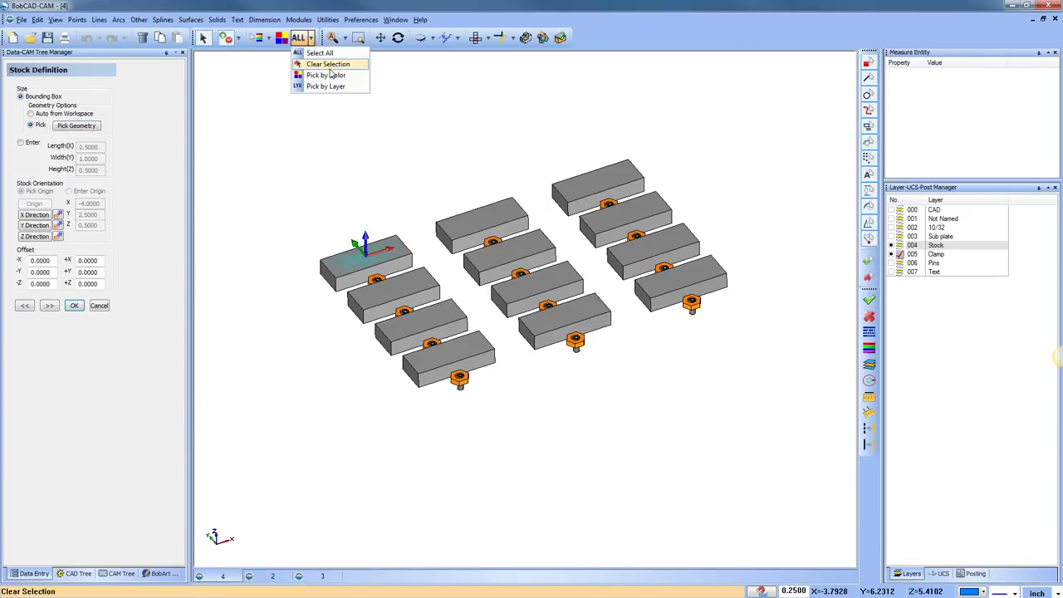
click(324, 64)
click(476, 37)
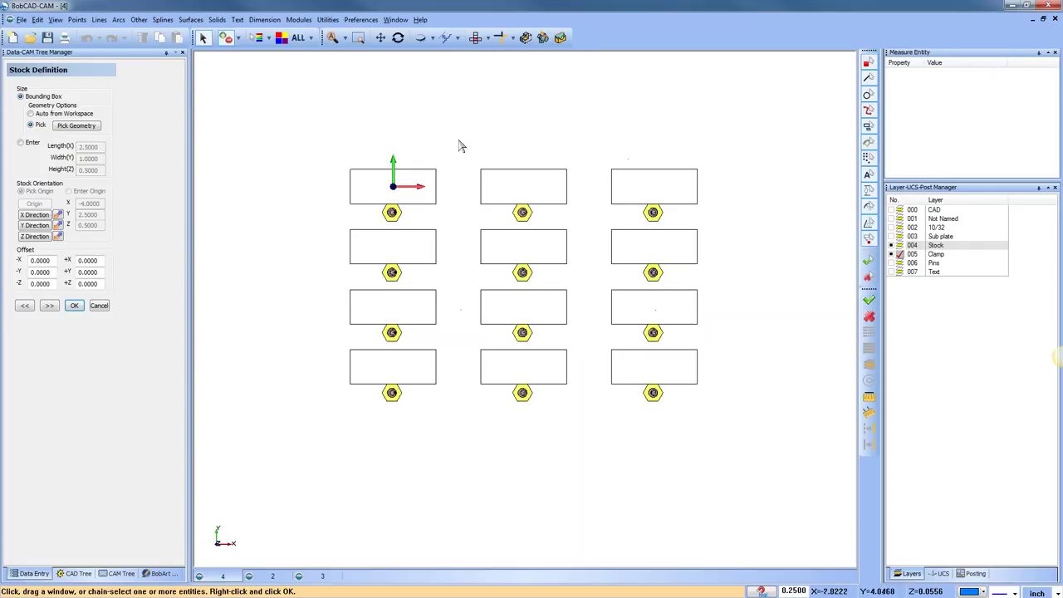
drag(457, 139, 581, 209)
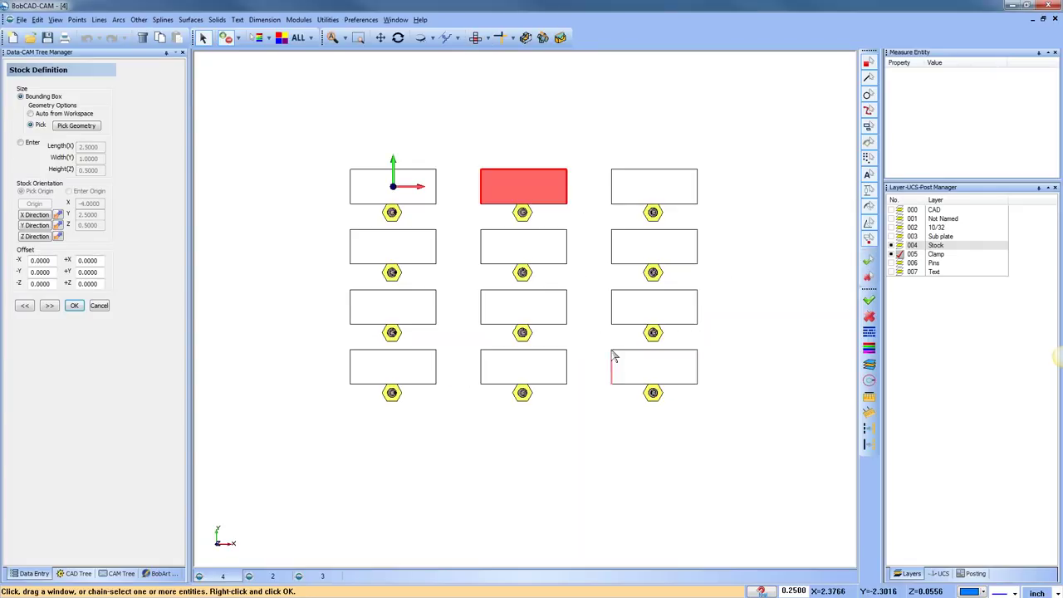
click(701, 372)
right_click(727, 448)
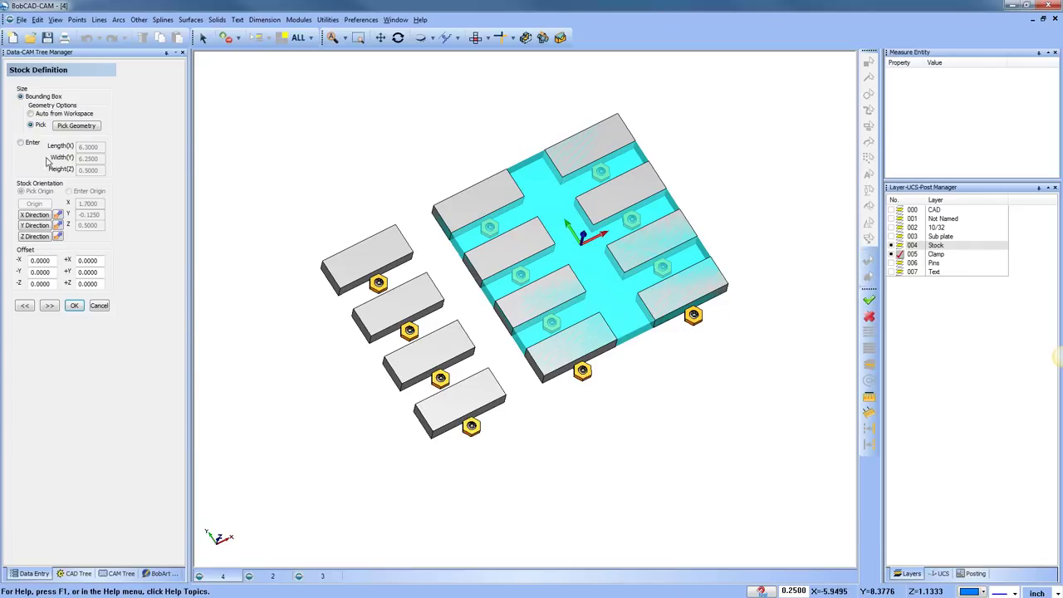
click(475, 37)
click(76, 125)
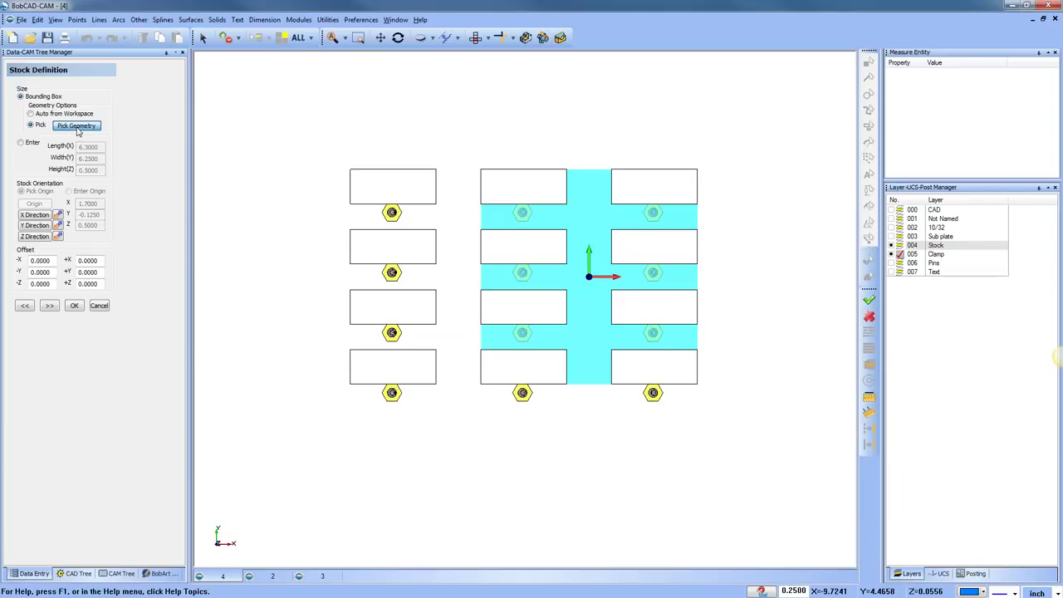
drag(342, 161, 457, 201)
right_click(453, 240)
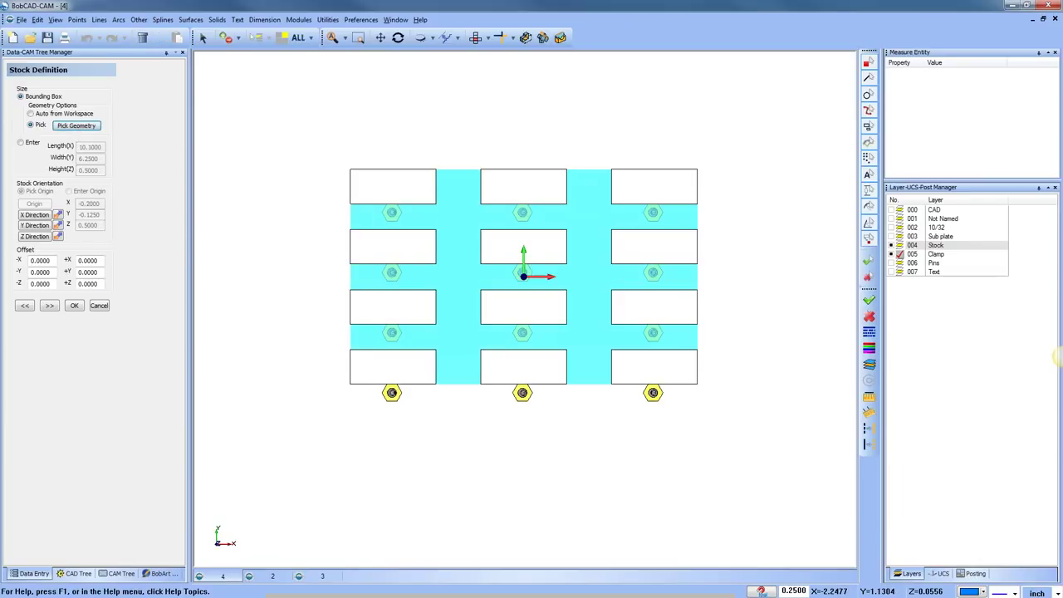
click(301, 37)
click(329, 65)
drag(325, 148, 450, 205)
right_click(453, 249)
drag(601, 384, 664, 332)
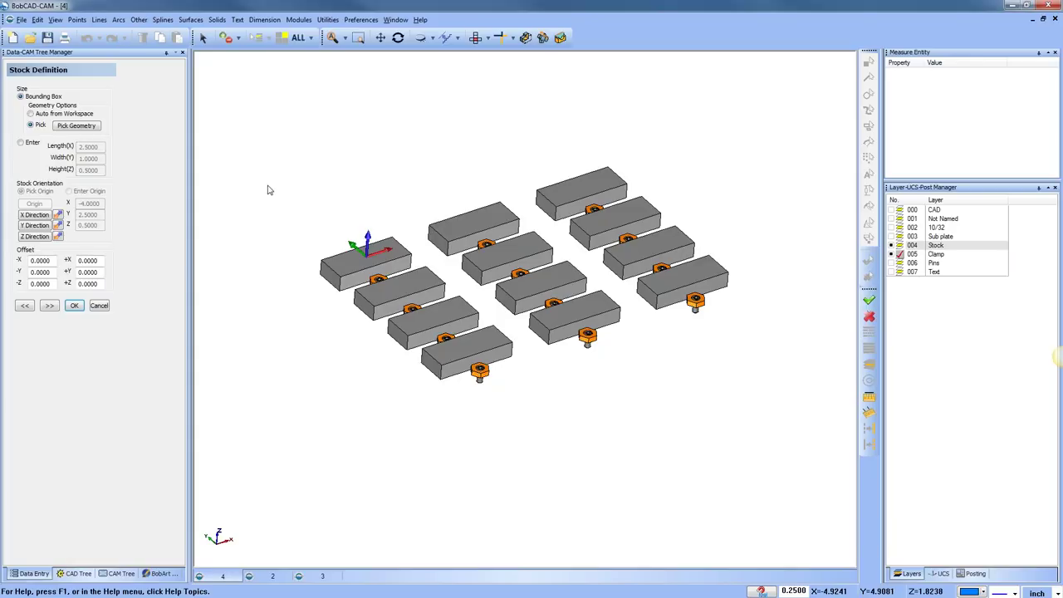
Switch the stock size to Enter and set Height(Z) to 1.0000
click(21, 142)
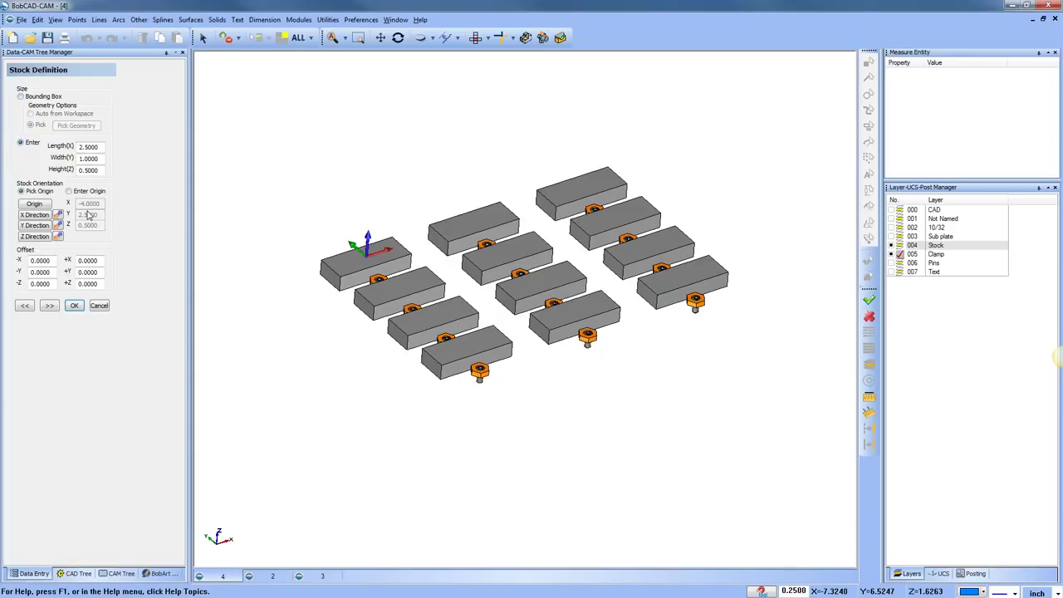
click(98, 157)
double_click(102, 171)
text(1)
click(101, 157)
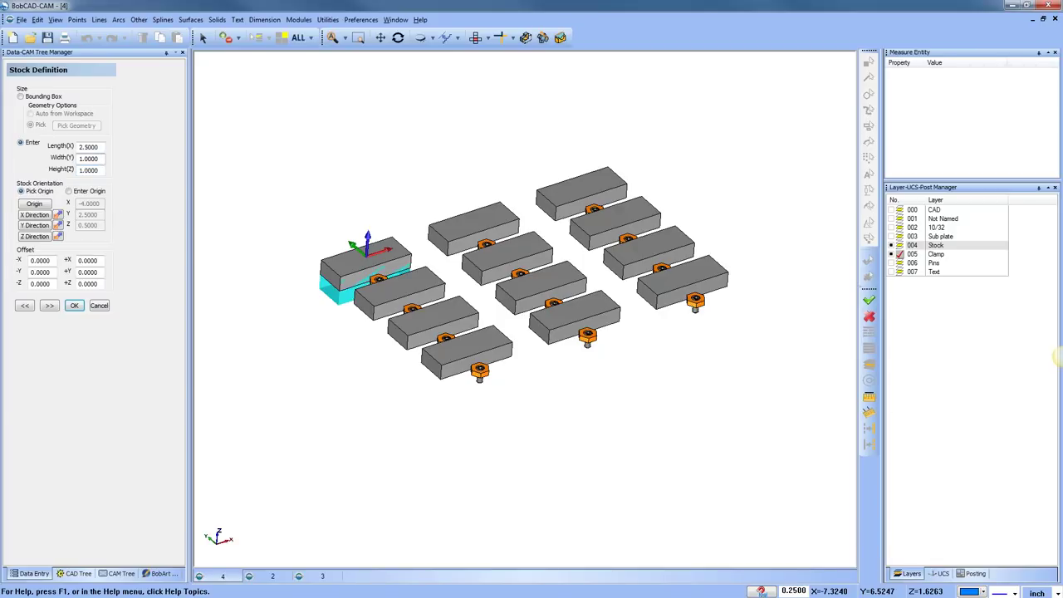
Try a +Z offset of 0.125, then reset it to 0
double_click(102, 284)
text(.125)
click(96, 268)
double_click(98, 283)
text(0)
double_click(55, 261)
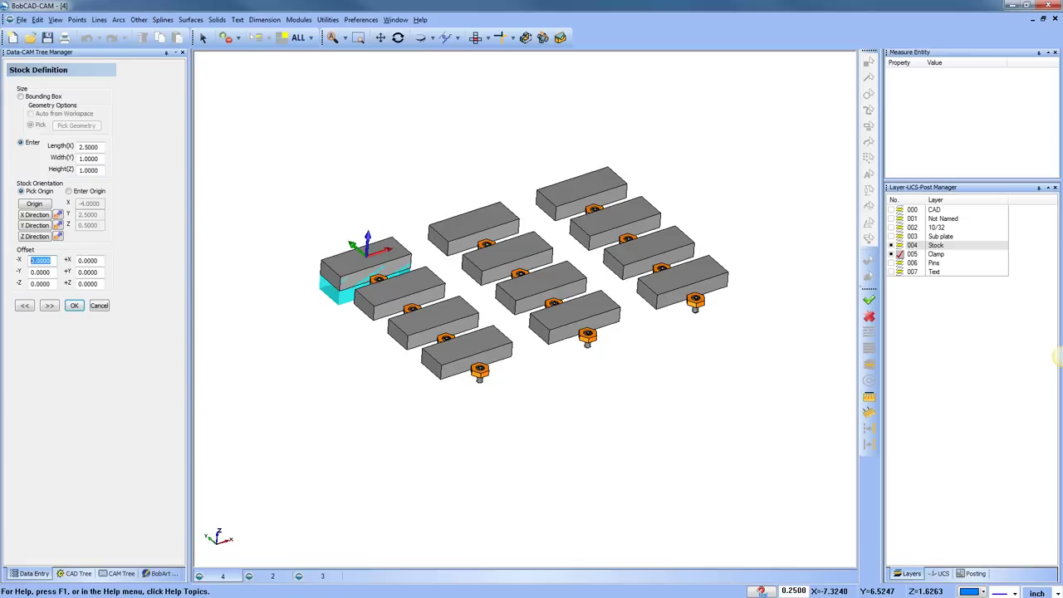
On the Machine Setup page, align X and Y to two box stock edges and accept
click(50, 305)
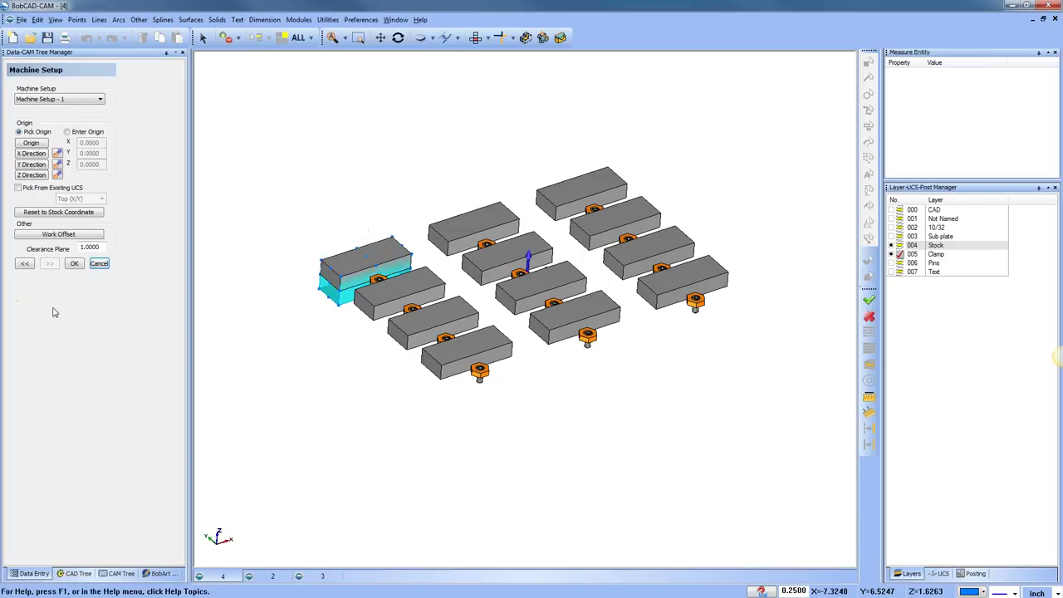
click(34, 154)
click(328, 269)
click(381, 241)
click(99, 263)
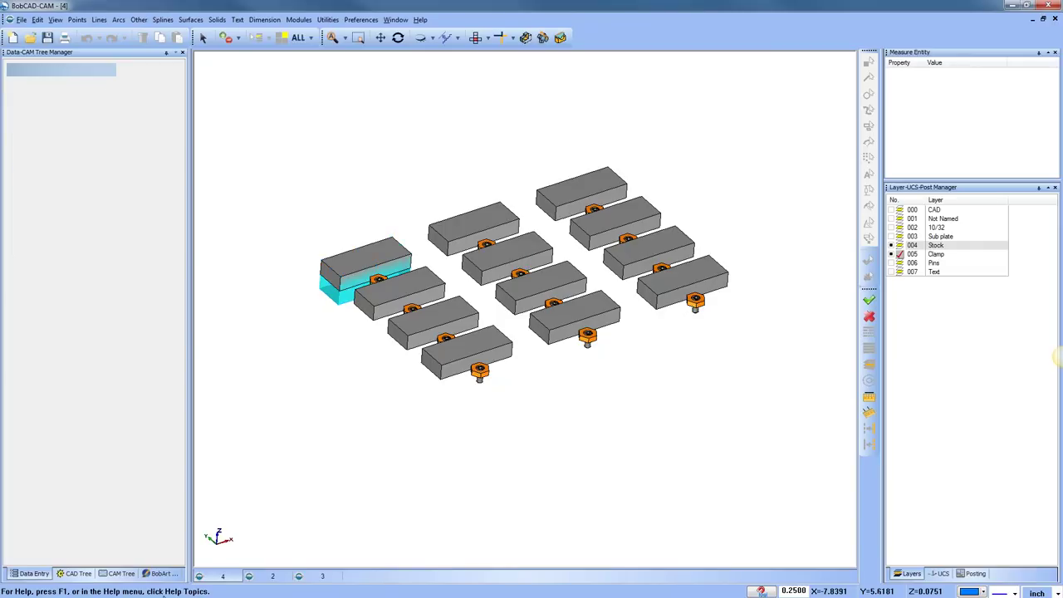
Switch to the second part's document and launch the Stock Wizard for its stock
click(123, 575)
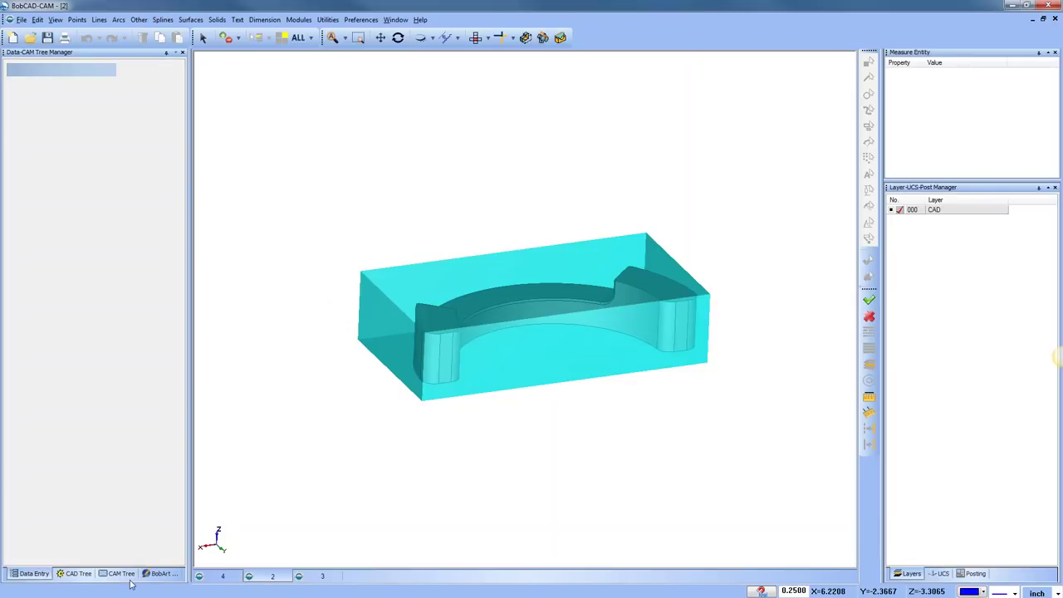
click(121, 573)
right_click(44, 105)
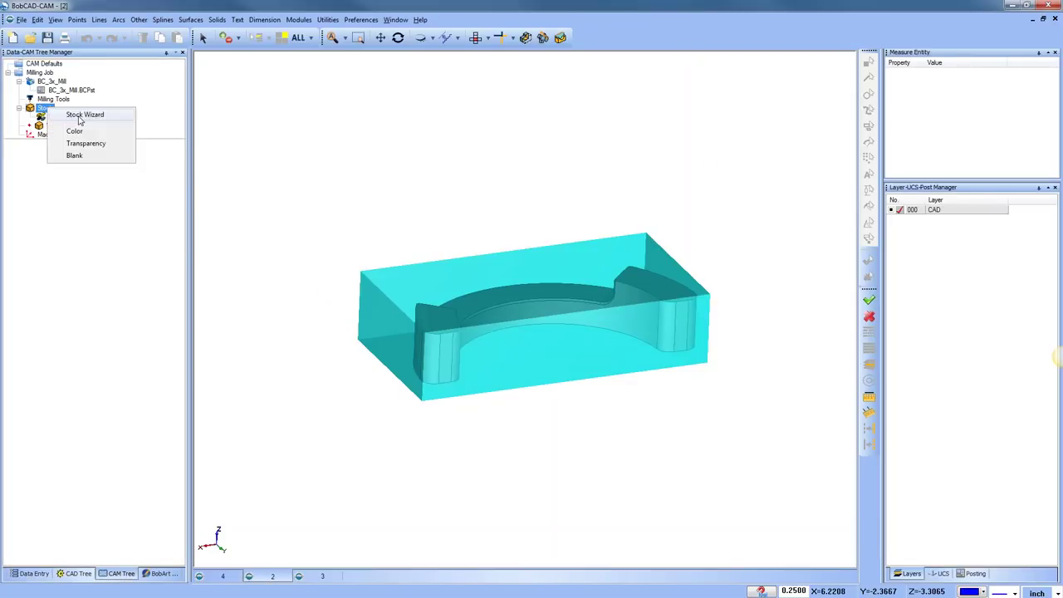
click(84, 118)
click(75, 210)
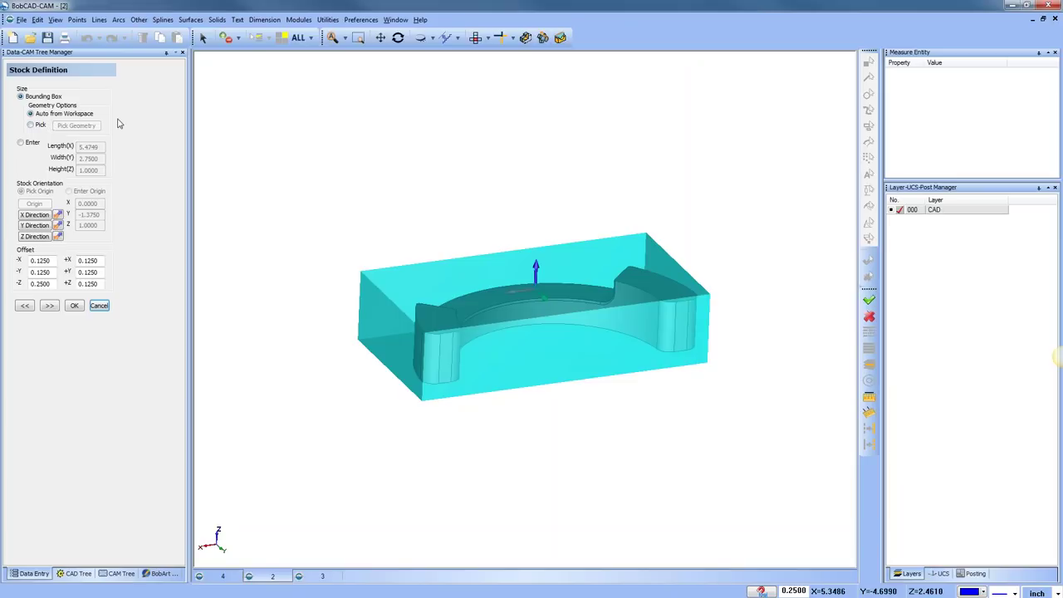
Enter box stock dimensions manually with Height(Z) 1.5, giving 5.4749 × 2.75 × 1.5
click(33, 125)
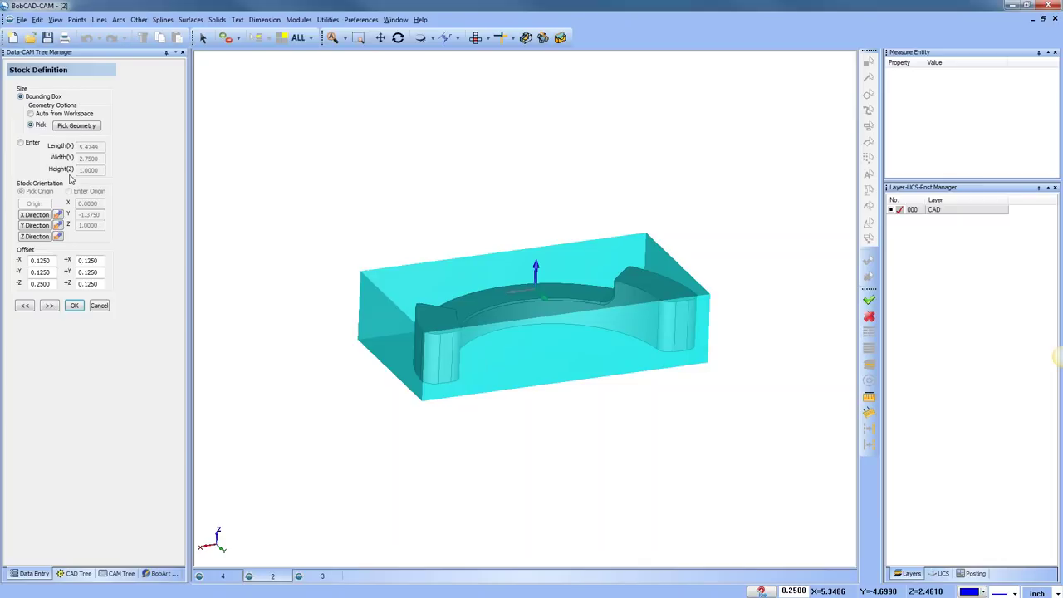
click(30, 113)
click(21, 142)
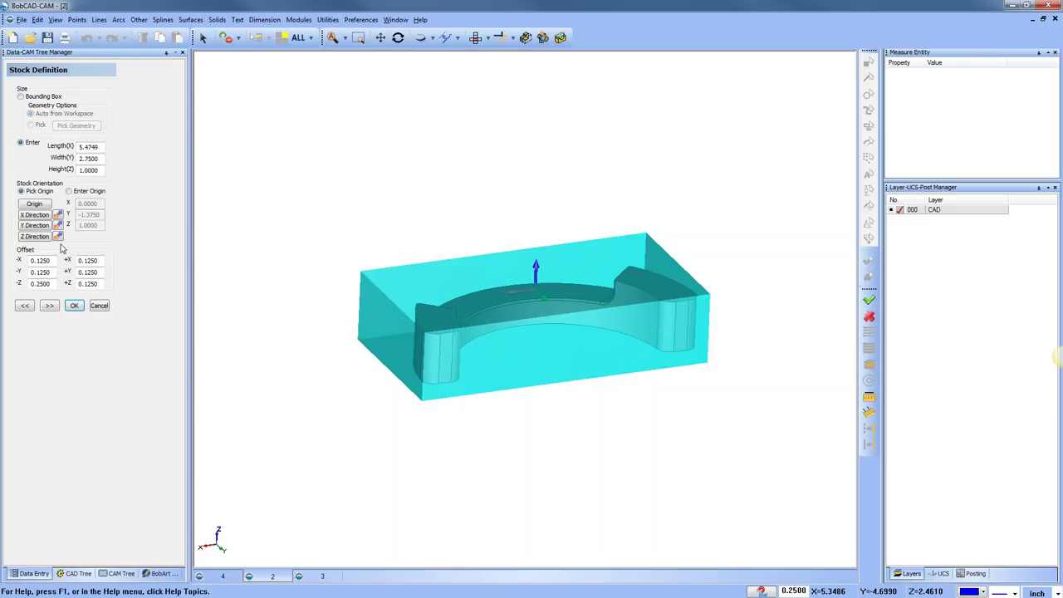
double_click(101, 171)
click(99, 147)
click(102, 158)
double_click(102, 170)
text(1.5)
click(101, 157)
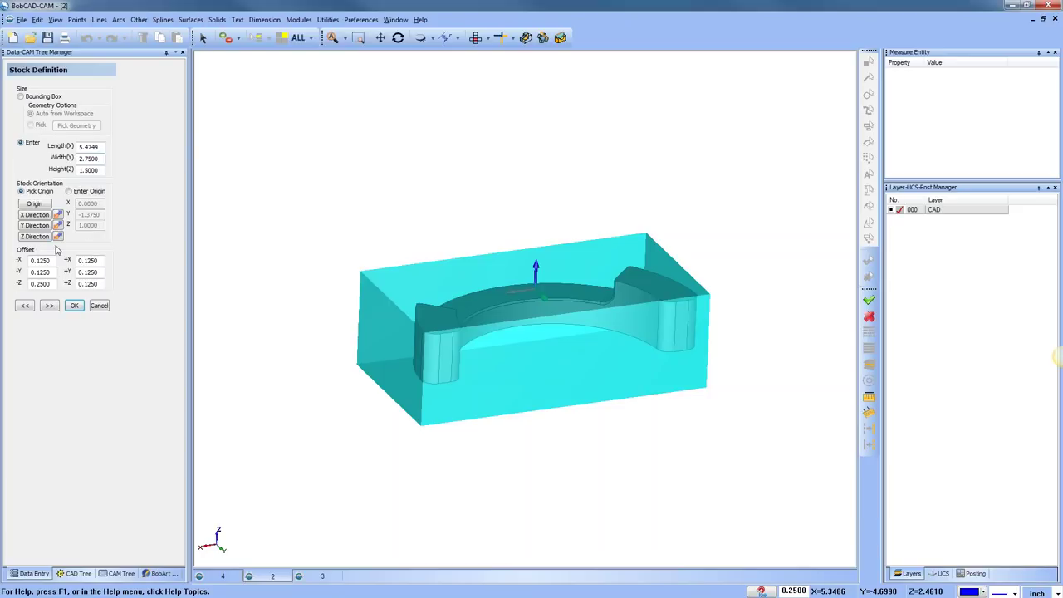
click(51, 307)
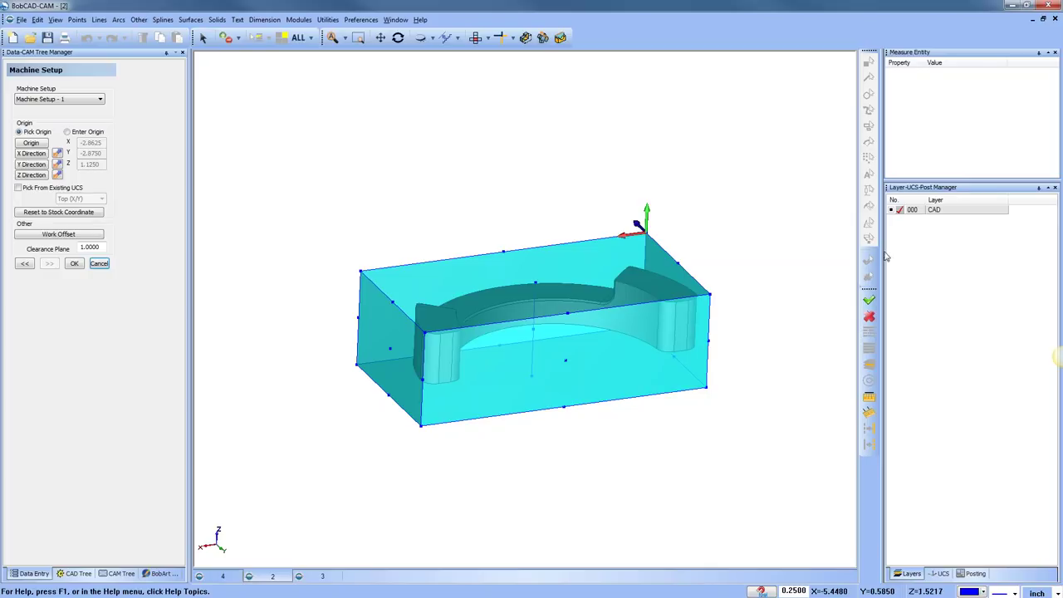
Add layer 001 and measure the stock's top front edge: 5.7249, X 2.8625 to -2.8625
right_click(952, 209)
click(988, 215)
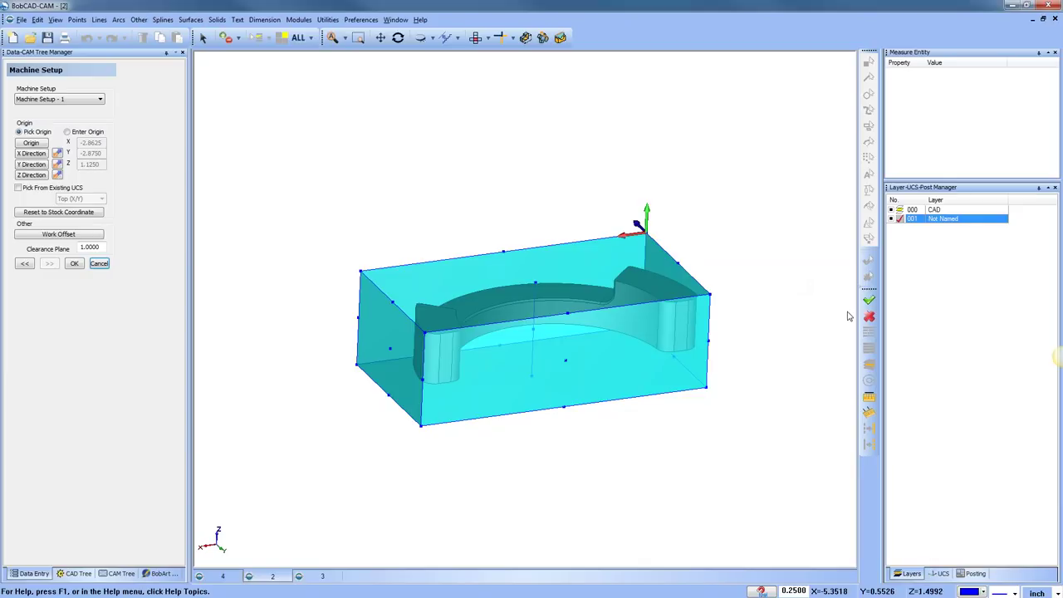
click(869, 399)
click(646, 303)
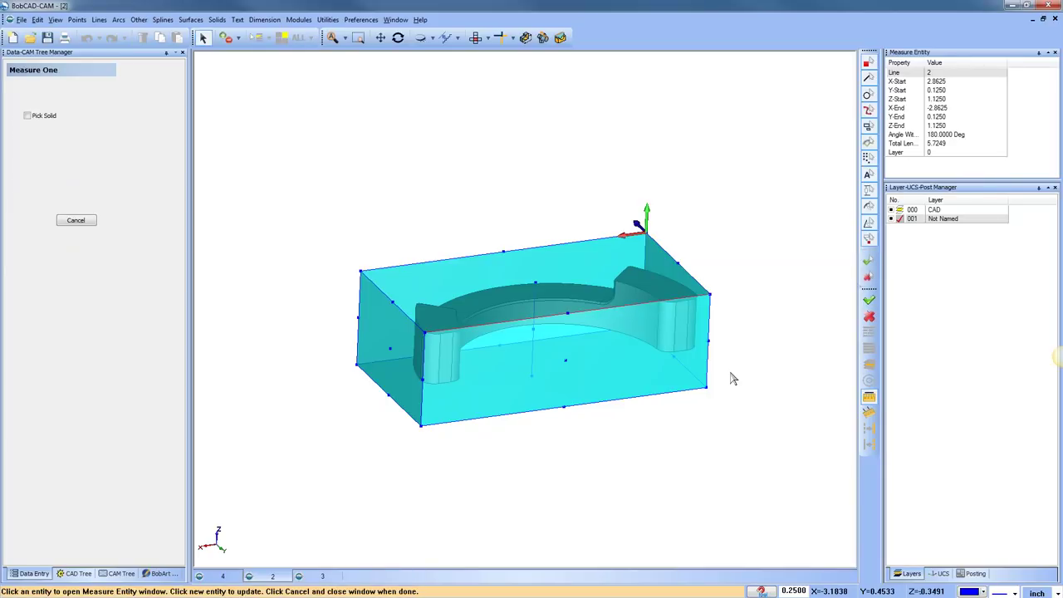
click(899, 219)
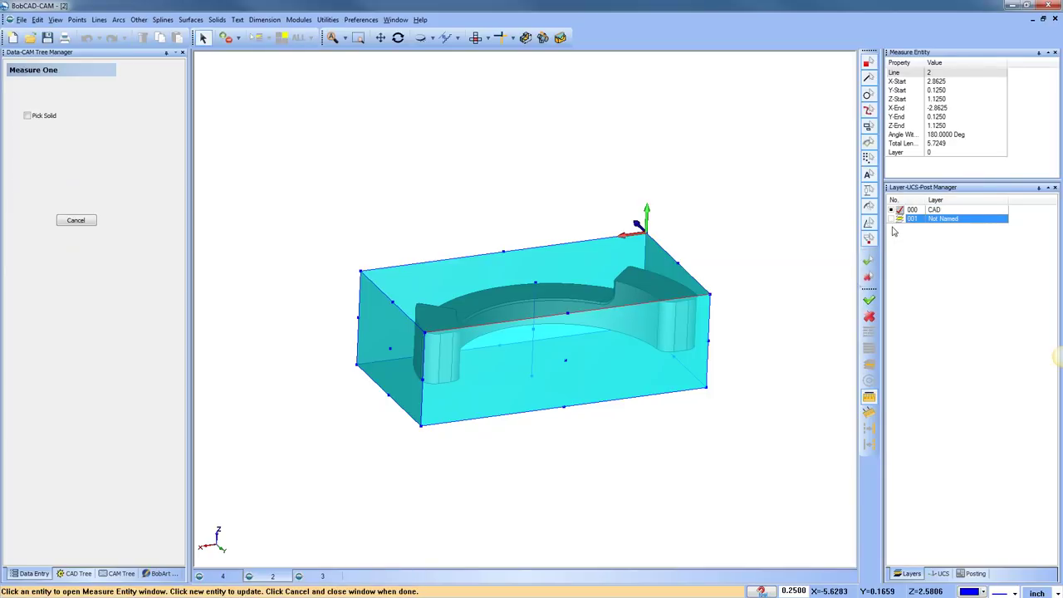
click(899, 209)
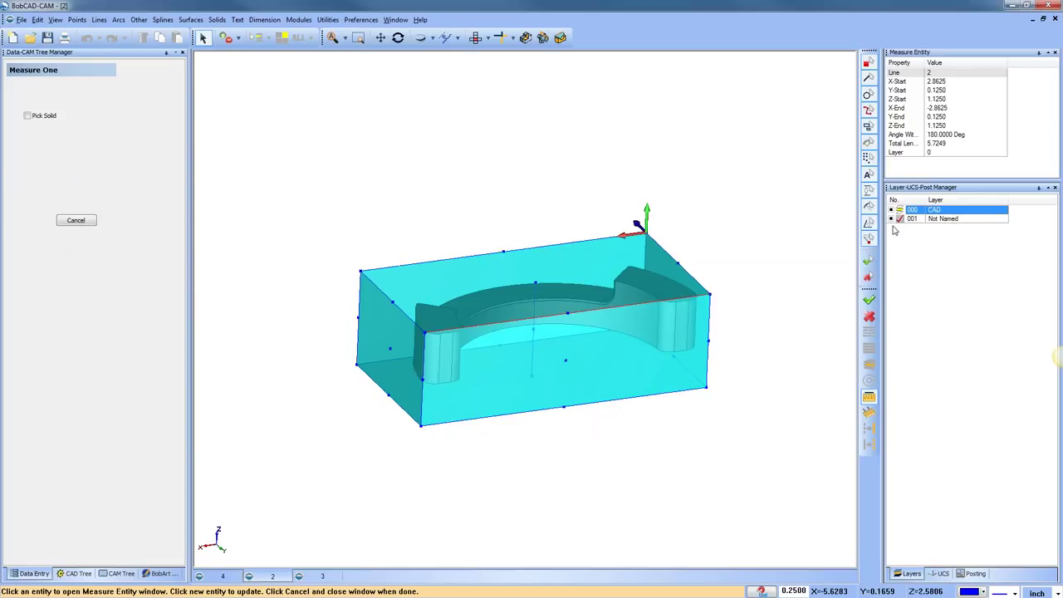
right_click(798, 206)
click(826, 219)
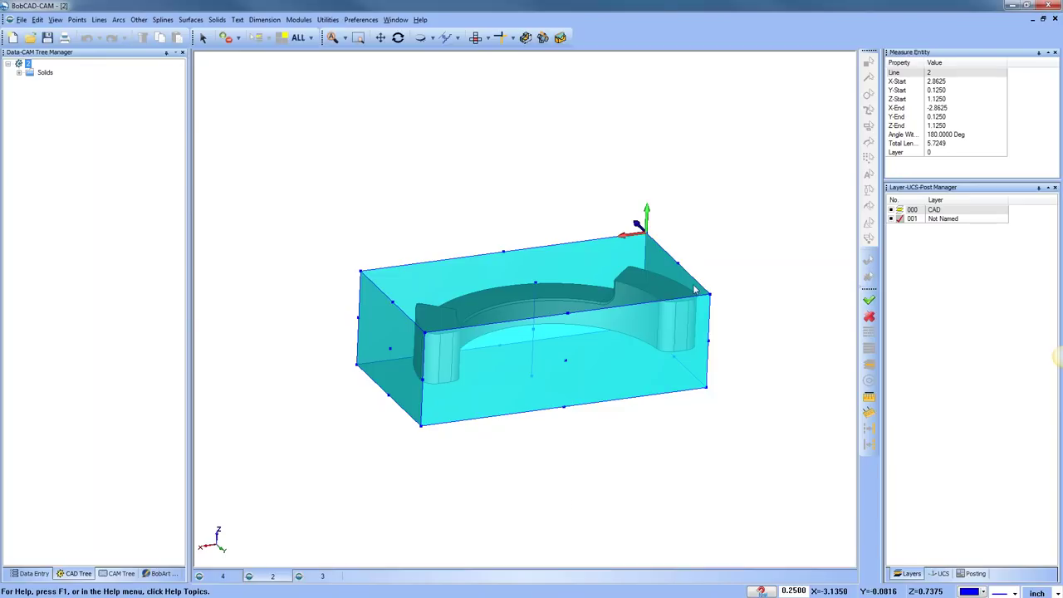
click(115, 573)
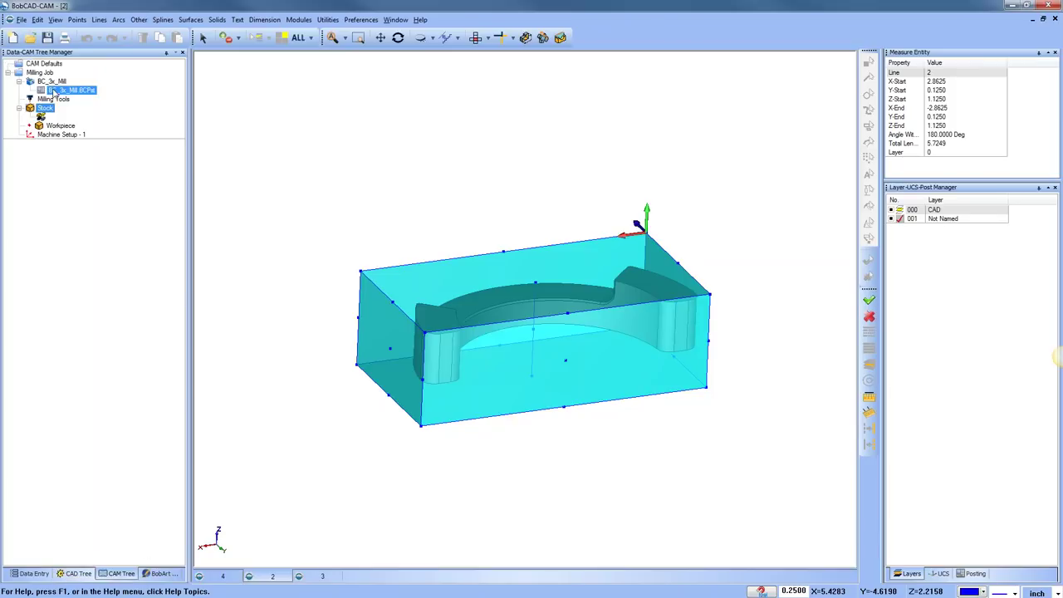
right_click(41, 105)
click(83, 112)
click(24, 119)
click(74, 210)
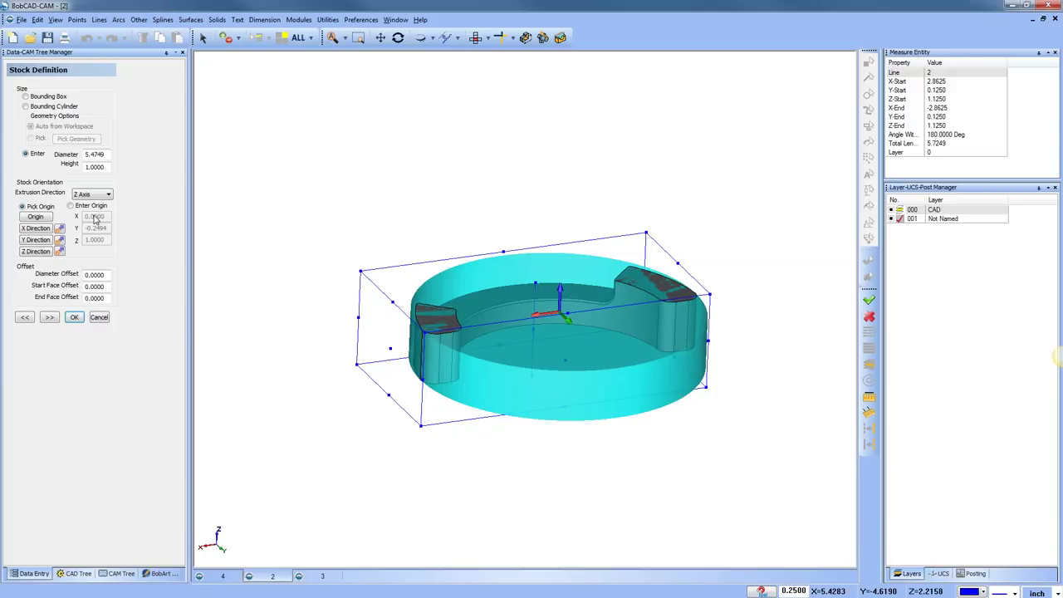
click(26, 97)
click(503, 39)
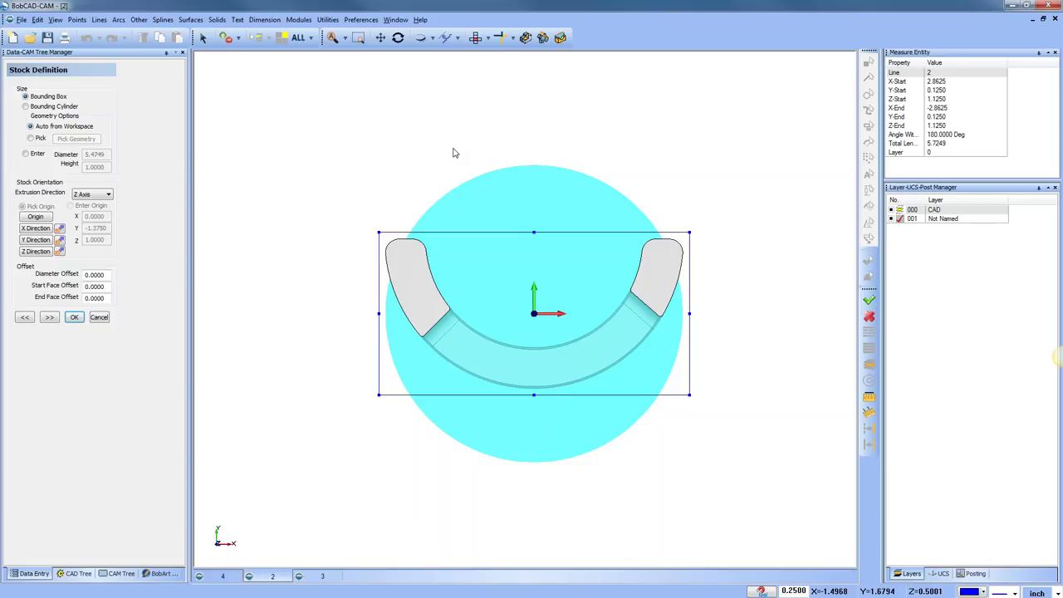
click(26, 106)
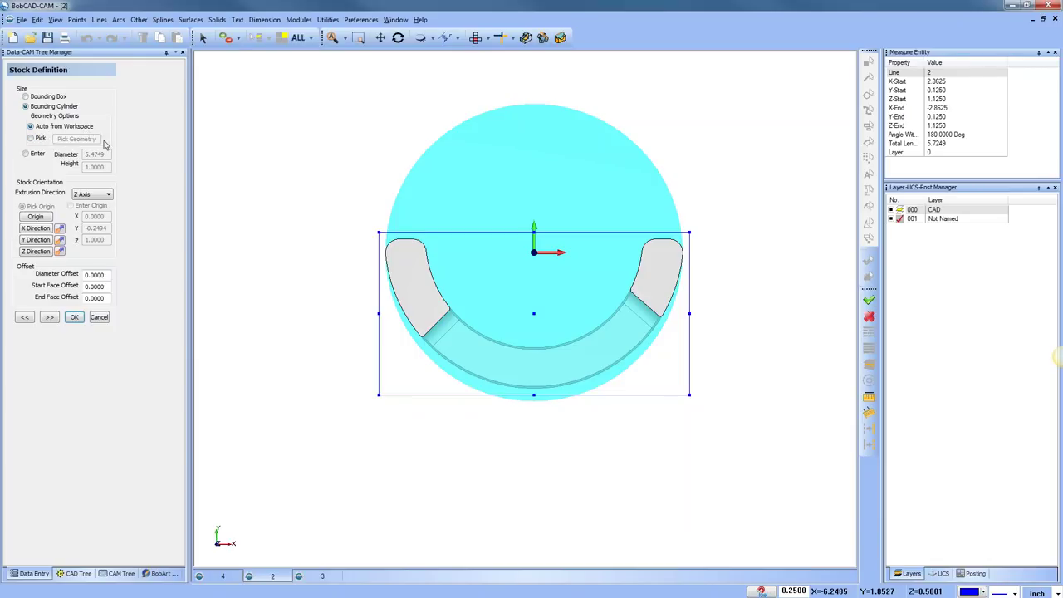
click(26, 154)
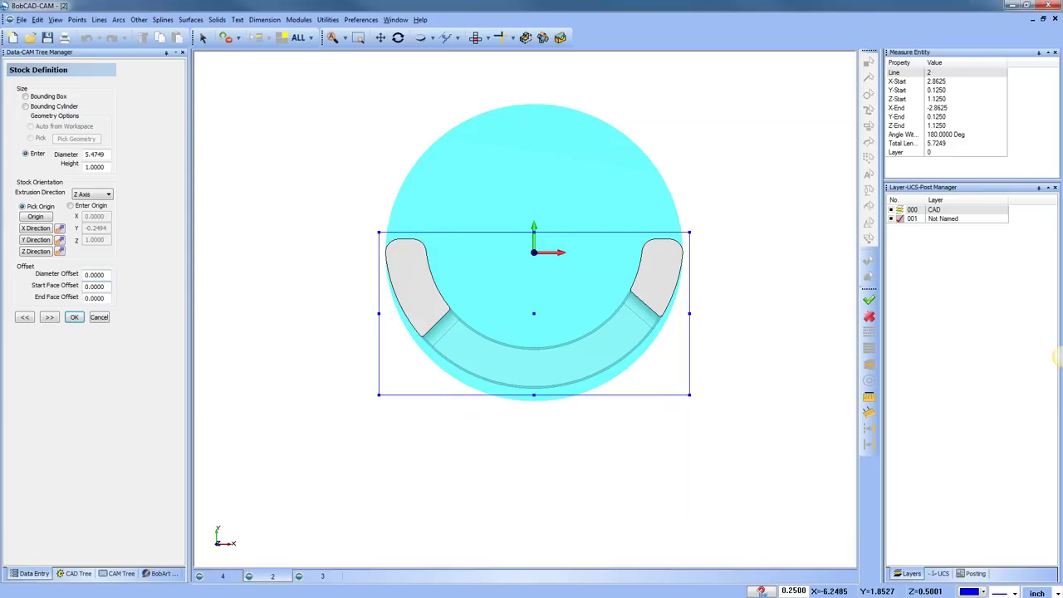
click(99, 318)
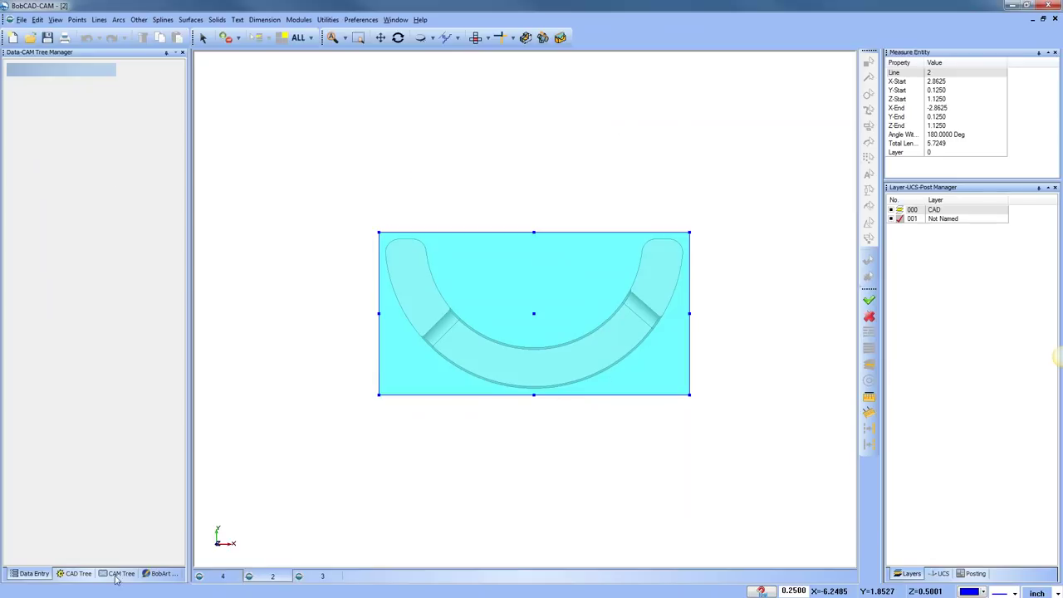
Switch to the third part's document, view it from the top, and launch the Stock Wizard
click(214, 578)
click(321, 581)
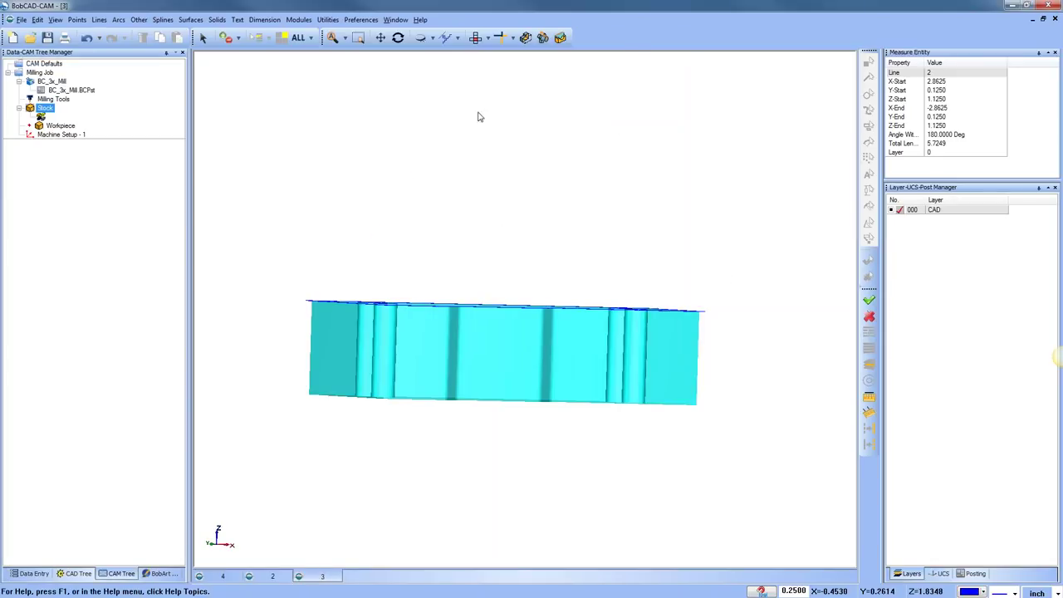
click(477, 38)
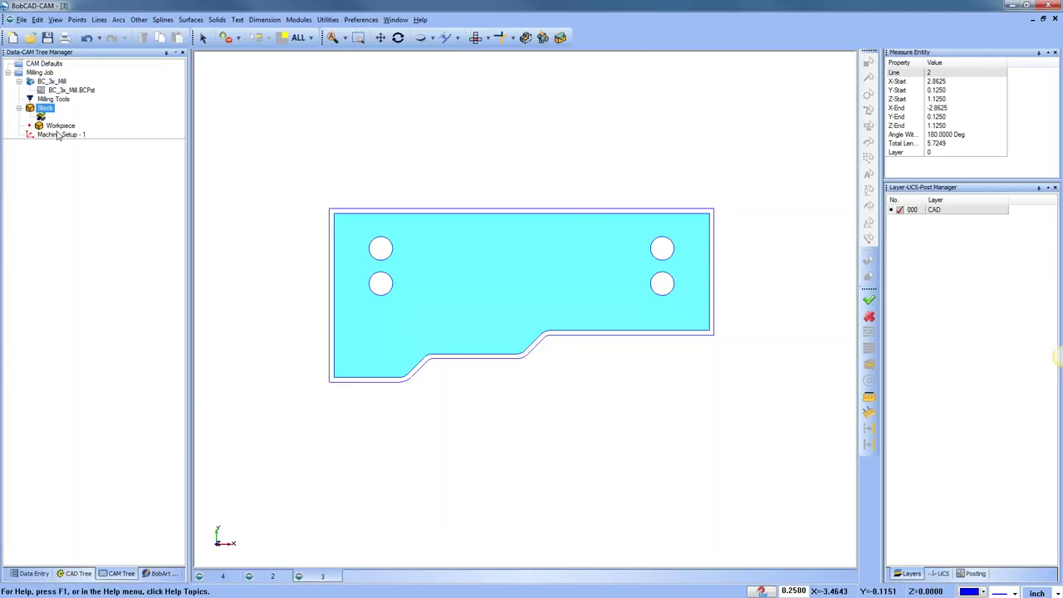
click(42, 108)
right_click(46, 115)
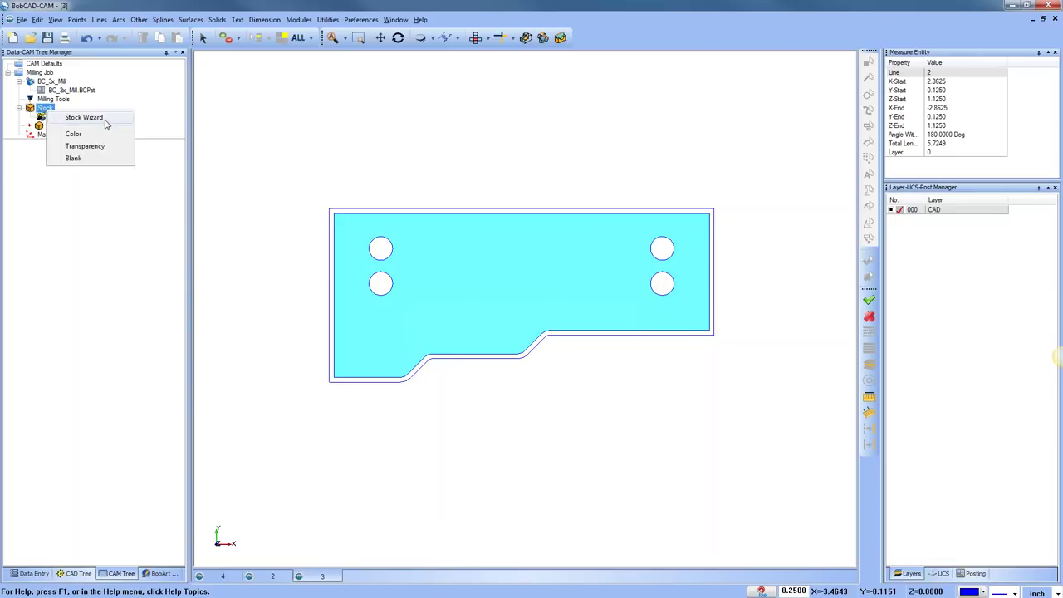
click(105, 118)
Pick the part outline as an extruded stock profile, then cancel the wizard
click(74, 211)
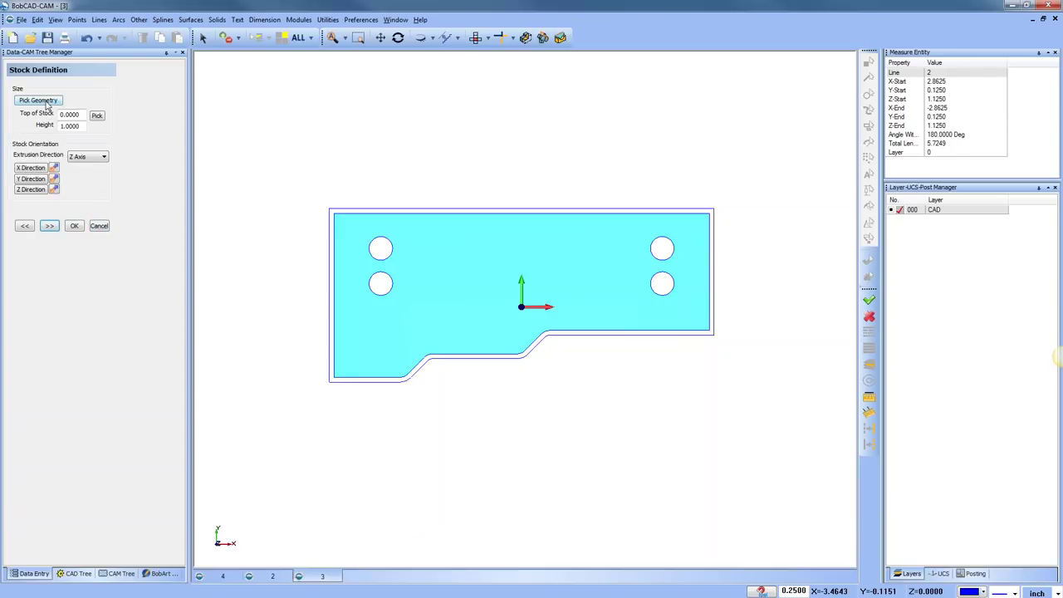
click(38, 100)
click(313, 39)
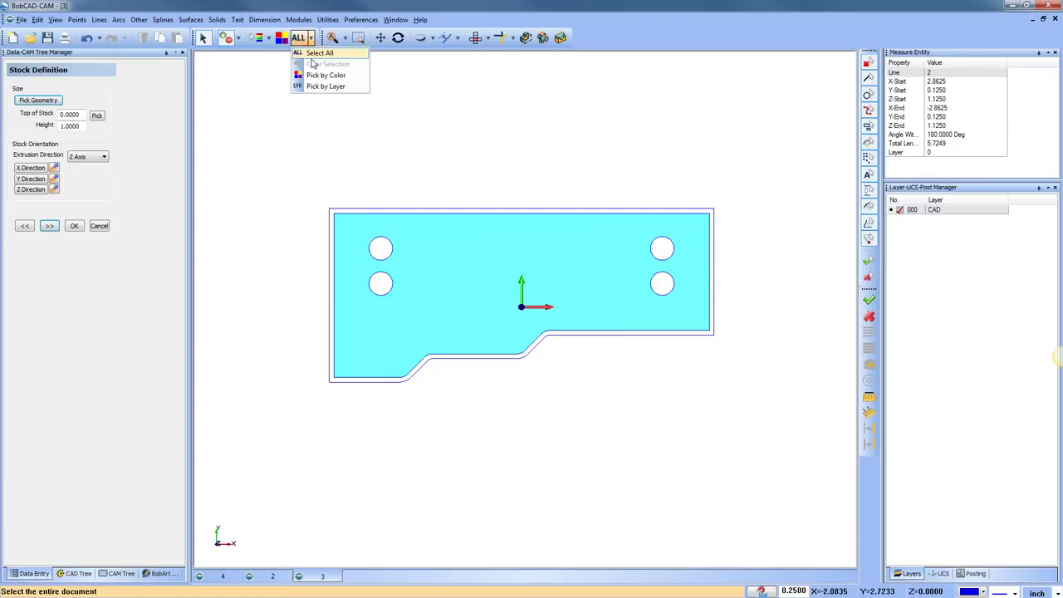
click(369, 222)
right_click(403, 161)
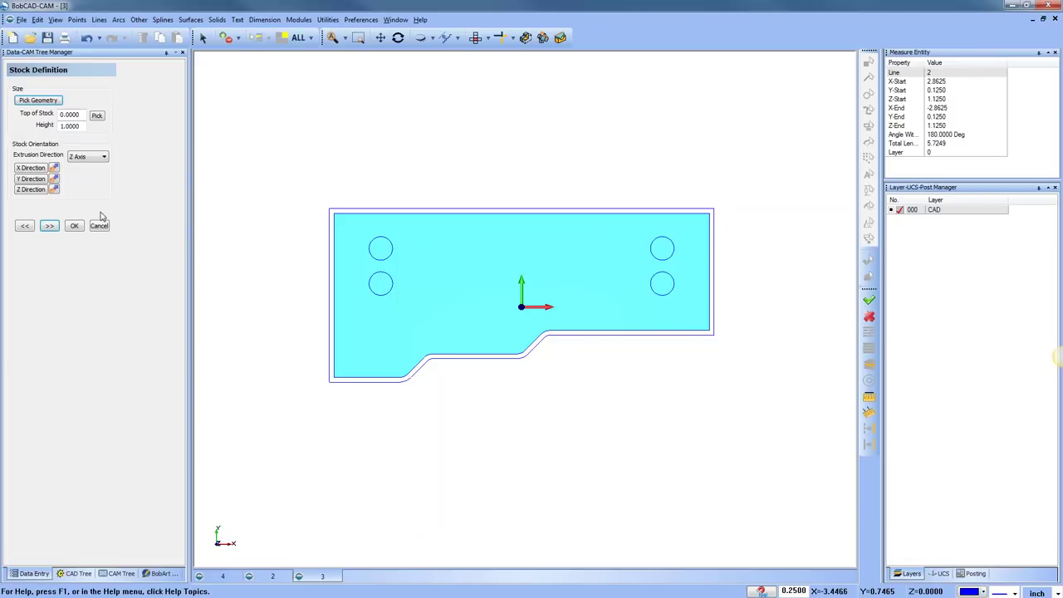
click(49, 226)
click(101, 264)
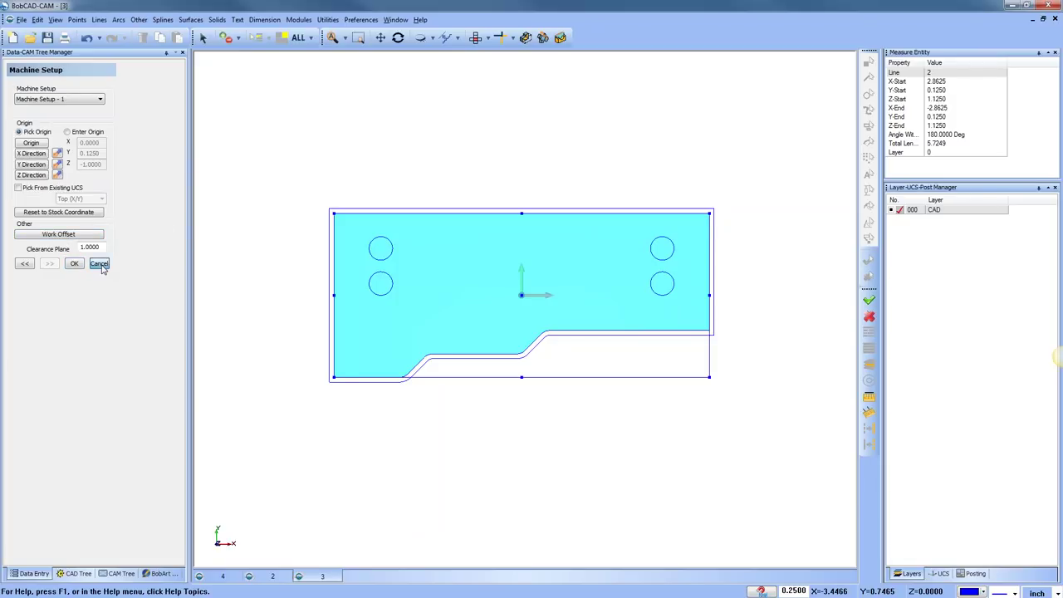
Reopen the Stock Wizard, choose Solid Model, cancel, and select Workpiece in the CAM tree
click(111, 574)
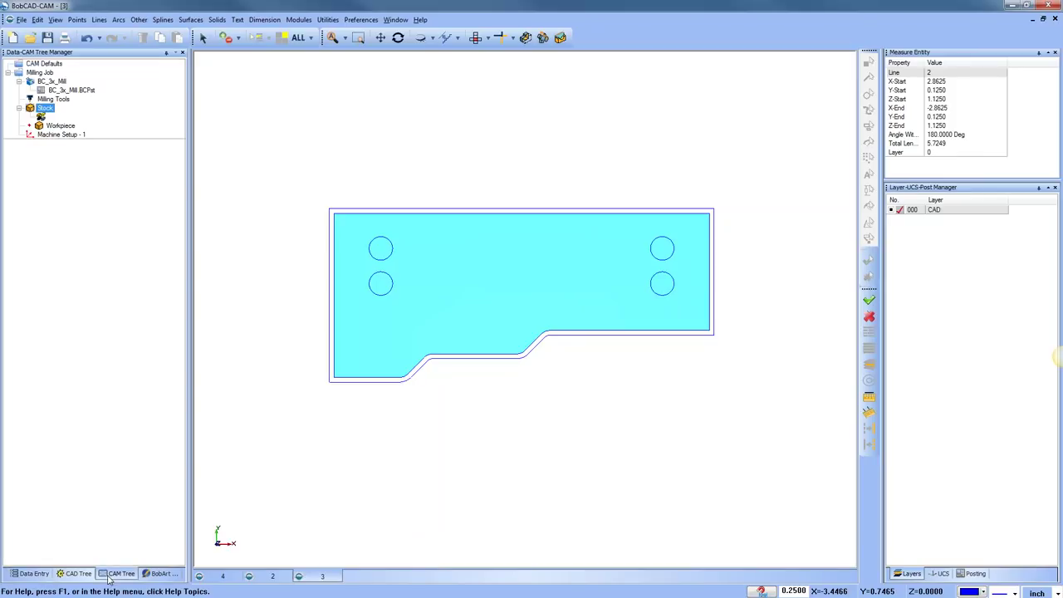
right_click(39, 100)
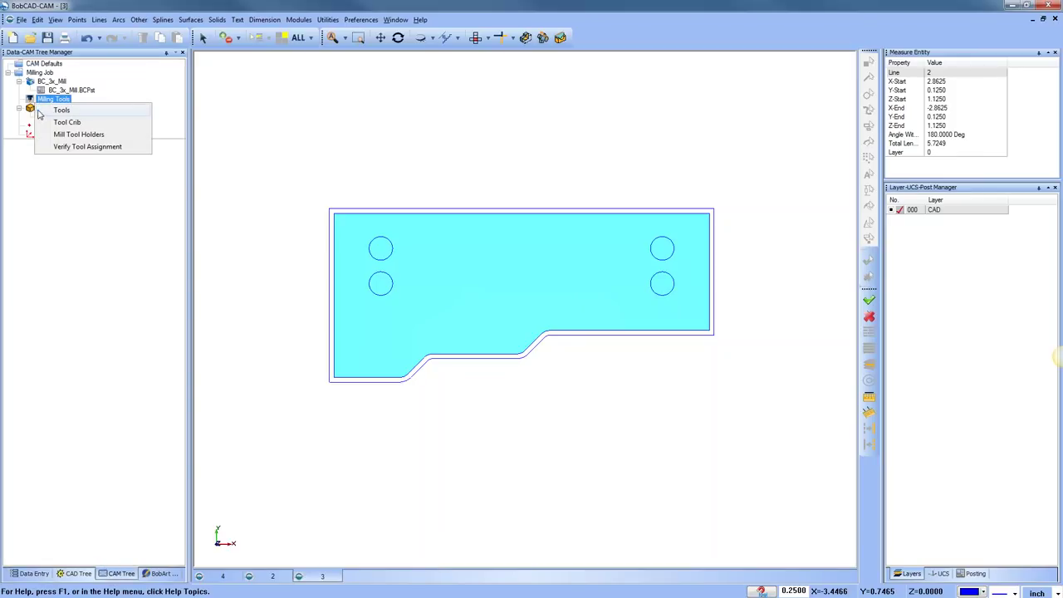
right_click(33, 109)
click(45, 114)
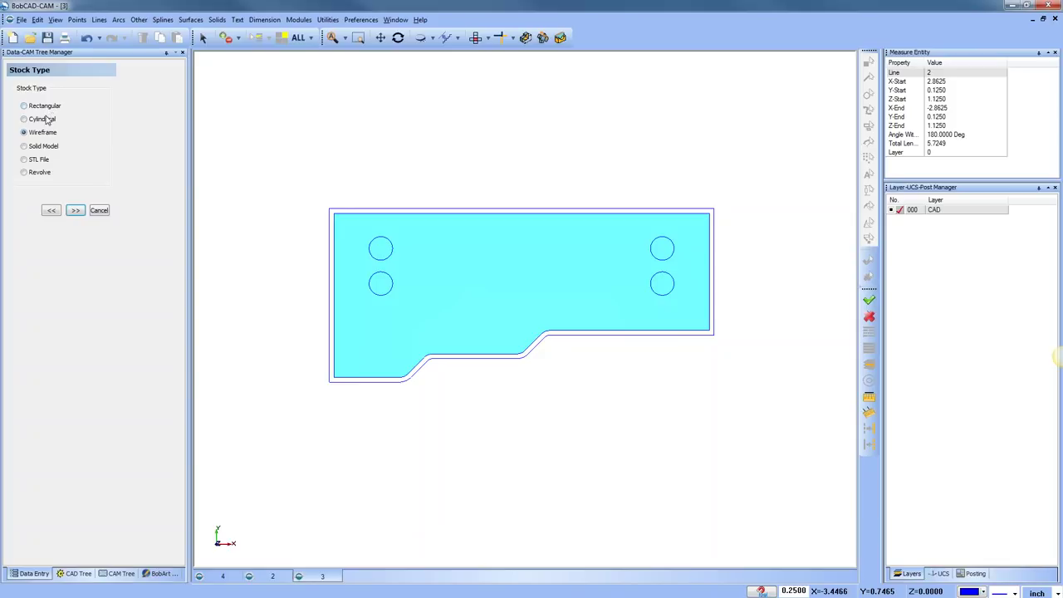
click(56, 149)
click(98, 210)
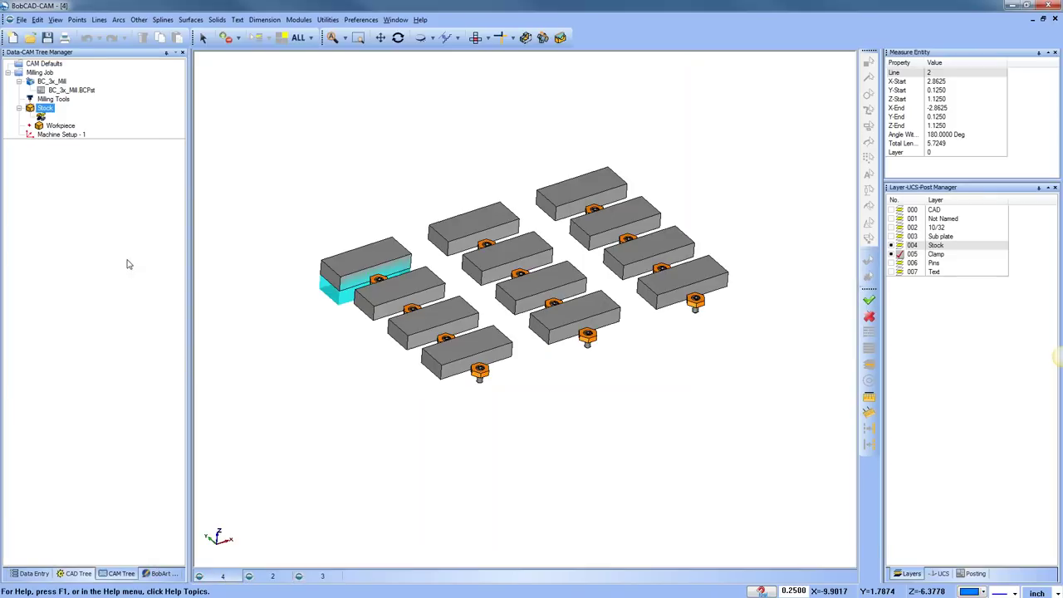
click(40, 120)
Launch the Stock Wizard and choose Solid Model as the stock type
right_click(40, 110)
click(82, 120)
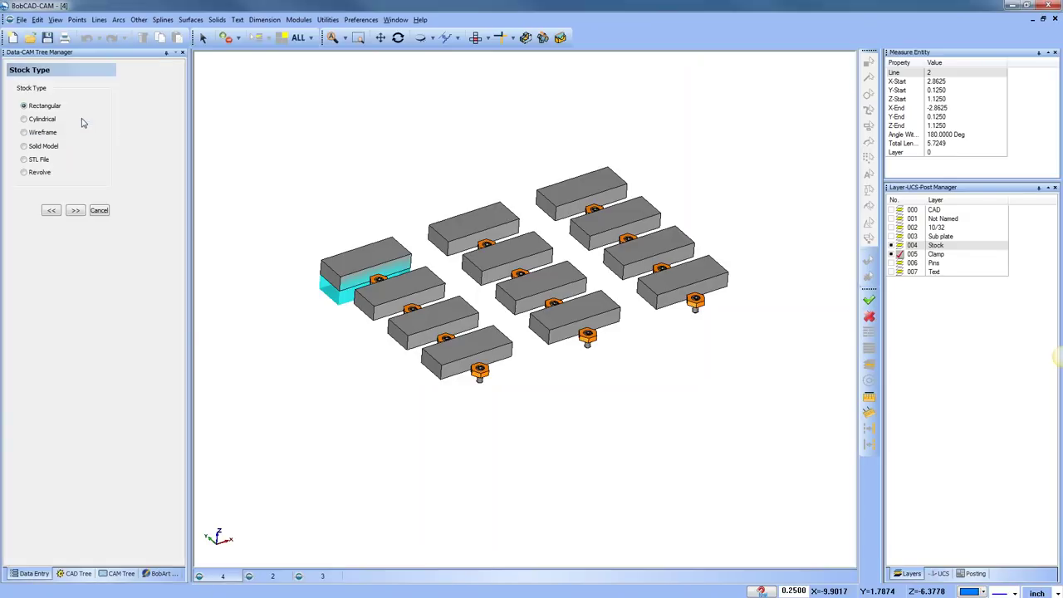
click(26, 147)
click(76, 210)
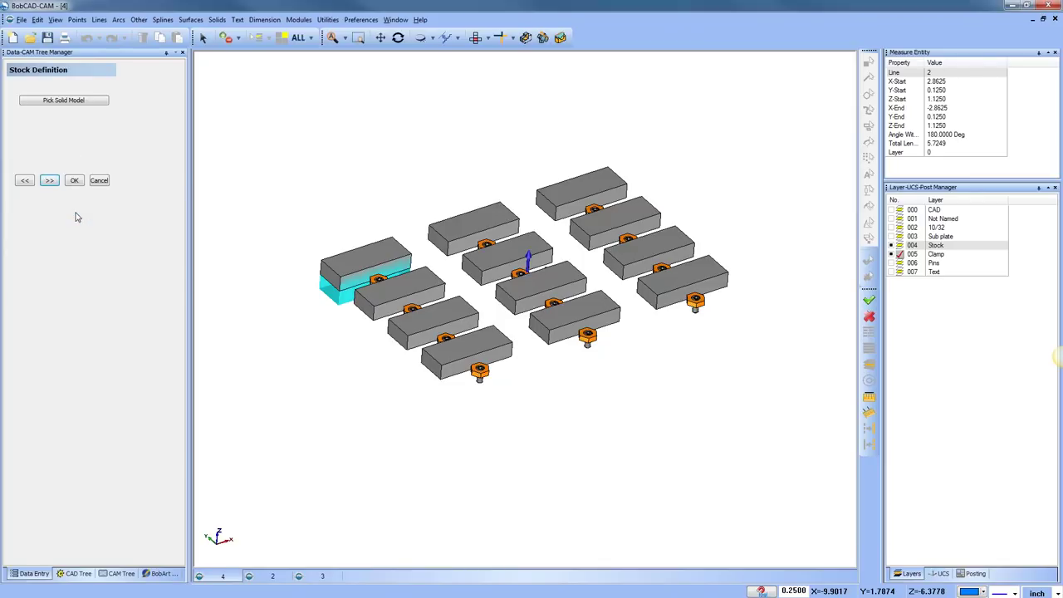
Pick the left-column blocks as stock solids, check the stock layer, and accept
click(69, 101)
click(419, 280)
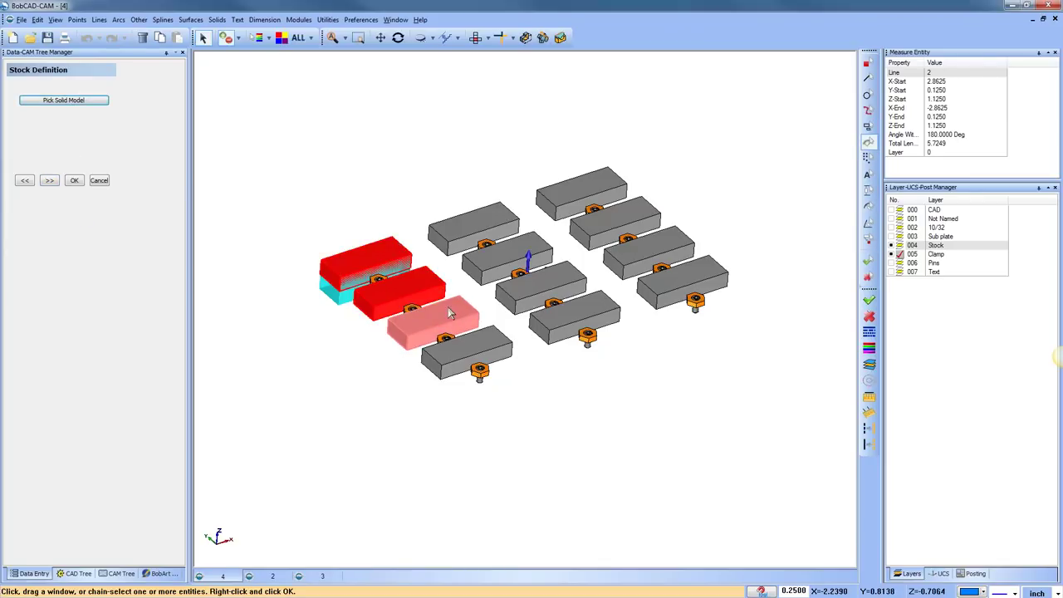
click(452, 316)
click(495, 354)
right_click(344, 128)
click(362, 133)
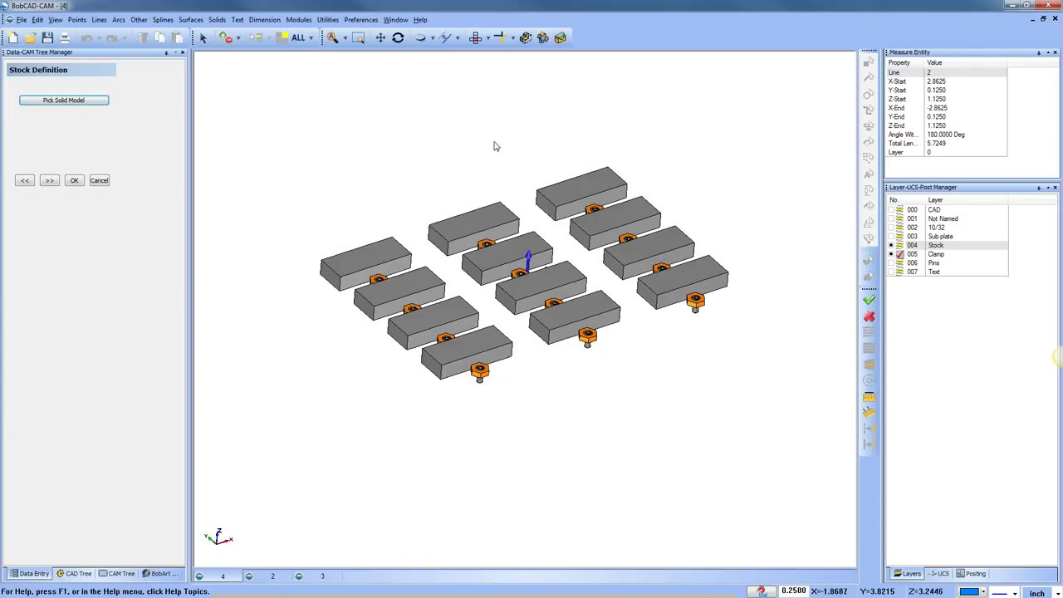
click(891, 248)
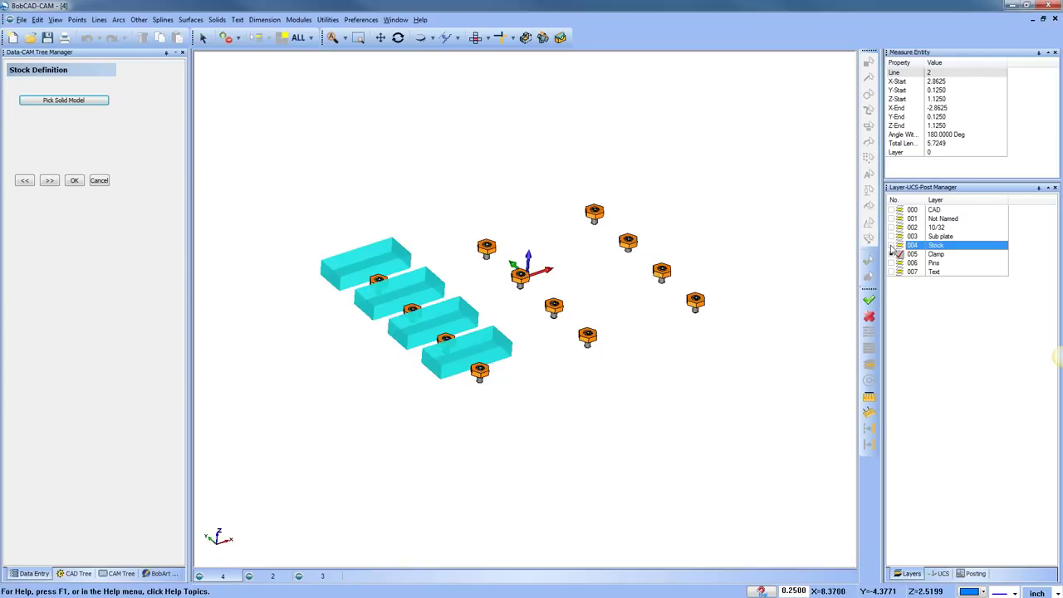
click(892, 247)
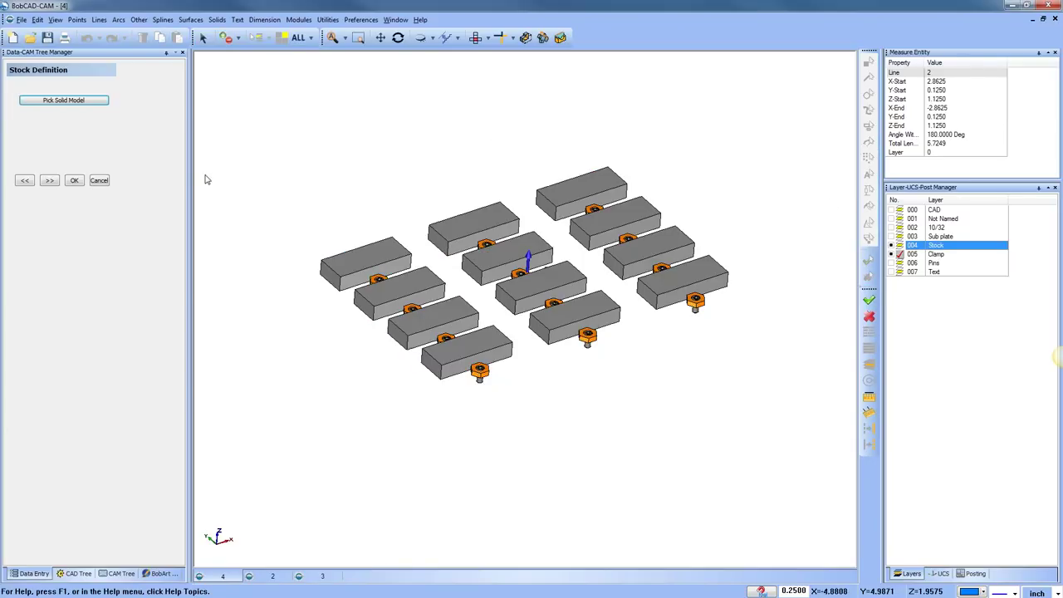
click(74, 181)
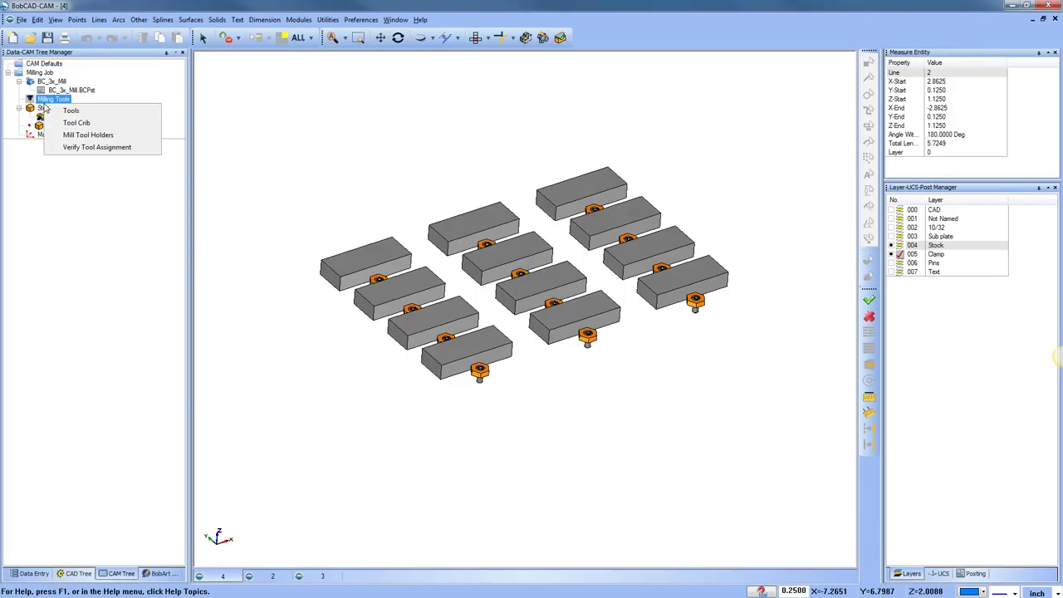
Preview the STL File stock option in the Stock Wizard, cancel it, and return to the CAM tree
right_click(44, 108)
click(75, 121)
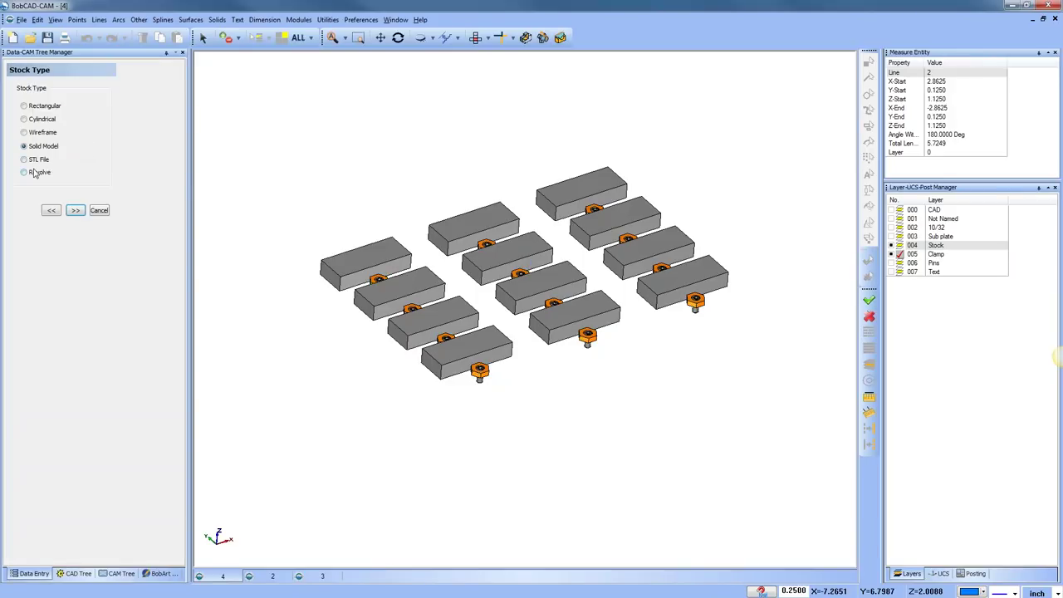
click(25, 159)
click(75, 210)
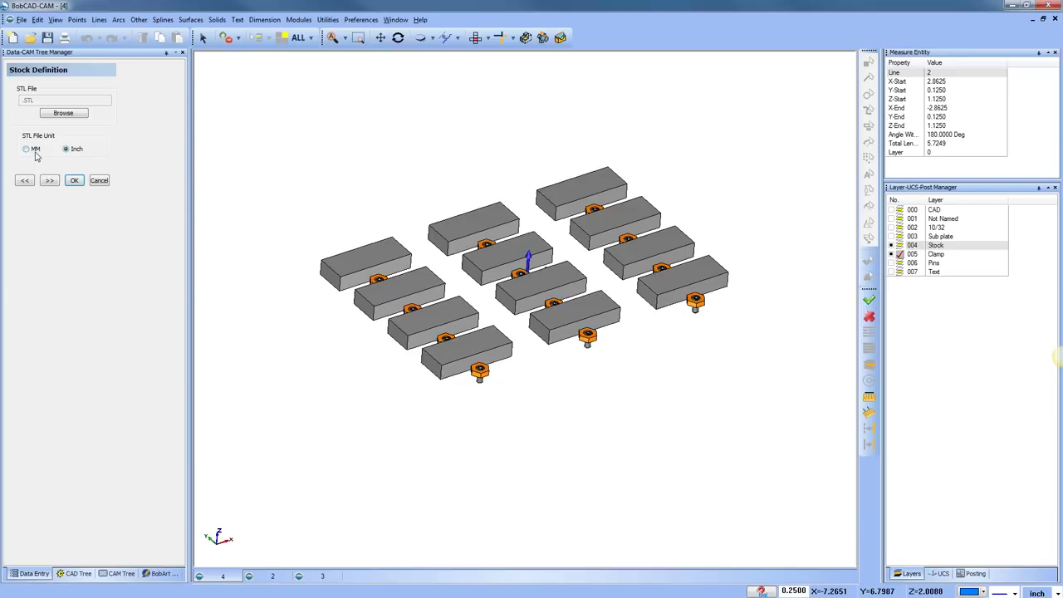
click(99, 181)
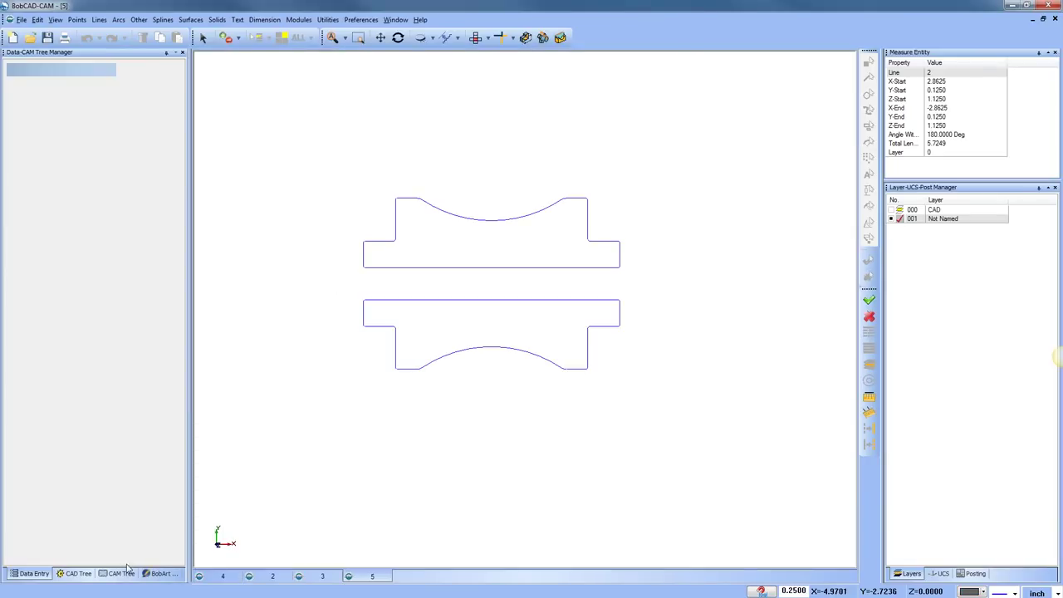
click(125, 572)
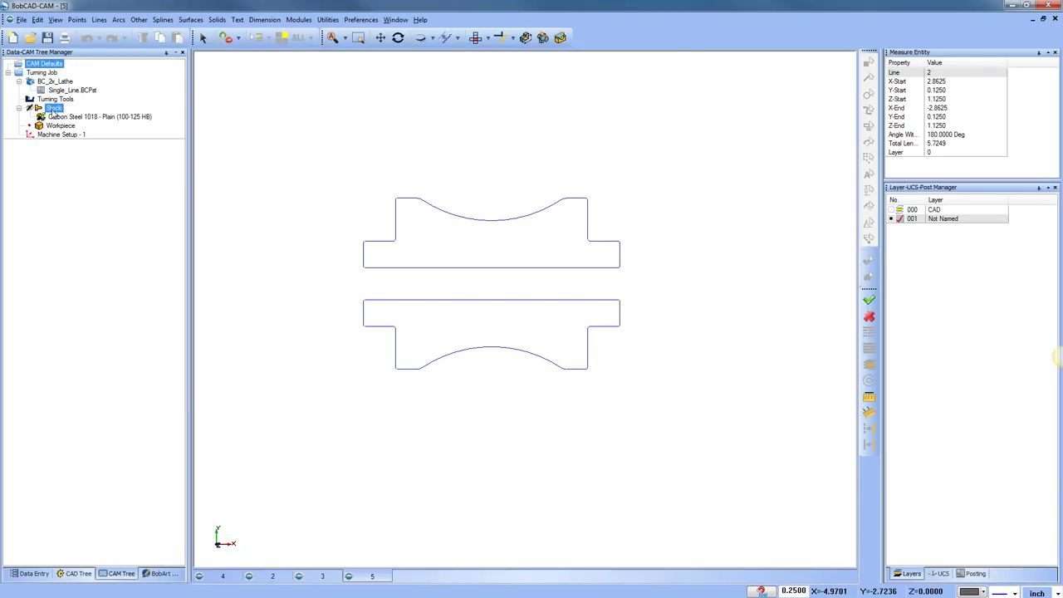
Create a new machining job and launch its Stock Wizard
right_click(54, 108)
double_click(43, 73)
right_click(44, 73)
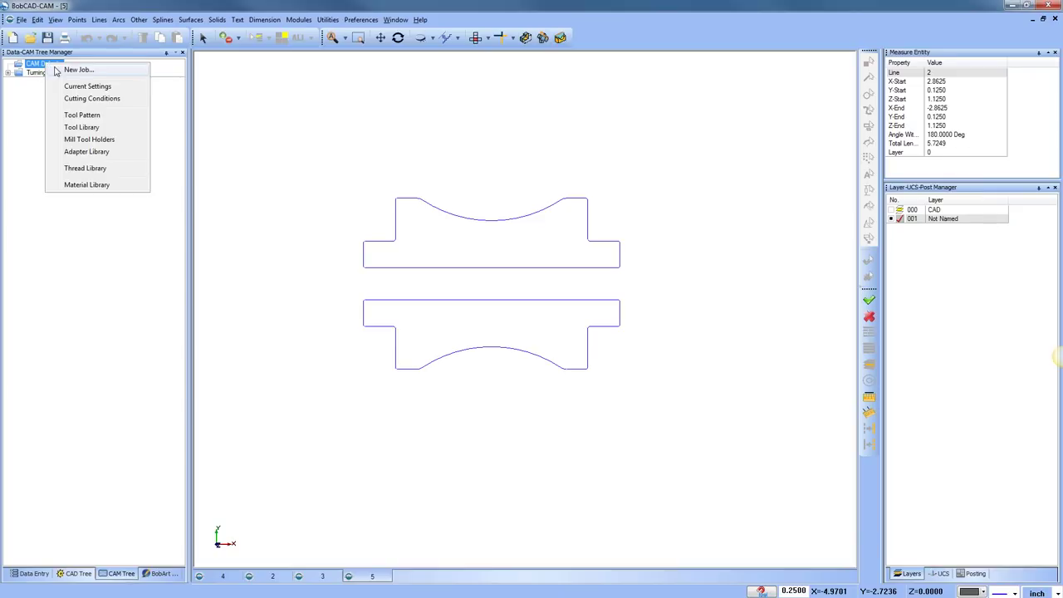
click(91, 73)
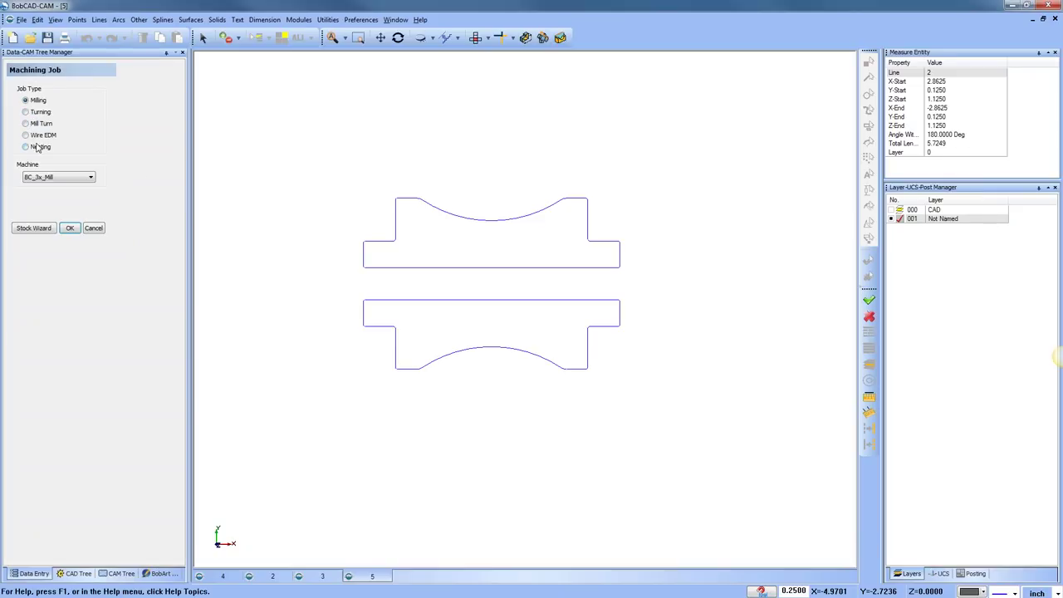
click(34, 228)
click(76, 180)
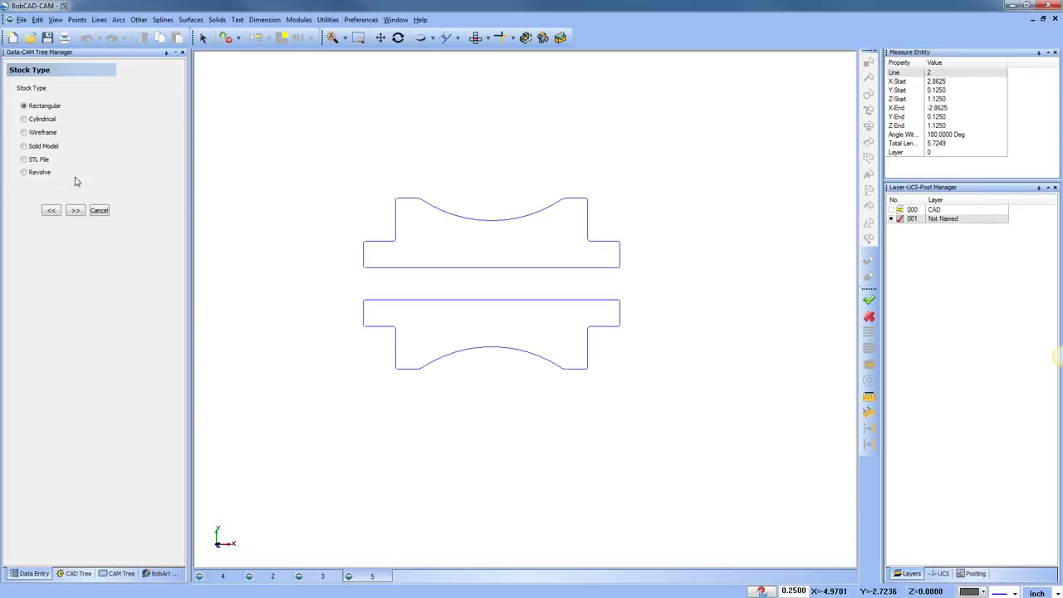
Choose Revolve stock and chain the upper part profile, previewing a 2.0000 diameter disc
click(24, 172)
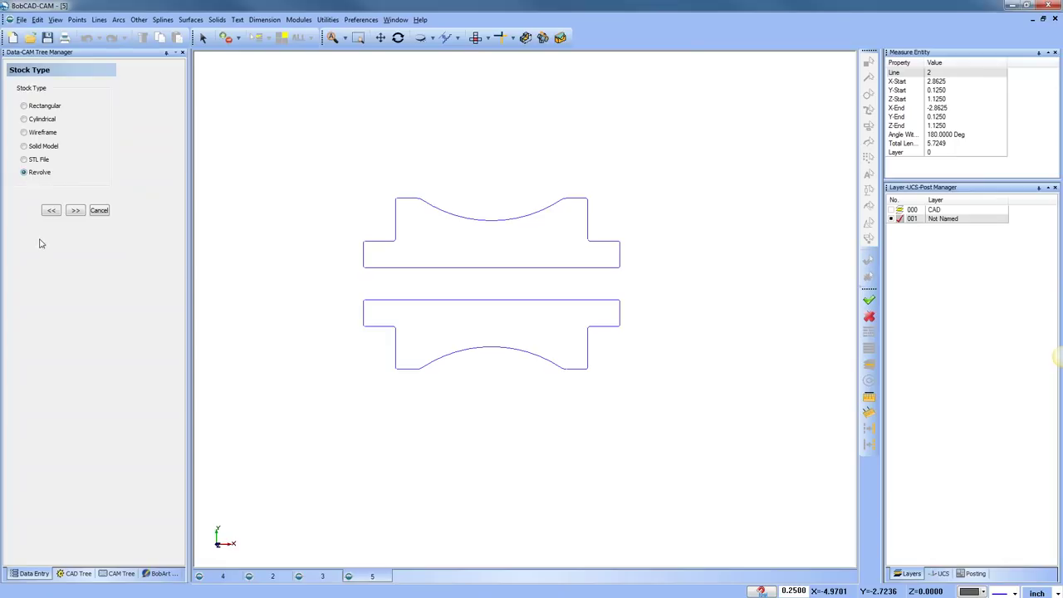
click(75, 210)
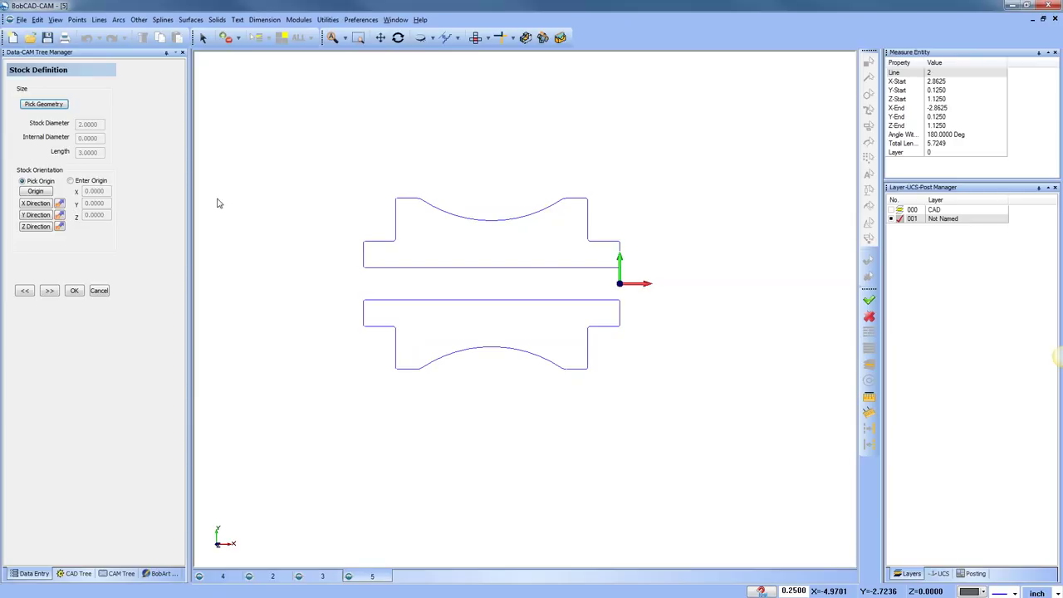
click(46, 105)
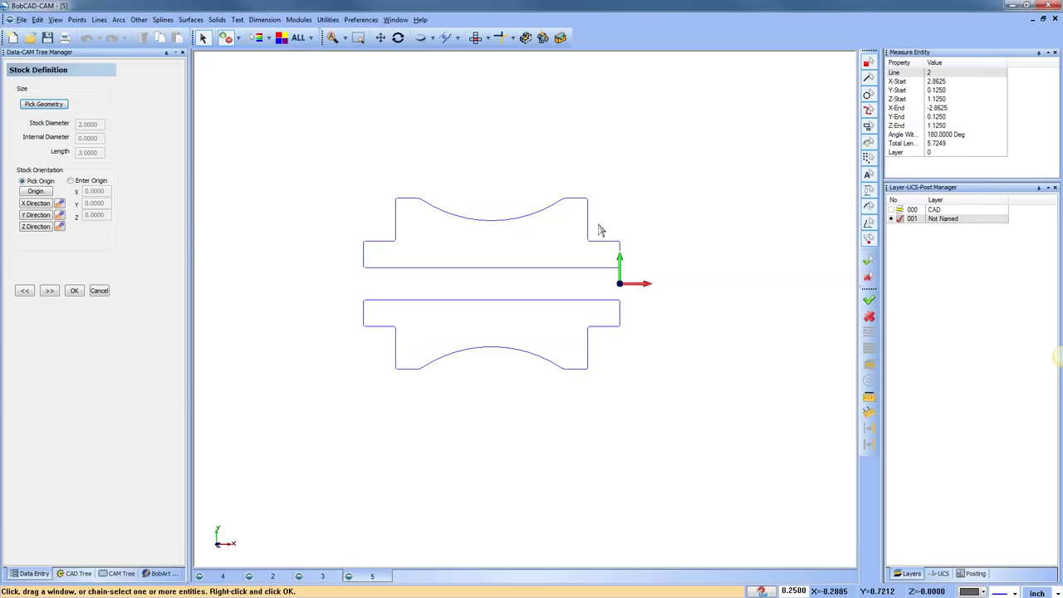
click(620, 249)
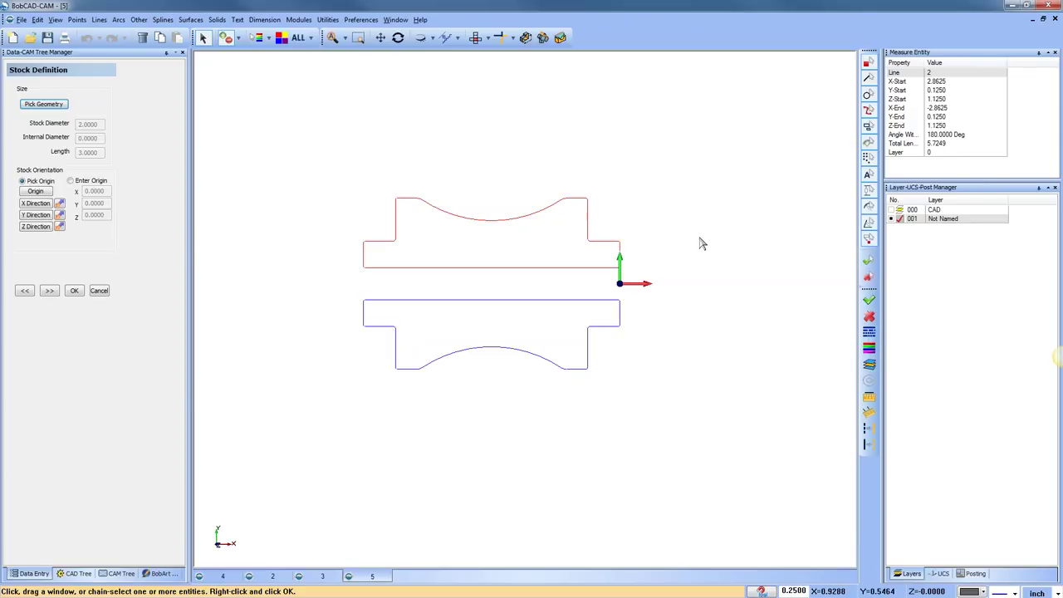
right_click(701, 243)
middle_drag(605, 387, 594, 332)
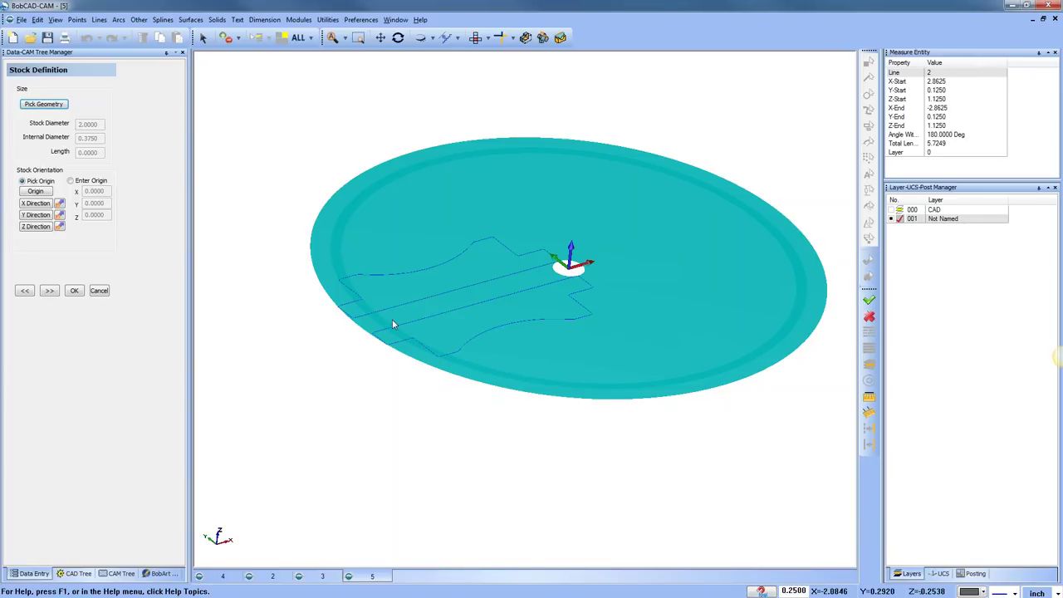
Set the revolve axis on the part's centre line, producing a 3.0000-long spool-shaped stock
click(38, 229)
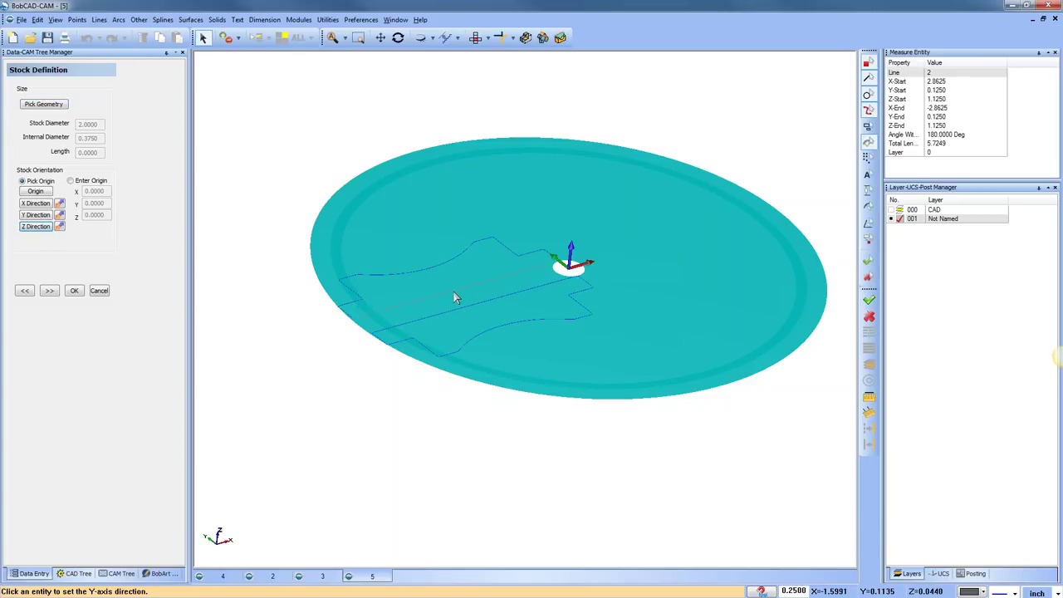
click(453, 292)
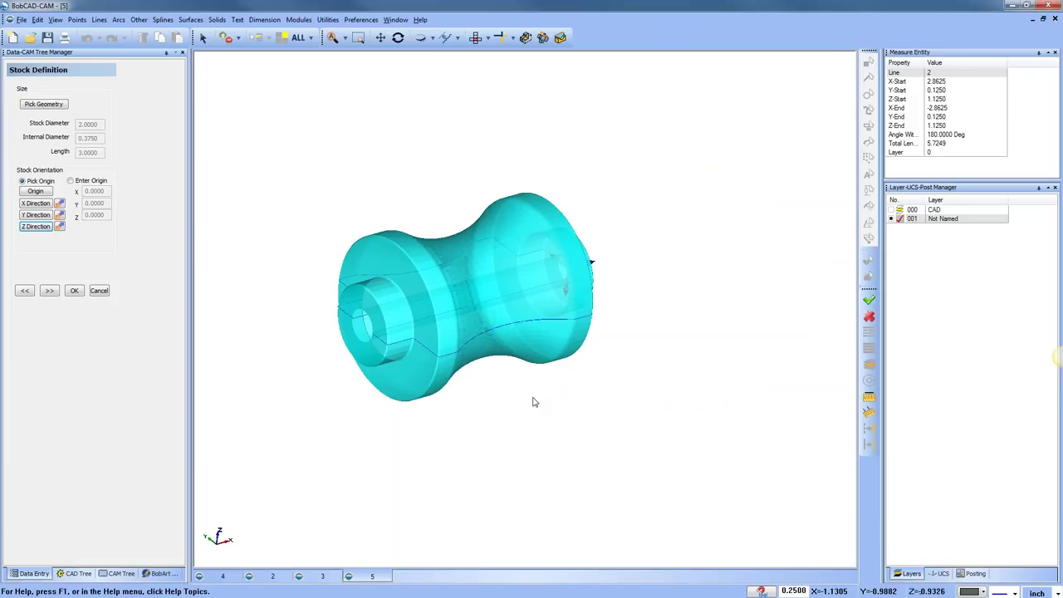
mouse_move(638, 389)
middle_down()
mouse_move(472, 399)
mouse_move(631, 390)
middle_up()
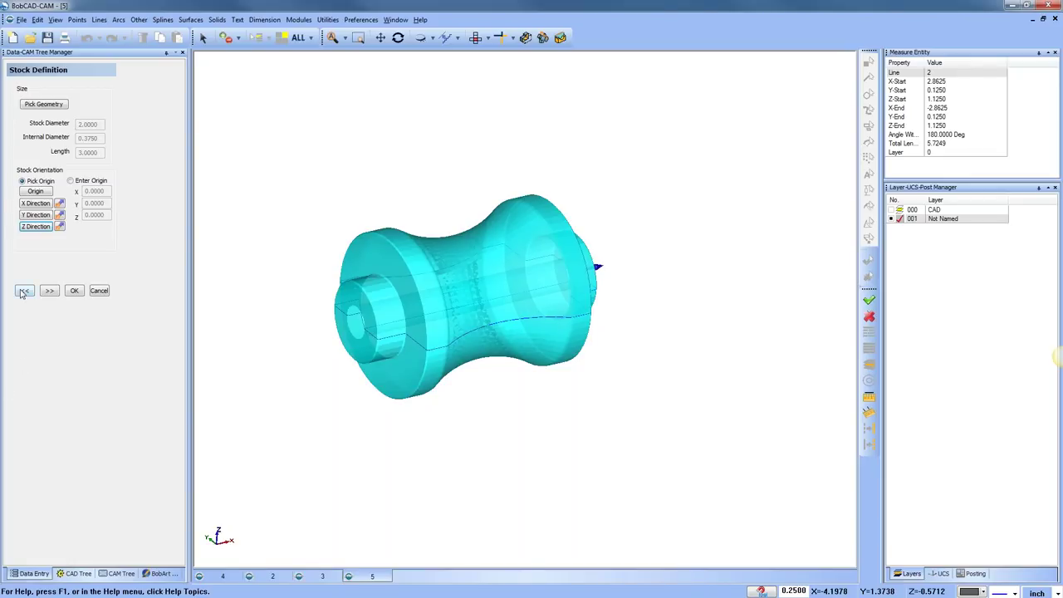
Advance to the Machine Setup page with origin options and a 1.0000 clearance plane
click(49, 291)
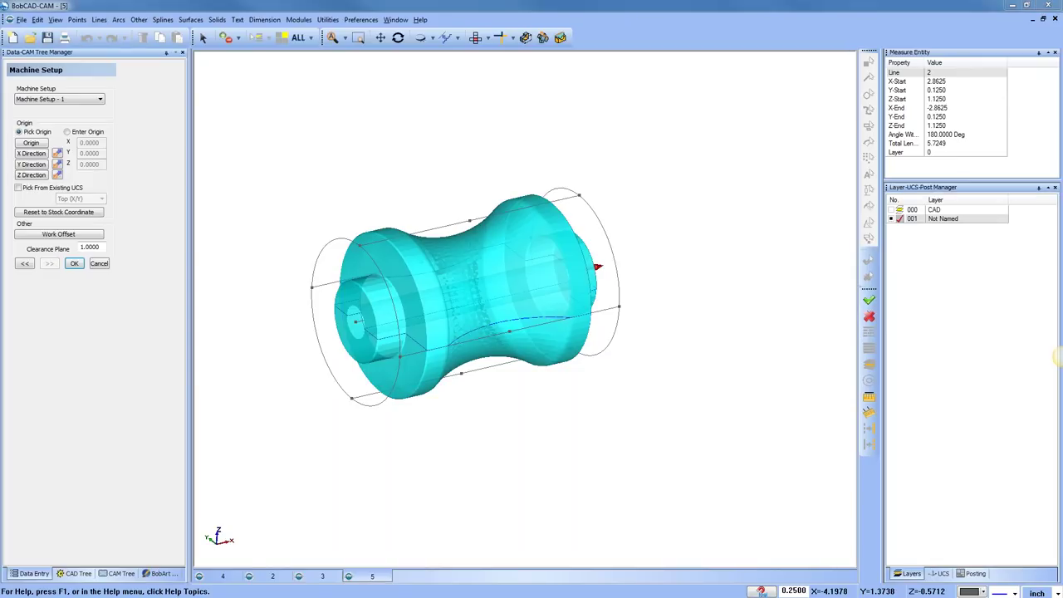
drag(10, 69, 115, 71)
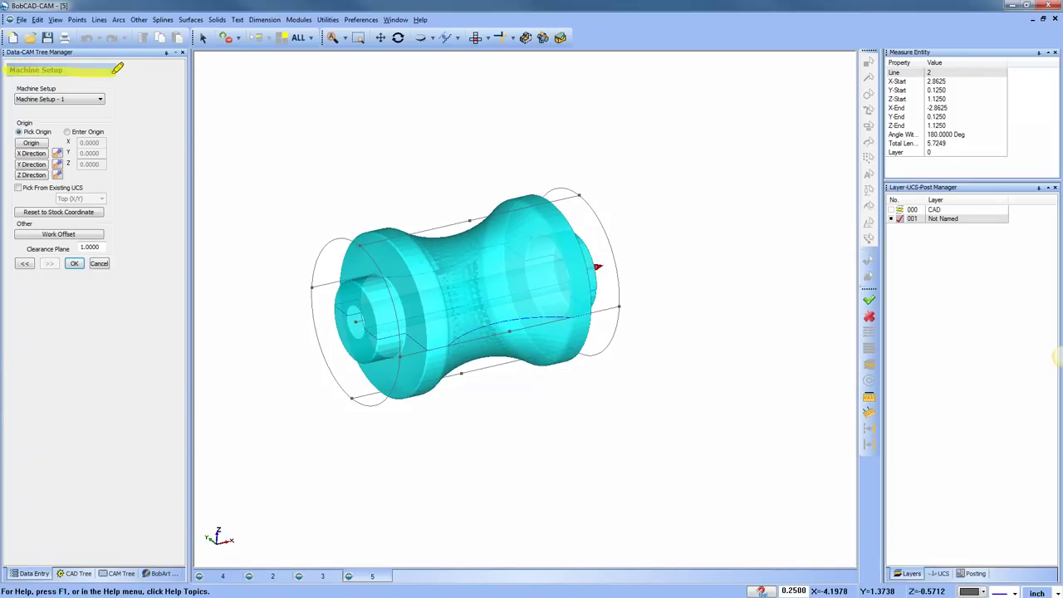
drag(11, 123, 79, 123)
mouse_move(120, 184)
mouse_down()
mouse_move(50, 170)
mouse_move(16, 189)
mouse_move(106, 206)
mouse_up()
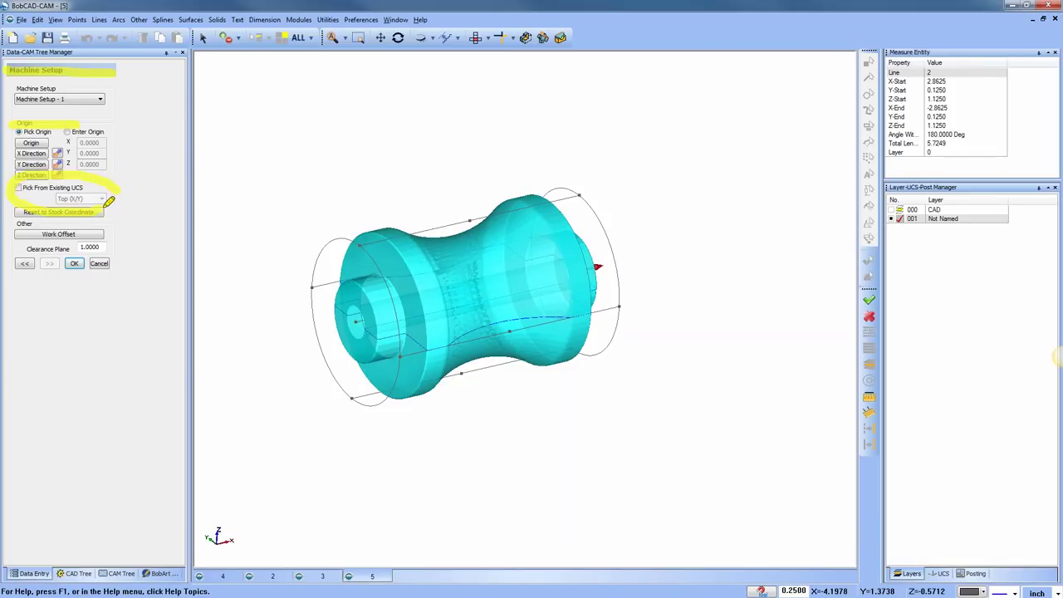
drag(18, 188, 83, 184)
mouse_move(942, 521)
mouse_down()
mouse_move(944, 551)
mouse_move(936, 536)
mouse_move(967, 529)
mouse_move(952, 554)
mouse_up()
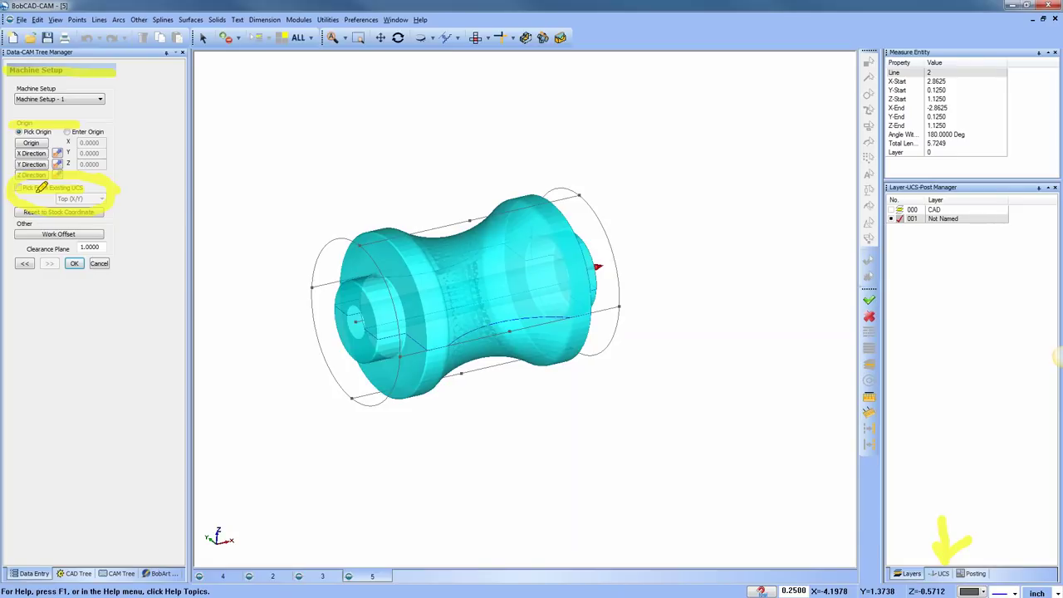
key(Escape)
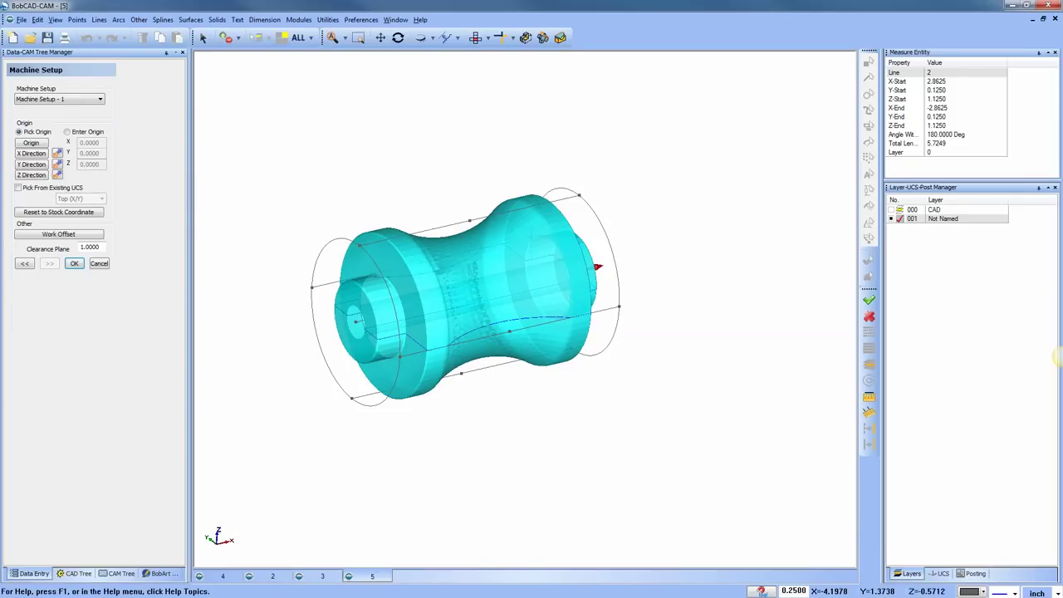